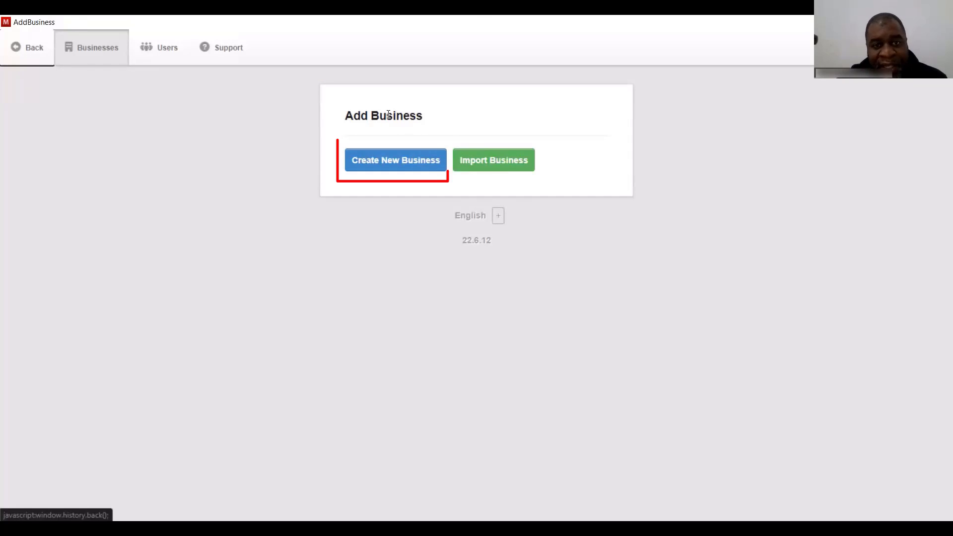
# - Create a new business named 'Mulos' with Zambia as its country
pyautogui.click(380, 167)
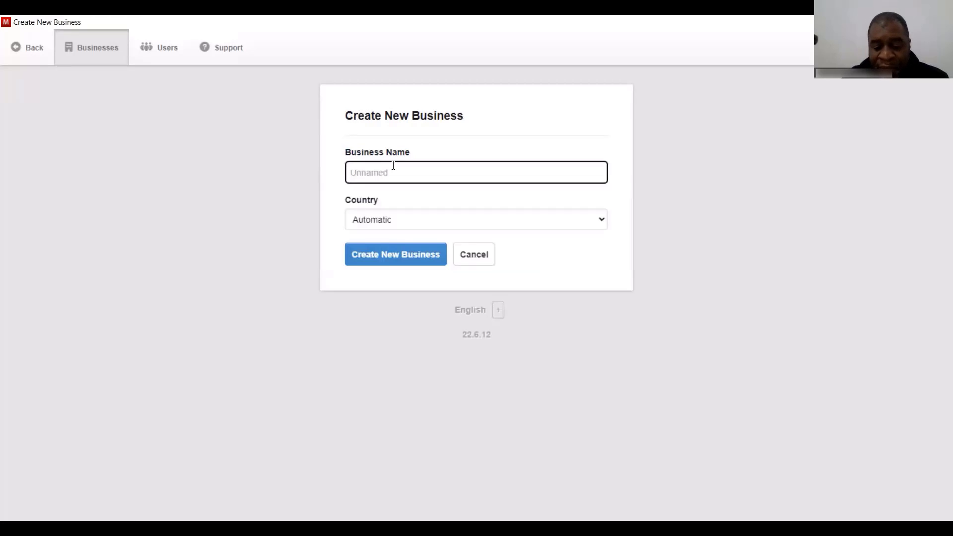
pyautogui.write('M')
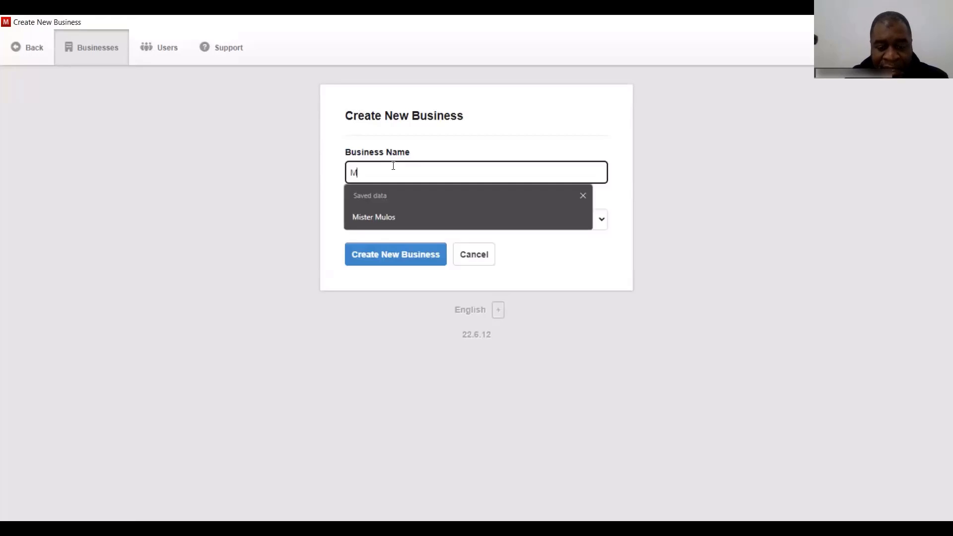
pyautogui.write('ulos')
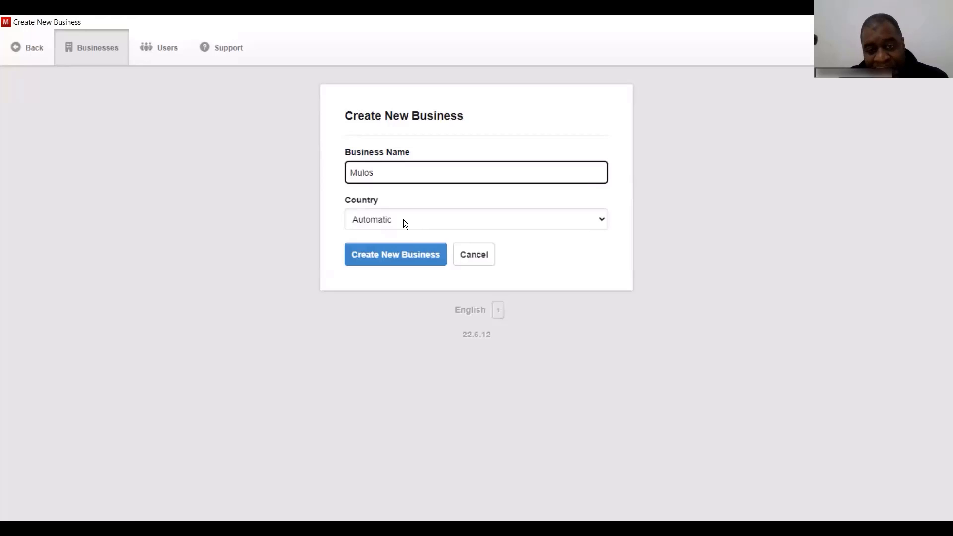
pyautogui.press('Tab')
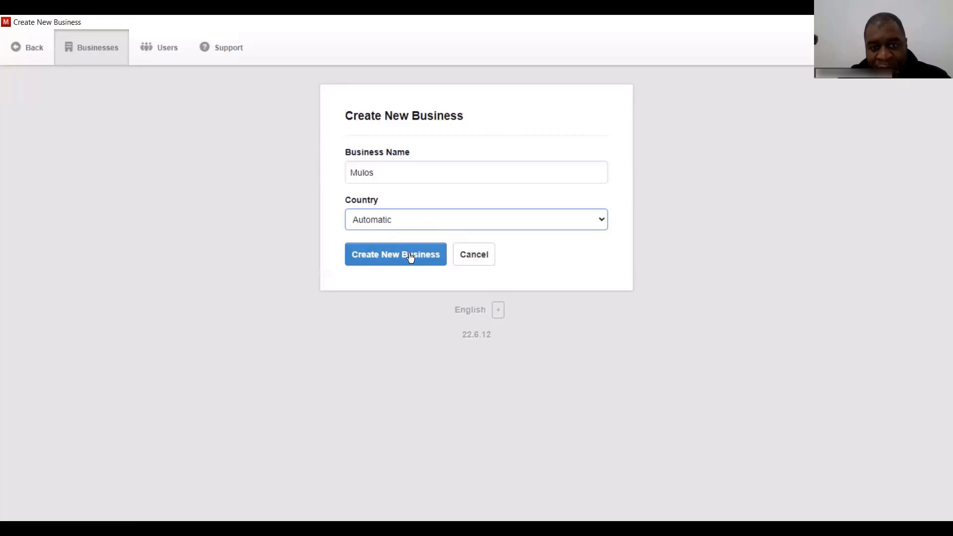
pyautogui.press('z')
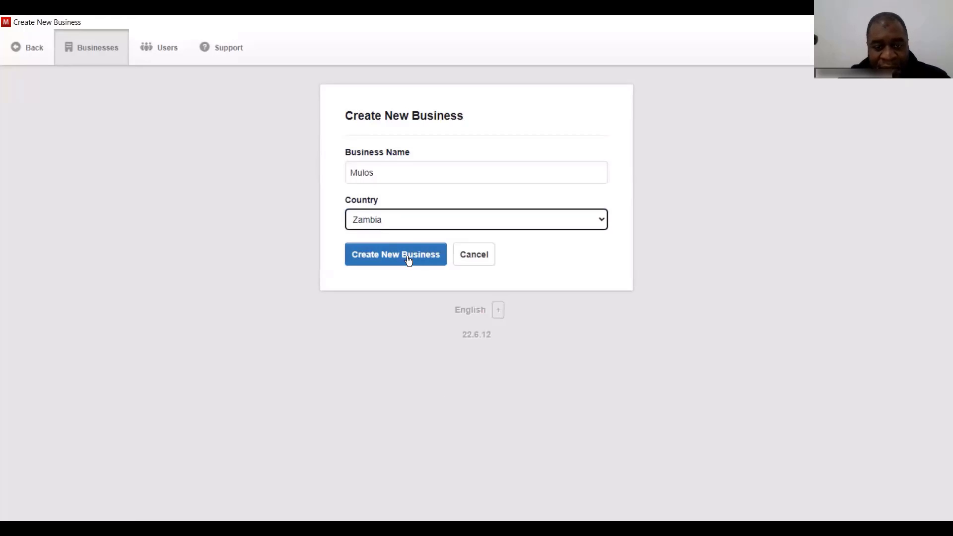
pyautogui.click(408, 260)
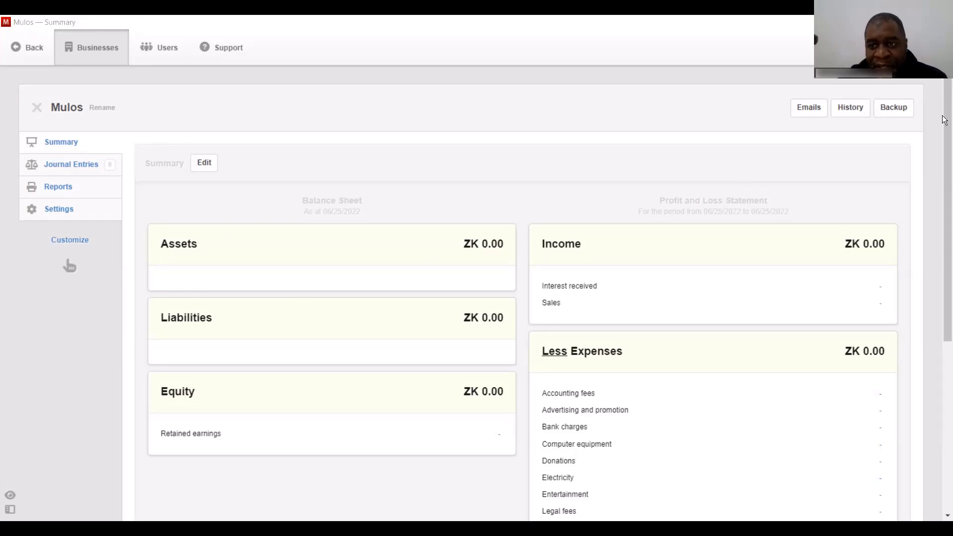
pyautogui.moveTo(944, 120); pyautogui.dragTo(943, 207)
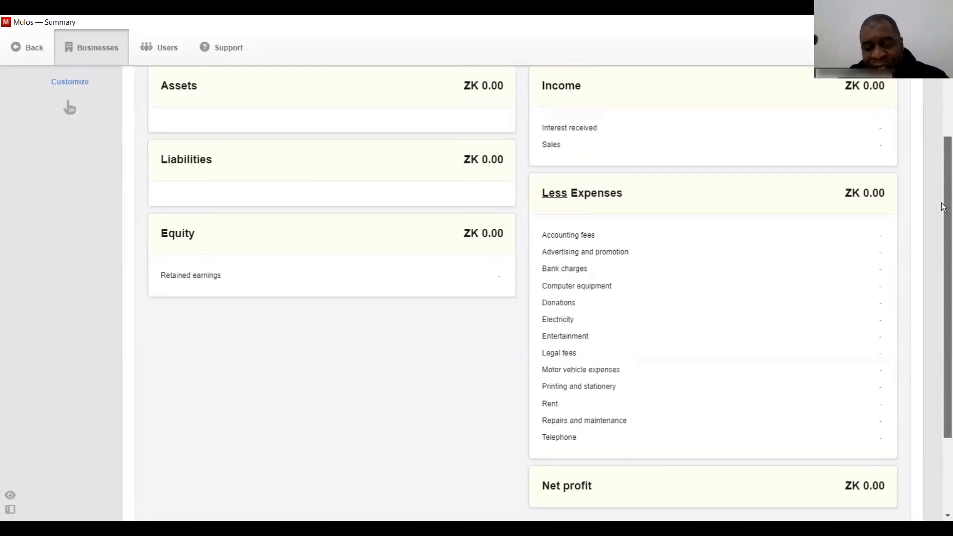
pyautogui.scroll(2, 938, 206)
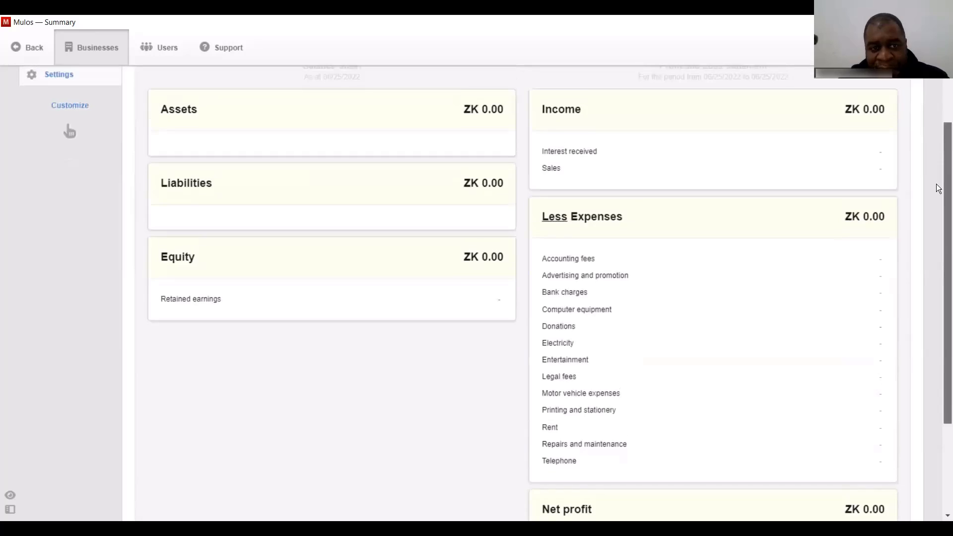
pyautogui.scroll(3, 938, 189)
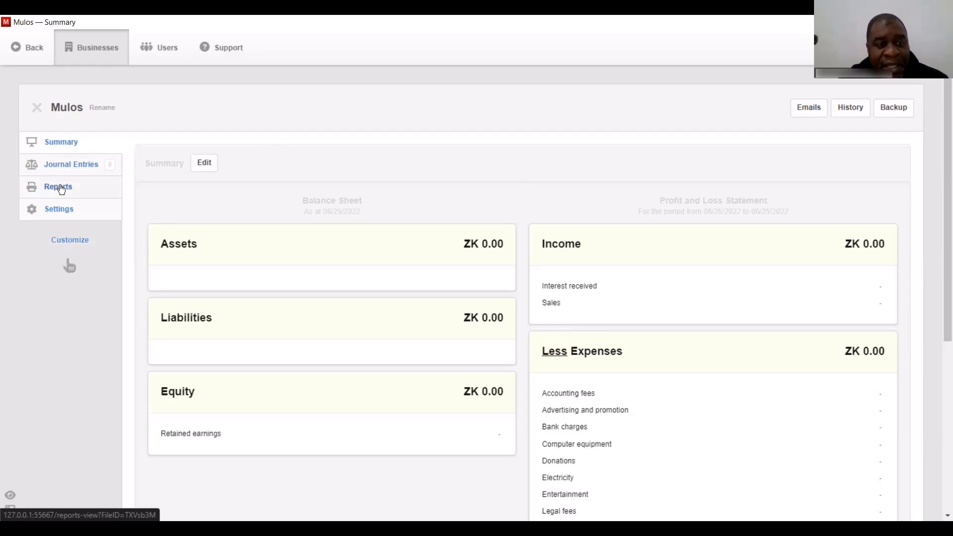
# - Enter the business street address and contact e-mail in Business Details and save them
pyautogui.click(61, 210)
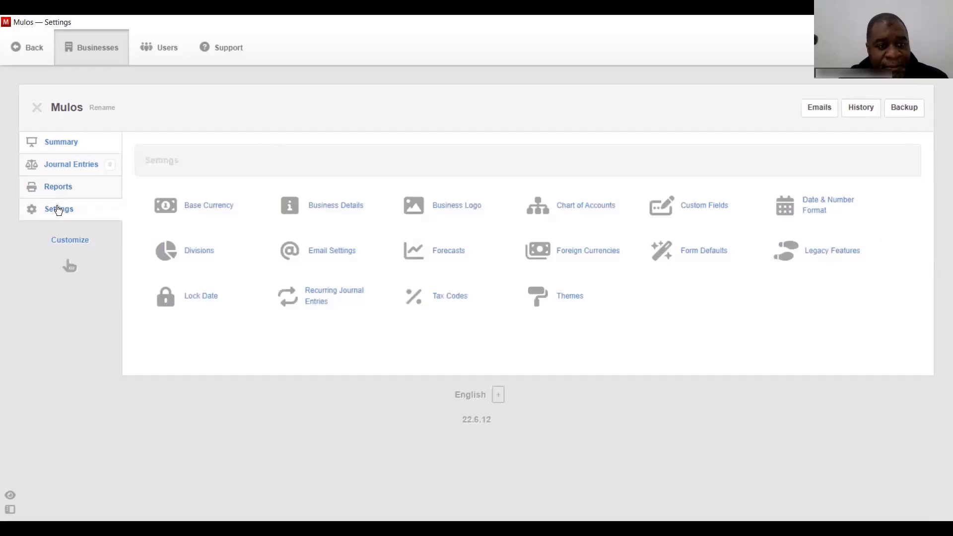
pyautogui.click(339, 213)
pyautogui.click(188, 310)
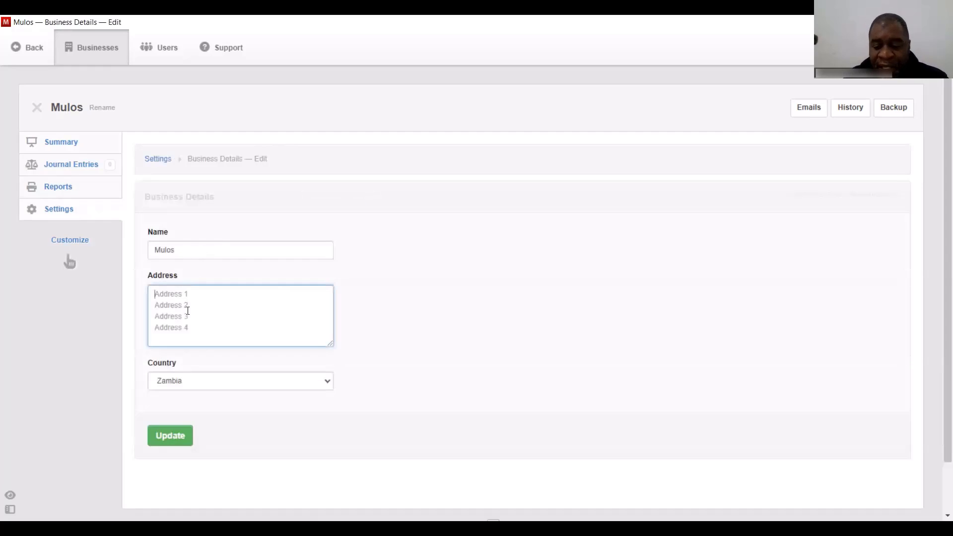
pyautogui.write('Ibex Hill Extension')
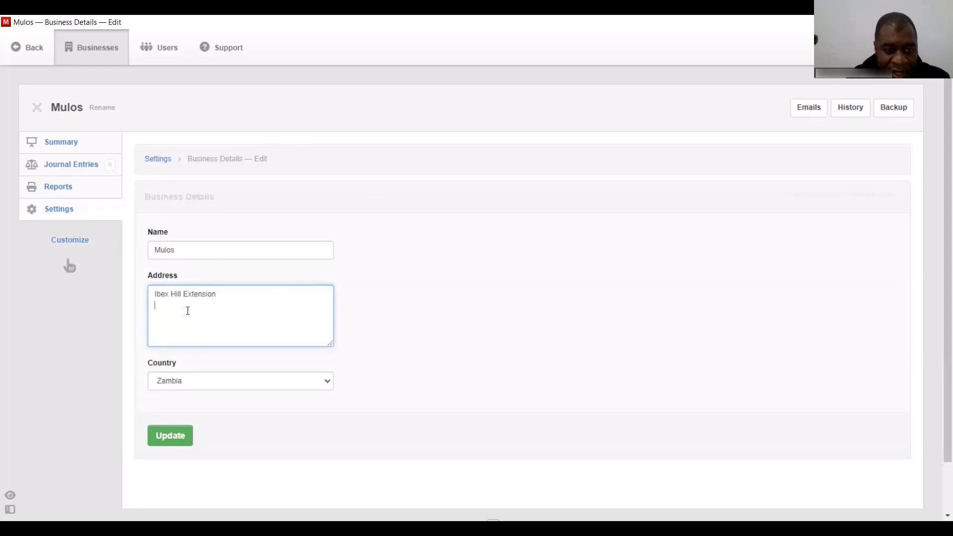
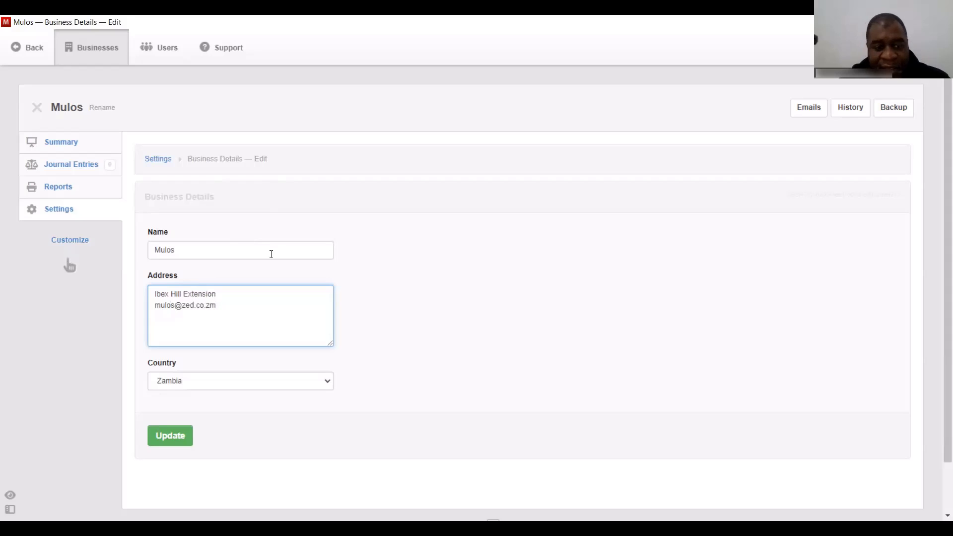
pyautogui.click(174, 437)
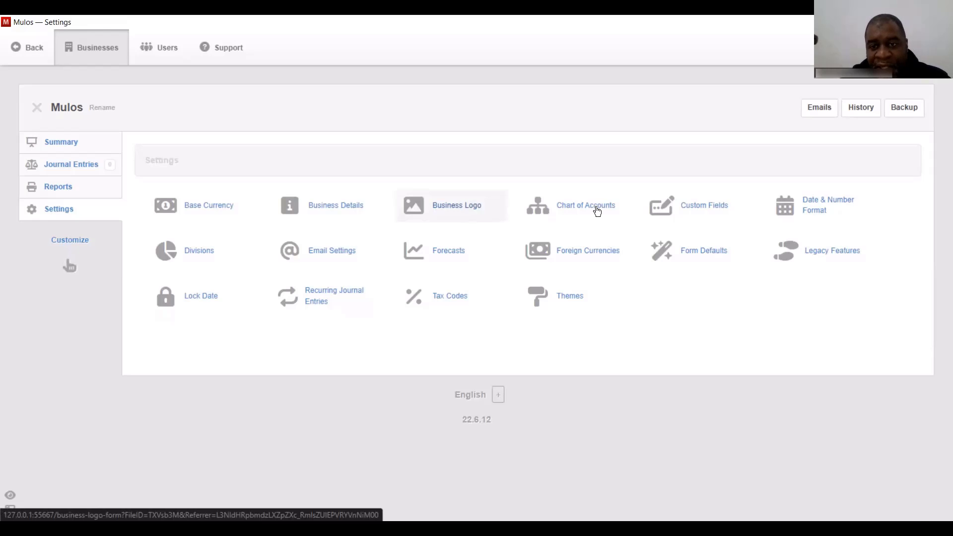
# - Create a balance sheet account named 'Taxes' in the Liabilities group
pyautogui.click(597, 212)
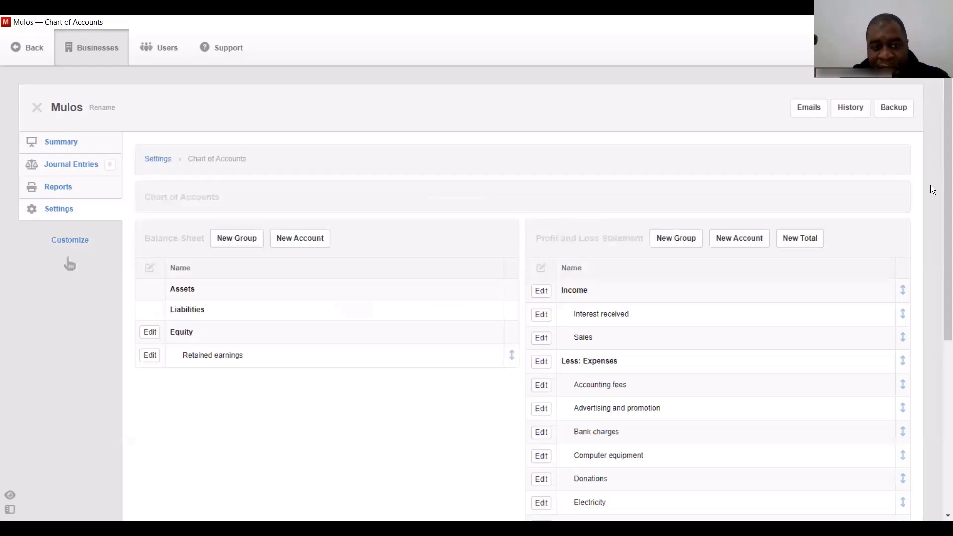
pyautogui.moveTo(944, 162); pyautogui.dragTo(942, 185)
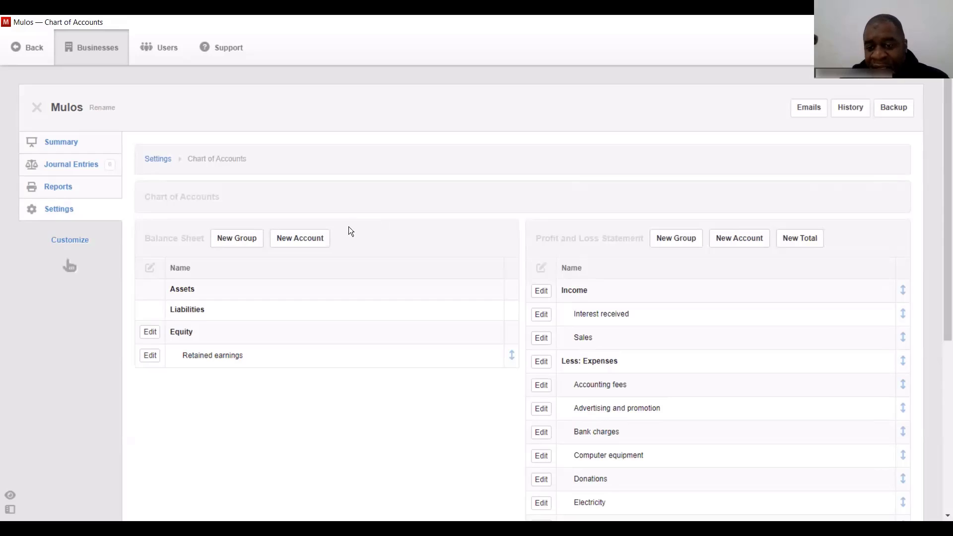
pyautogui.click(296, 240)
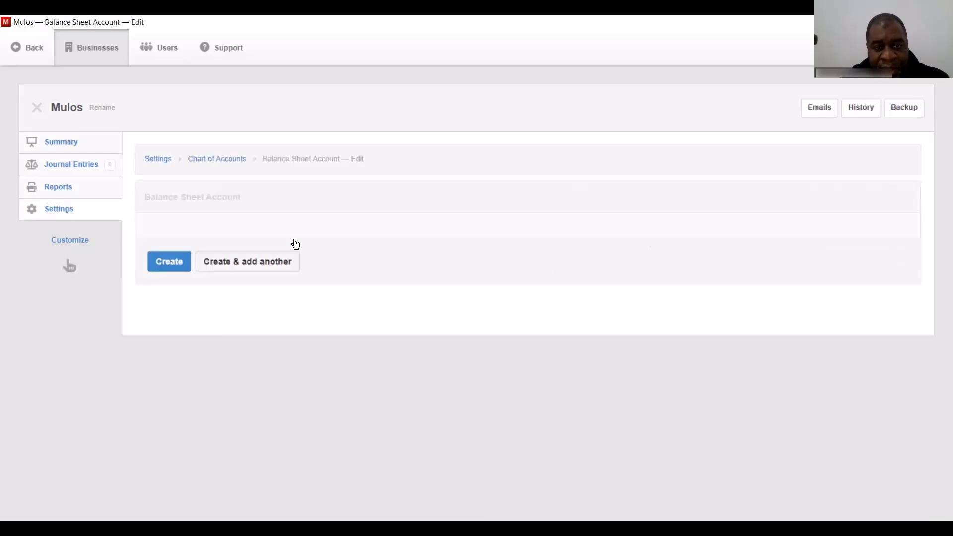
pyautogui.click(262, 252)
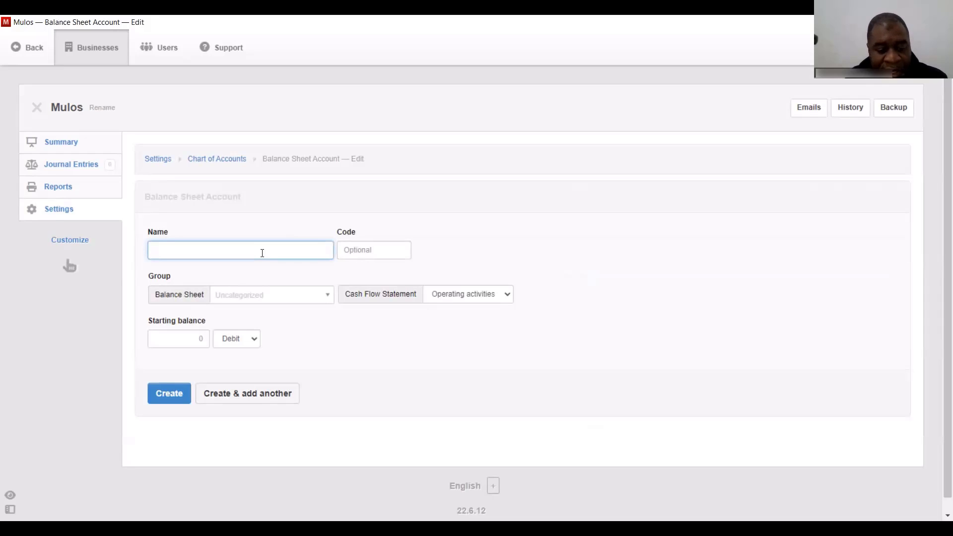
pyautogui.write('Taxes')
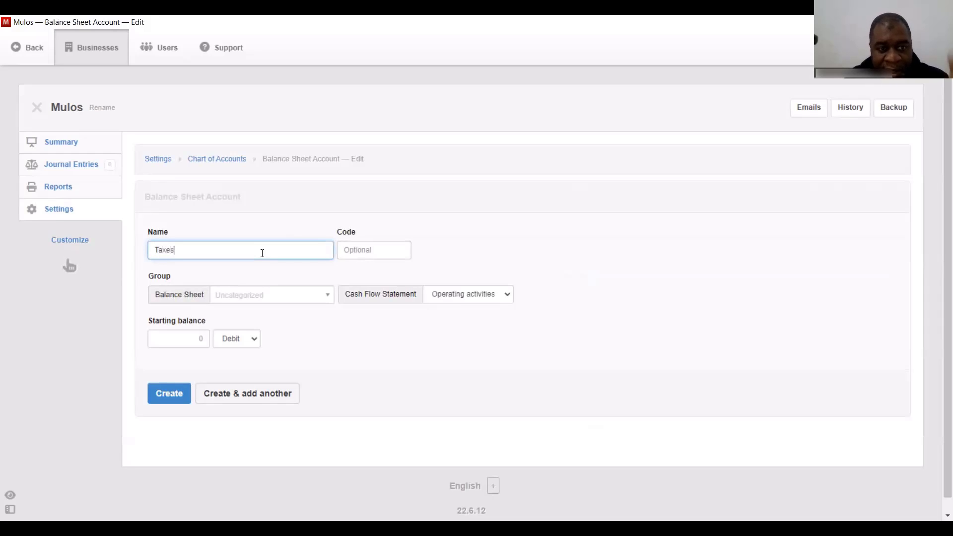
pyautogui.click(305, 301)
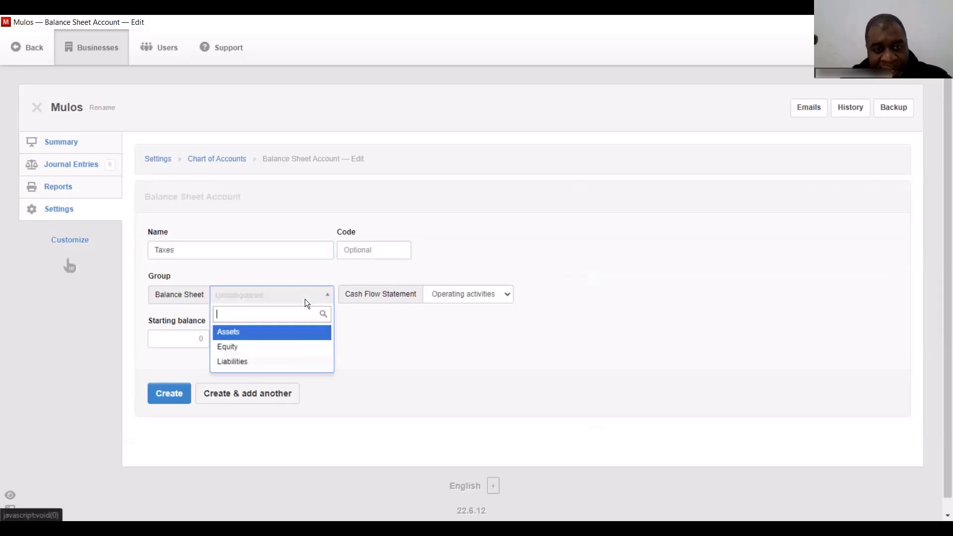
pyautogui.click(293, 362)
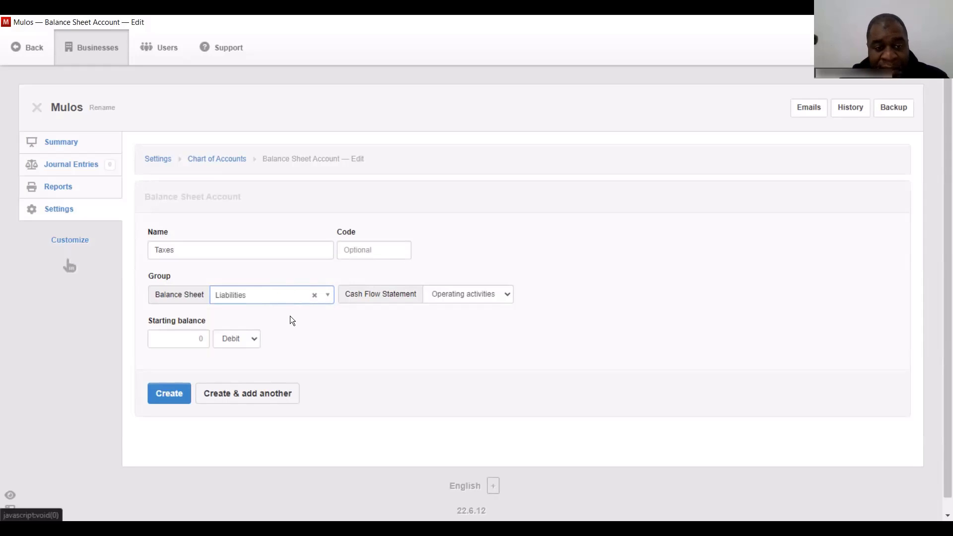
pyautogui.click(170, 394)
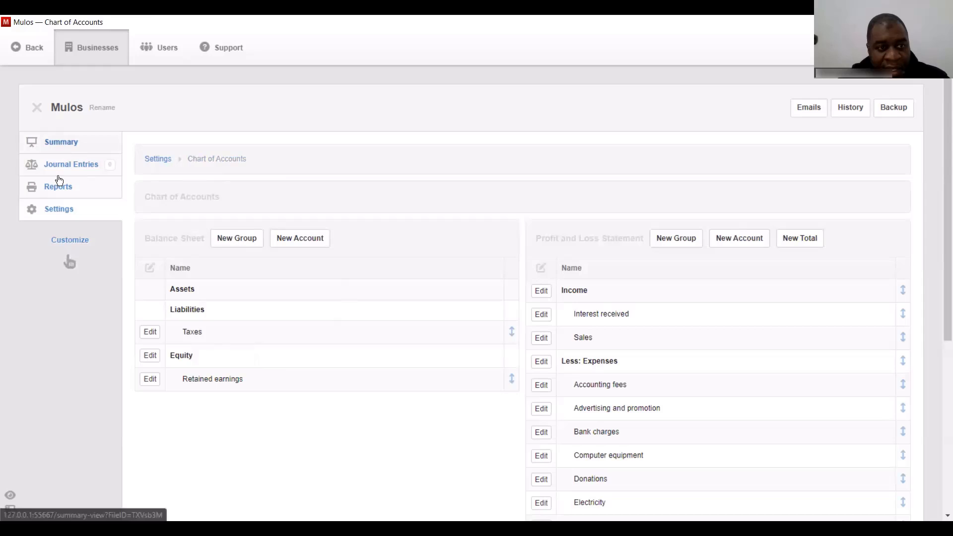
# - Change the Date & Number Format date format to 31/12/2022 and save it
pyautogui.click(59, 211)
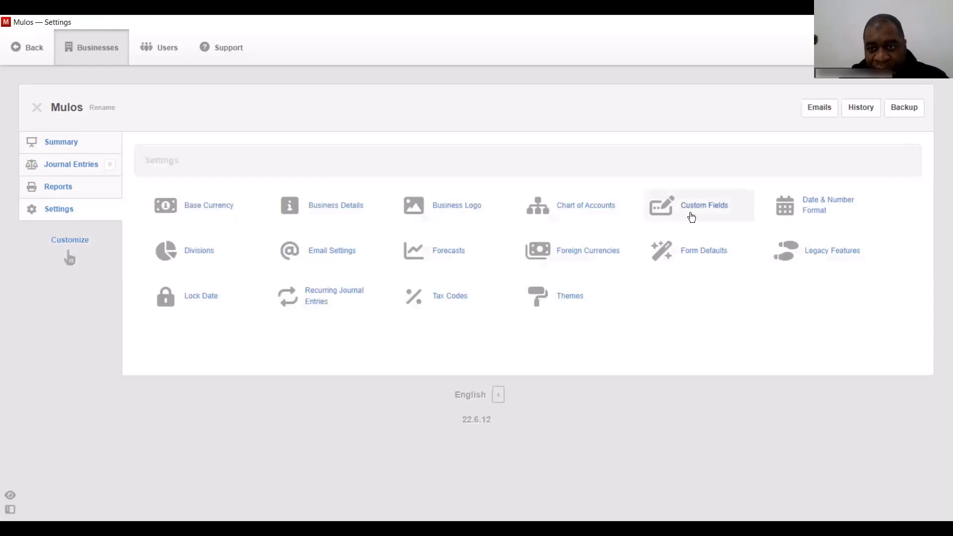
pyautogui.click(816, 210)
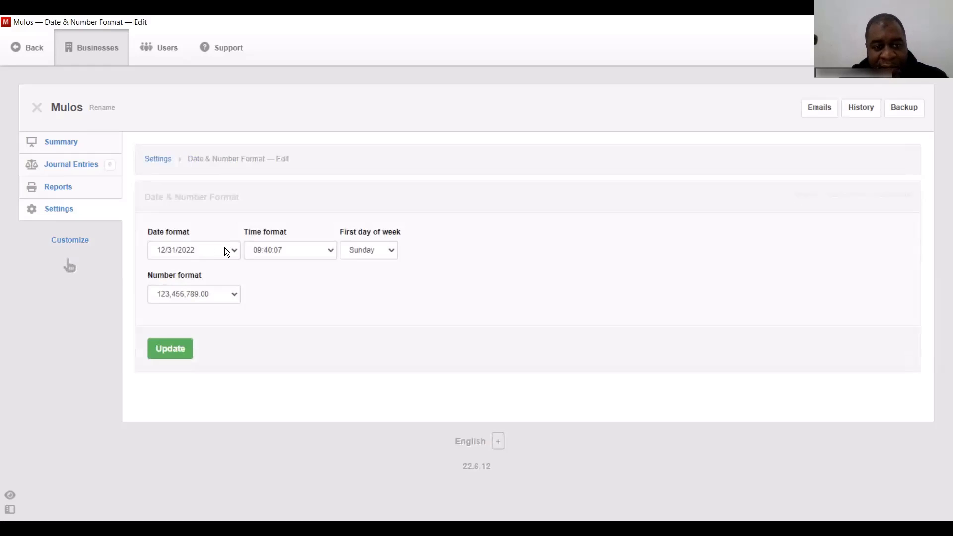
pyautogui.click(225, 248)
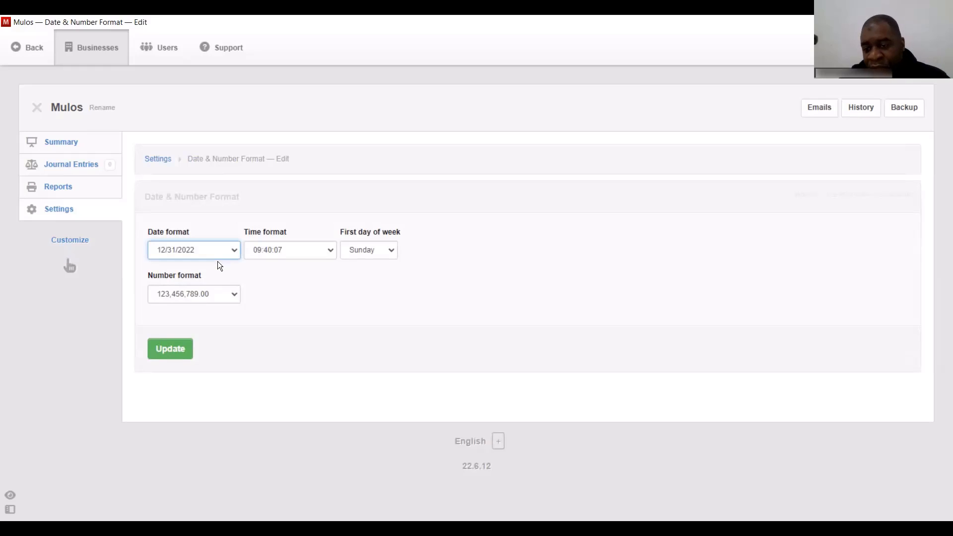
pyautogui.press('Down')
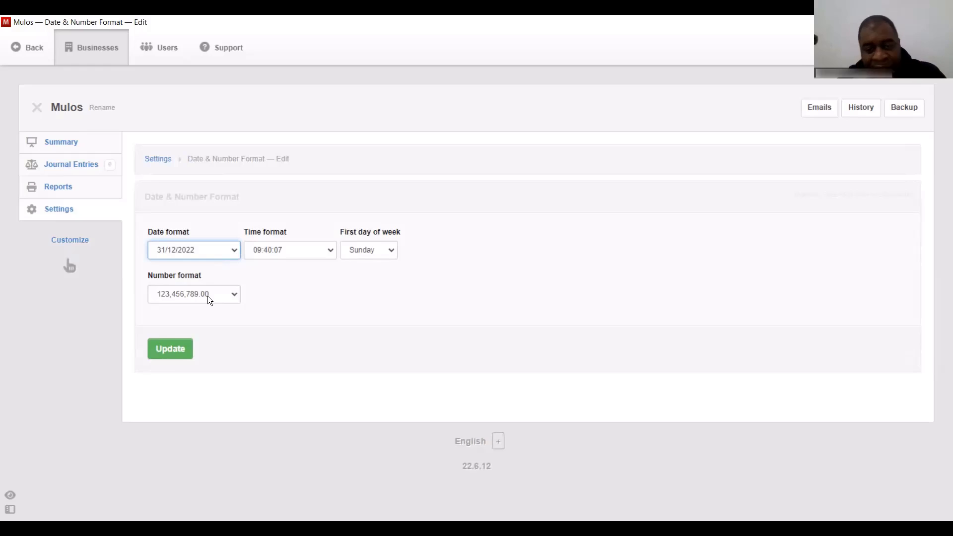
pyautogui.click(178, 349)
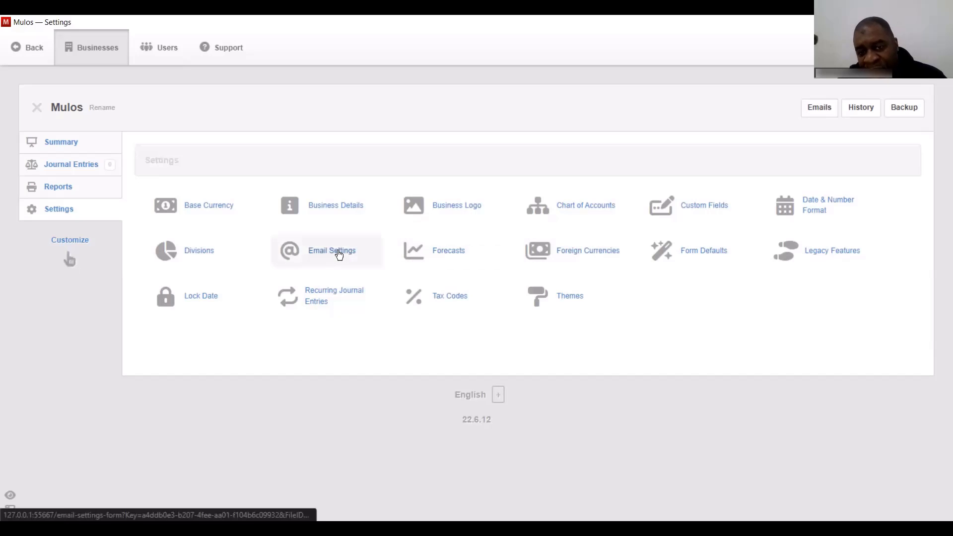
# - Add a foreign currency with code, name and symbol all set to USD
pyautogui.click(587, 255)
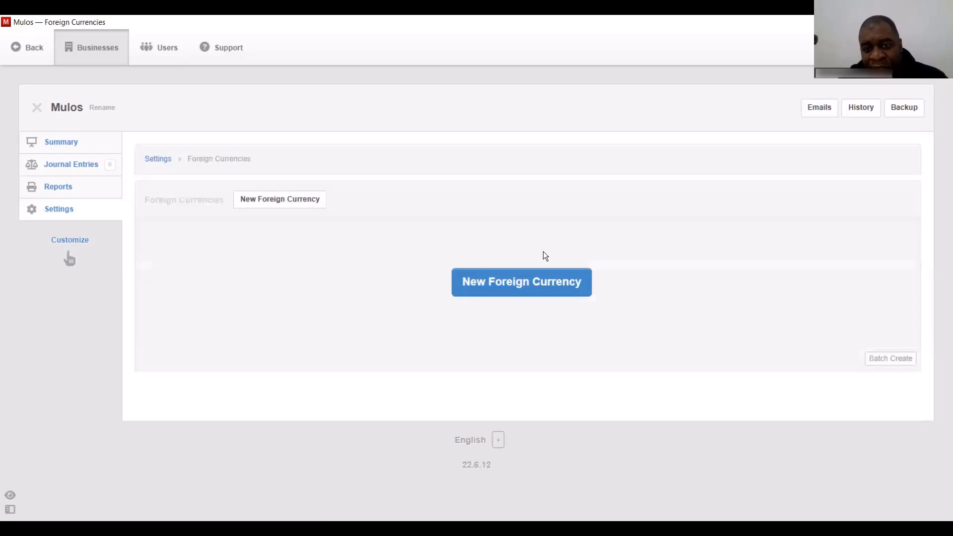
pyautogui.click(538, 293)
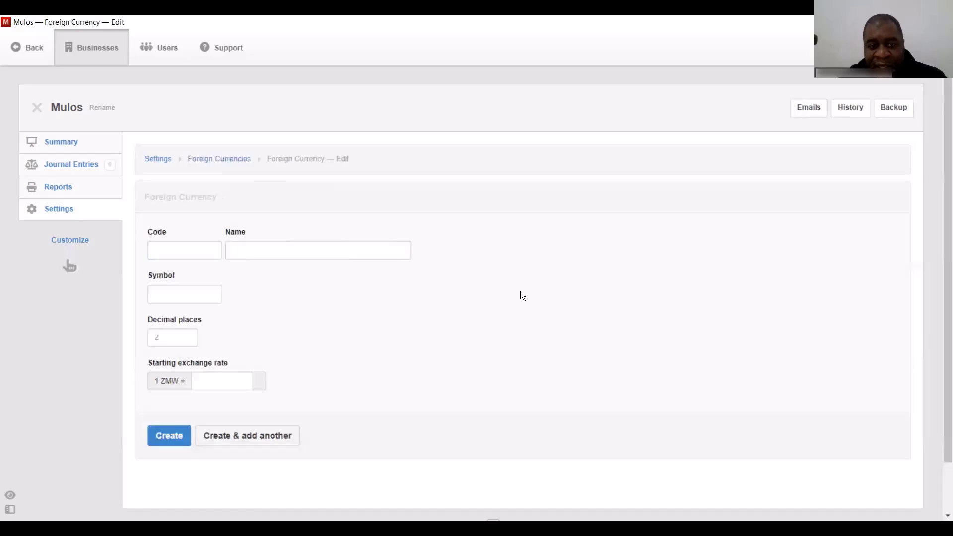
pyautogui.click(196, 247)
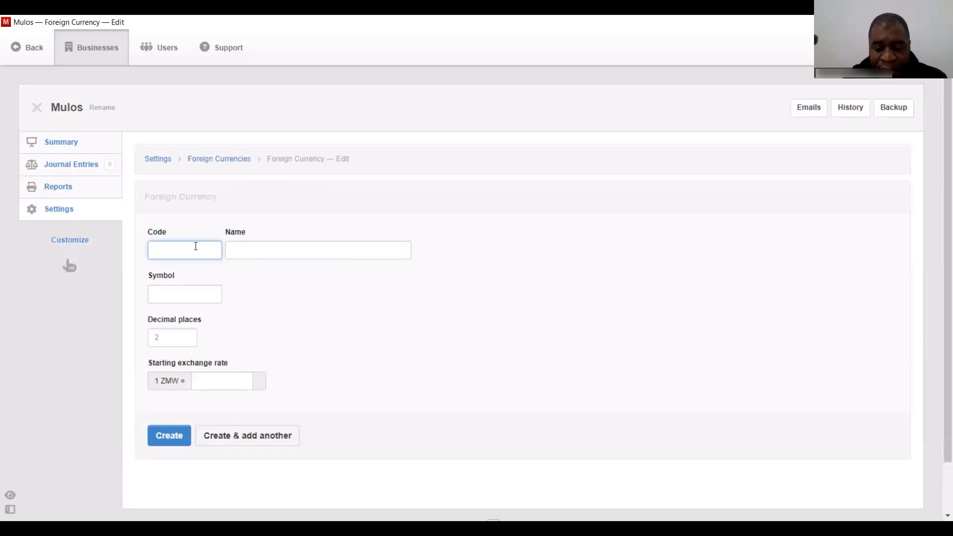
pyautogui.write('USD')
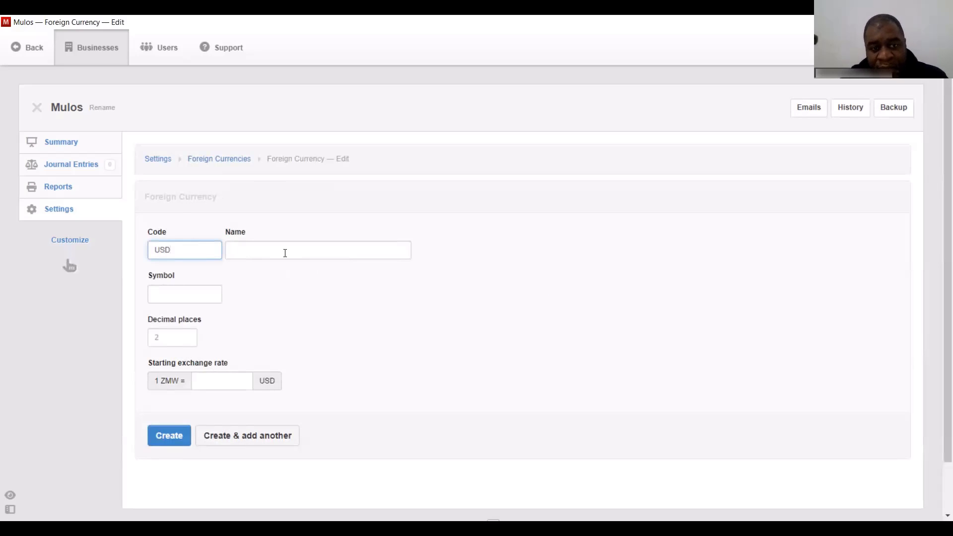
pyautogui.click(286, 253)
pyautogui.write('USD')
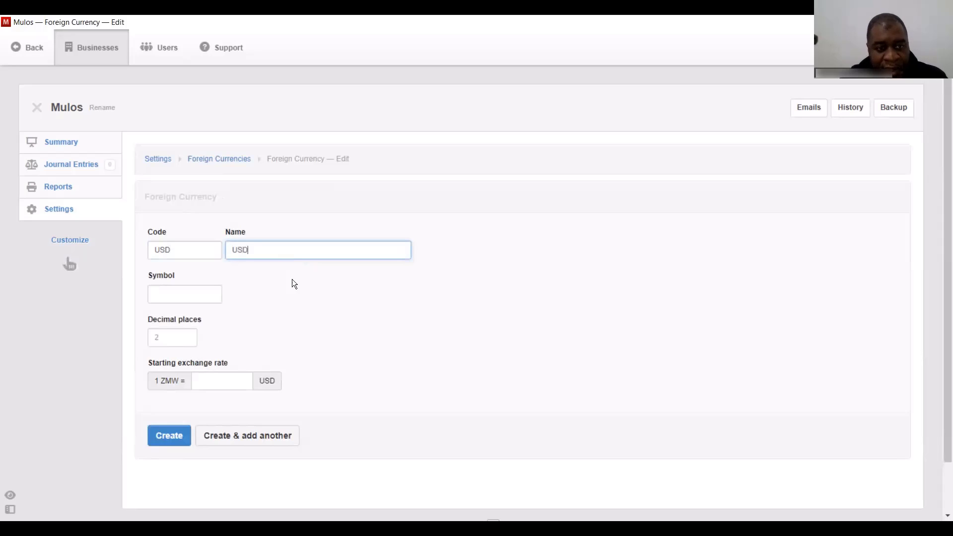
pyautogui.click(181, 296)
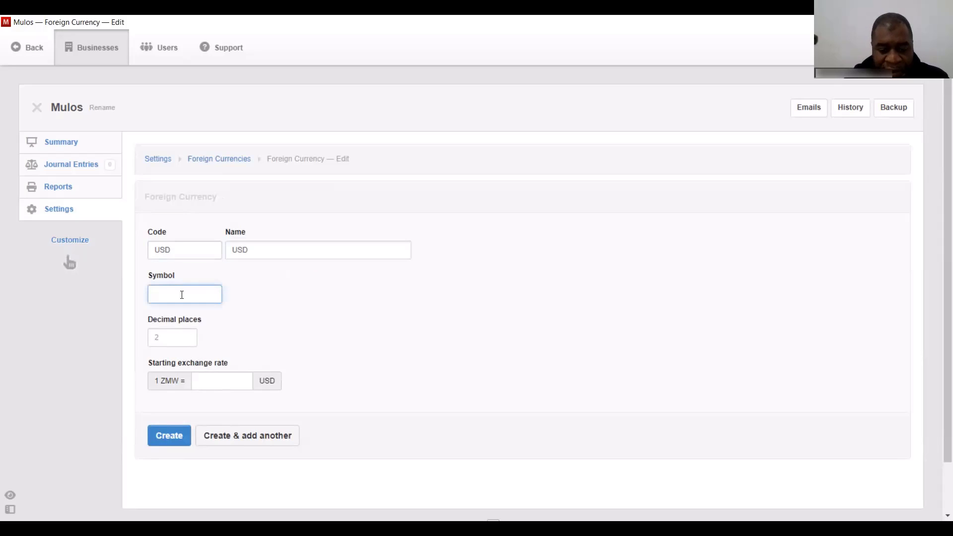
pyautogui.write('USD')
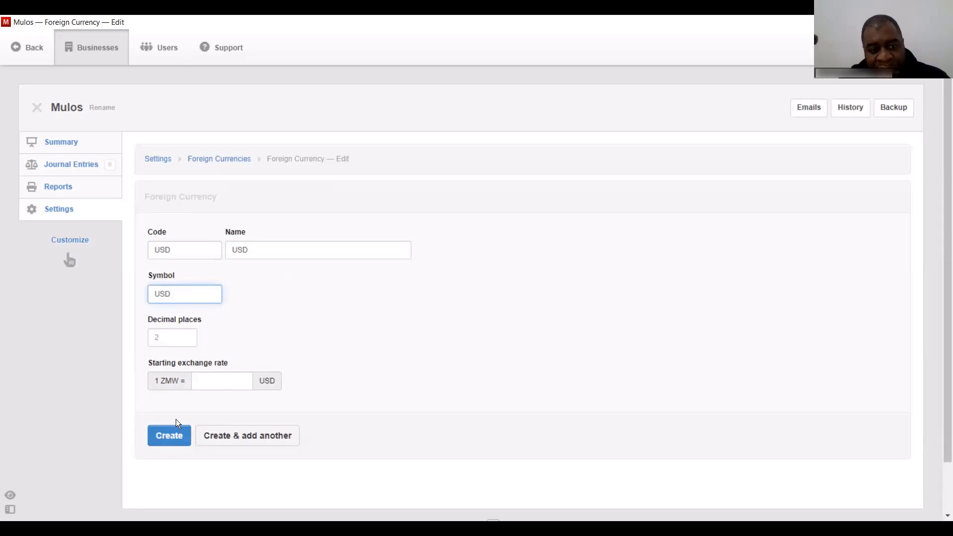
pyautogui.click(171, 438)
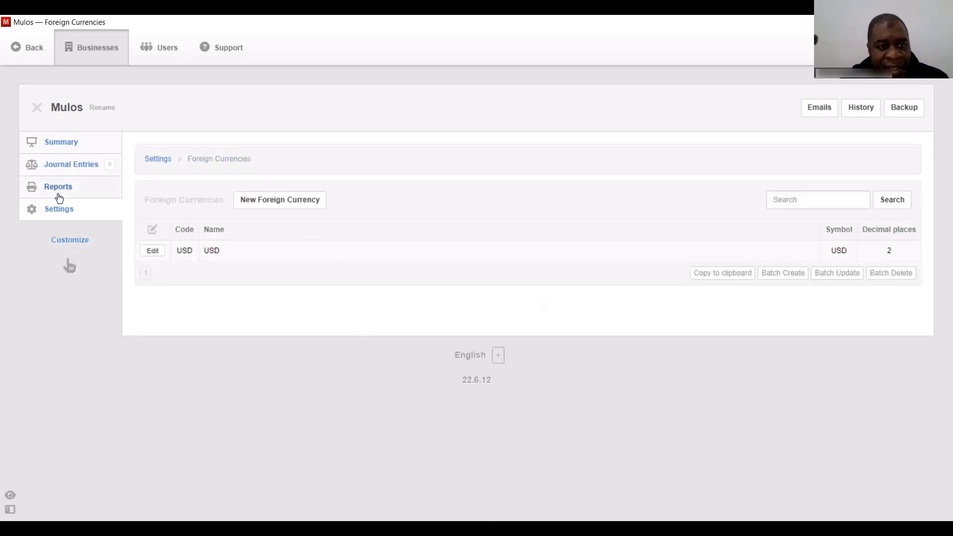
pyautogui.click(80, 209)
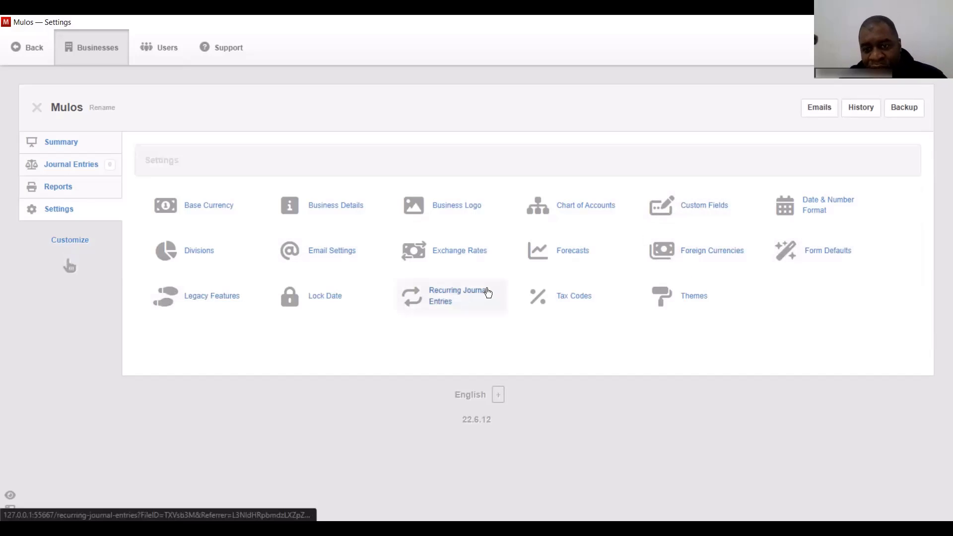
# - Create tax code 'VAT' with a custom 16% rate posting to the Taxes account
pyautogui.click(573, 300)
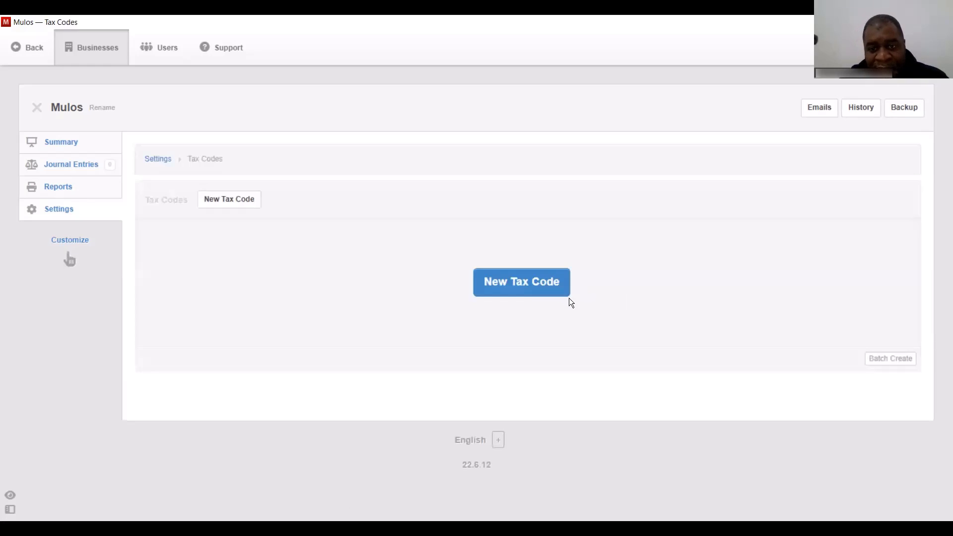
pyautogui.click(518, 286)
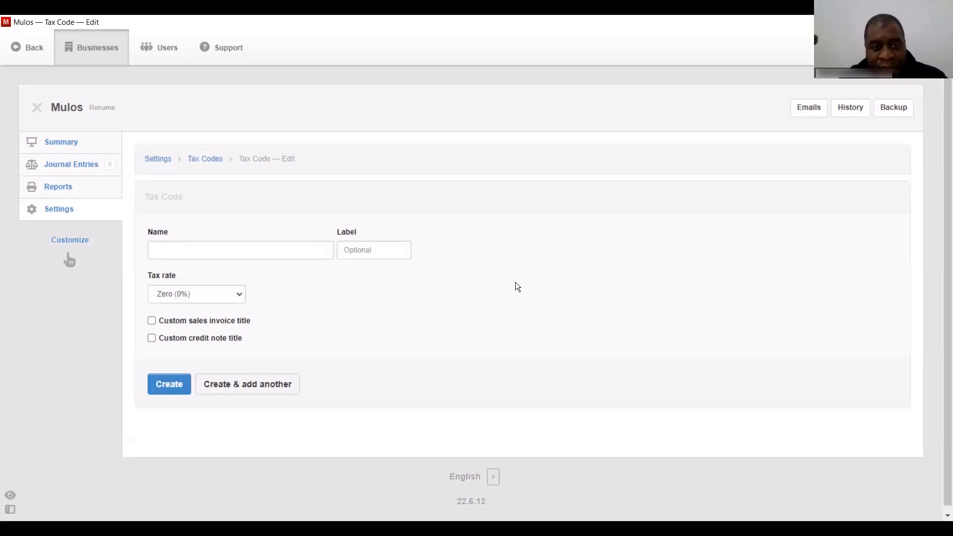
pyautogui.click(245, 253)
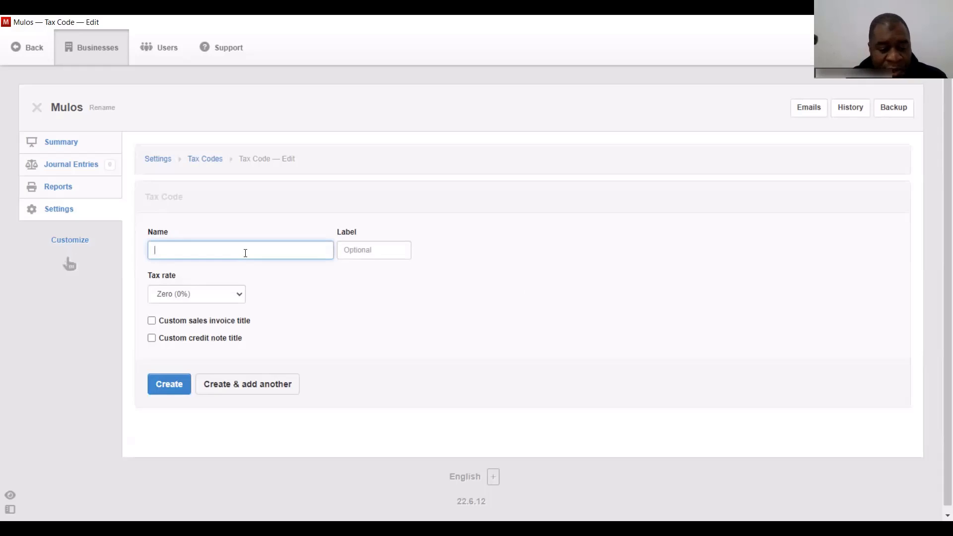
pyautogui.write('VAT')
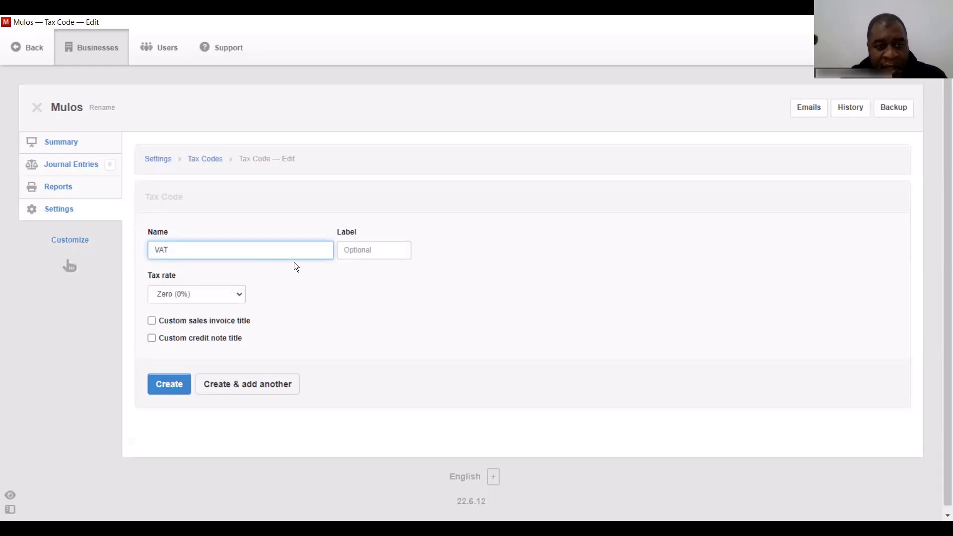
pyautogui.click(221, 294)
pyautogui.click(213, 320)
pyautogui.click(340, 294)
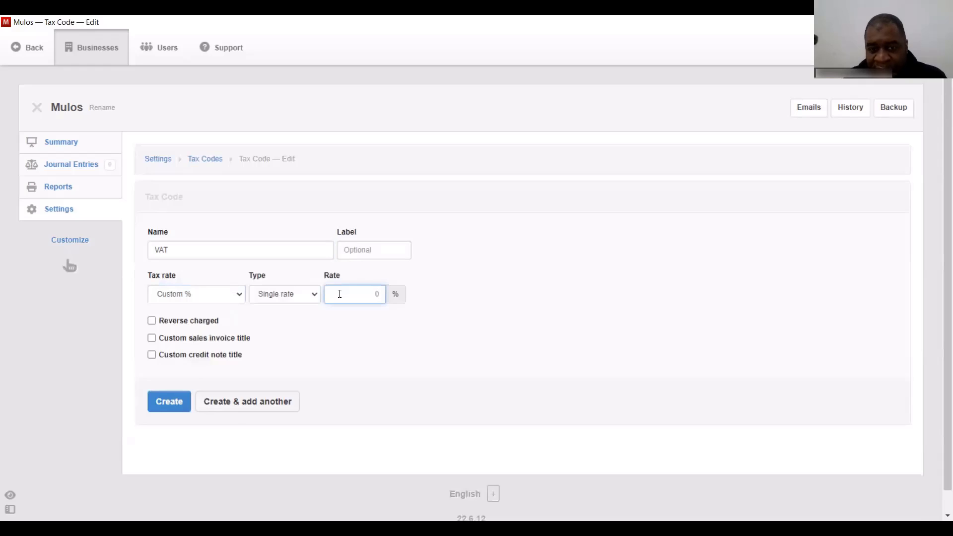
pyautogui.write('16')
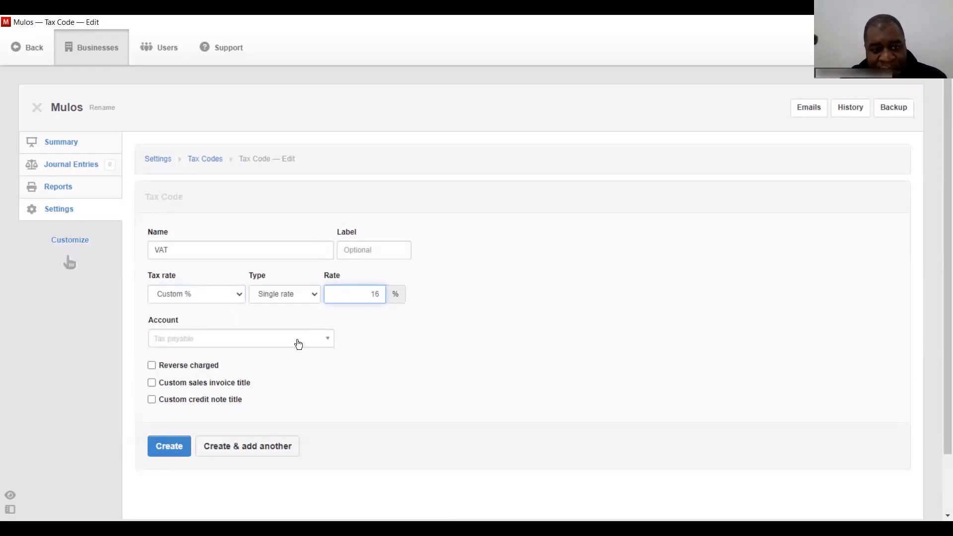
pyautogui.click(529, 356)
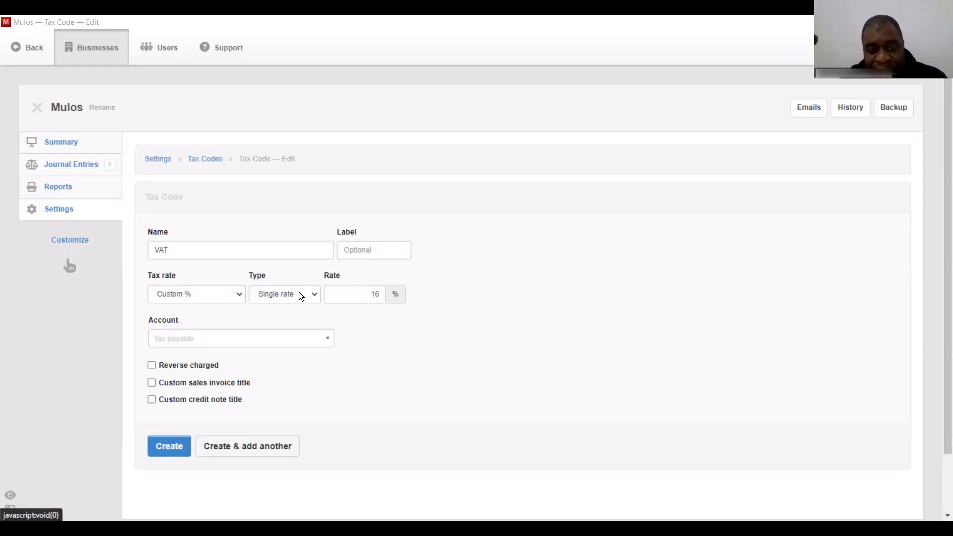
pyautogui.click(327, 340)
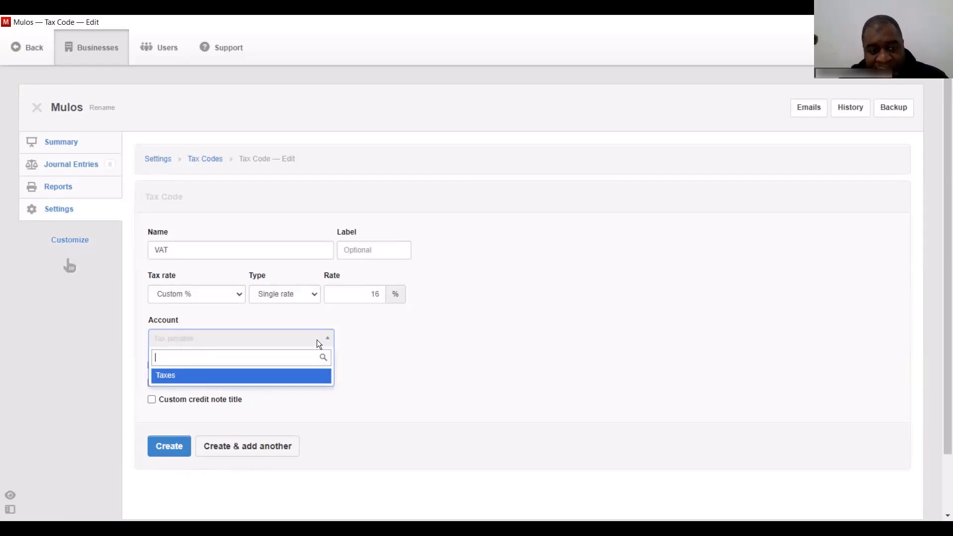
pyautogui.click(188, 381)
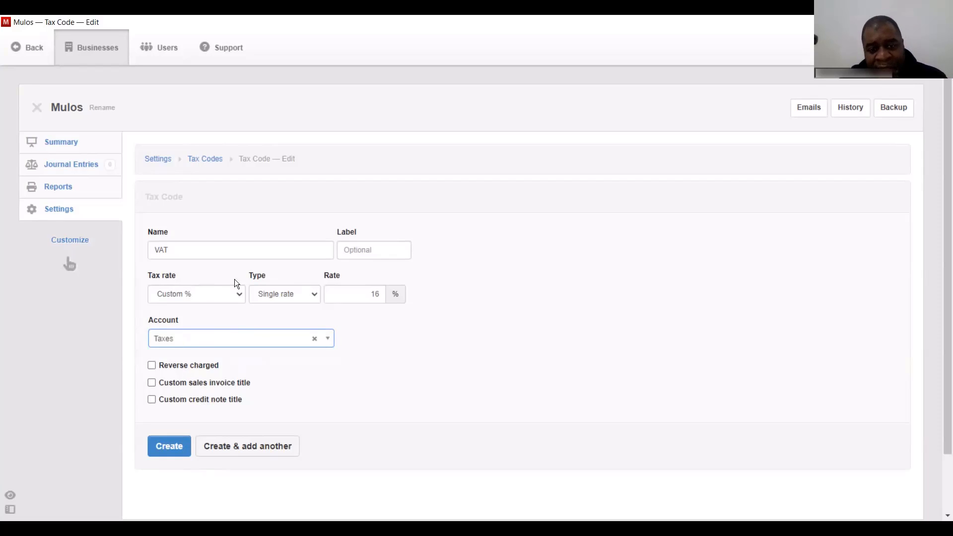
pyautogui.click(169, 447)
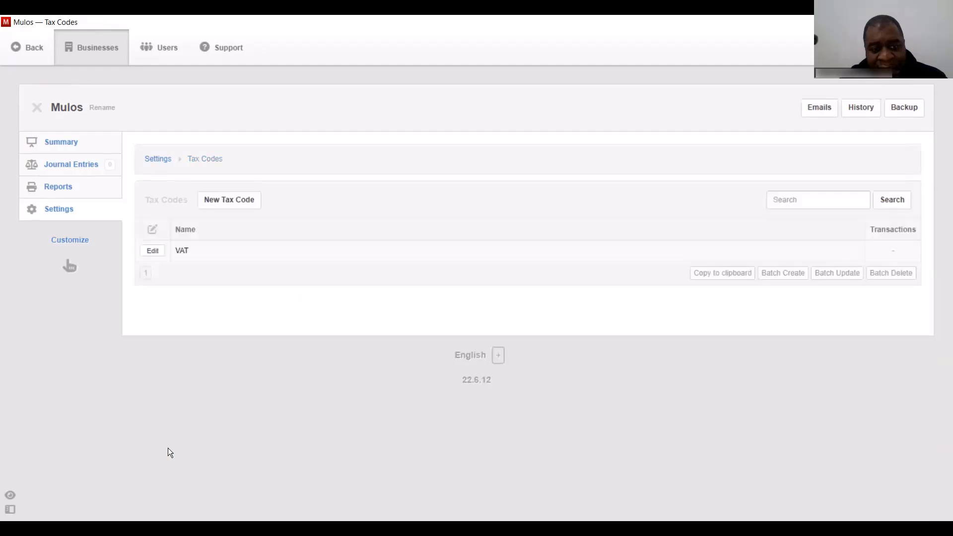
# - Add tax code 'WHT' with a custom 15% rate, then return to Settings
pyautogui.click(226, 200)
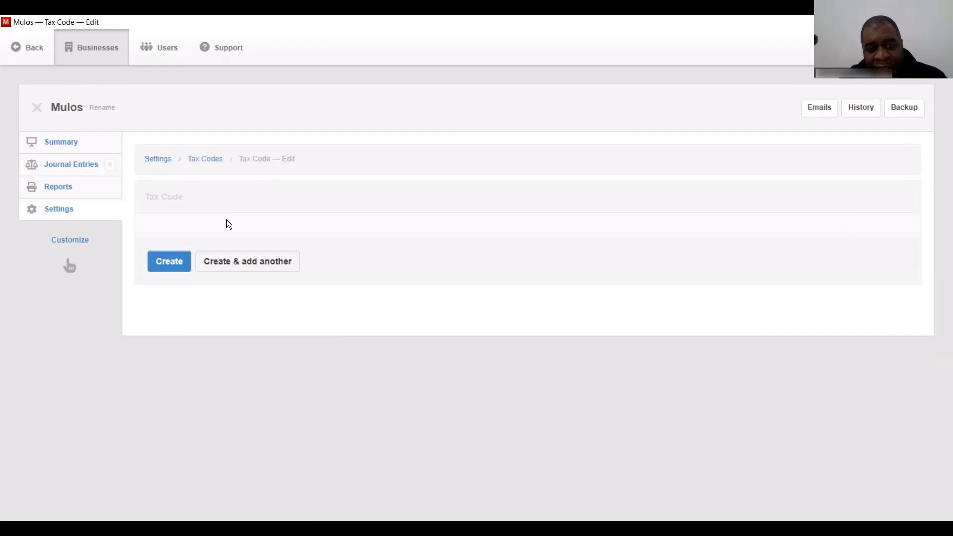
pyautogui.click(226, 251)
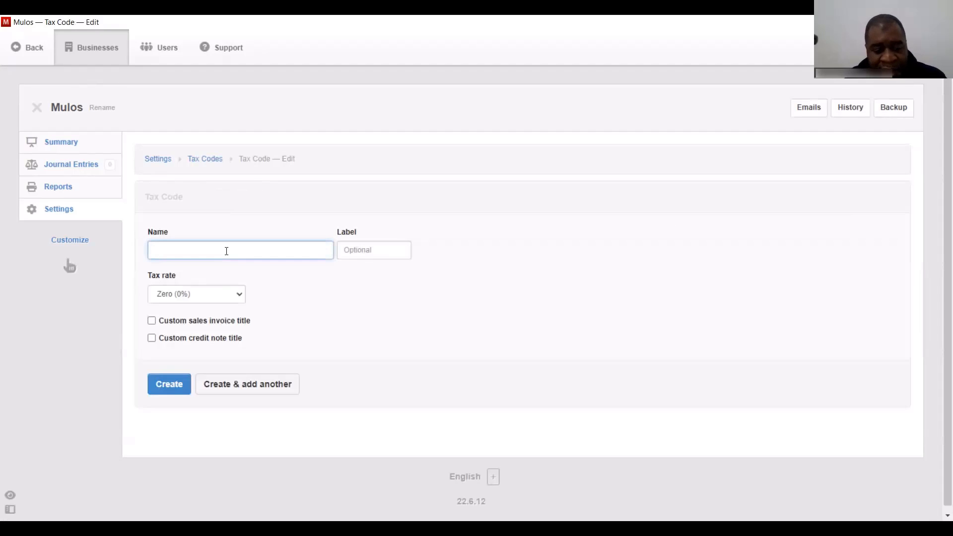
pyautogui.write('WHT')
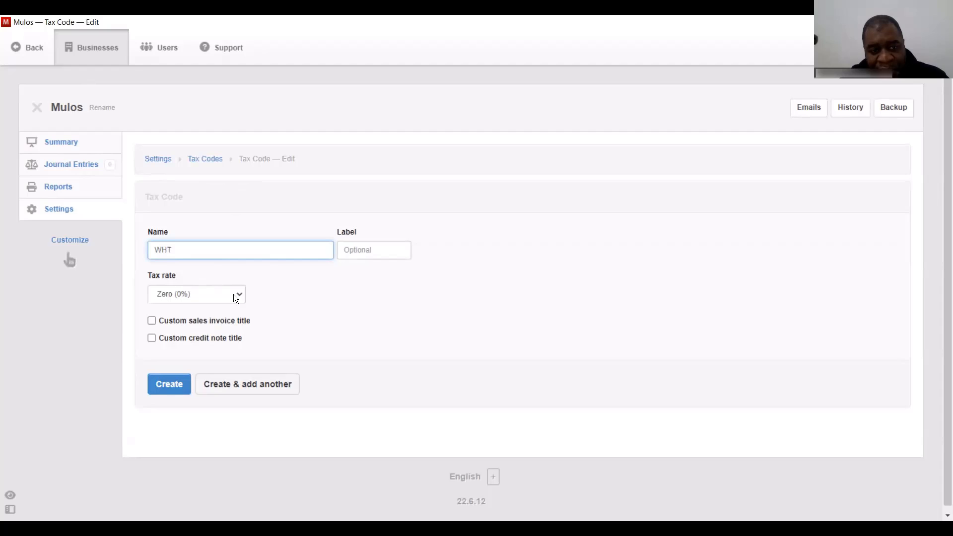
pyautogui.click(197, 294)
pyautogui.click(174, 320)
pyautogui.click(349, 295)
pyautogui.write('15')
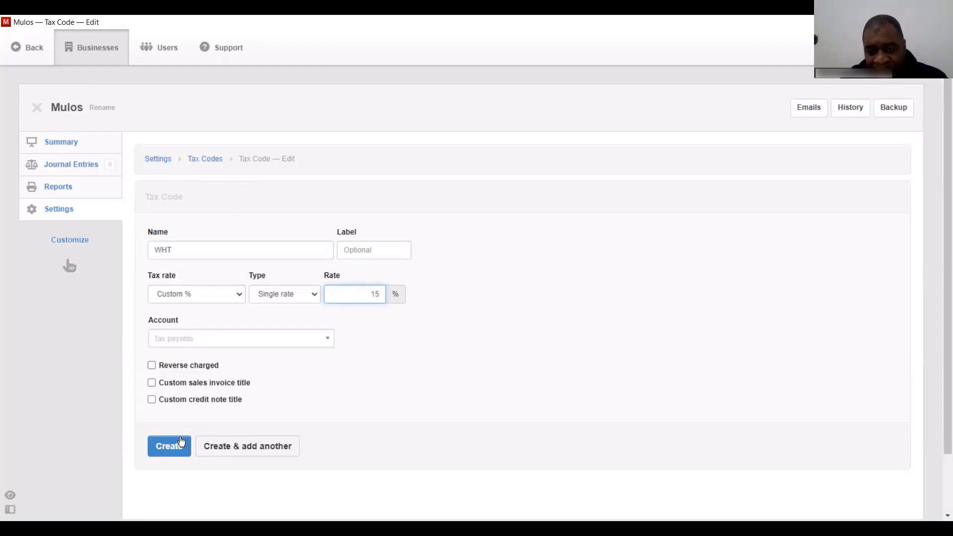
pyautogui.click(170, 451)
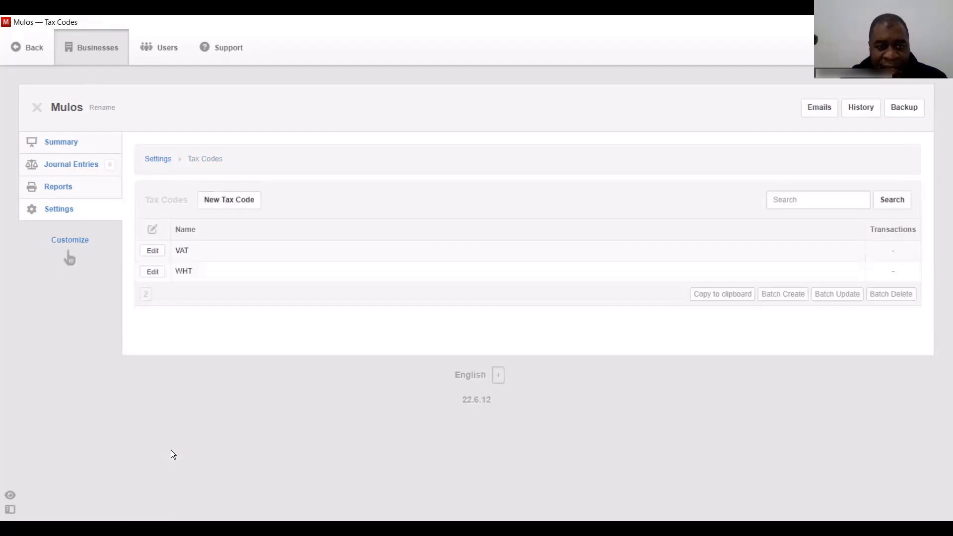
pyautogui.click(62, 209)
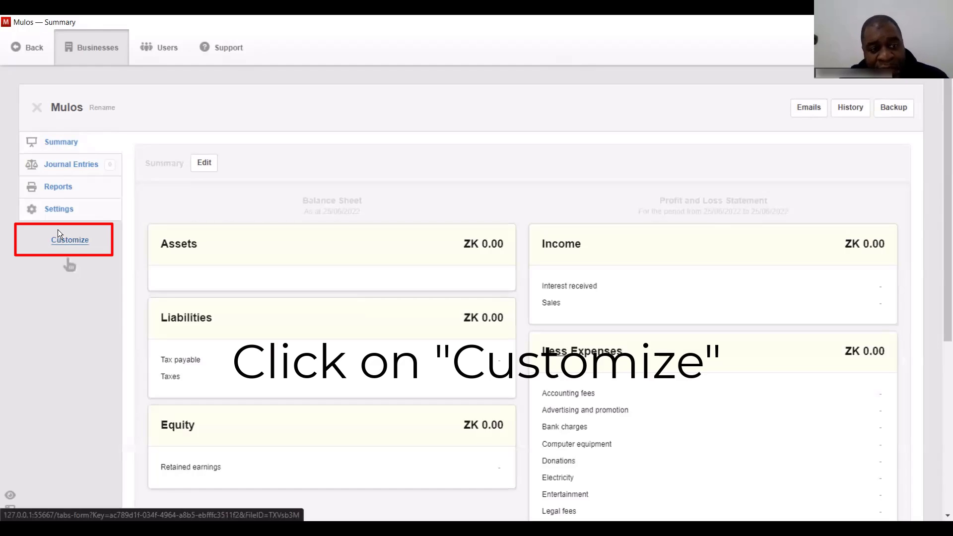
# - Under Customize, tick Bank and Cash Accounts, Receipts, Payments, Inter Account Transfers and Bank Reconciliations
pyautogui.click(70, 243)
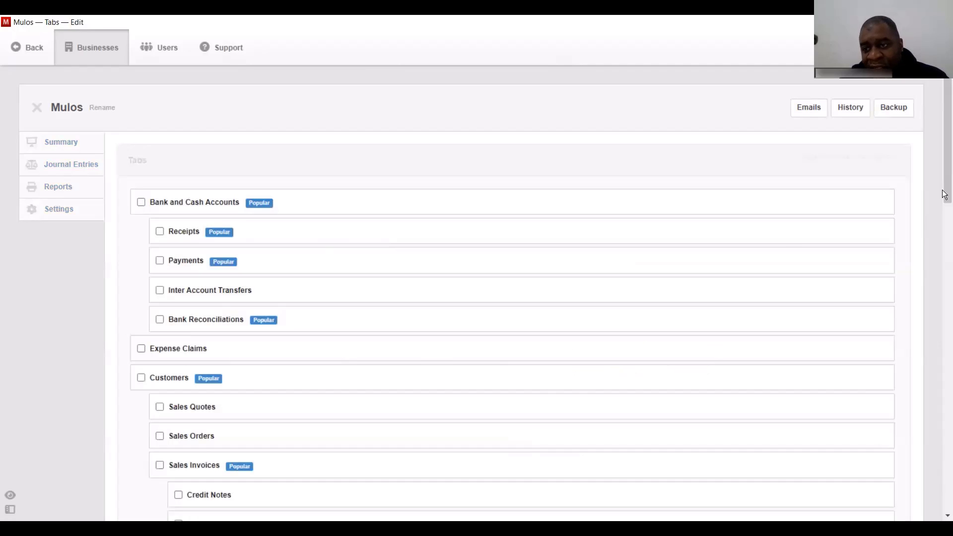
pyautogui.moveTo(944, 174)
pyautogui.mouseDown()
pyautogui.moveTo(944, 194)
pyautogui.moveTo(944, 184)
pyautogui.mouseUp()
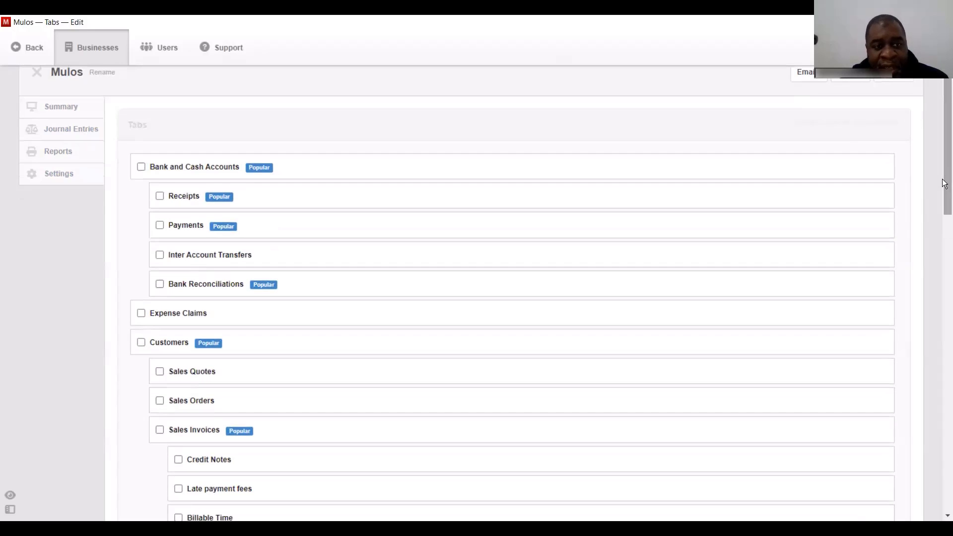
pyautogui.click(141, 167)
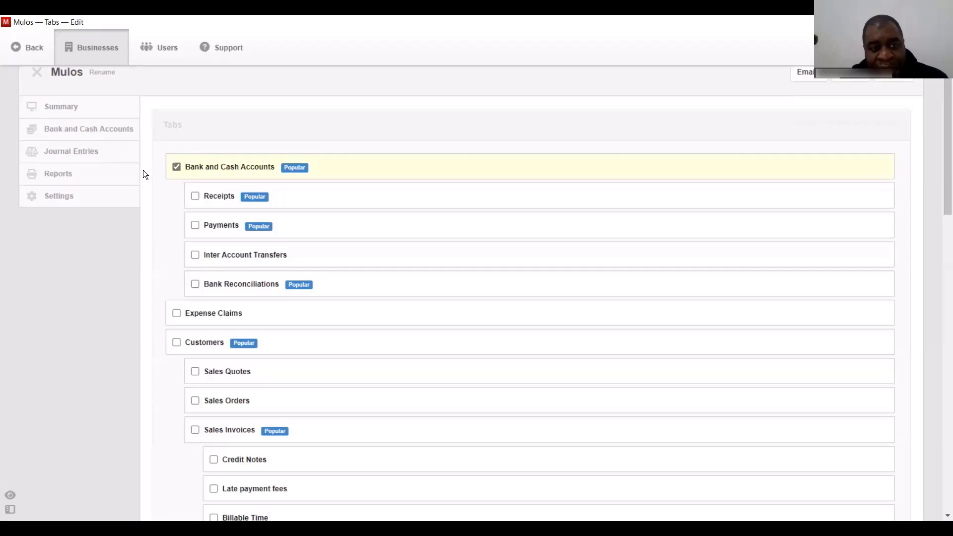
pyautogui.click(194, 197)
pyautogui.click(198, 226)
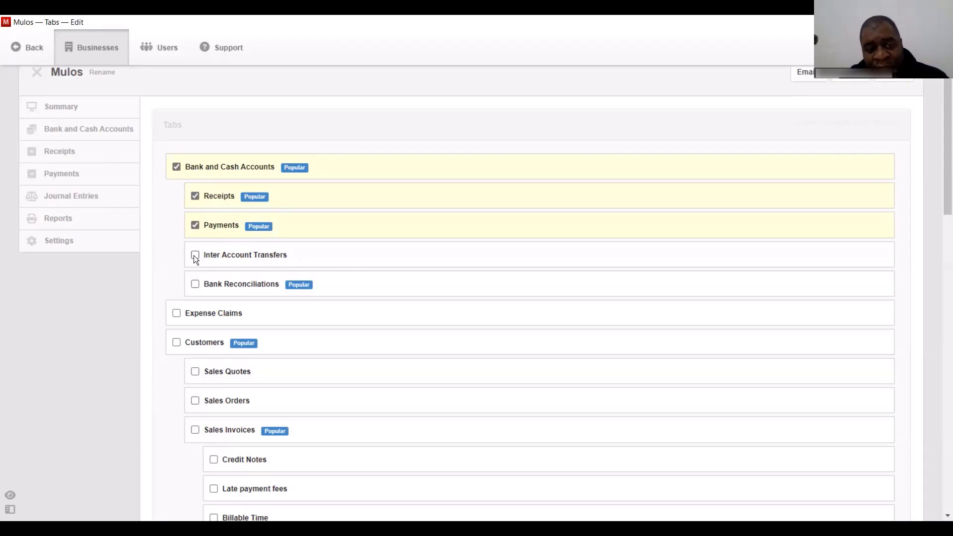
pyautogui.click(195, 256)
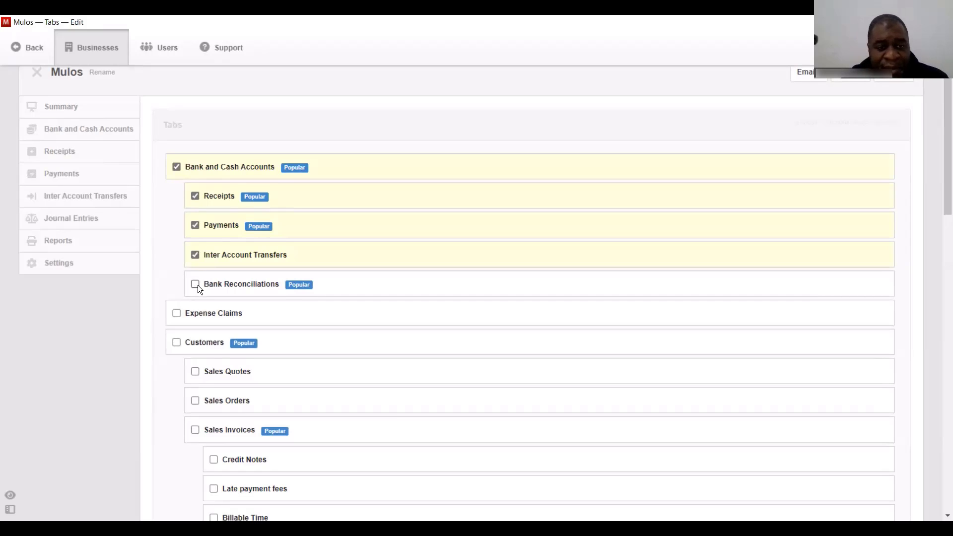
pyautogui.click(198, 285)
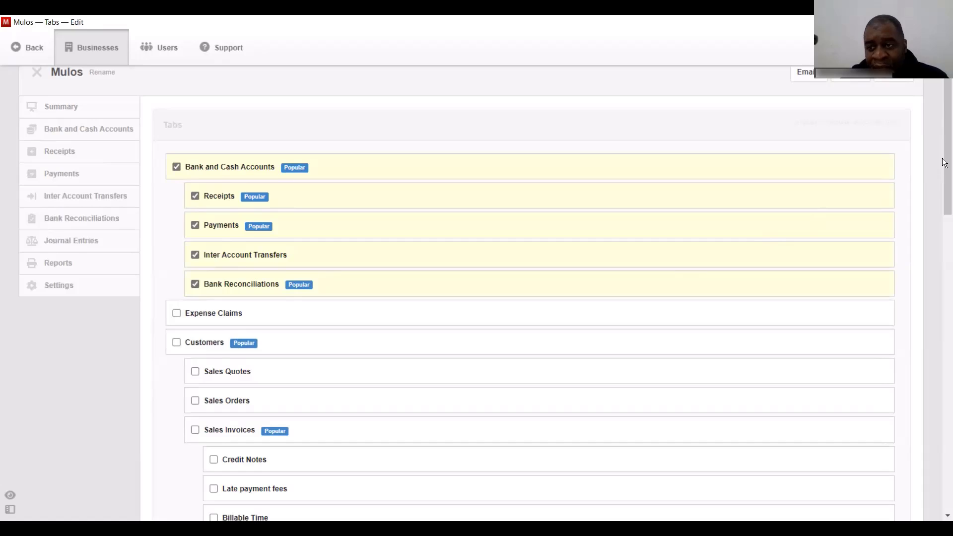
pyautogui.scroll(-3, 475, 165)
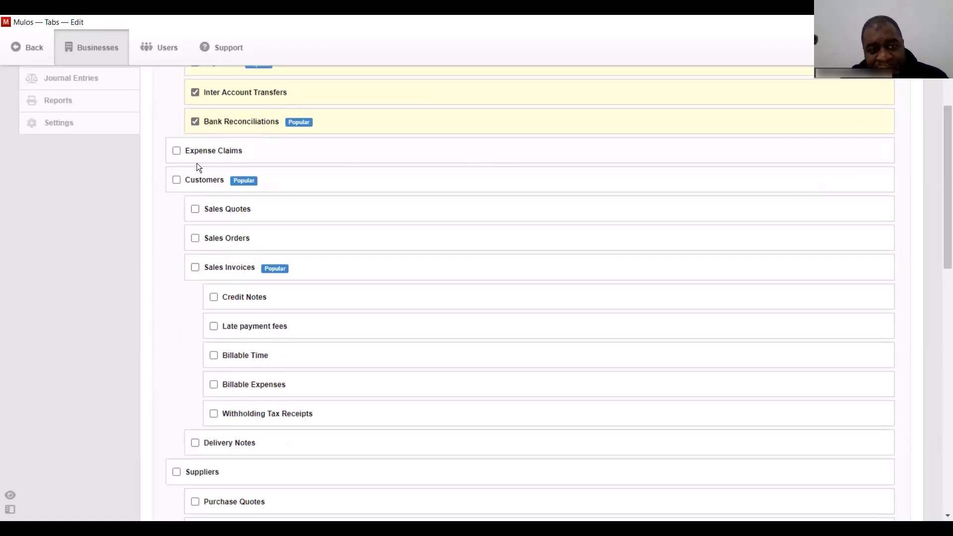
# - Tick the Customers, Sales Invoices, Suppliers and Purchase Invoices tabs in the tab list
pyautogui.click(177, 180)
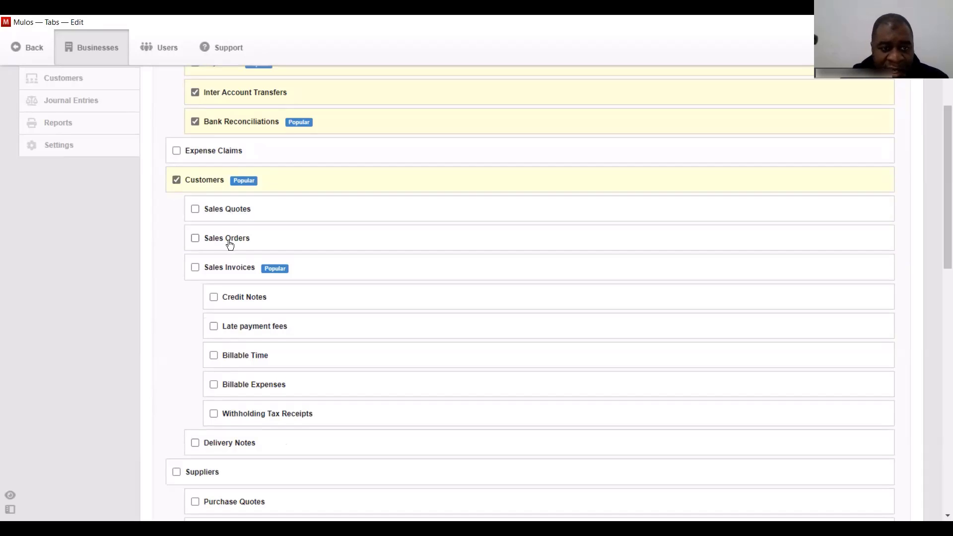
pyautogui.click(194, 267)
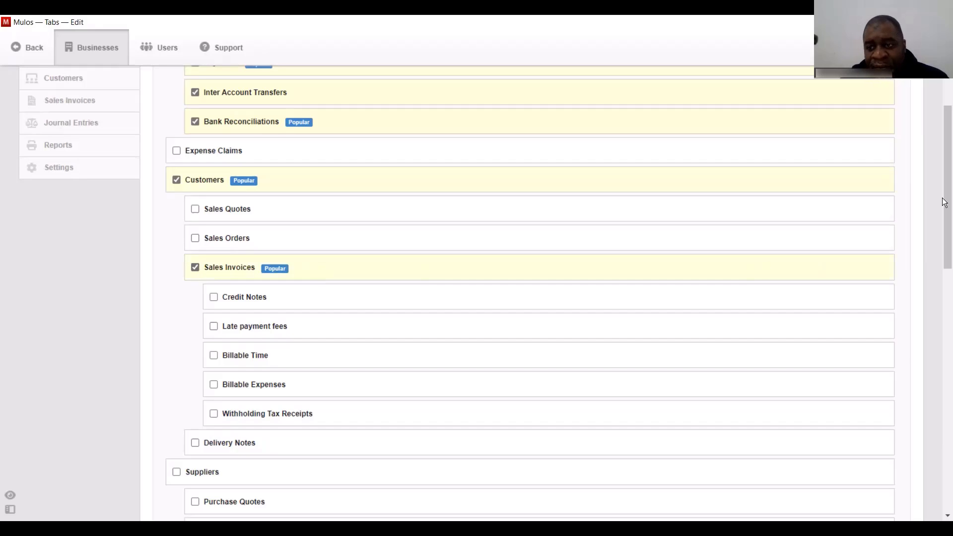
pyautogui.moveTo(943, 193); pyautogui.dragTo(945, 290)
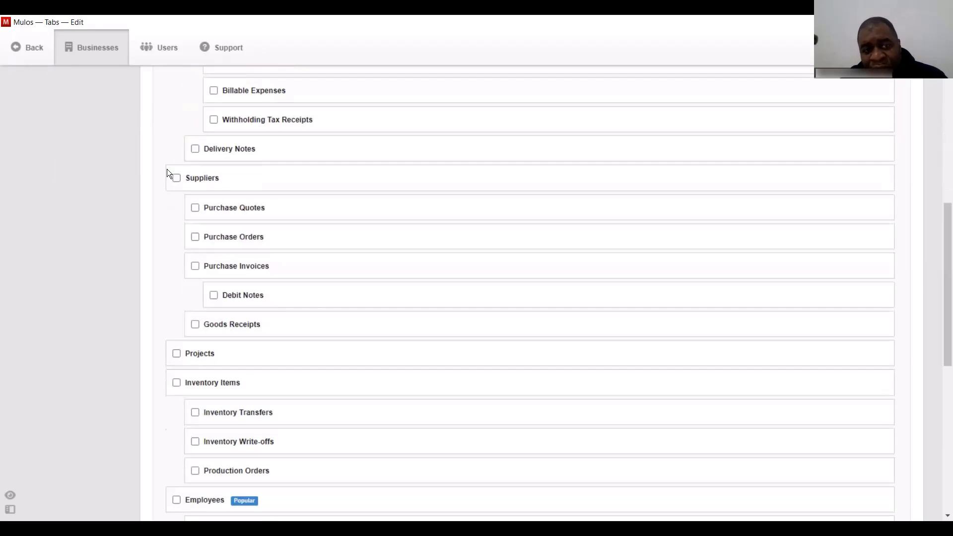
pyautogui.click(177, 179)
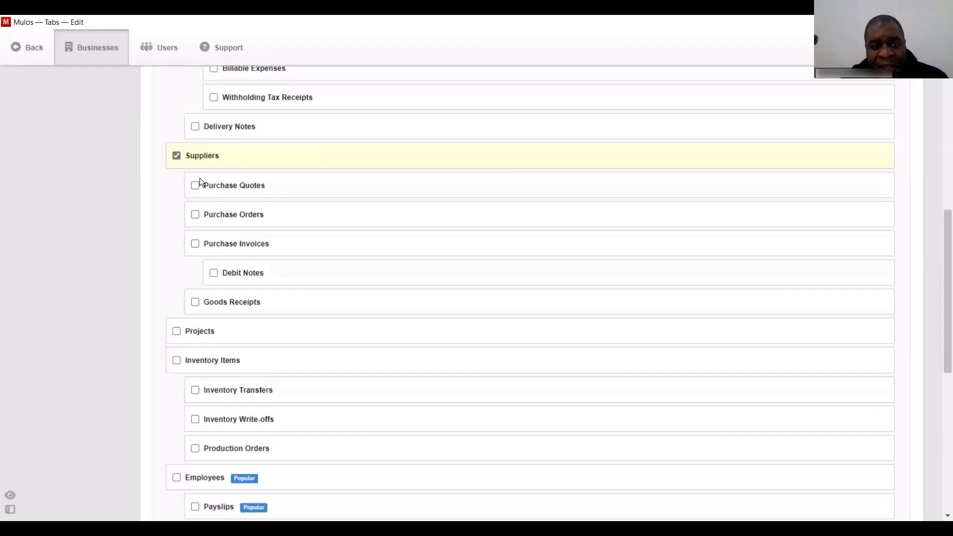
pyautogui.click(195, 245)
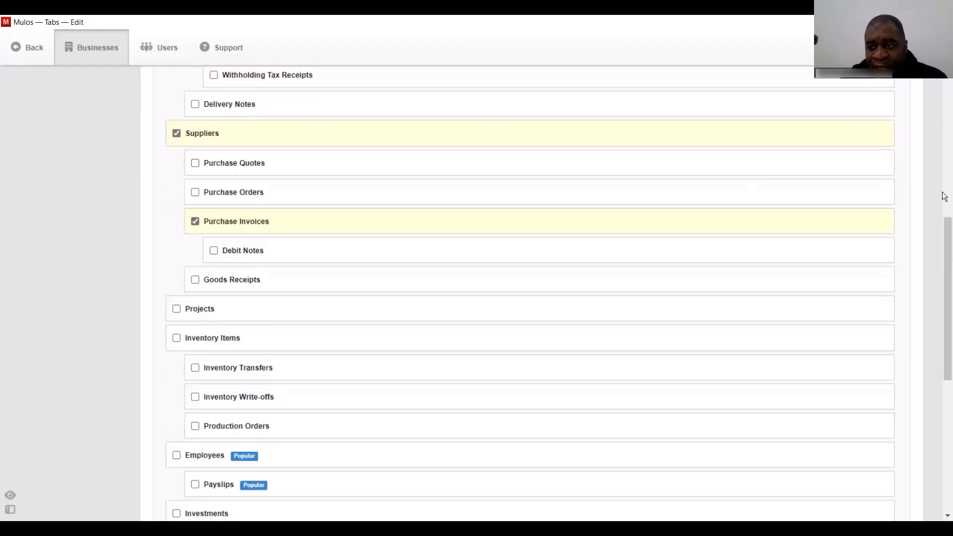
pyautogui.moveTo(945, 253); pyautogui.dragTo(944, 291)
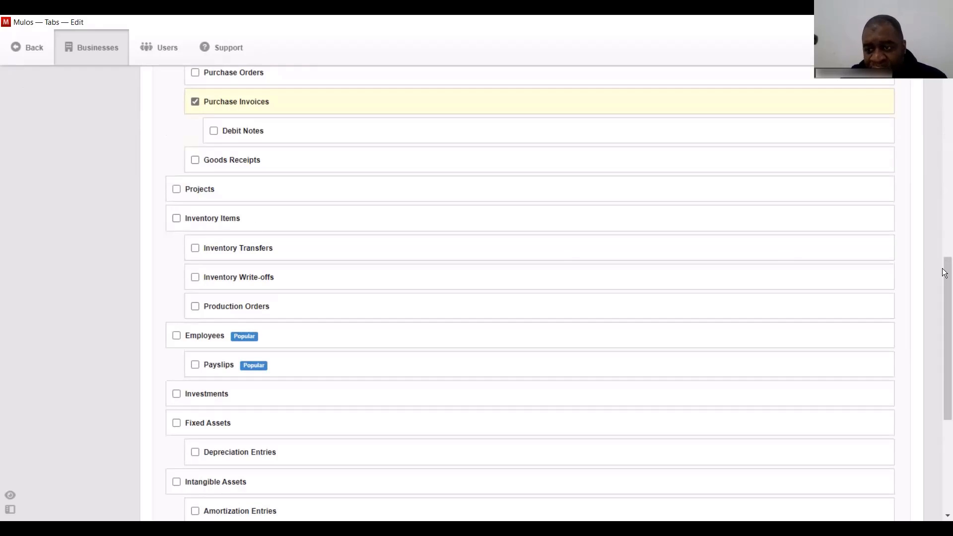
pyautogui.moveTo(945, 297); pyautogui.dragTo(945, 302)
pyautogui.moveTo(942, 320); pyautogui.dragTo(942, 320)
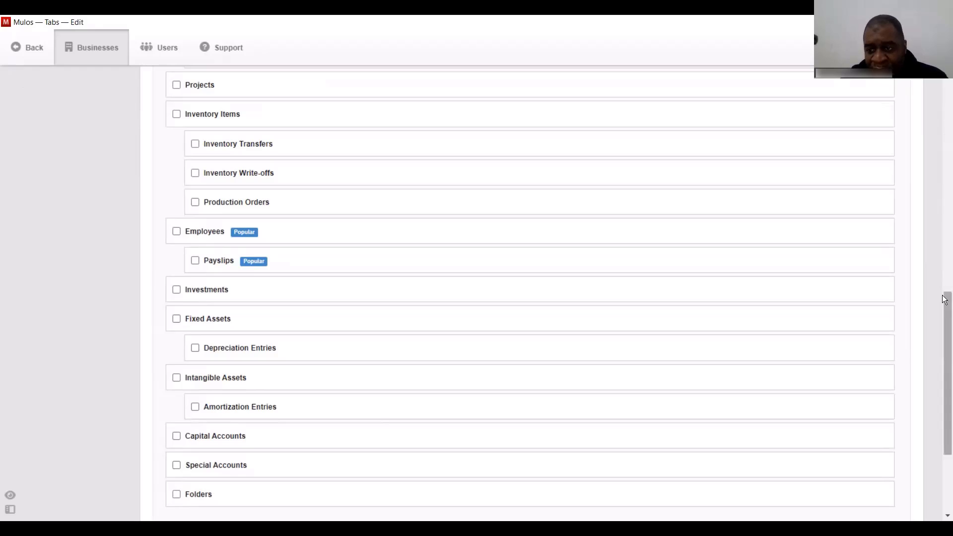
pyautogui.moveTo(943, 330); pyautogui.dragTo(942, 355)
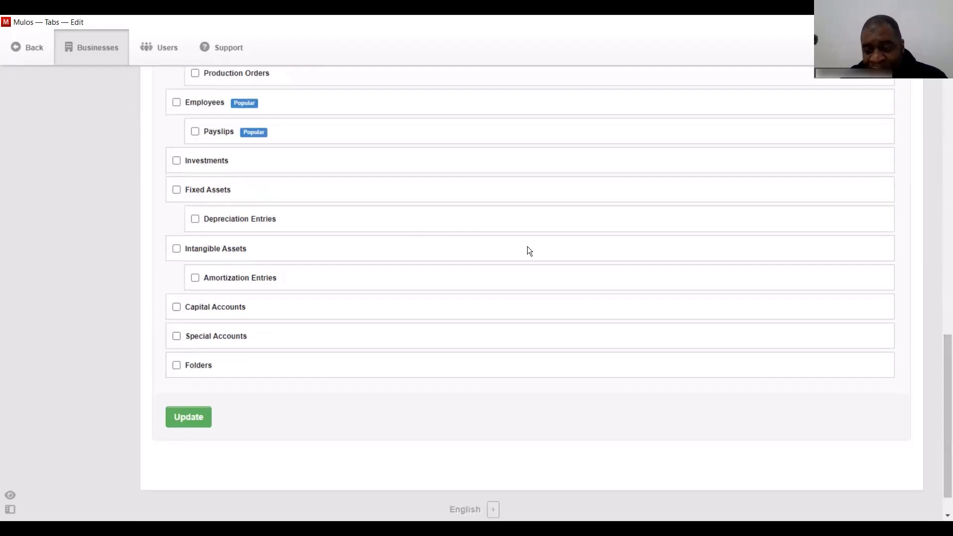
# - Save the tab selection with Update and go back to Settings
pyautogui.click(193, 416)
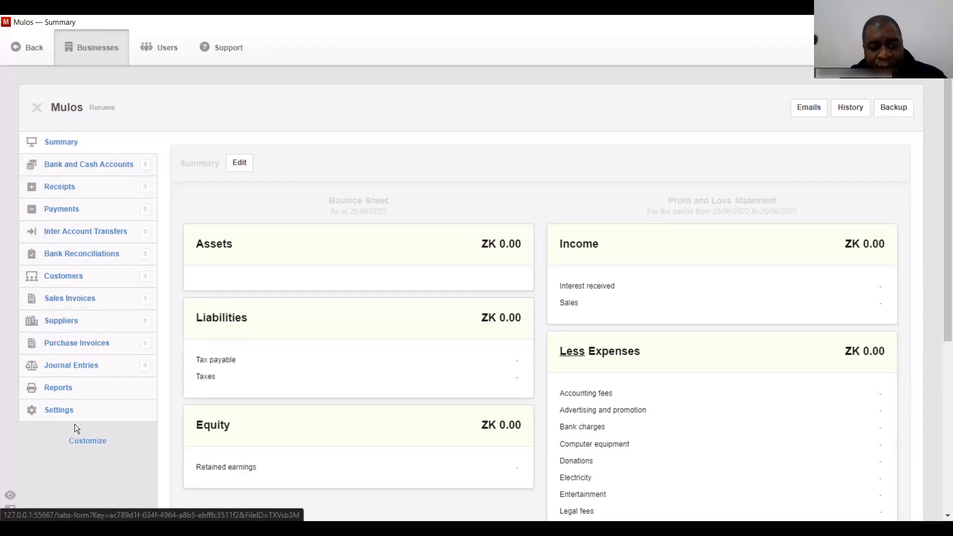
pyautogui.click(60, 410)
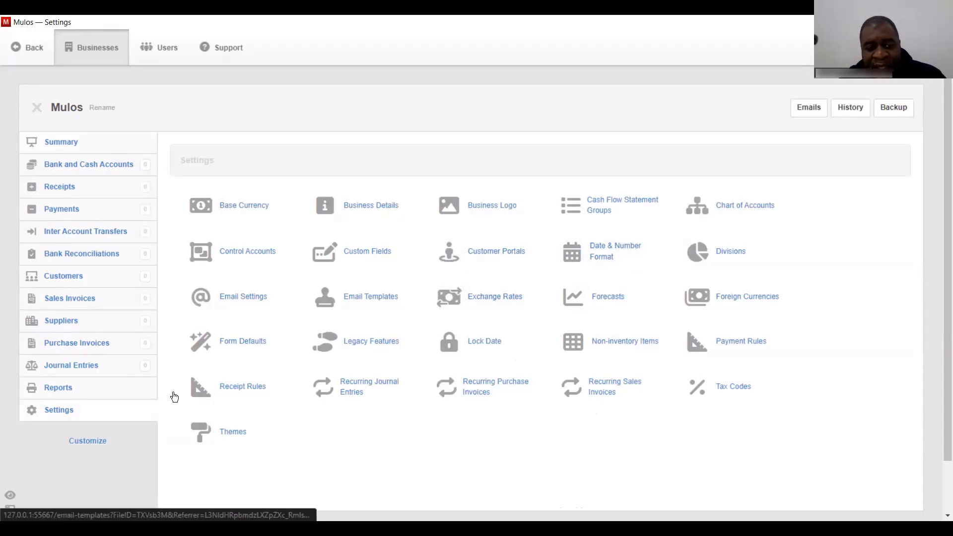
# - Review the enabled tab checkboxes in Customize and save the selection unchanged
pyautogui.click(87, 441)
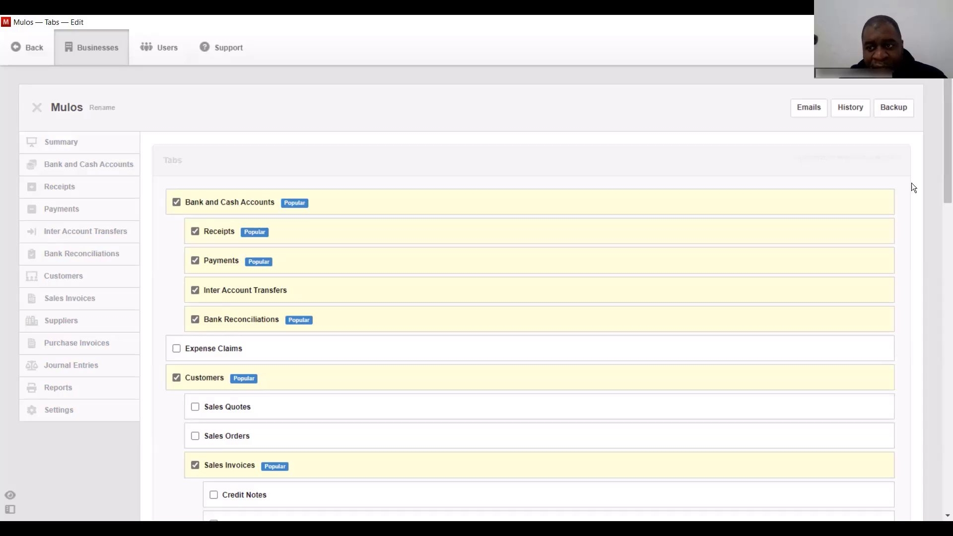
pyautogui.scroll(-3, 943, 180)
pyautogui.scroll(-5, 943, 180)
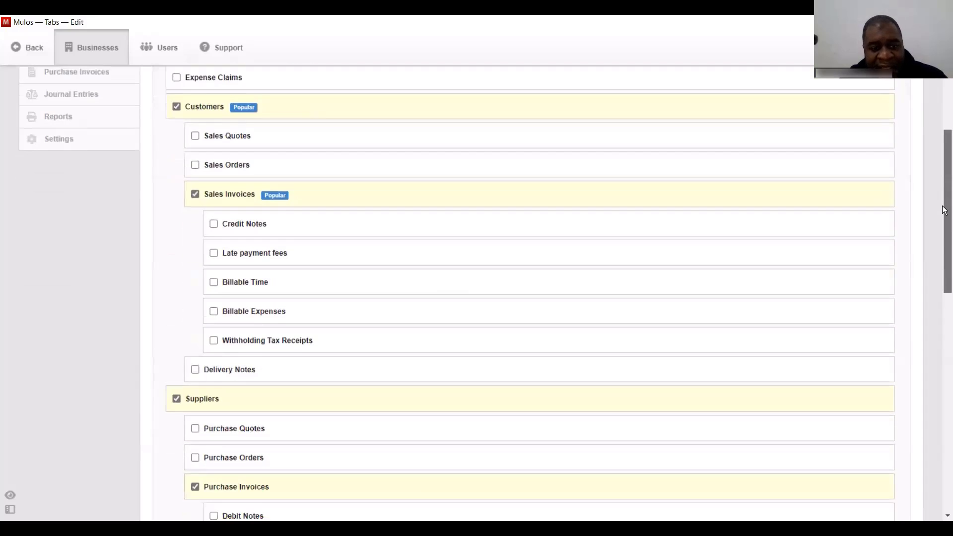
pyautogui.scroll(5, 943, 144)
pyautogui.scroll(1, 943, 144)
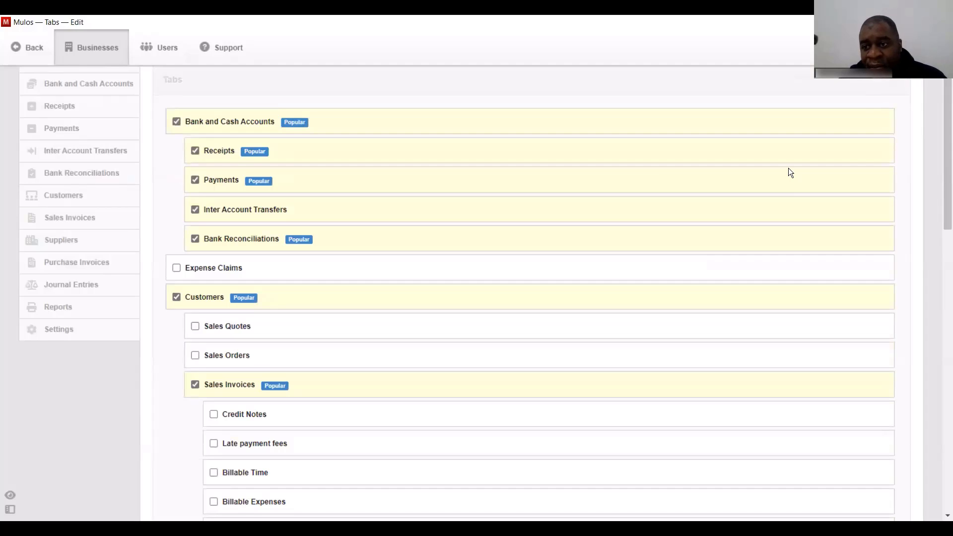
pyautogui.scroll(2, 519, 173)
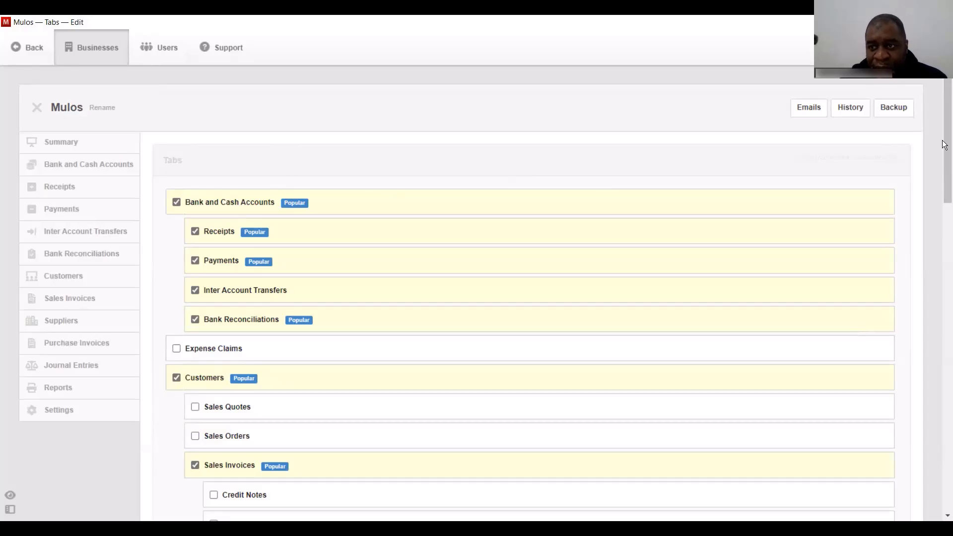
pyautogui.scroll(-5, 944, 322)
pyautogui.scroll(-10, 944, 321)
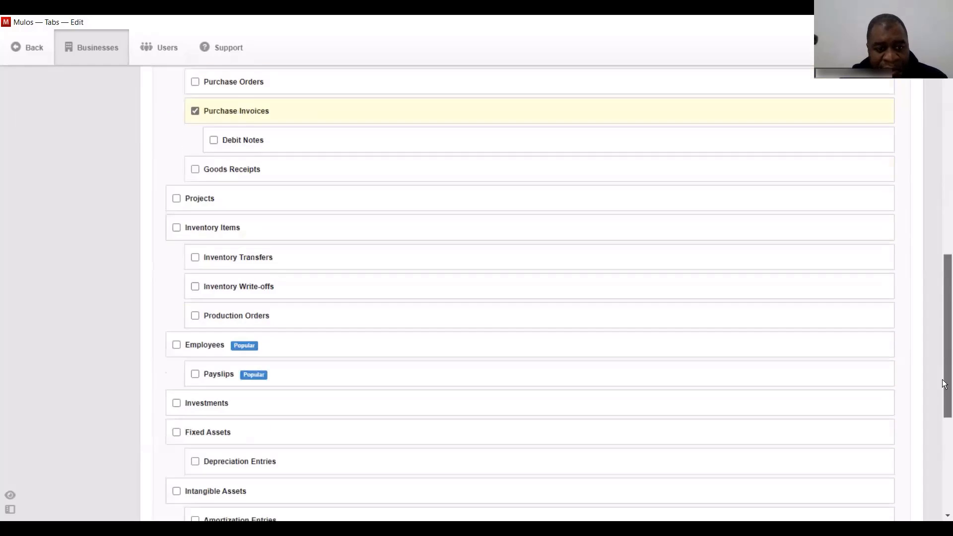
pyautogui.click(206, 370)
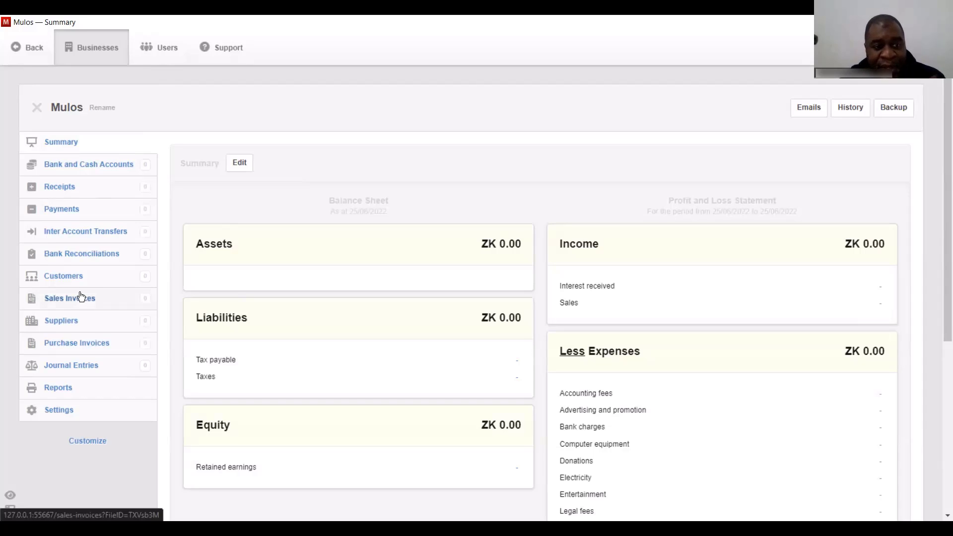
# - Create customer In Enterprises with ZMW currency and billing address Lusaka
pyautogui.click(70, 280)
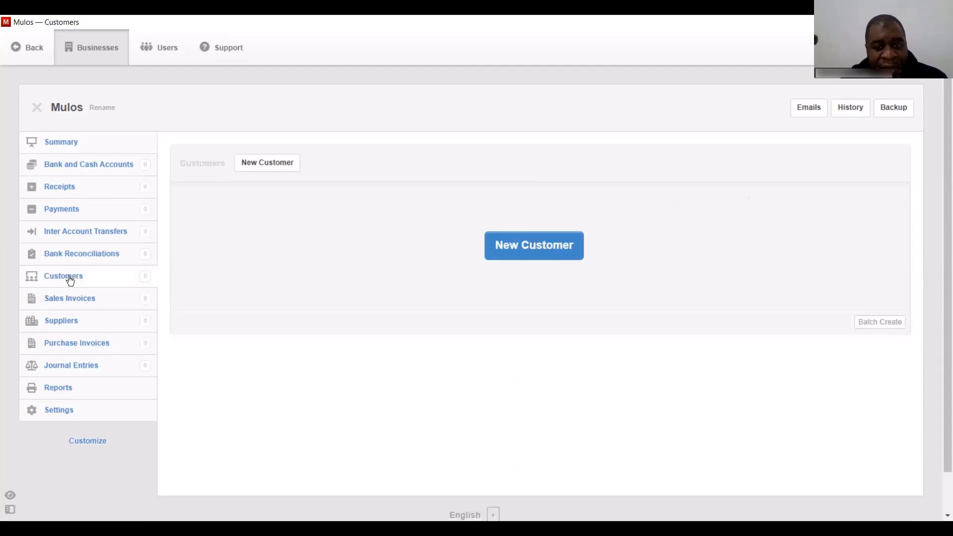
pyautogui.click(535, 257)
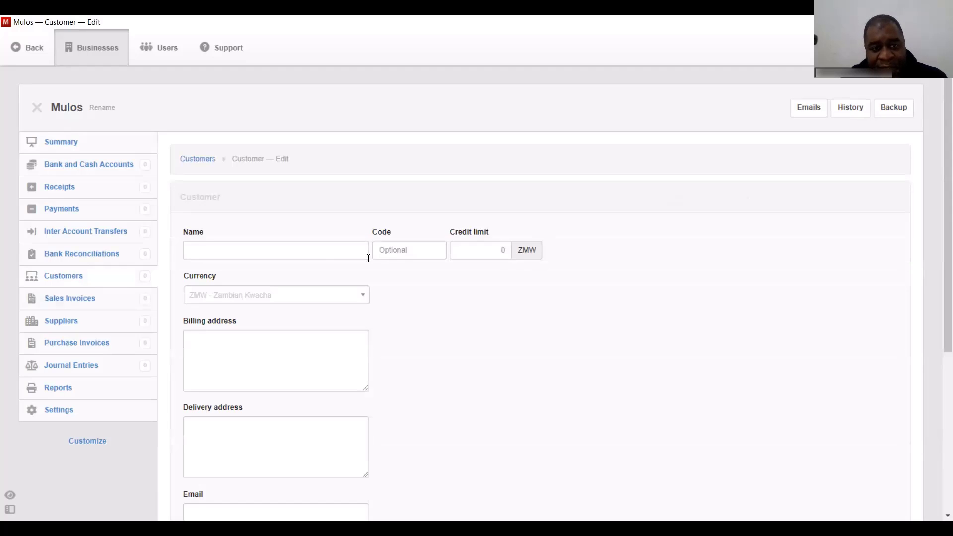
pyautogui.click(317, 259)
pyautogui.write('In Enterprises')
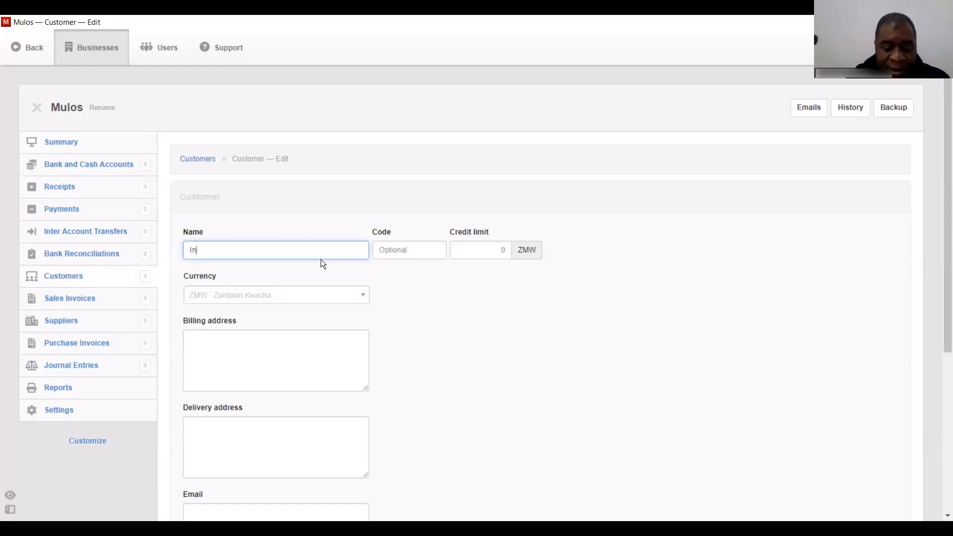
pyautogui.click(317, 297)
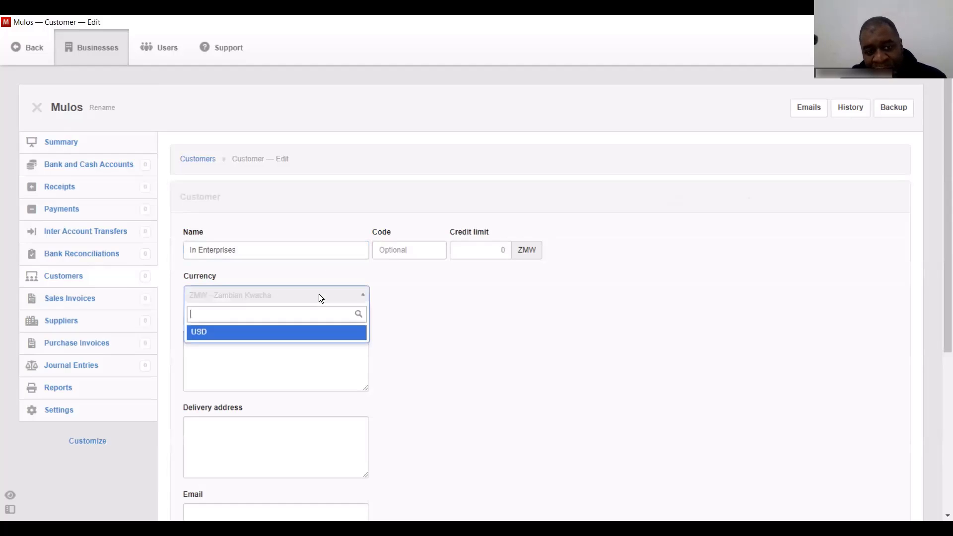
pyautogui.click(442, 300)
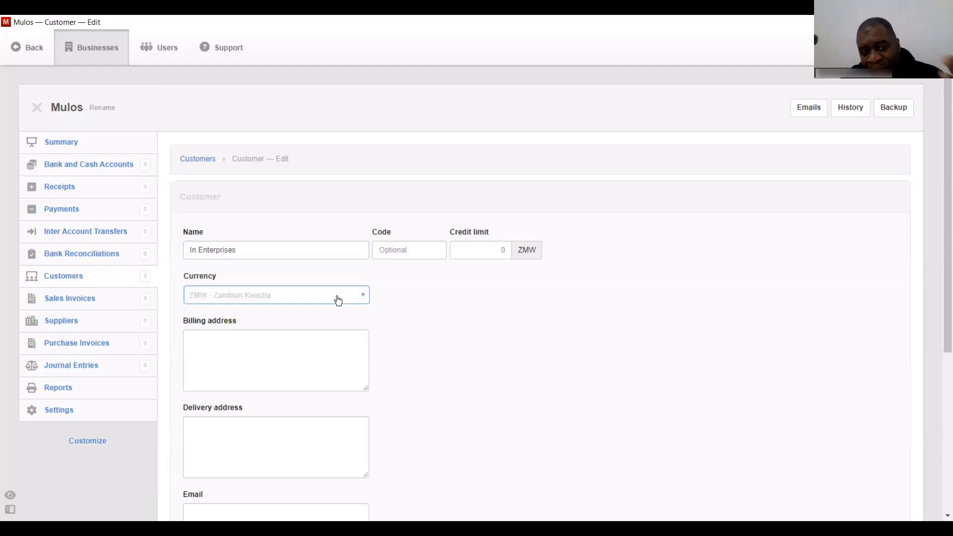
pyautogui.click(311, 352)
pyautogui.write('Lusaka')
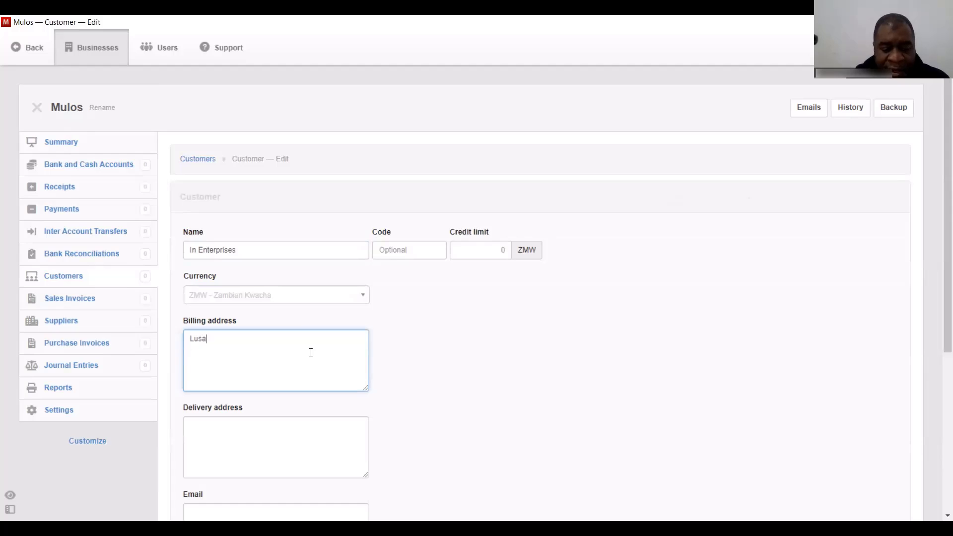
pyautogui.click(299, 439)
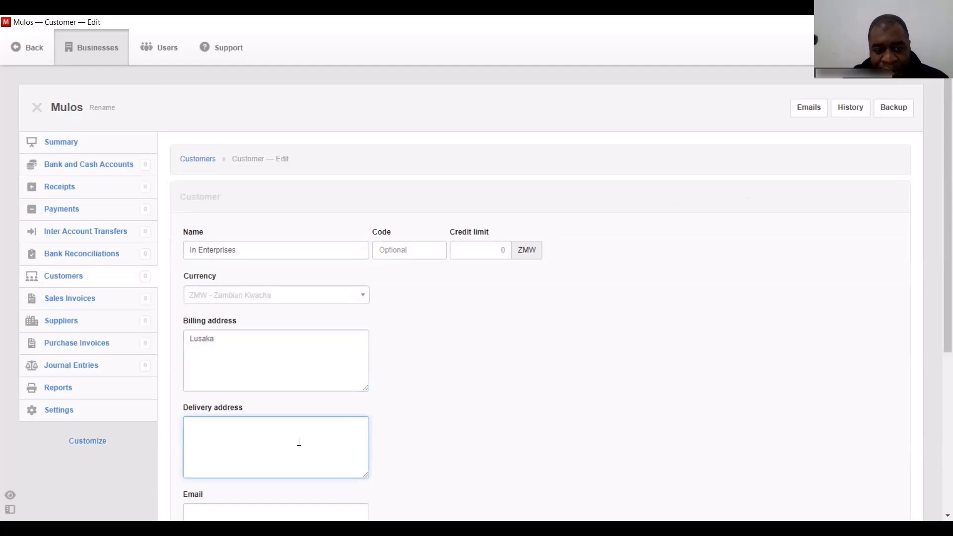
pyautogui.moveTo(945, 255); pyautogui.dragTo(944, 367)
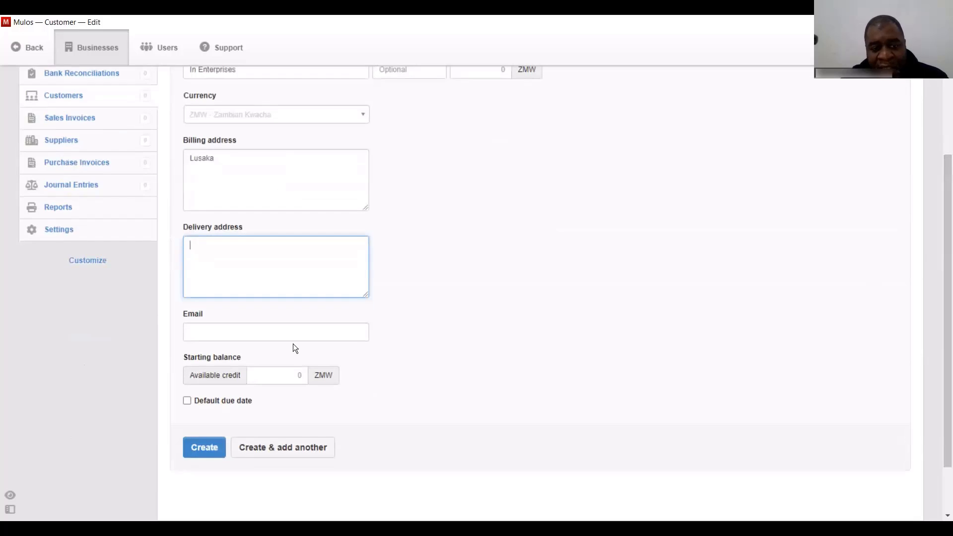
pyautogui.click(203, 448)
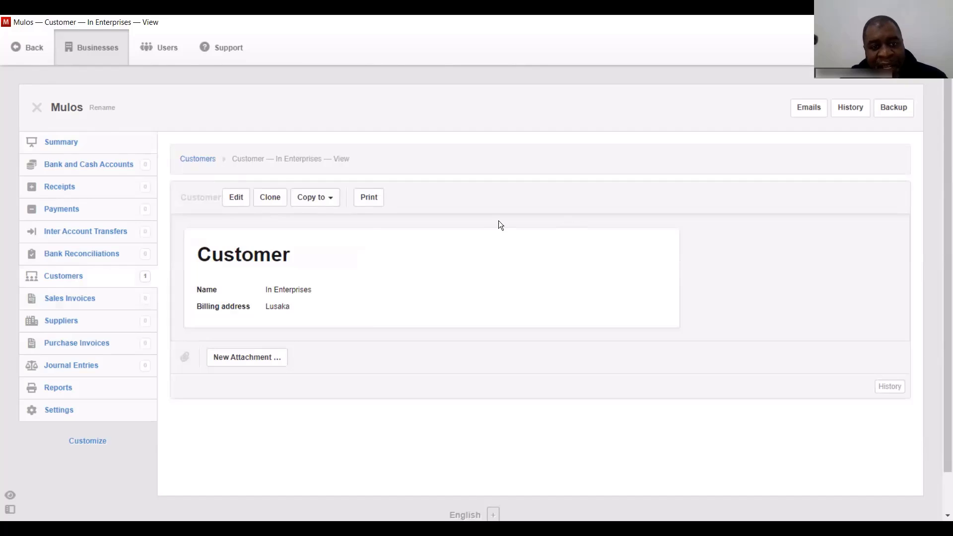
pyautogui.moveTo(944, 225); pyautogui.dragTo(618, 262)
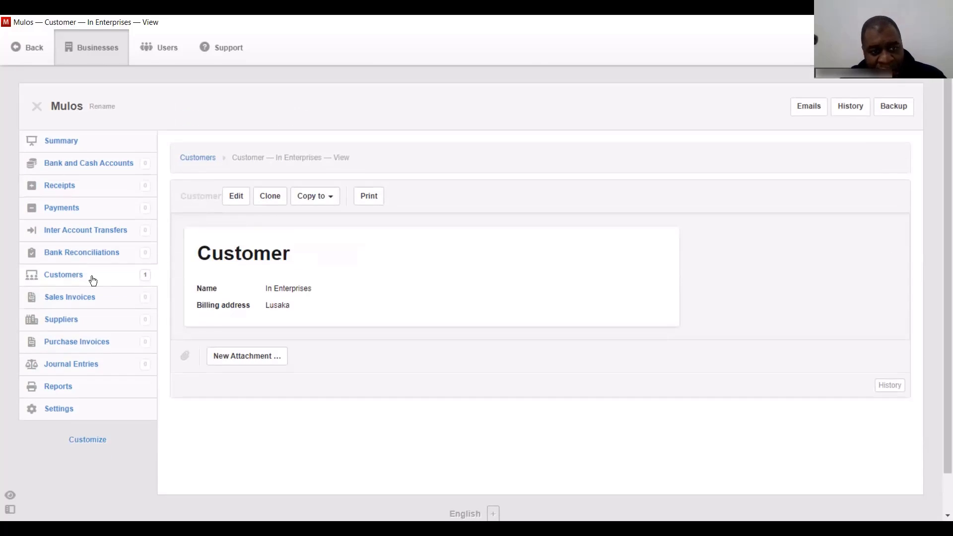
# - Add a second customer, entering the customer's name, with Zambian Kwacha as currency
pyautogui.click(60, 276)
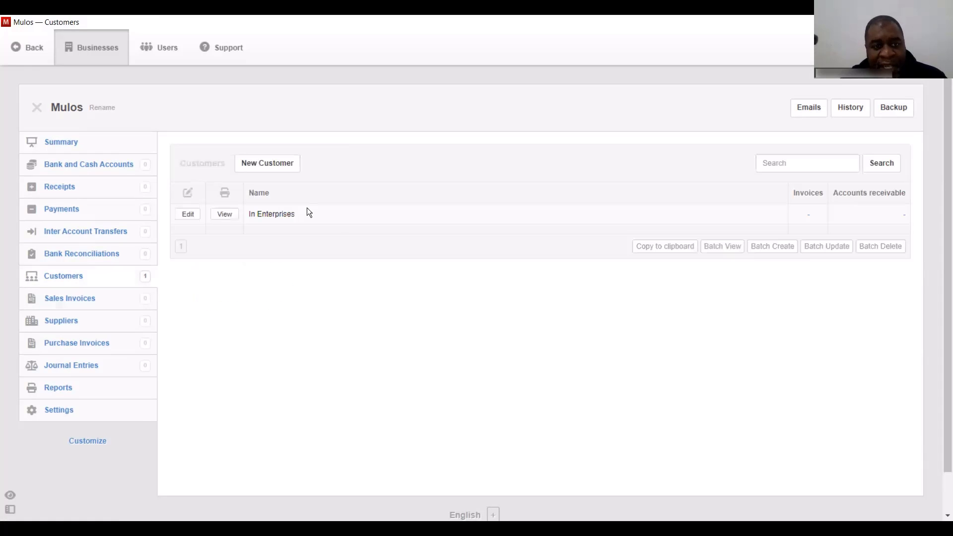
pyautogui.click(258, 164)
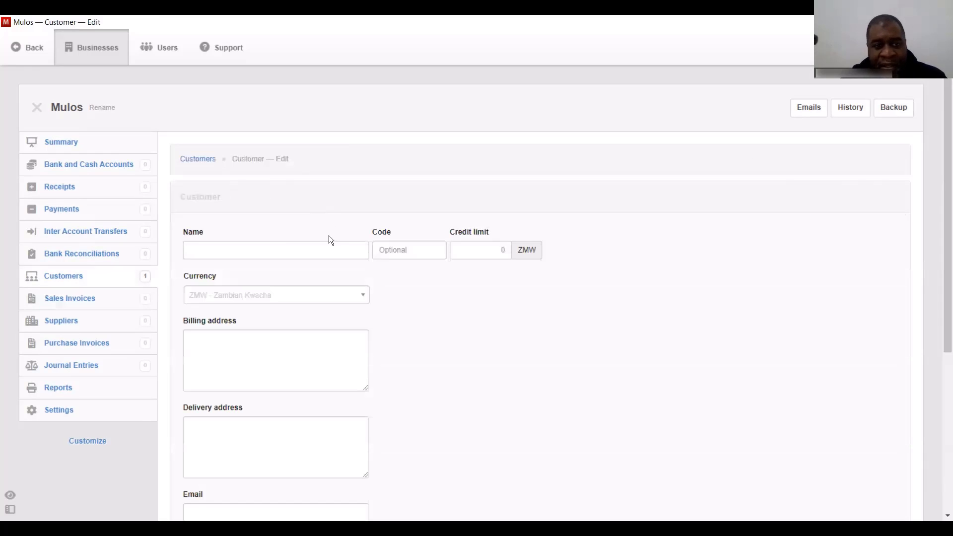
pyautogui.click(286, 250)
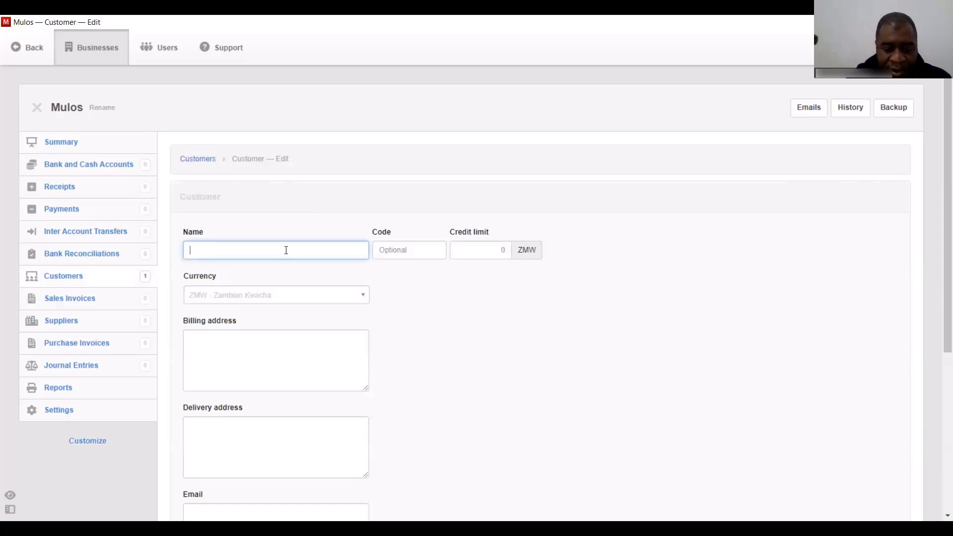
pyautogui.write('Joy K')
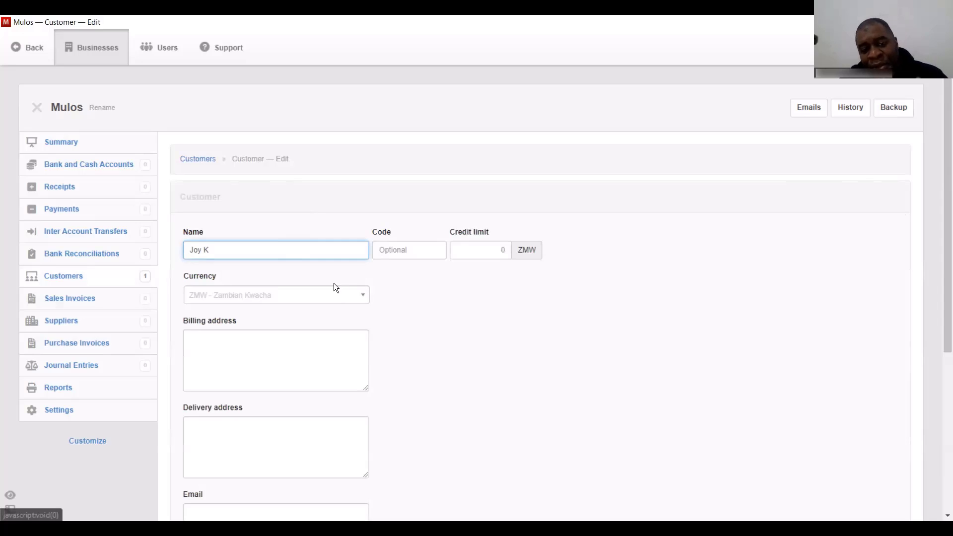
pyautogui.click(316, 298)
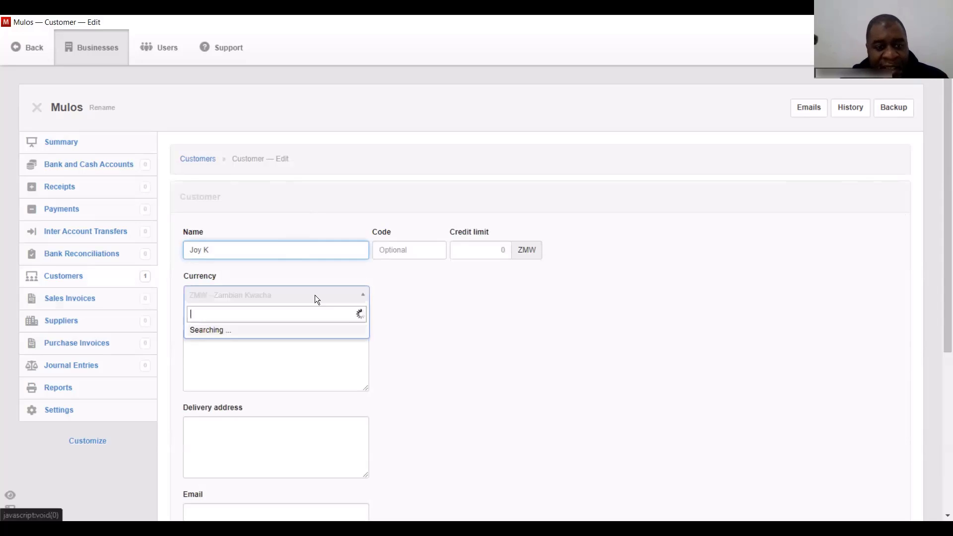
pyautogui.click(316, 298)
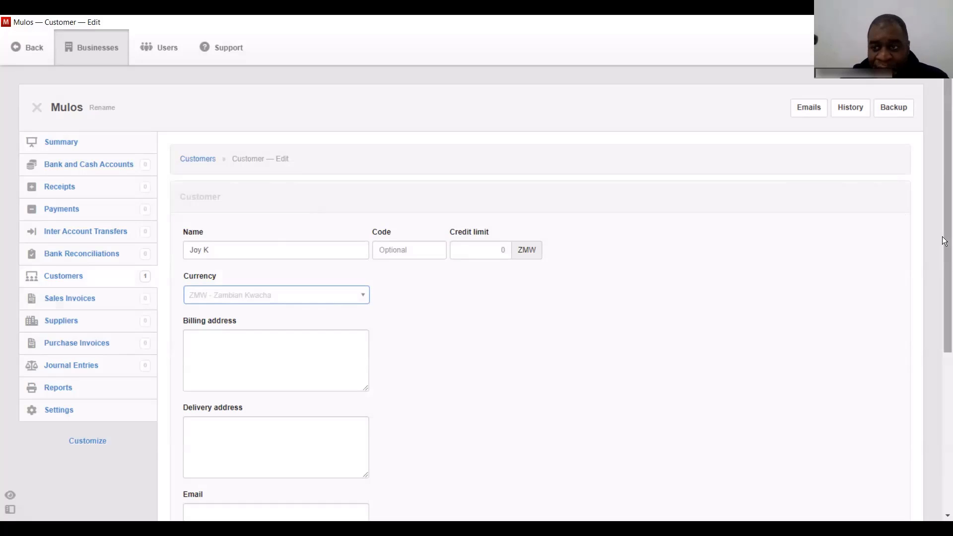
pyautogui.scroll(-5, 946, 229)
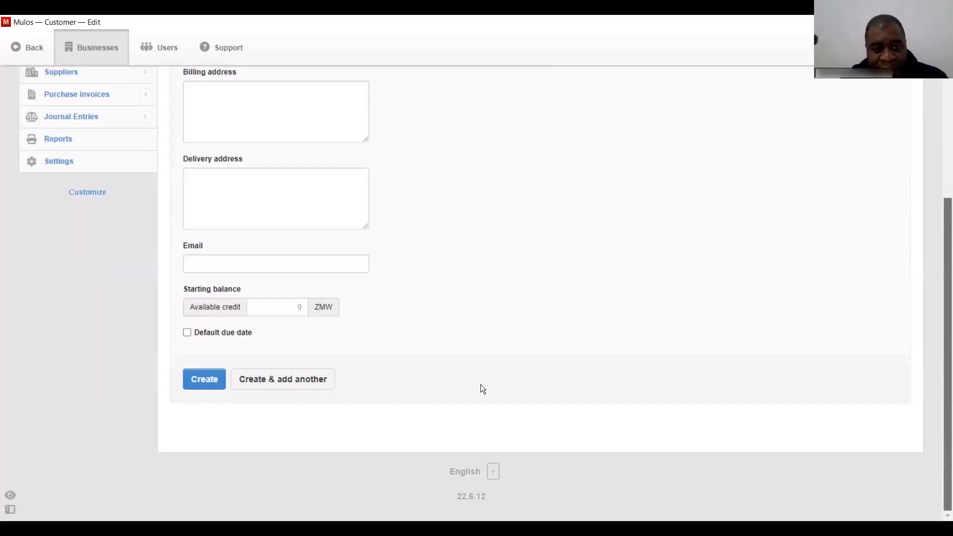
pyautogui.click(224, 379)
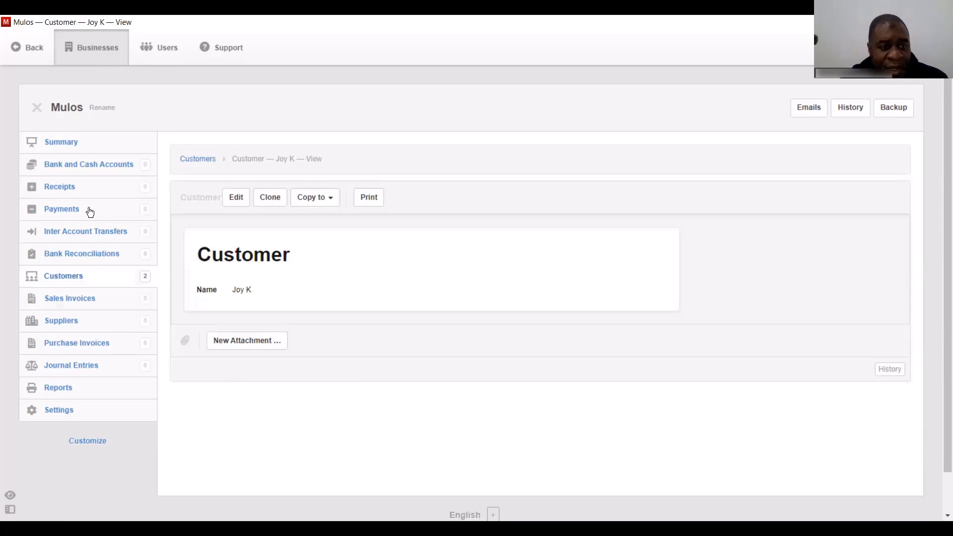
# - Start a sales invoice dated 25/6/2022, due Net 30 days, reference 1, customer In Enterprises
pyautogui.click(70, 300)
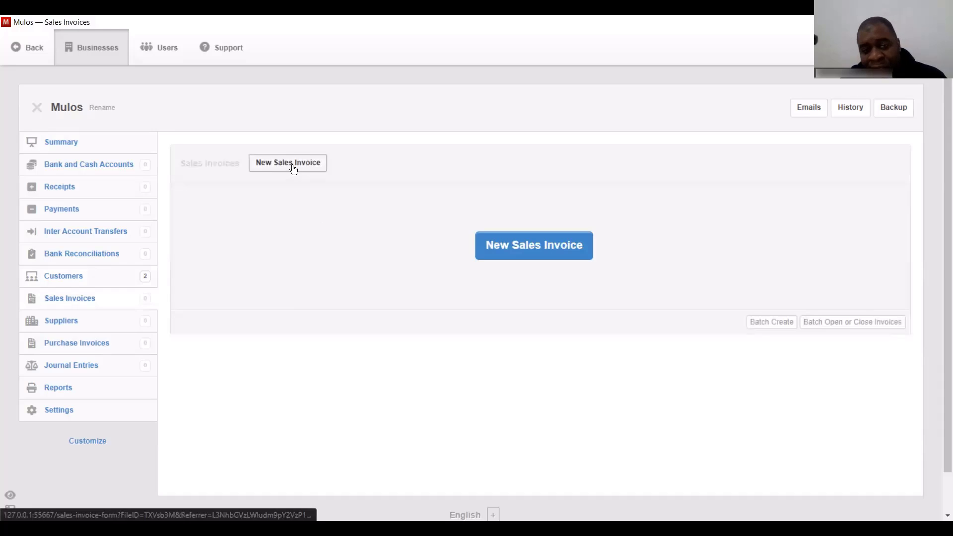
pyautogui.click(291, 165)
pyautogui.click(230, 256)
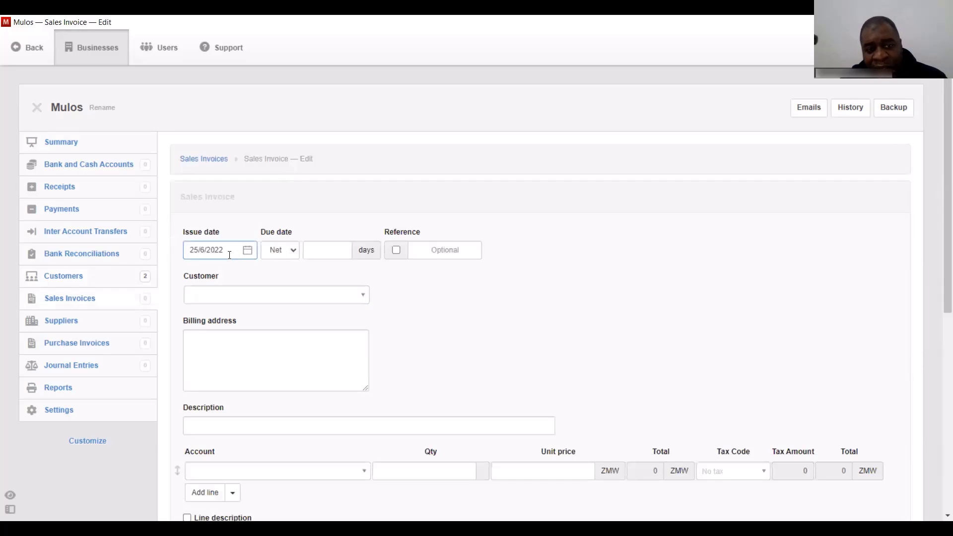
pyautogui.click(341, 253)
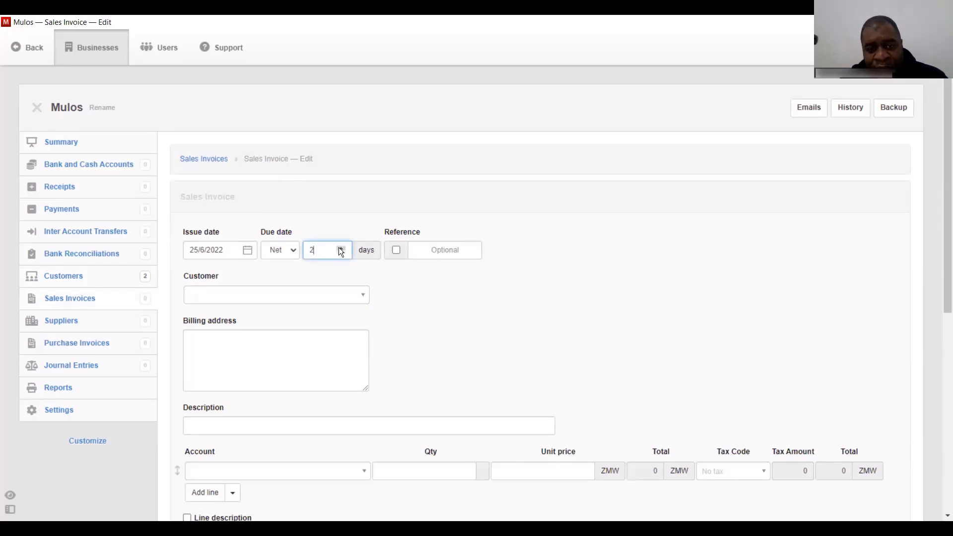
pyautogui.click(341, 247)
pyautogui.click(340, 247)
pyautogui.click(340, 247)
pyautogui.click(465, 252)
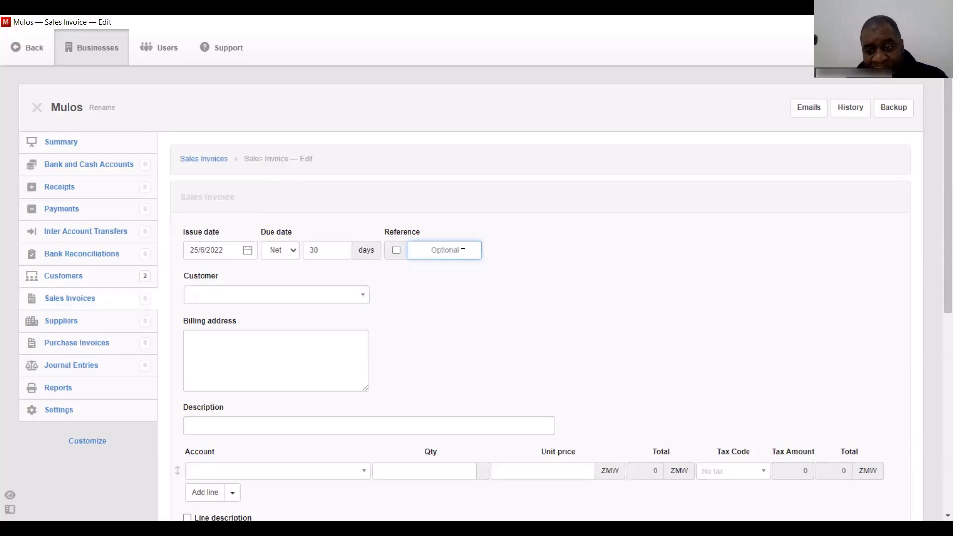
pyautogui.write('1')
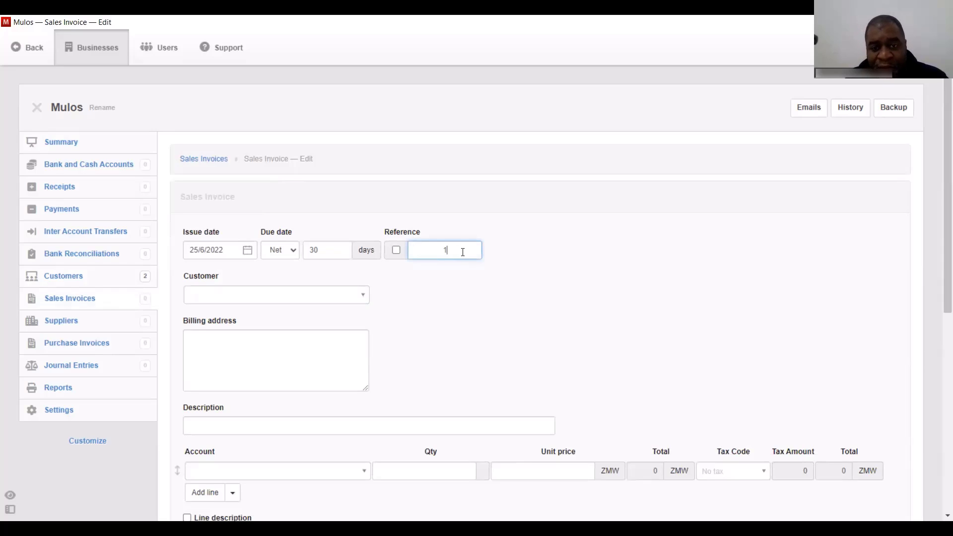
pyautogui.click(328, 295)
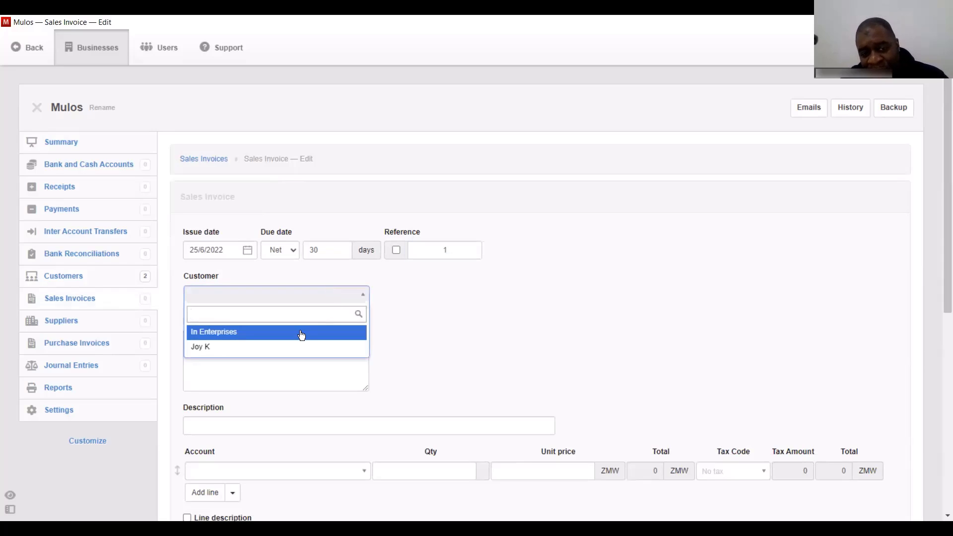
pyautogui.click(301, 332)
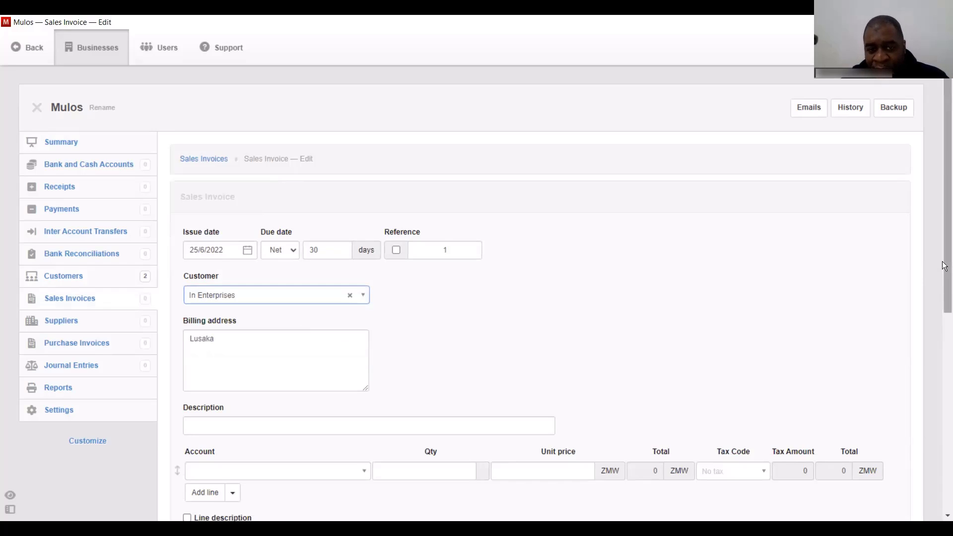
pyautogui.moveTo(944, 261); pyautogui.dragTo(944, 385)
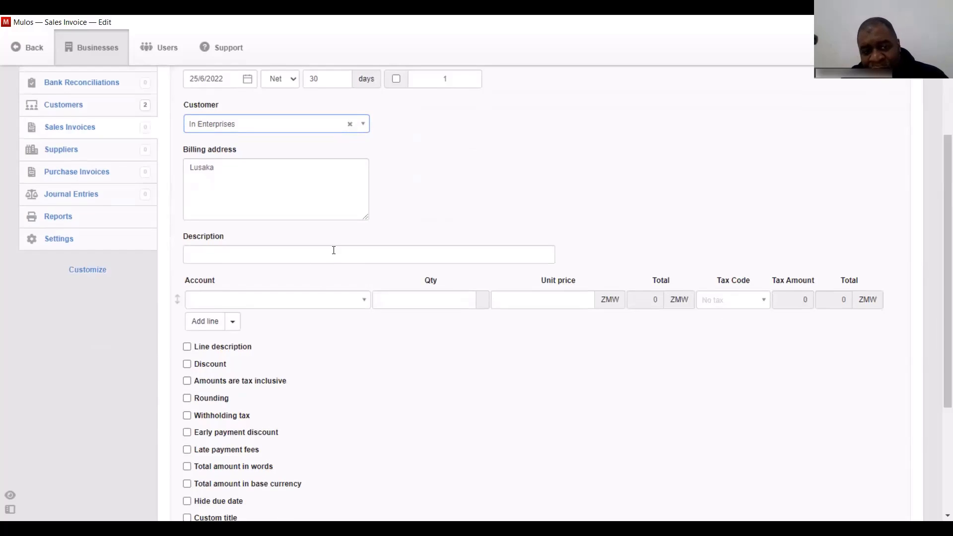
# - Add a Sales line at unit price 50000 with VAT and create Invoice 1 totalling ZK 58,000
pyautogui.click(313, 303)
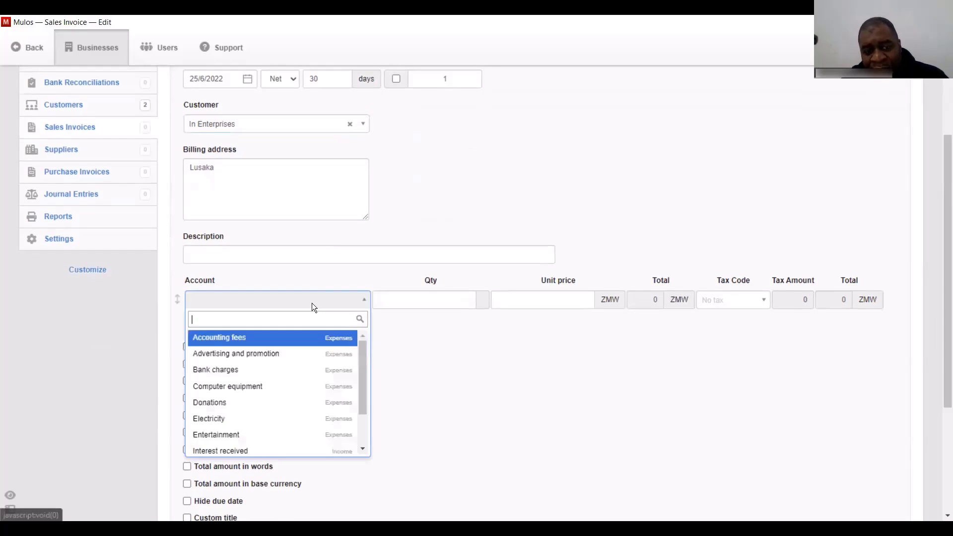
pyautogui.write('sa')
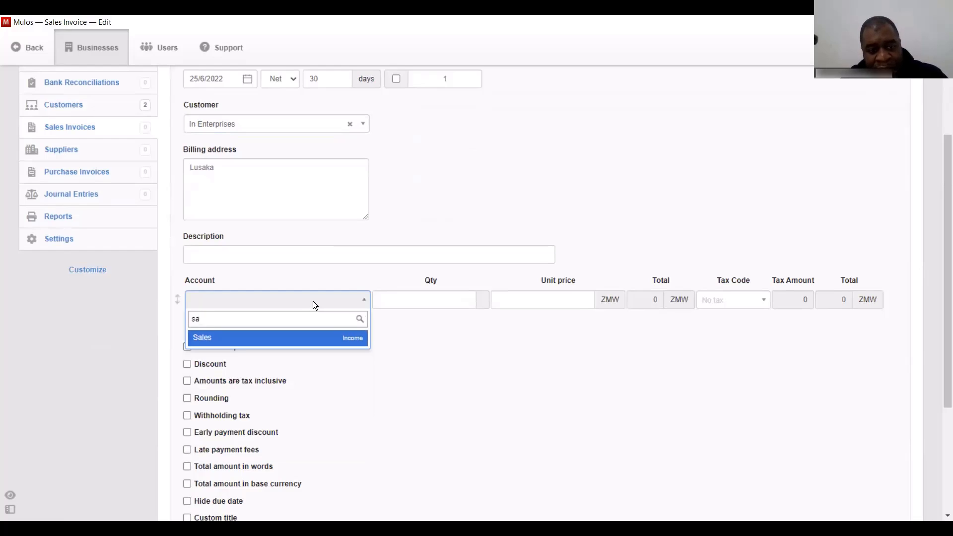
pyautogui.click(289, 339)
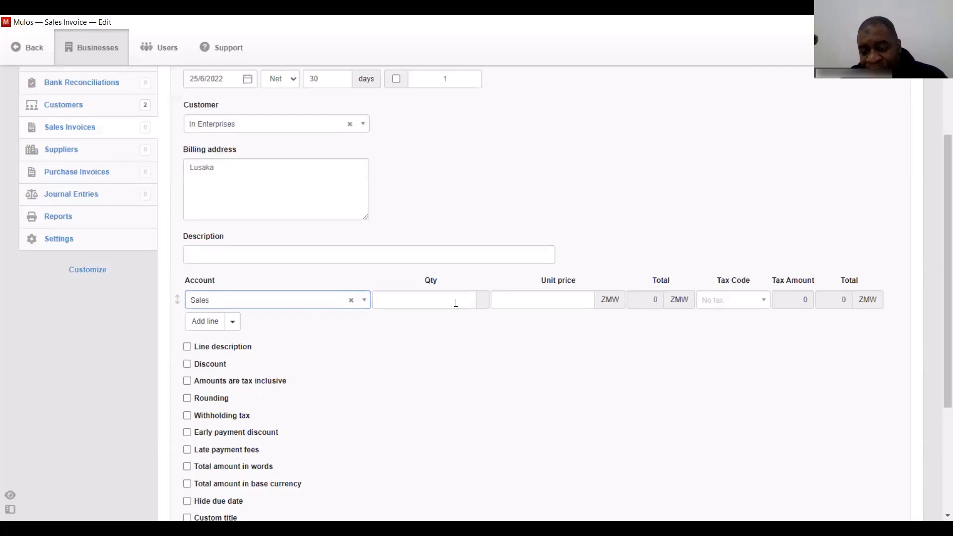
pyautogui.click(545, 297)
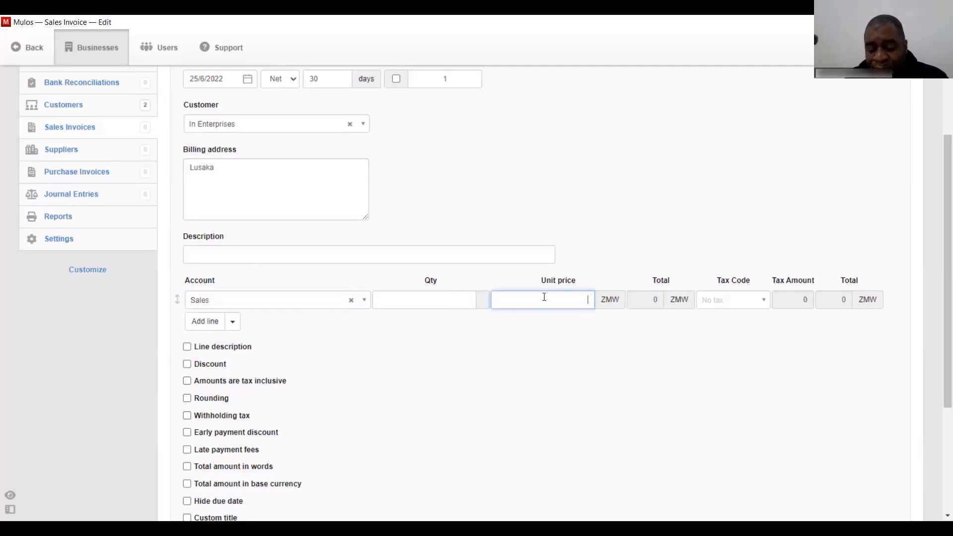
pyautogui.write('50000')
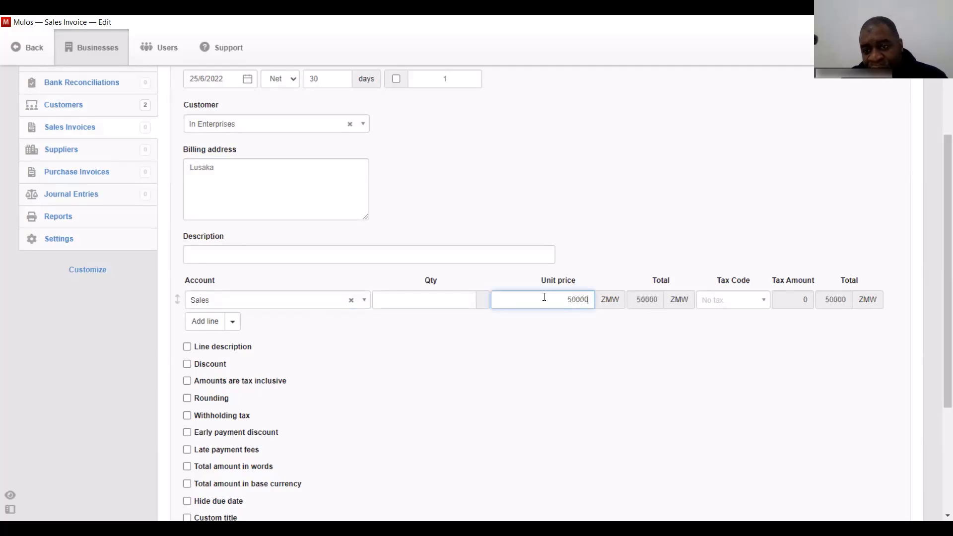
pyautogui.click(751, 303)
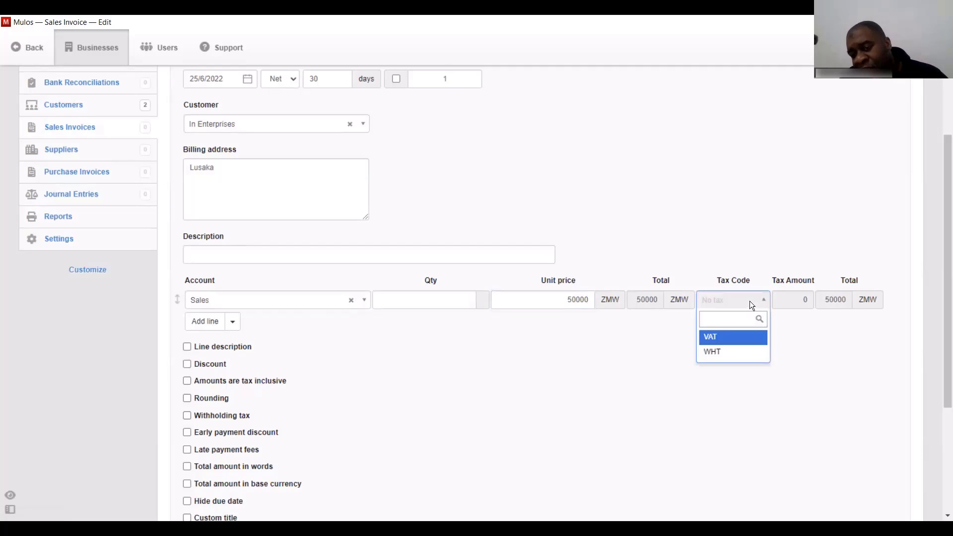
pyautogui.click(734, 337)
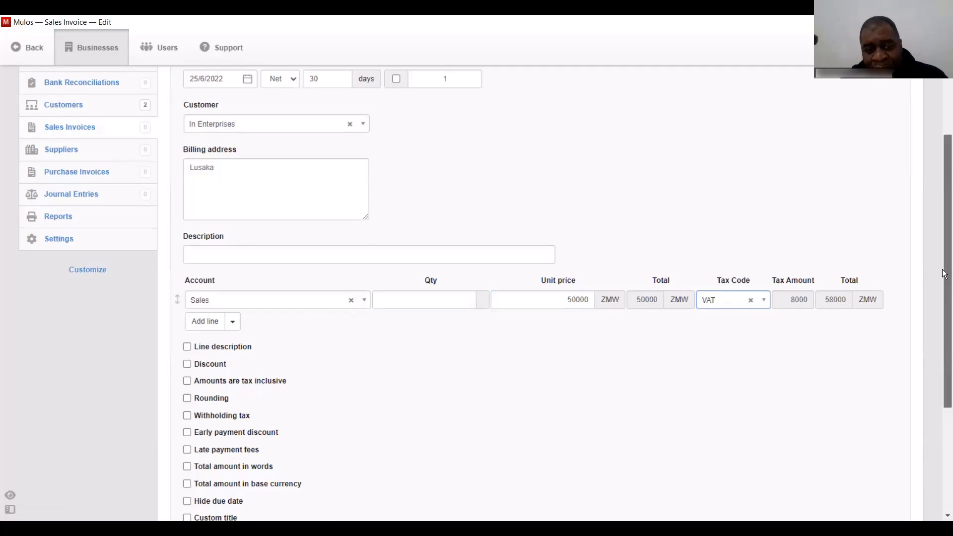
pyautogui.moveTo(944, 254); pyautogui.dragTo(945, 290)
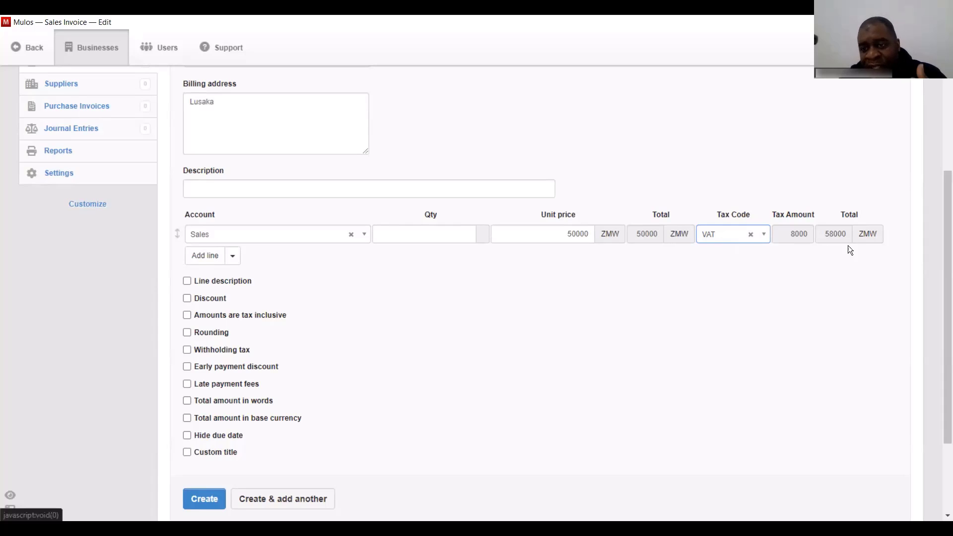
pyautogui.moveTo(943, 215); pyautogui.dragTo(942, 262)
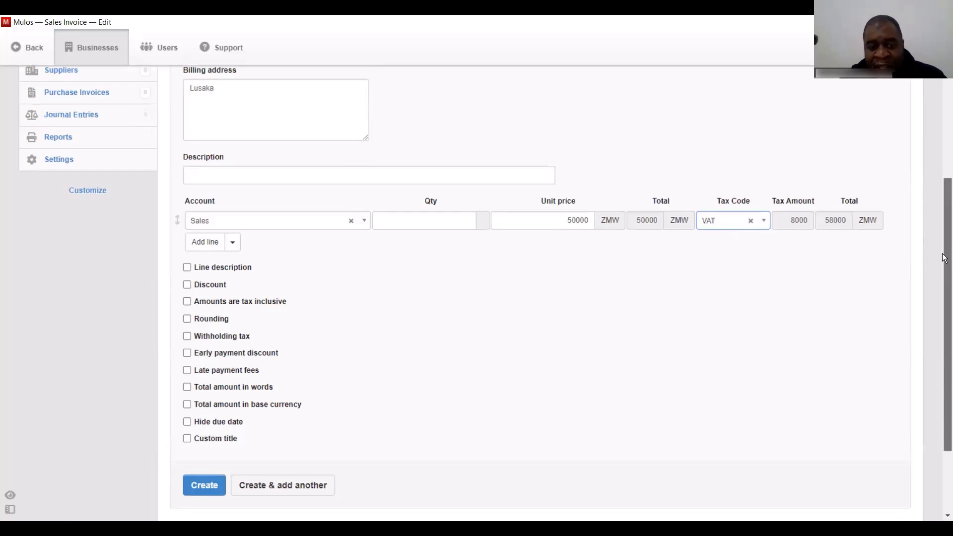
pyautogui.click(291, 416)
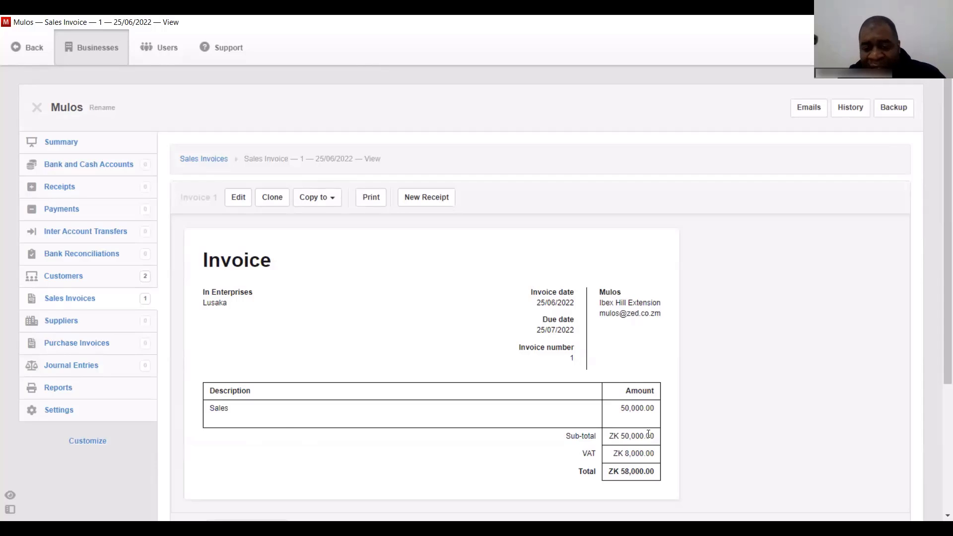
pyautogui.scroll(-2, 944, 299)
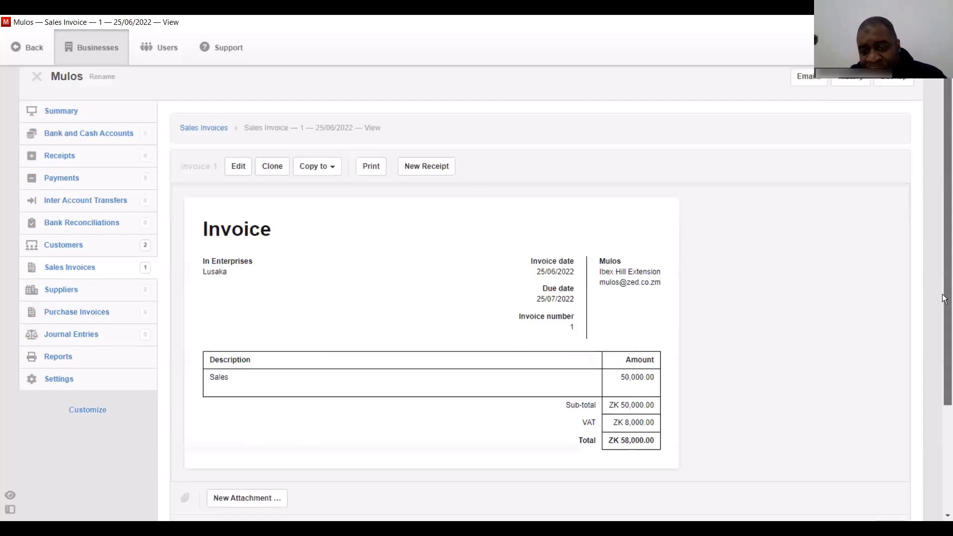
pyautogui.scroll(-3, 944, 323)
pyautogui.scroll(5, 944, 263)
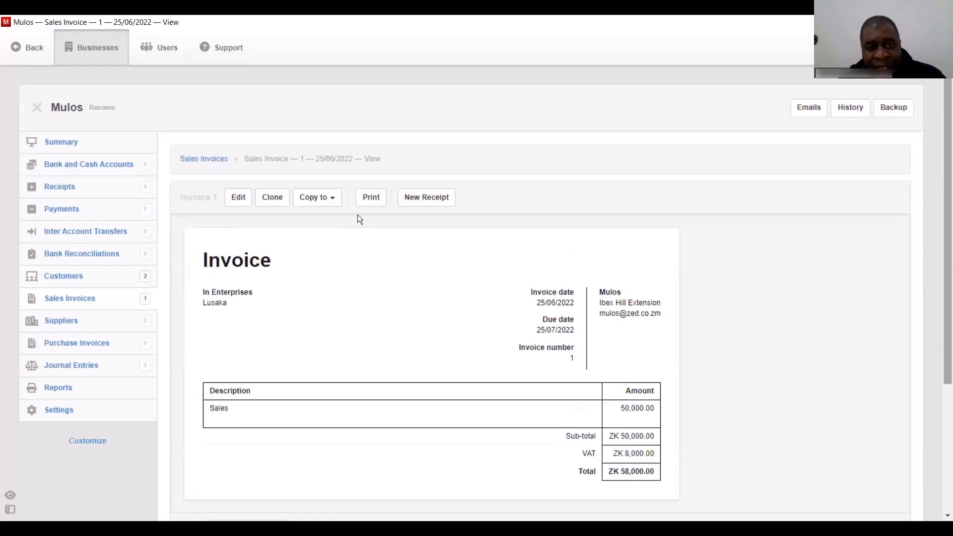
# - Reopen invoice 1 and change its line description to 'Supply of materials'
pyautogui.click(236, 198)
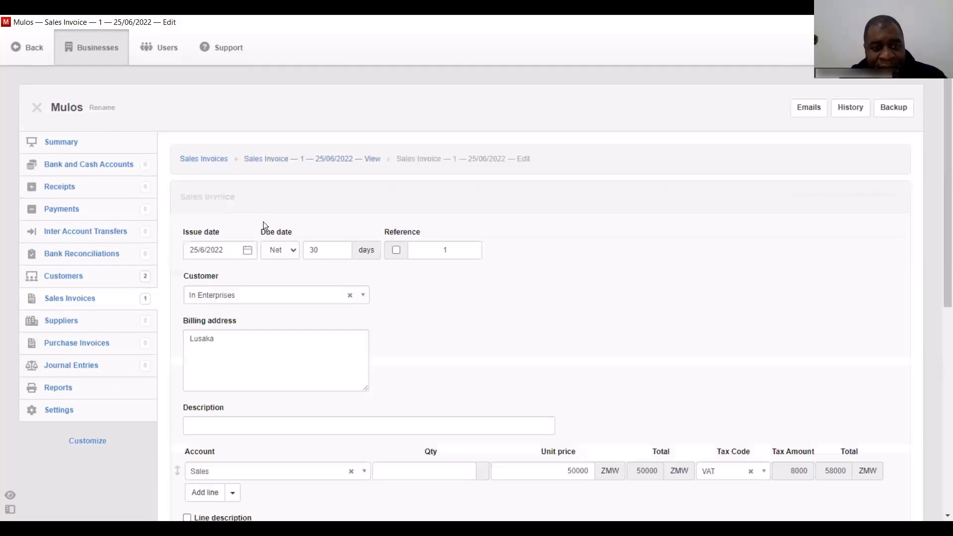
pyautogui.scroll(-3, 944, 343)
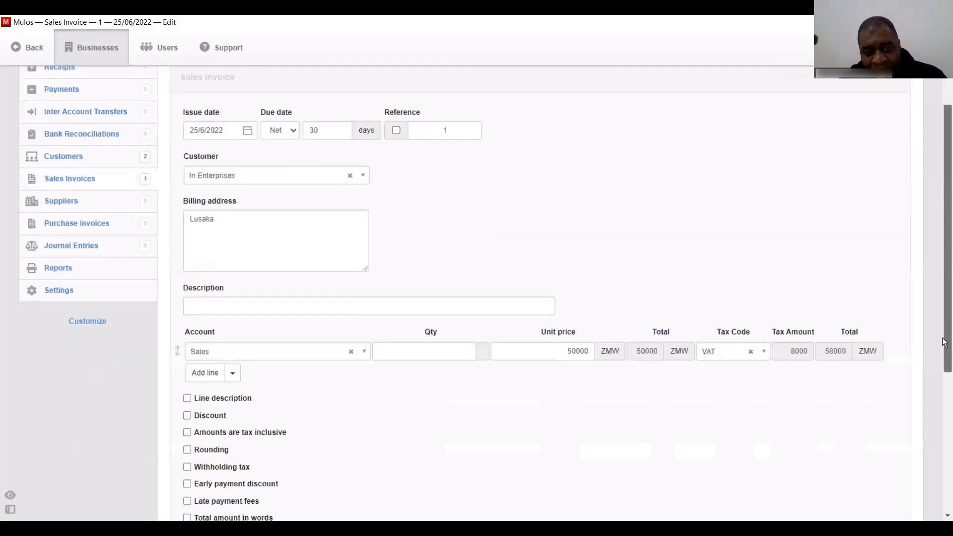
pyautogui.scroll(-3, 944, 342)
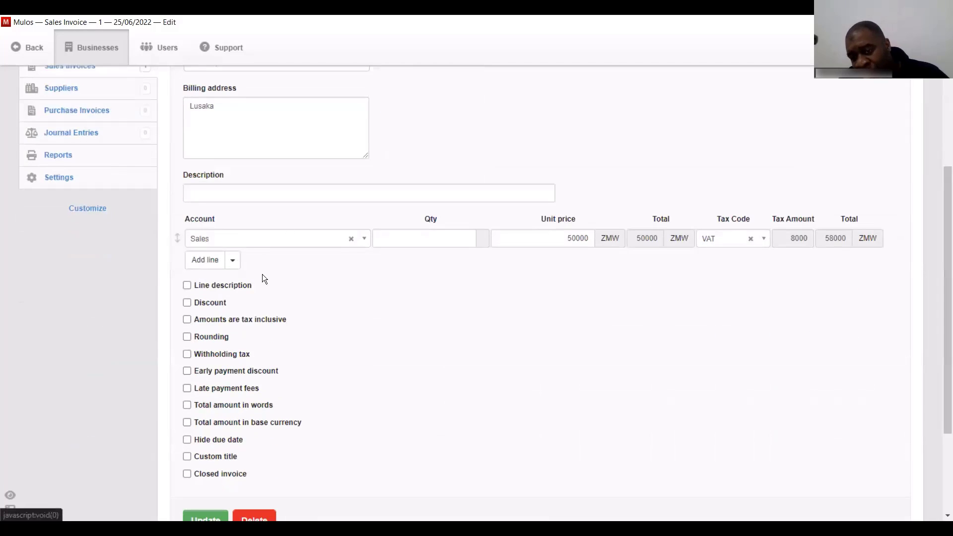
pyautogui.click(187, 284)
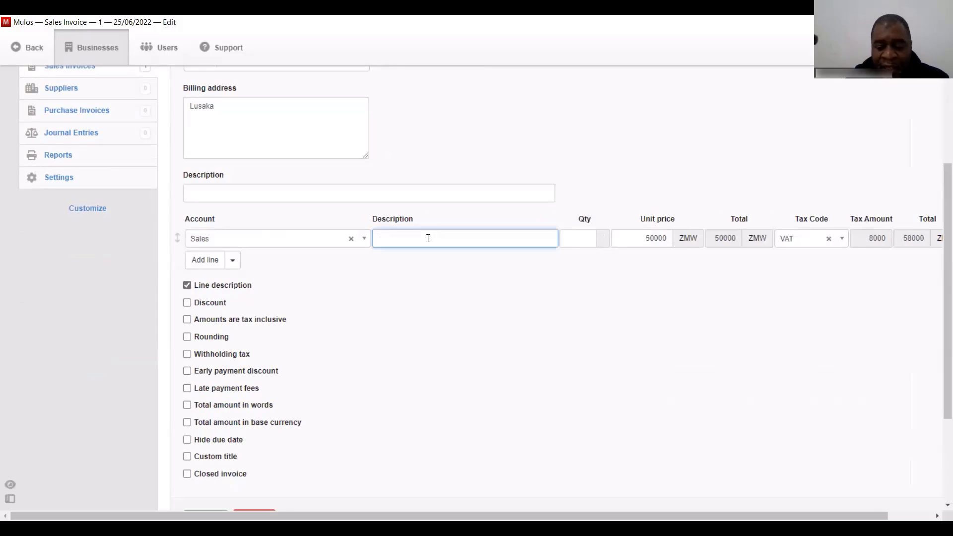
pyautogui.write('Consul')
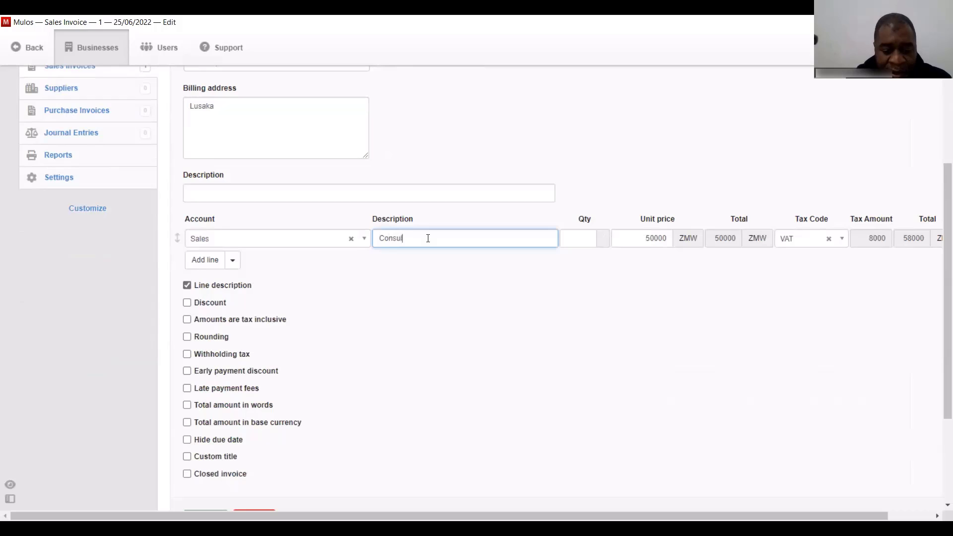
pyautogui.write('tanc')
pyautogui.press('BackSpace')
pyautogui.press('BackSpace')
pyautogui.press('BackSpace')
pyautogui.press('BackSpace')
pyautogui.press('BackSpace')
pyautogui.press('BackSpace')
pyautogui.press('BackSpace')
pyautogui.press('BackSpace')
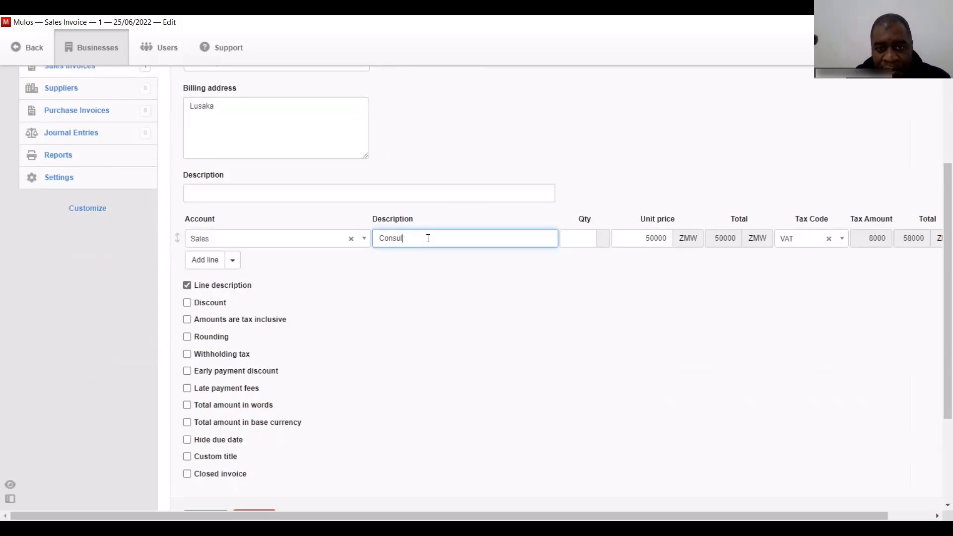
pyautogui.press('BackSpace')
pyautogui.press('BackSpace')
pyautogui.press('Return')
pyautogui.write('Supplu')
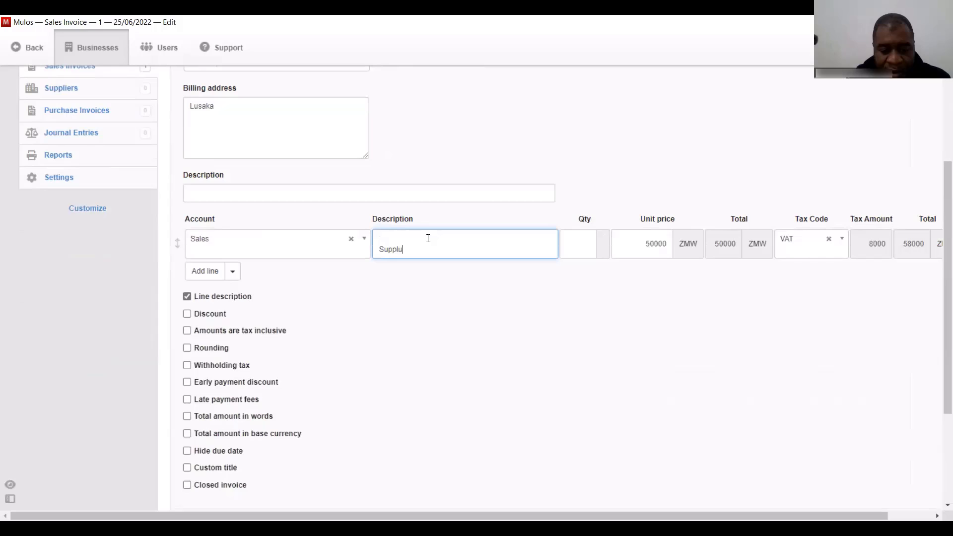
pyautogui.press('BackSpace')
pyautogui.write('y of materials')
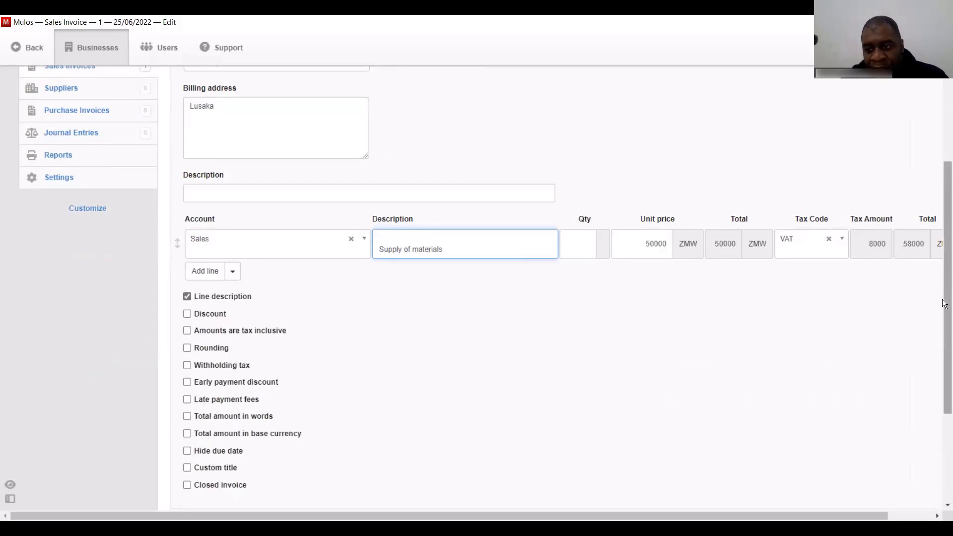
# - Save the edited invoice 1 and go back to the Sales Invoices list
pyautogui.scroll(-3, 944, 321)
pyautogui.click(204, 372)
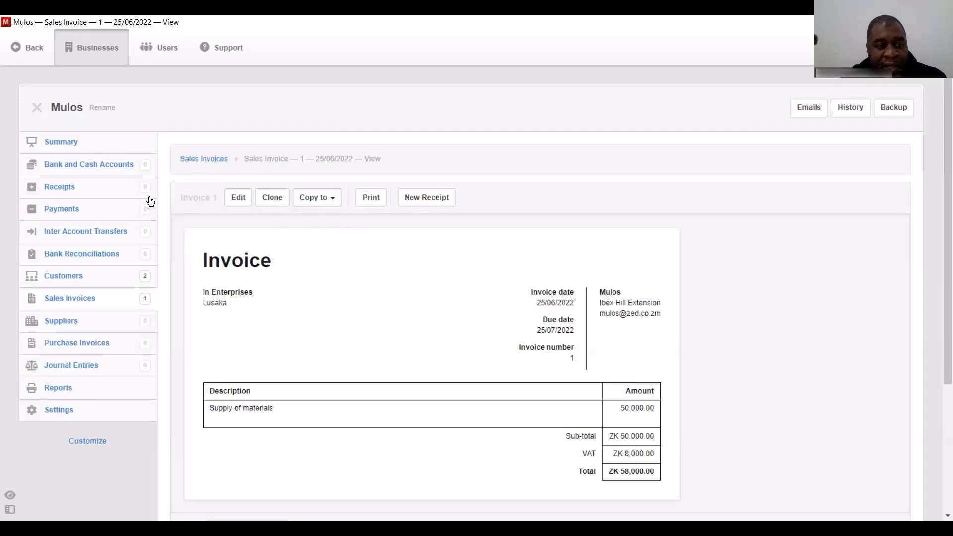
pyautogui.click(70, 300)
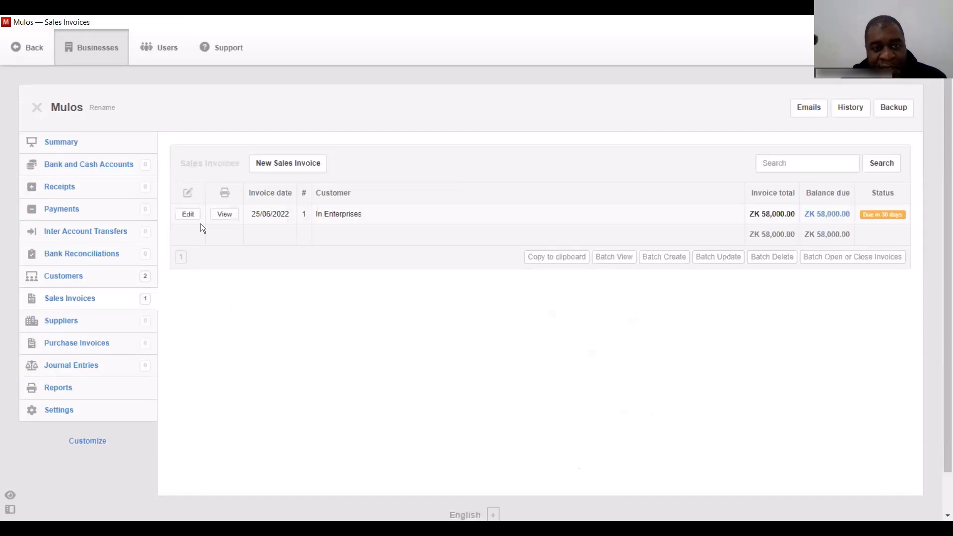
# - Start a new sales invoice due Net 7 days, reference 2, billed to In Enterprises
pyautogui.click(280, 163)
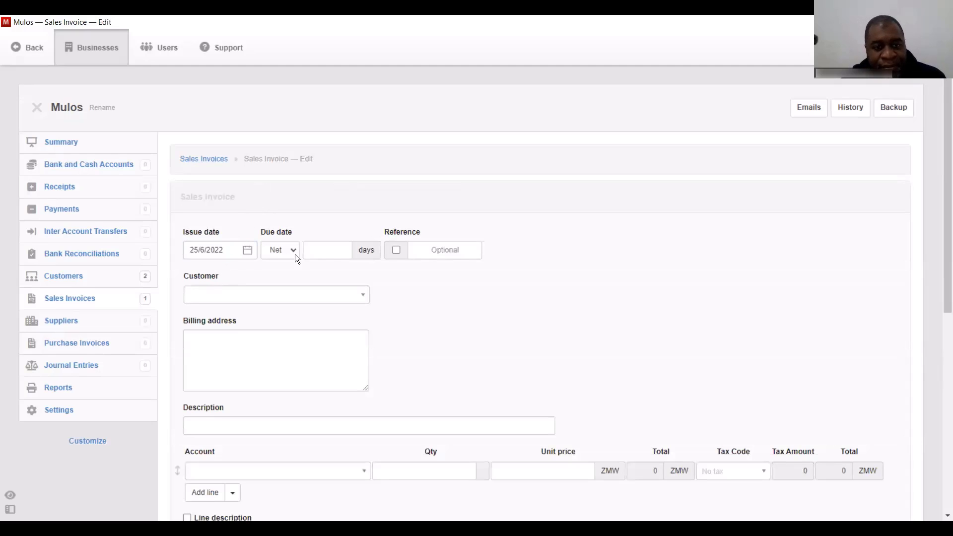
pyautogui.click(330, 252)
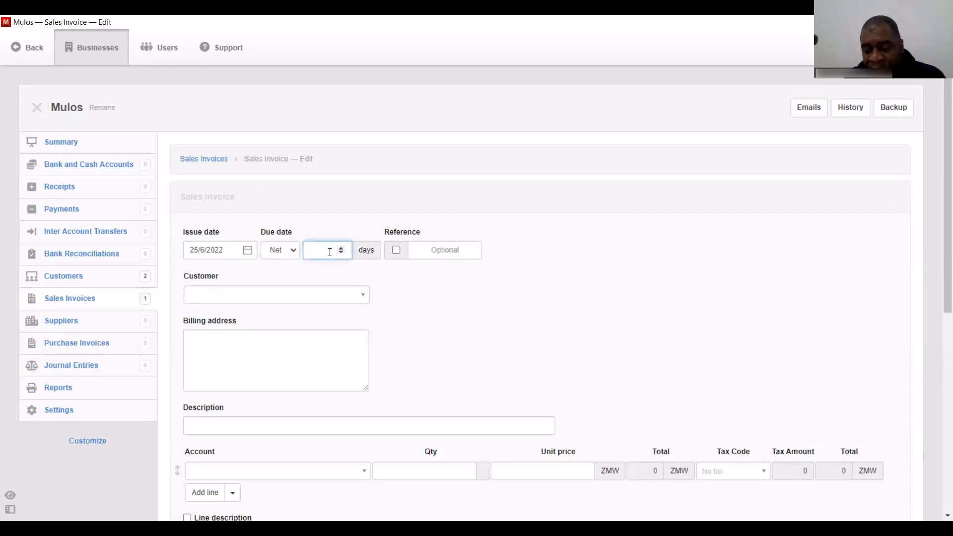
pyautogui.write('7')
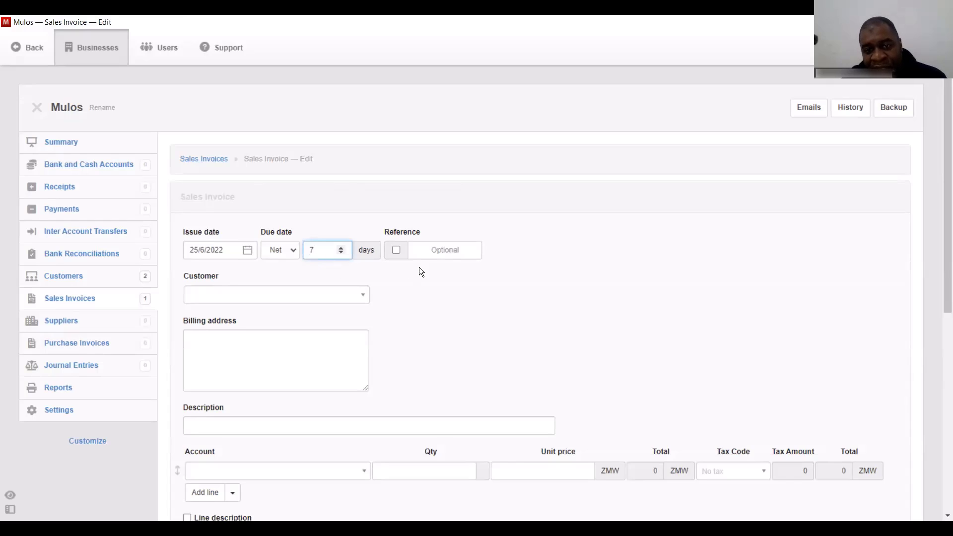
pyautogui.click(434, 249)
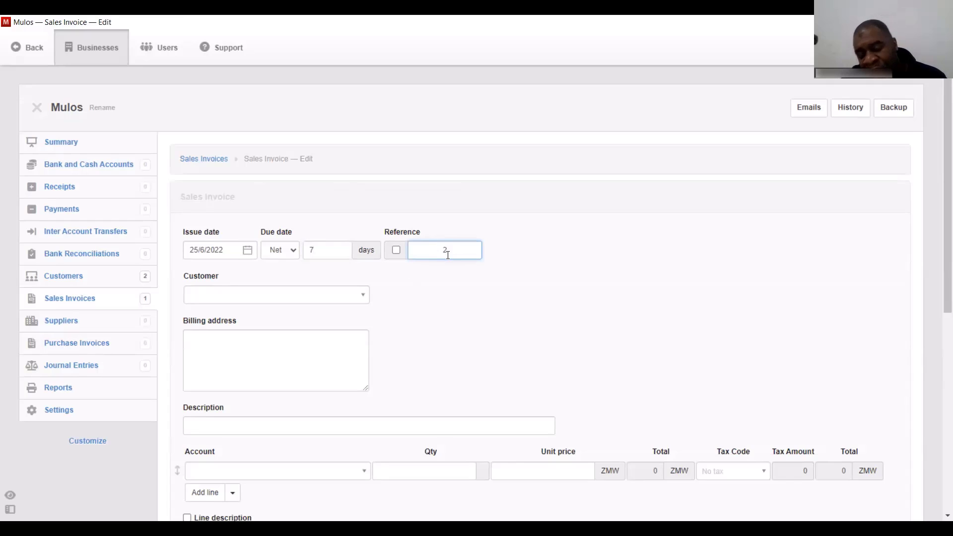
pyautogui.write('2')
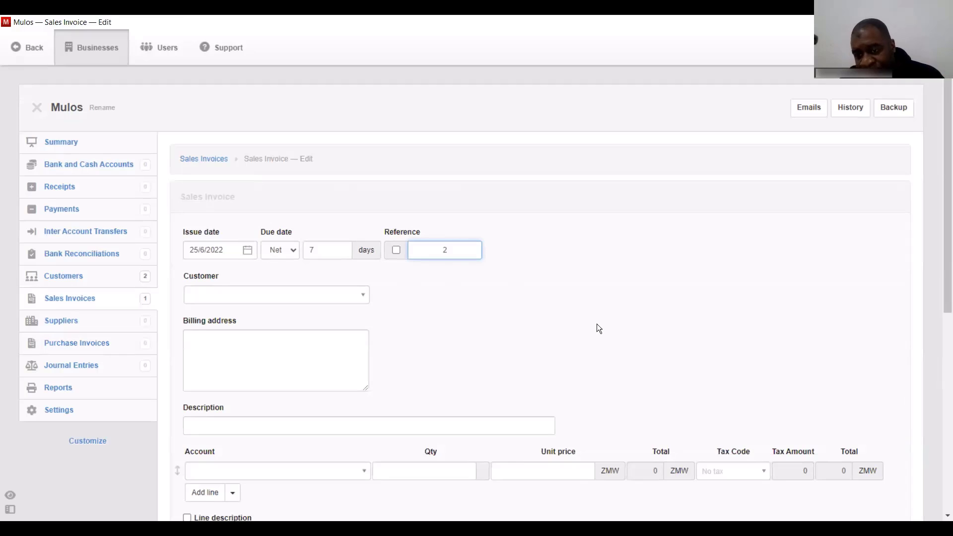
pyautogui.click(629, 379)
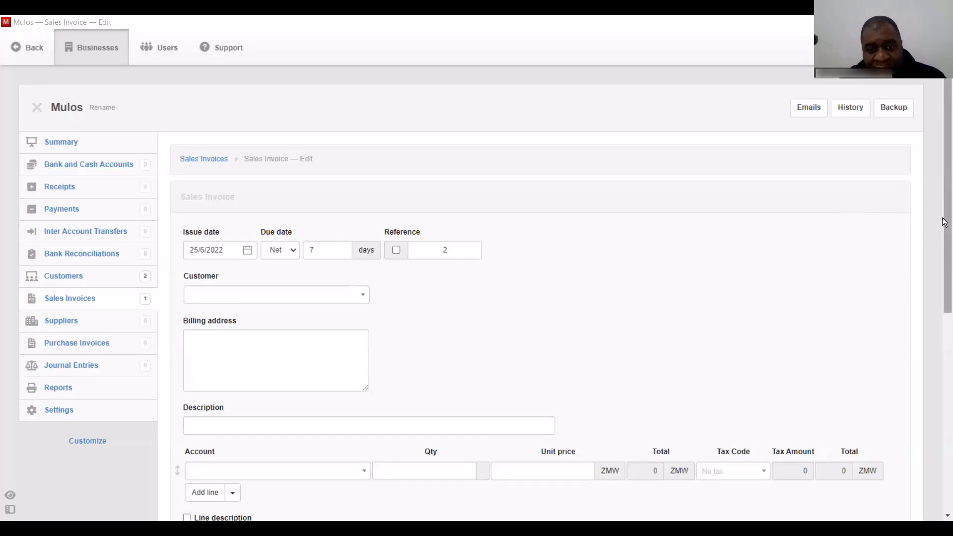
pyautogui.moveTo(943, 218); pyautogui.dragTo(943, 302)
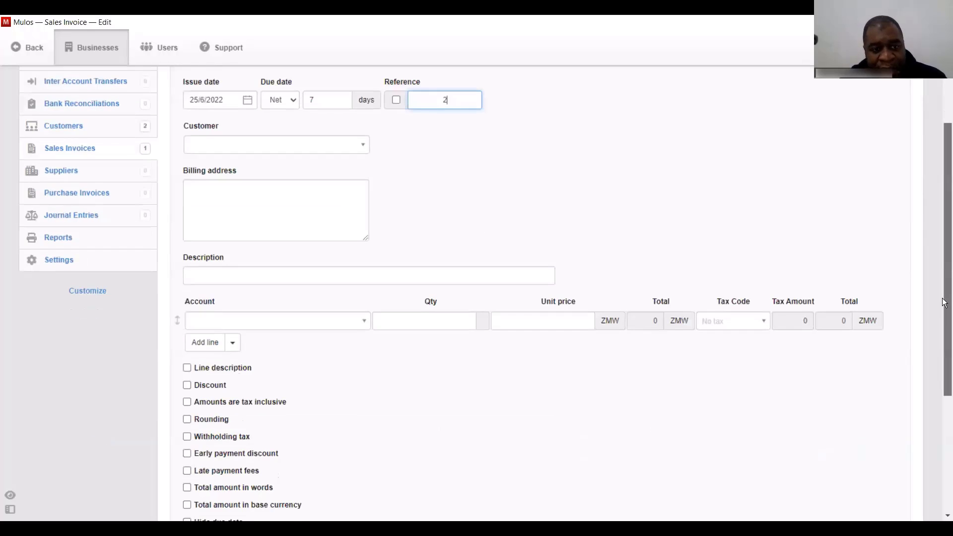
pyautogui.click(301, 145)
pyautogui.click(287, 183)
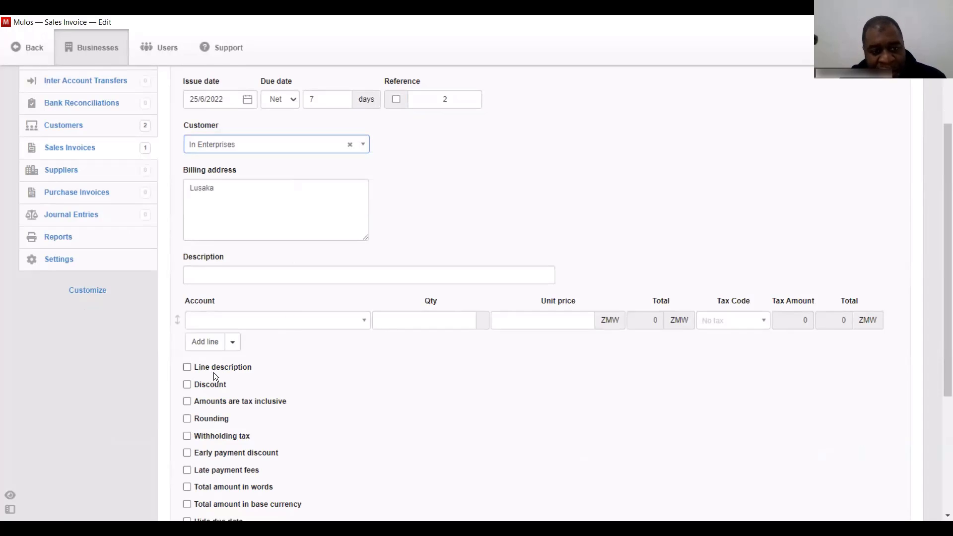
# - Add a Sales line of 50 at 750 with VAT, tax-inclusive, and create the invoice
pyautogui.click(305, 323)
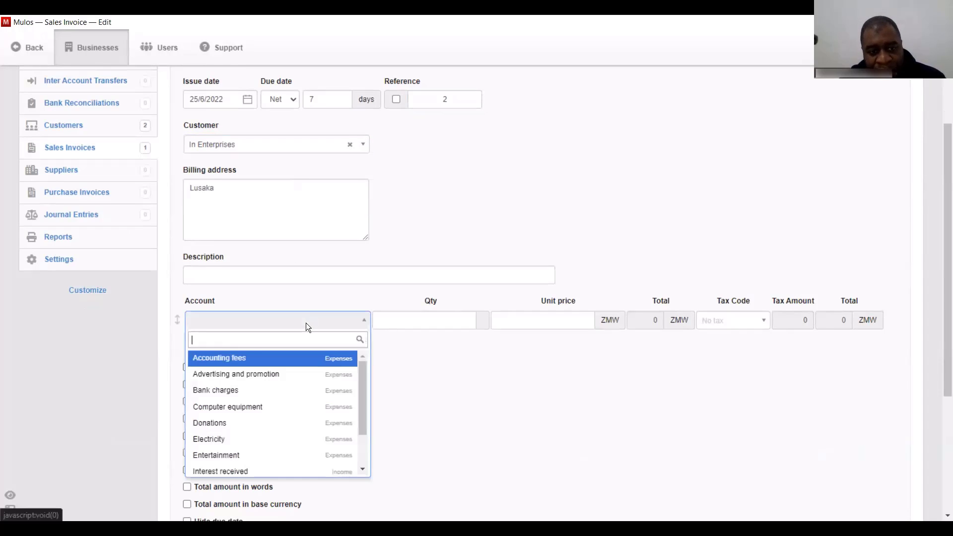
pyautogui.write('sales')
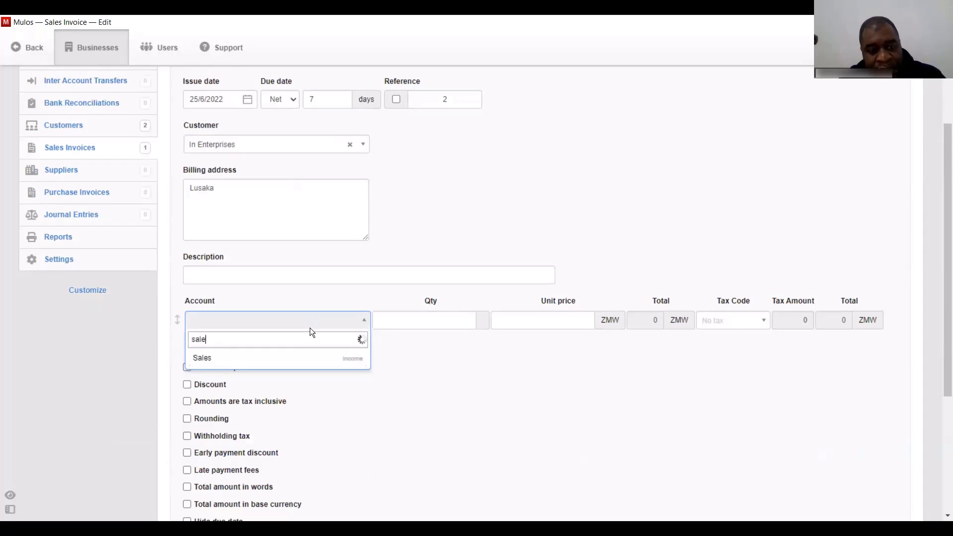
pyautogui.click(229, 360)
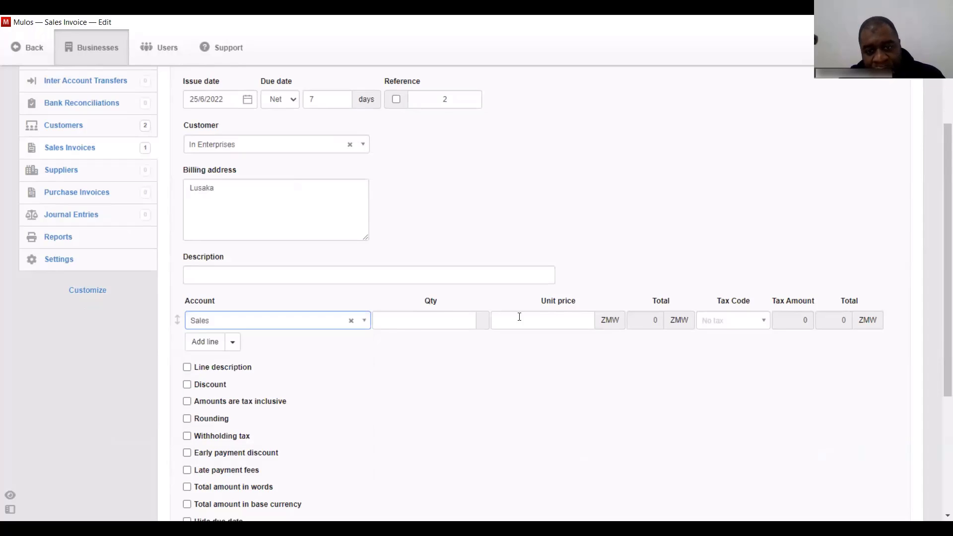
pyautogui.click(444, 321)
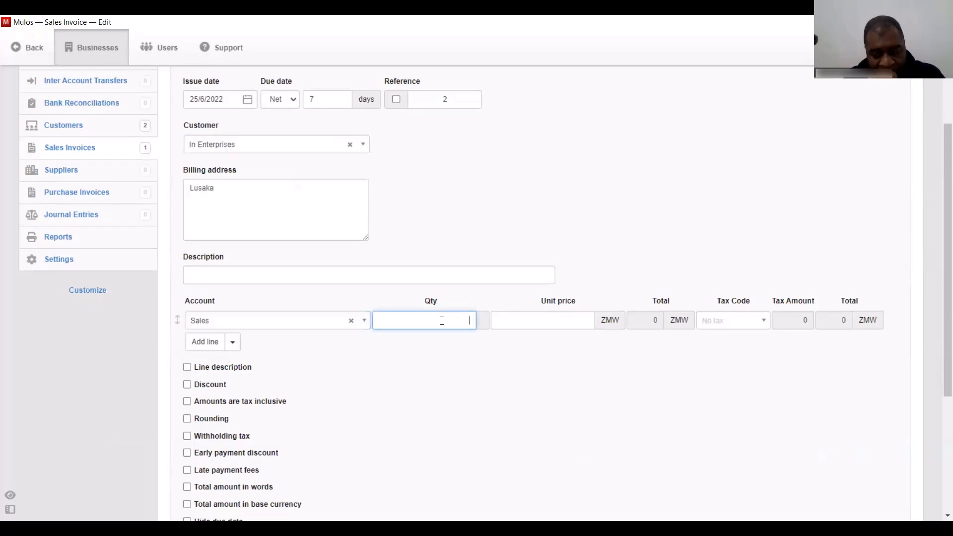
pyautogui.write('50')
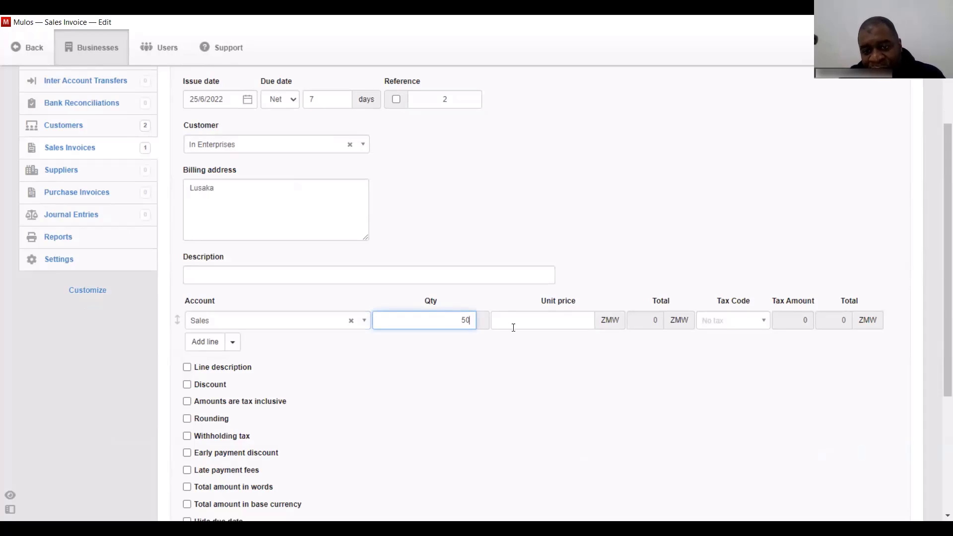
pyautogui.click(533, 321)
pyautogui.write('750')
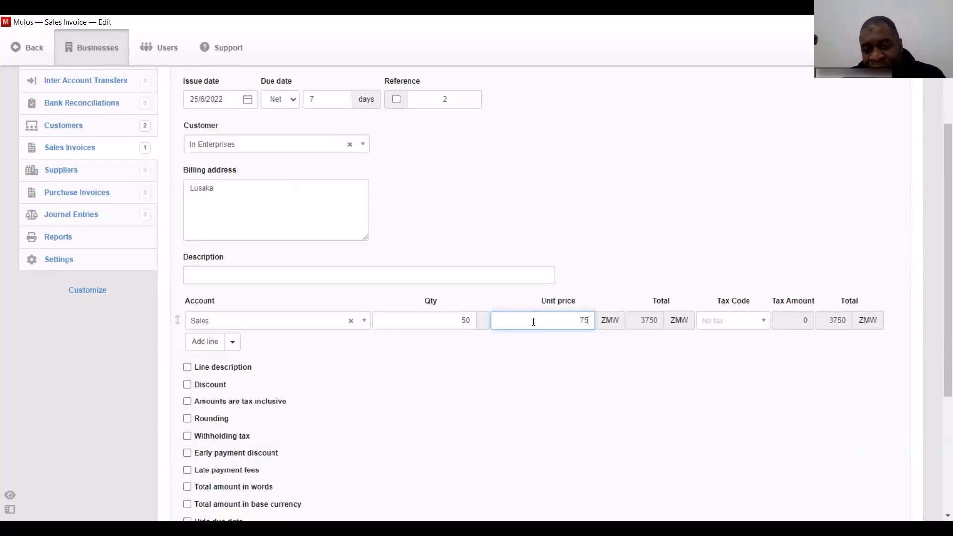
pyautogui.click(734, 328)
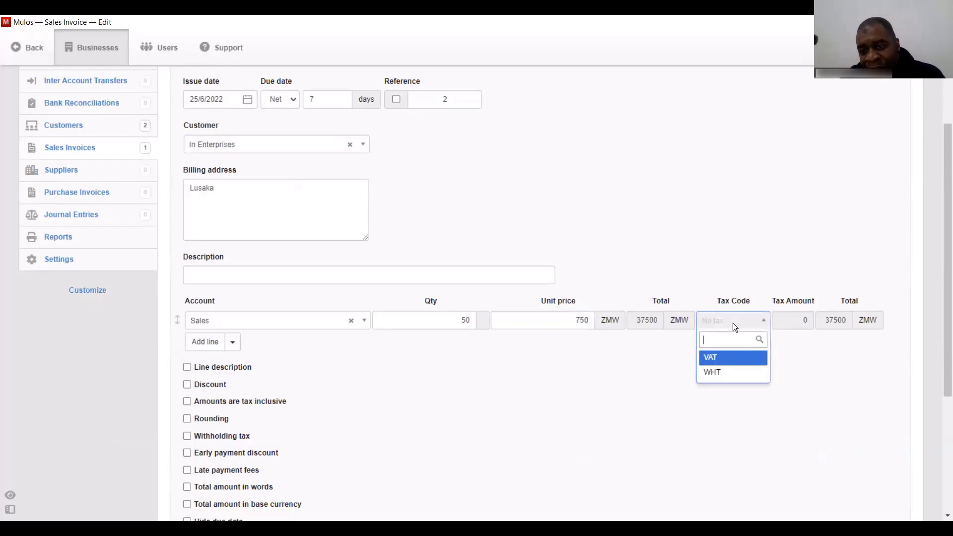
pyautogui.click(740, 357)
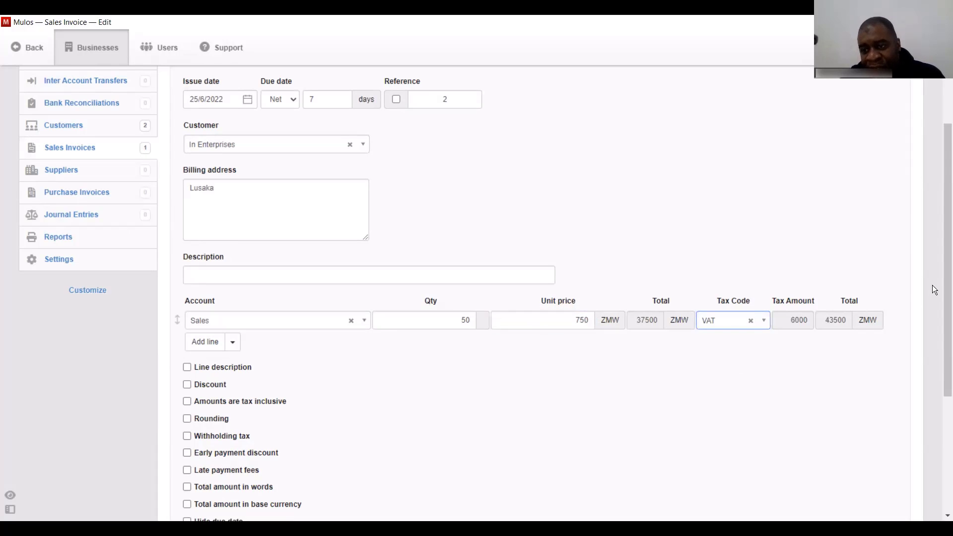
pyautogui.scroll(-3, 935, 290)
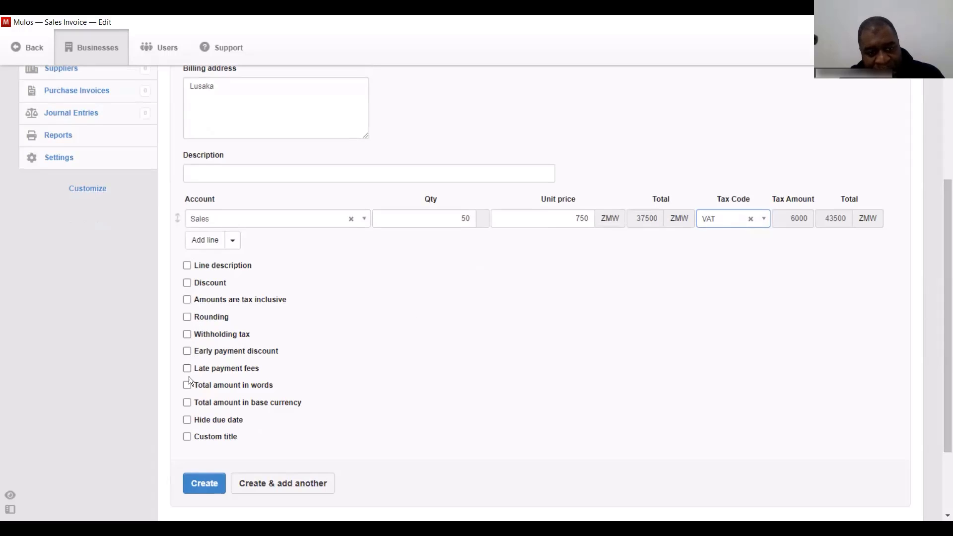
pyautogui.click(180, 296)
pyautogui.click(187, 300)
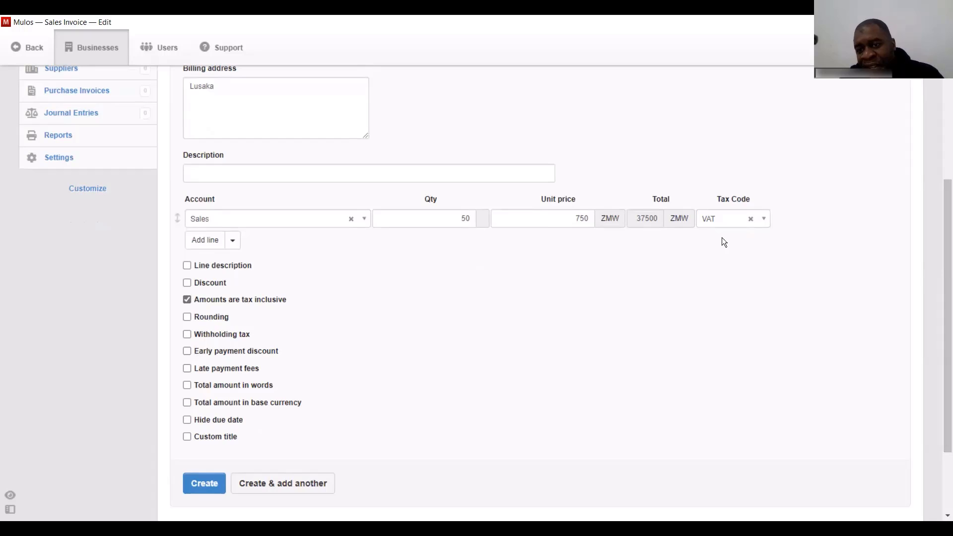
pyautogui.moveTo(944, 233); pyautogui.dragTo(944, 293)
pyautogui.click(211, 378)
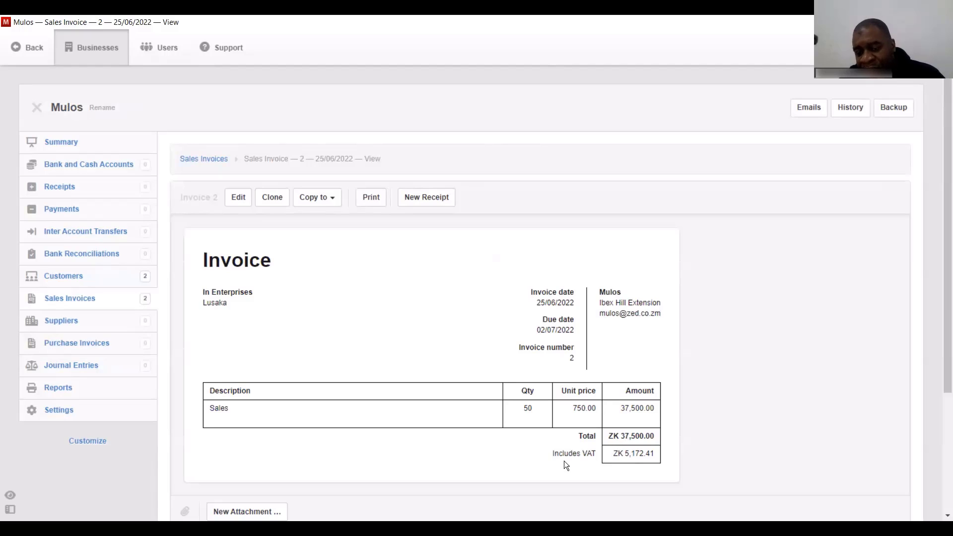
# - Highlight the 'Includes VAT' line on invoice 2, then return to the Sales Invoices list
pyautogui.moveTo(551, 455); pyautogui.dragTo(593, 454)
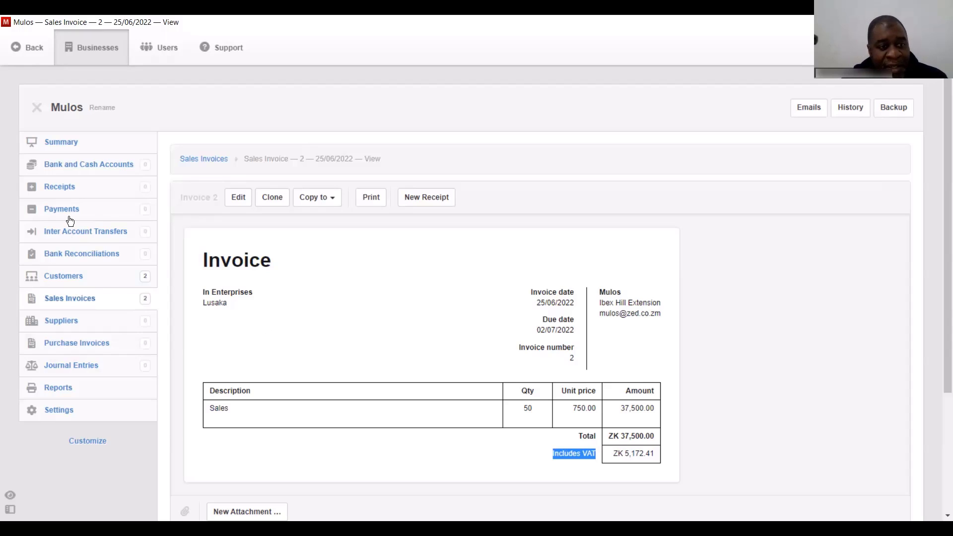
pyautogui.click(64, 300)
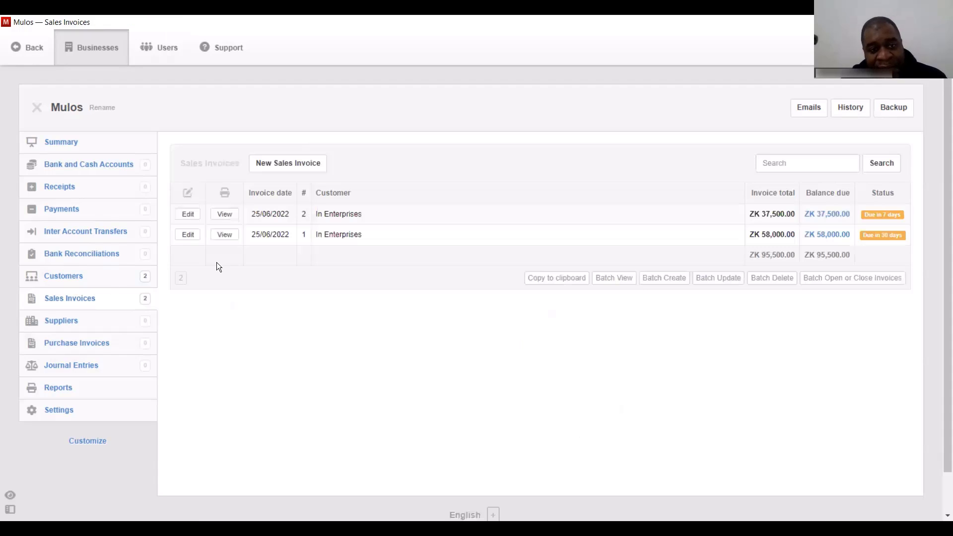
# - Start another sales invoice, set its due days, and bill it to the second customer
pyautogui.click(279, 161)
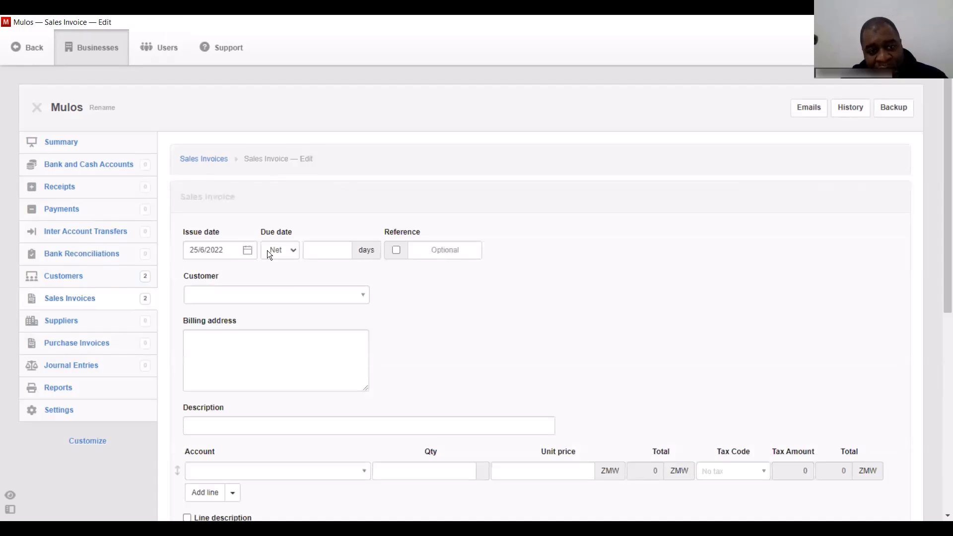
pyautogui.click(312, 250)
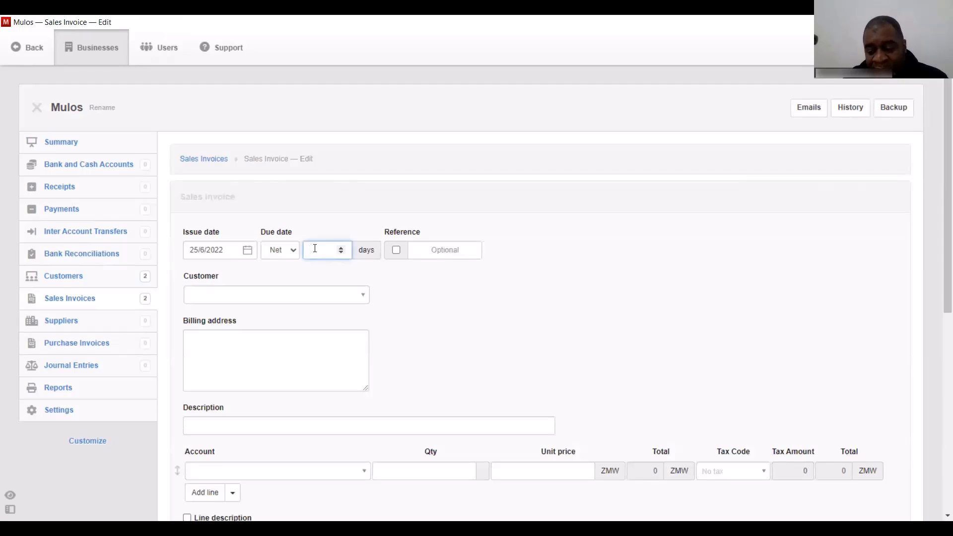
pyautogui.click(266, 300)
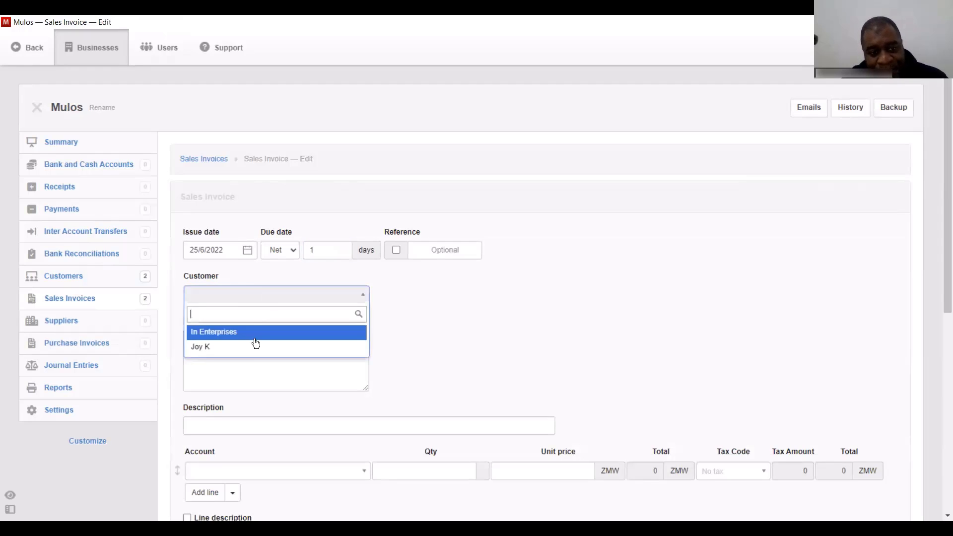
pyautogui.click(255, 344)
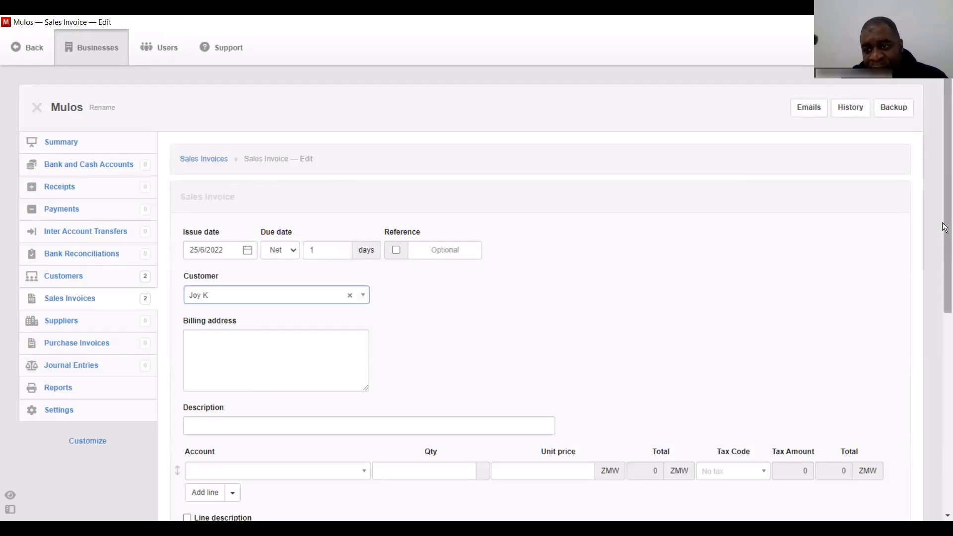
pyautogui.scroll(-3, 944, 268)
# - Add a Sales line at unit price 5000 with WHT tax code and create the invoice
pyautogui.click(328, 336)
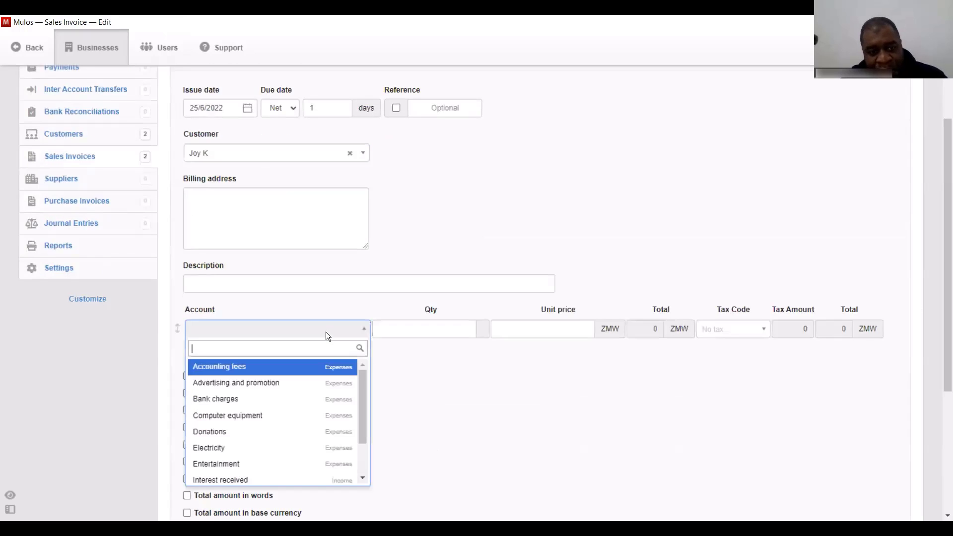
pyautogui.write('sa')
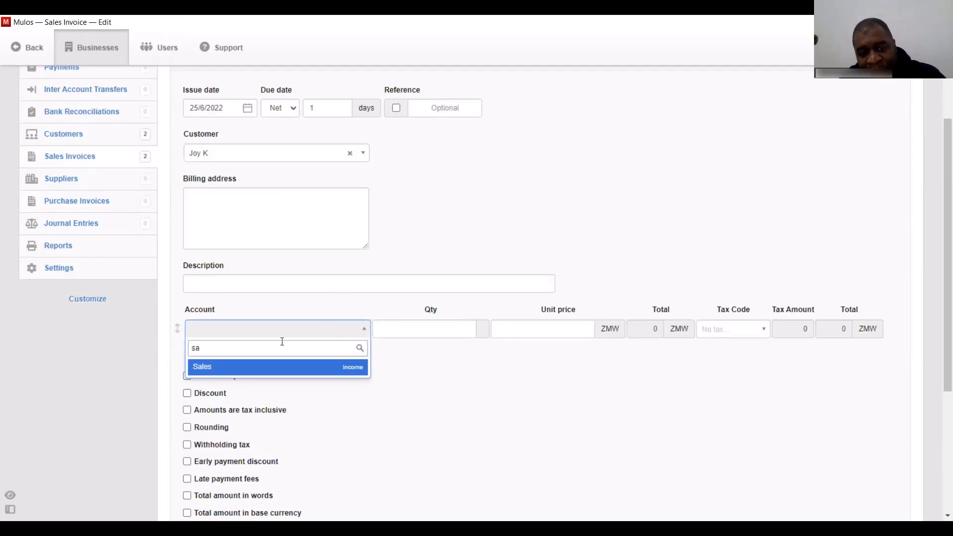
pyautogui.click(272, 368)
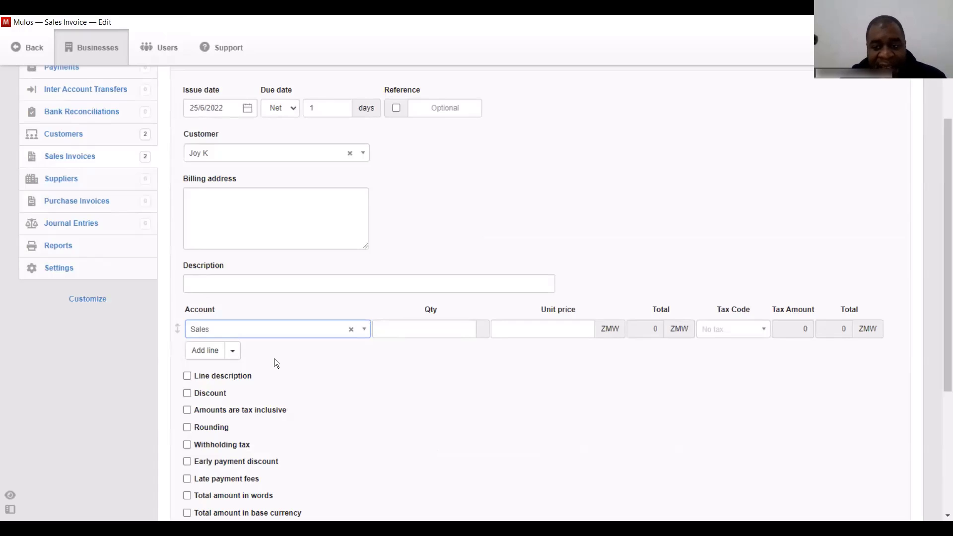
pyautogui.click(436, 330)
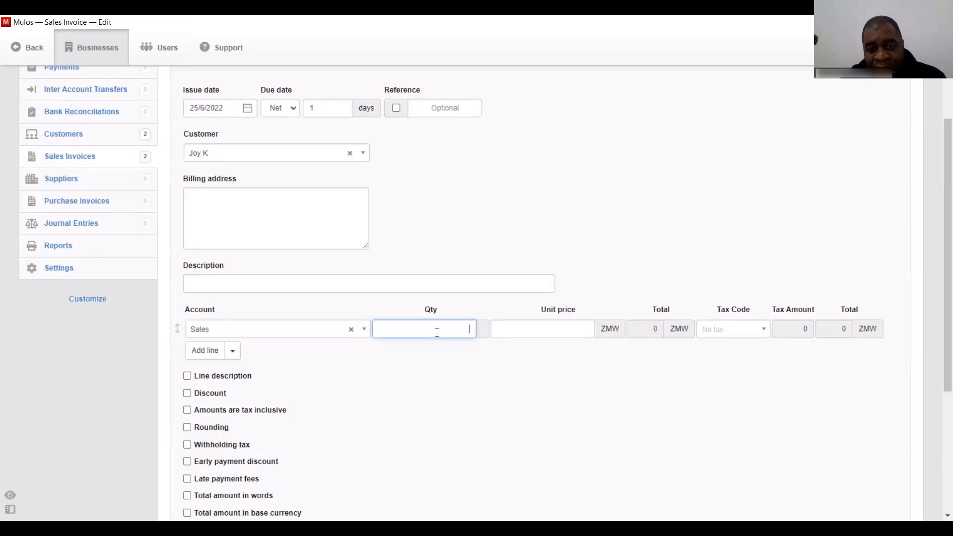
pyautogui.click(533, 331)
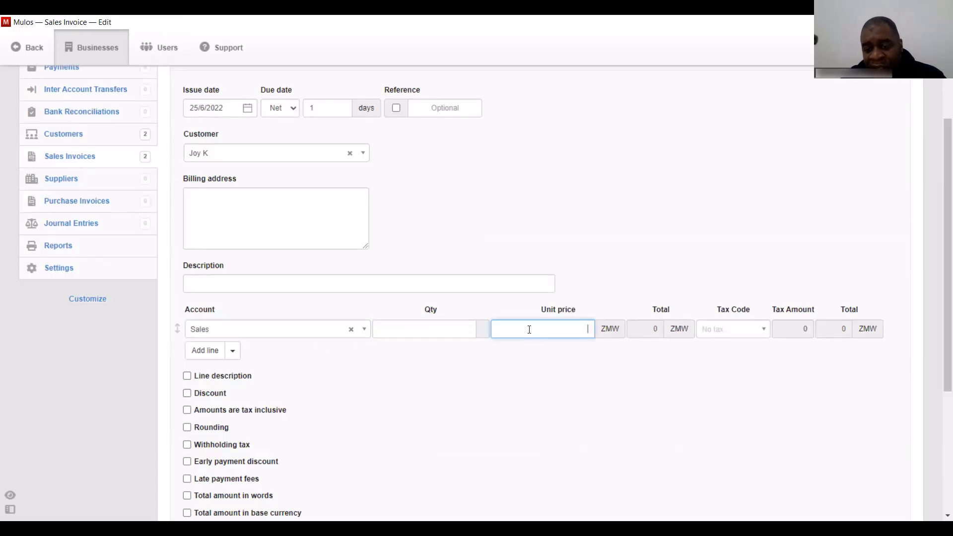
pyautogui.write('5000')
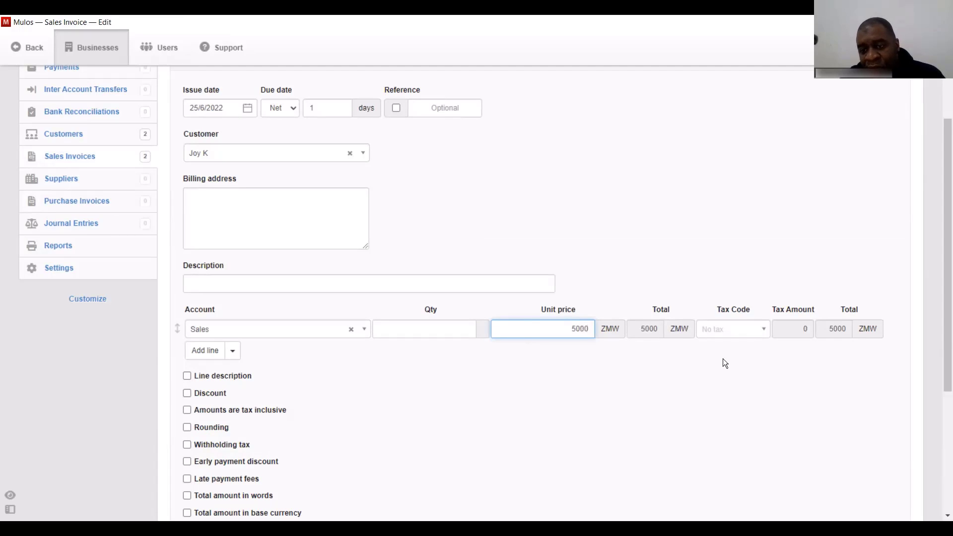
pyautogui.click(733, 329)
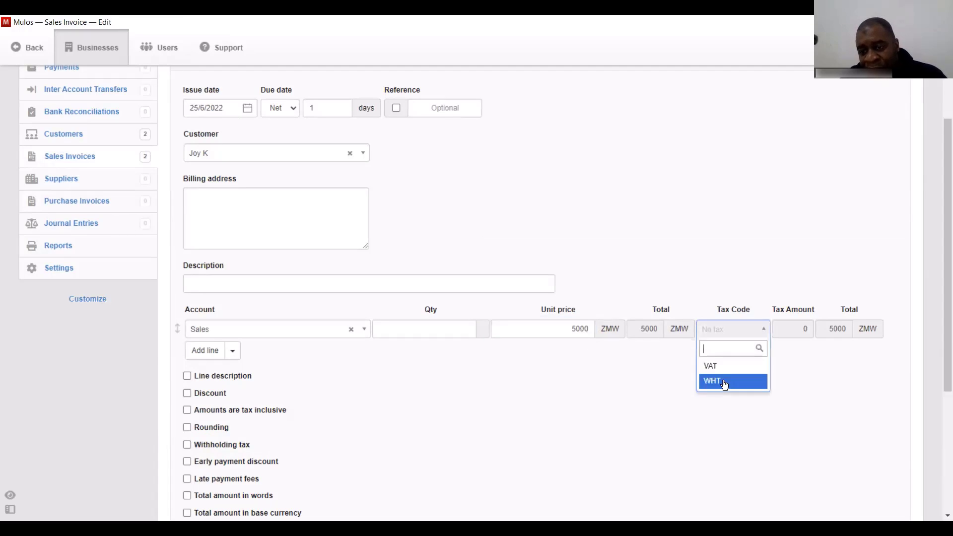
pyautogui.click(725, 383)
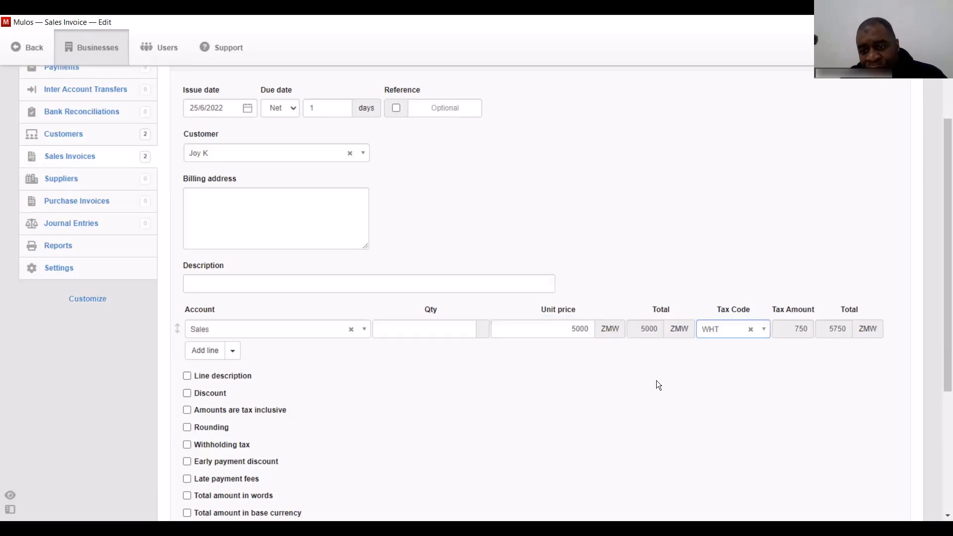
pyautogui.hotkey('alt', 'Tab')
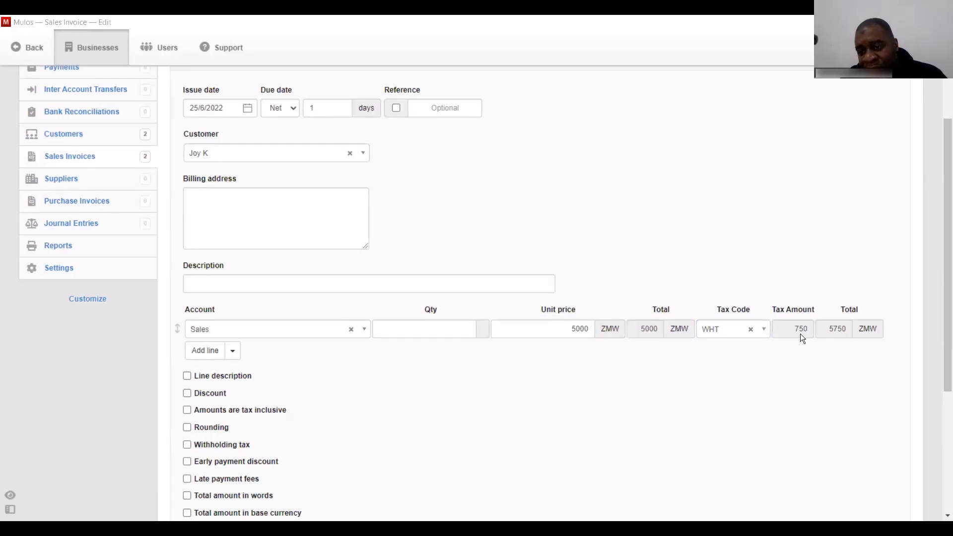
pyautogui.moveTo(944, 269); pyautogui.dragTo(943, 334)
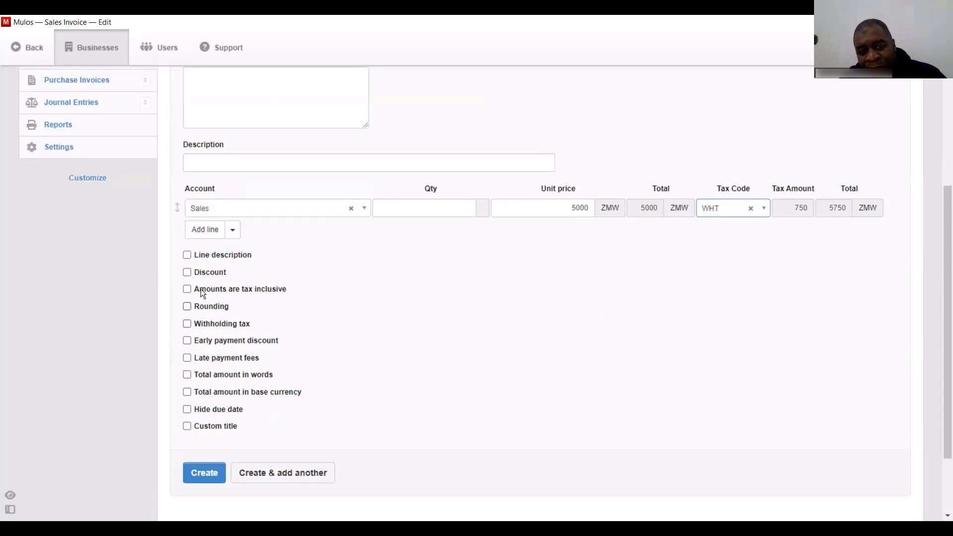
pyautogui.click(205, 474)
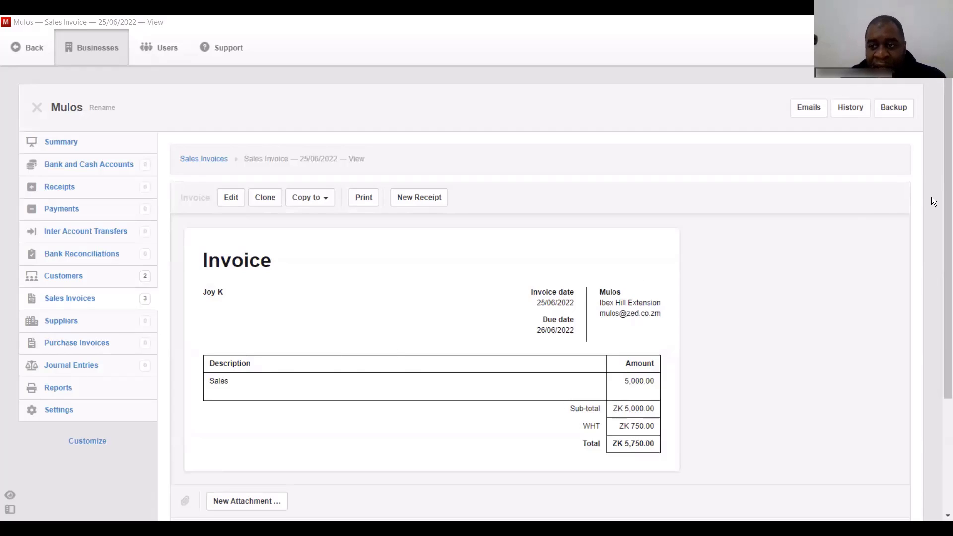
# - Scroll through the saved invoice, then go to the Reports page
pyautogui.scroll(-2, 944, 192)
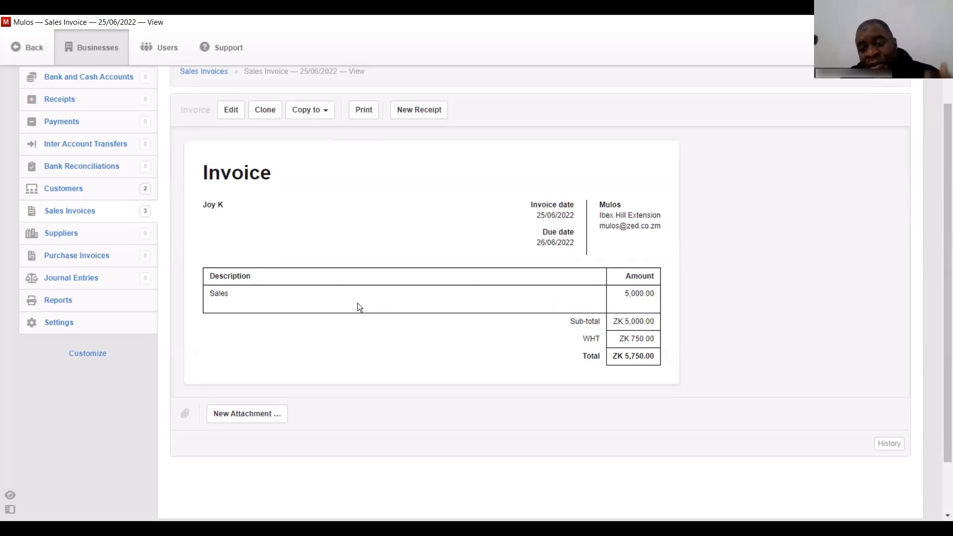
pyautogui.click(57, 308)
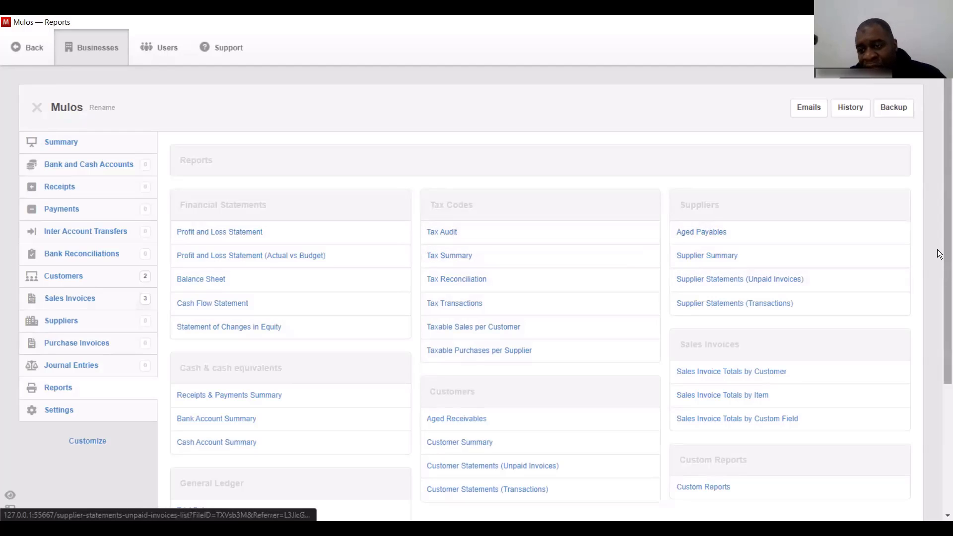
# - Create a Tax Transactions report from 01/01/2022 to 25/06/2022 on accrual basis
pyautogui.scroll(-3, 939, 273)
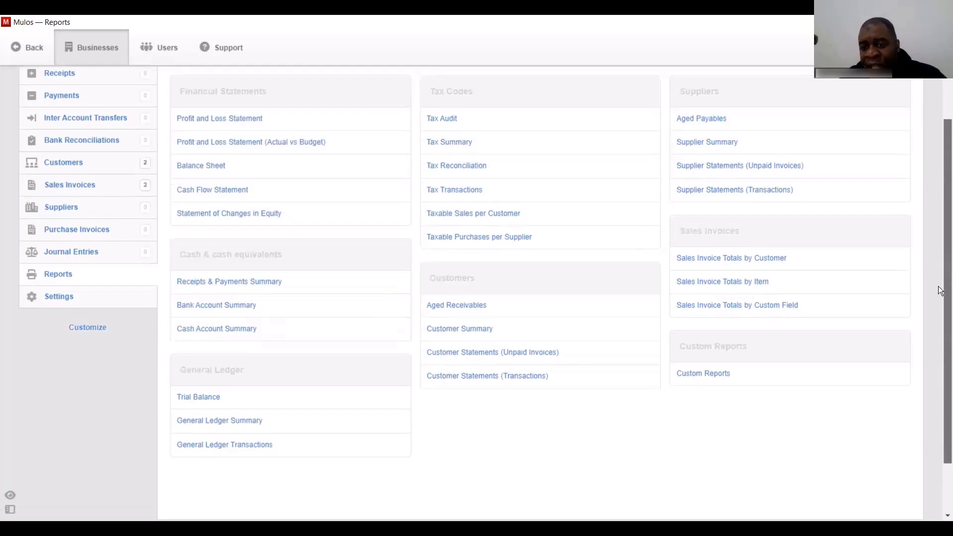
pyautogui.scroll(3, 933, 268)
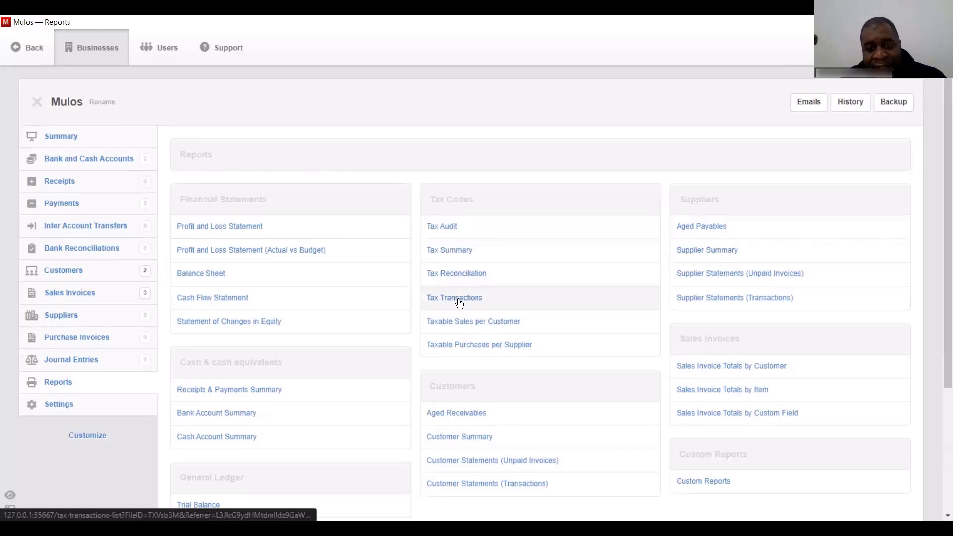
pyautogui.click(456, 302)
pyautogui.click(283, 203)
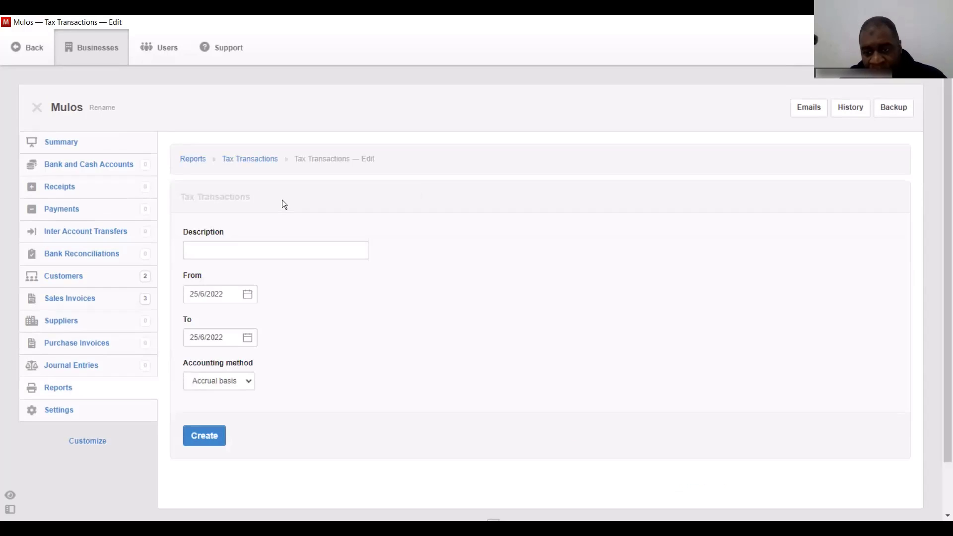
pyautogui.click(247, 294)
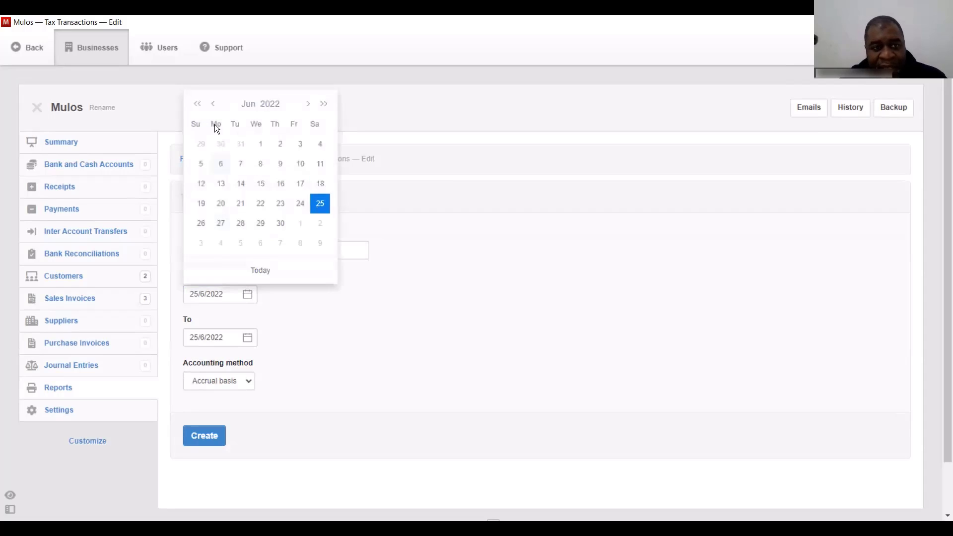
pyautogui.click(214, 105)
pyautogui.click(214, 105)
pyautogui.click(214, 104)
pyautogui.click(214, 104)
pyautogui.click(214, 104)
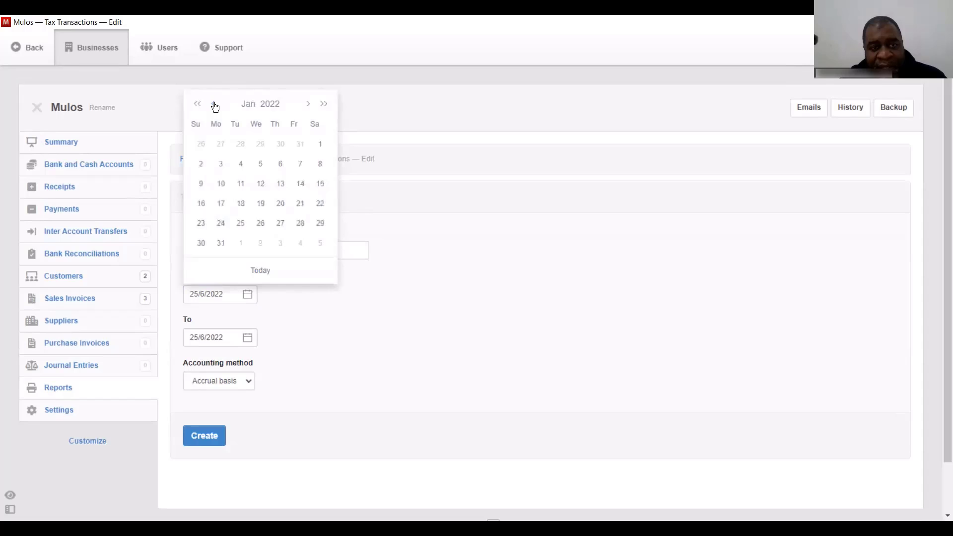
pyautogui.click(320, 149)
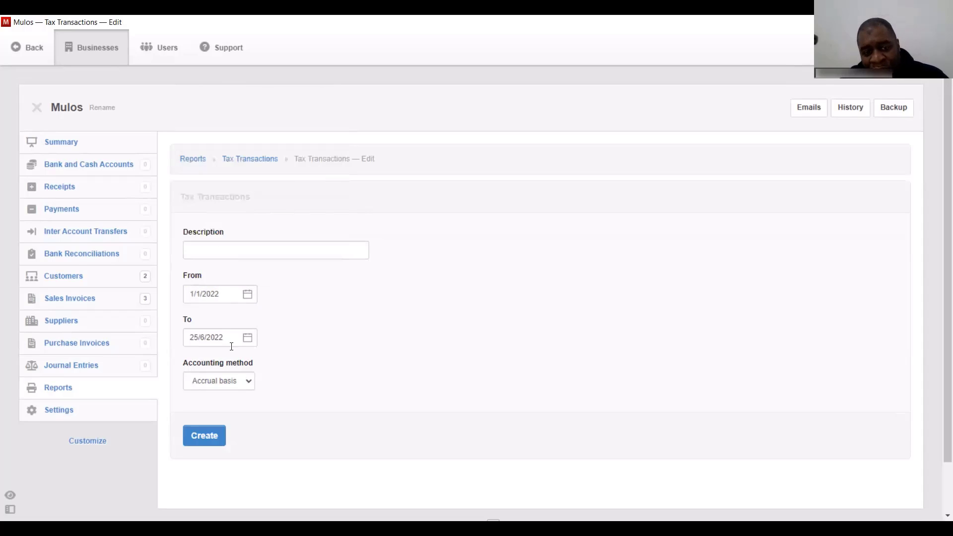
pyautogui.click(207, 441)
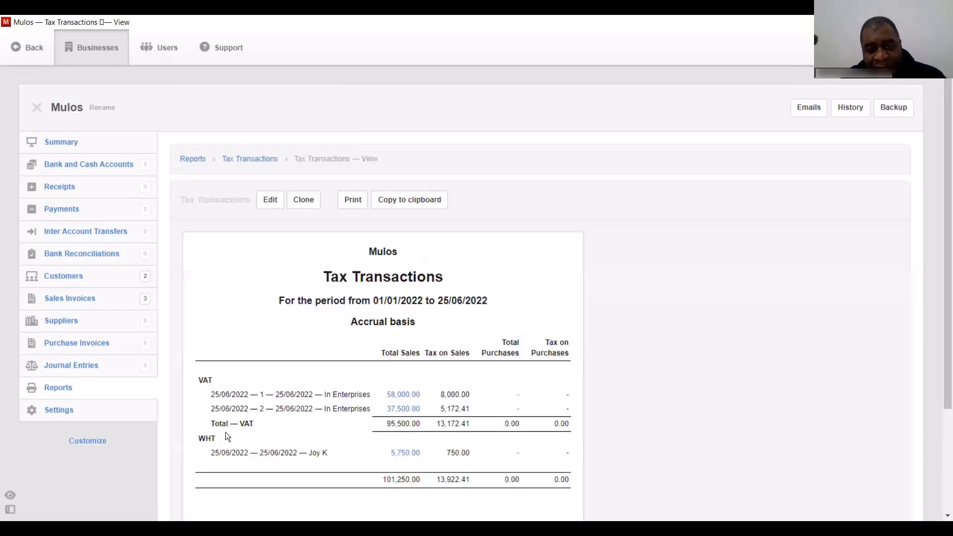
pyautogui.scroll(-2, 299, 310)
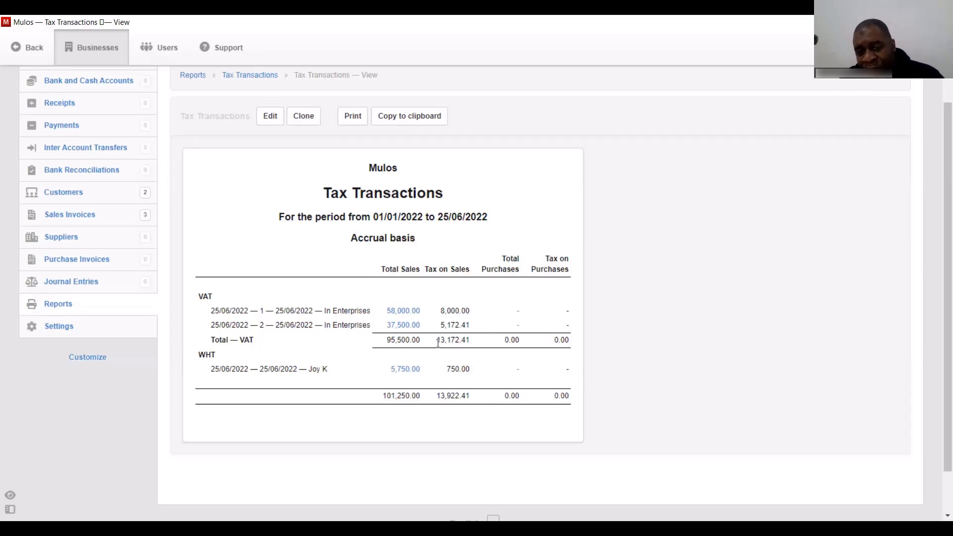
pyautogui.moveTo(438, 341); pyautogui.dragTo(470, 342)
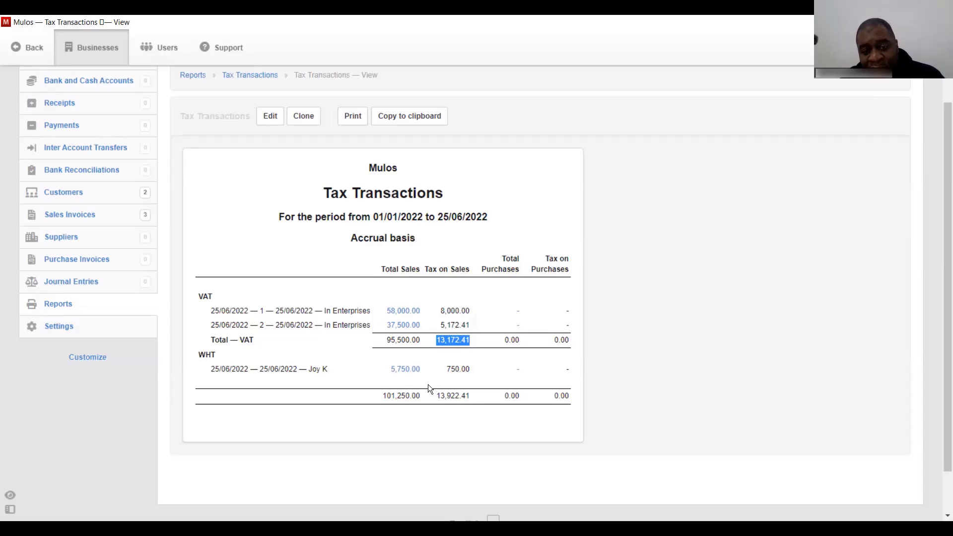
pyautogui.moveTo(438, 396); pyautogui.dragTo(472, 397)
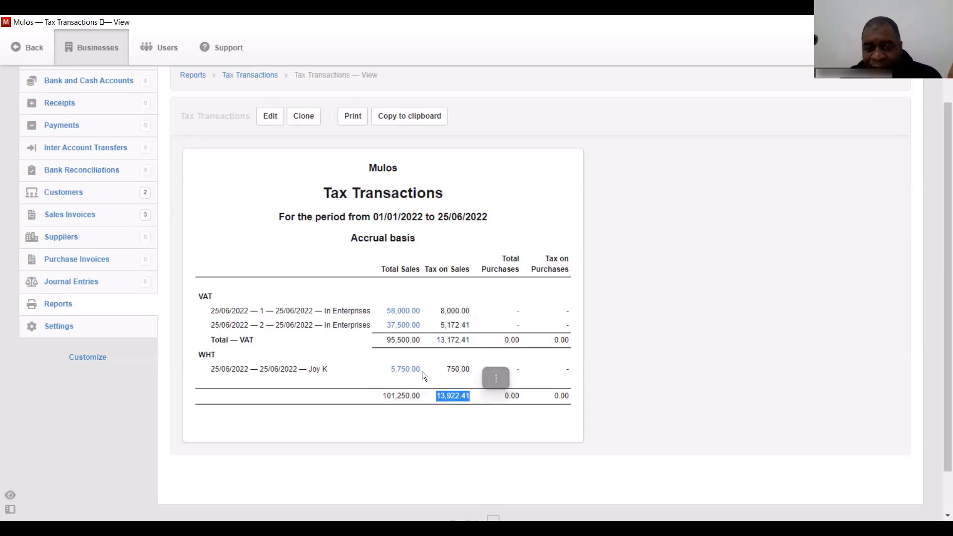
pyautogui.click(377, 301)
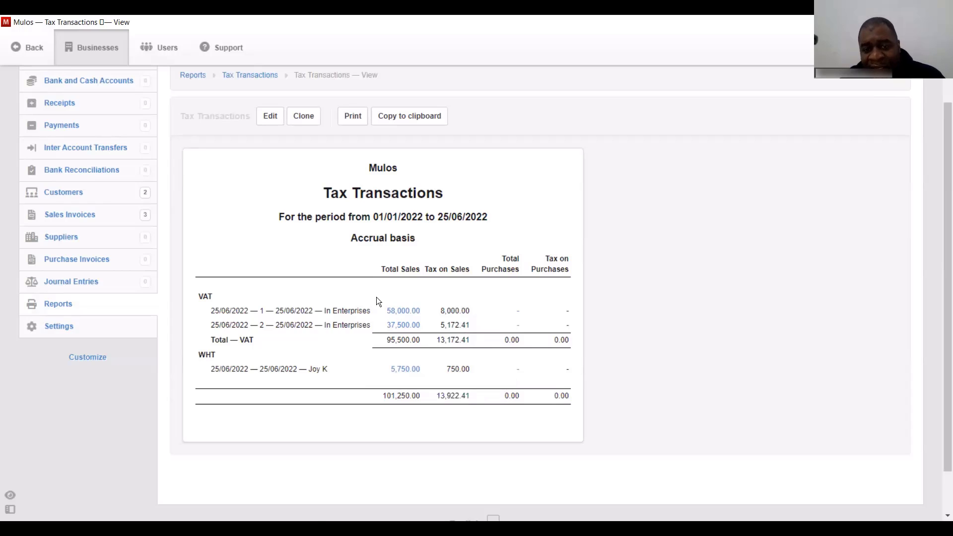
# - Open sales invoice 1 for In Enterprises from the Tax Transactions report for editing
pyautogui.click(402, 312)
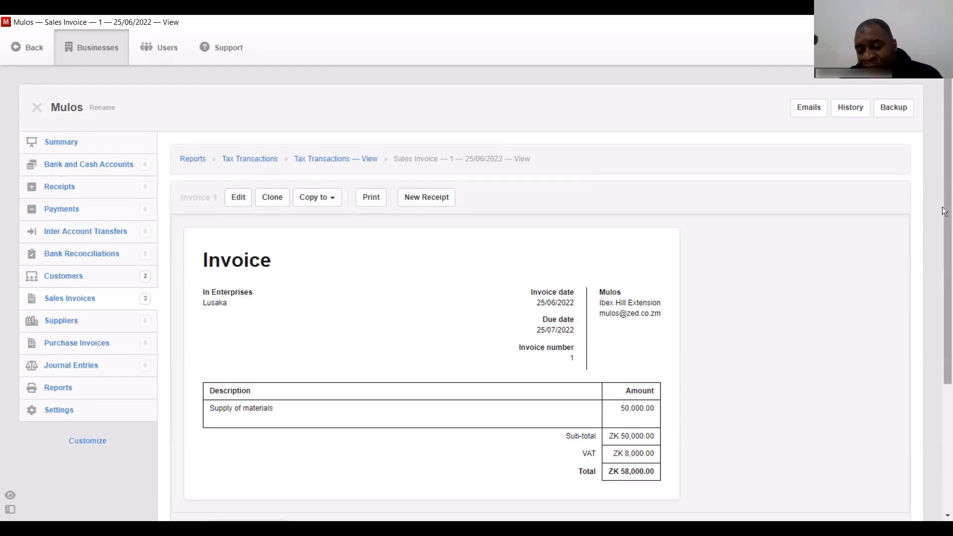
pyautogui.moveTo(944, 210); pyautogui.dragTo(944, 247)
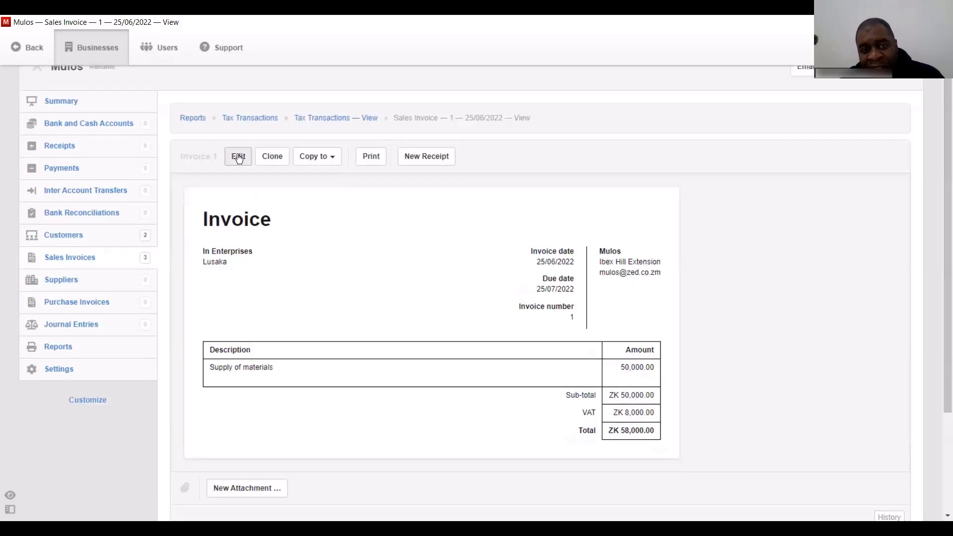
pyautogui.click(239, 156)
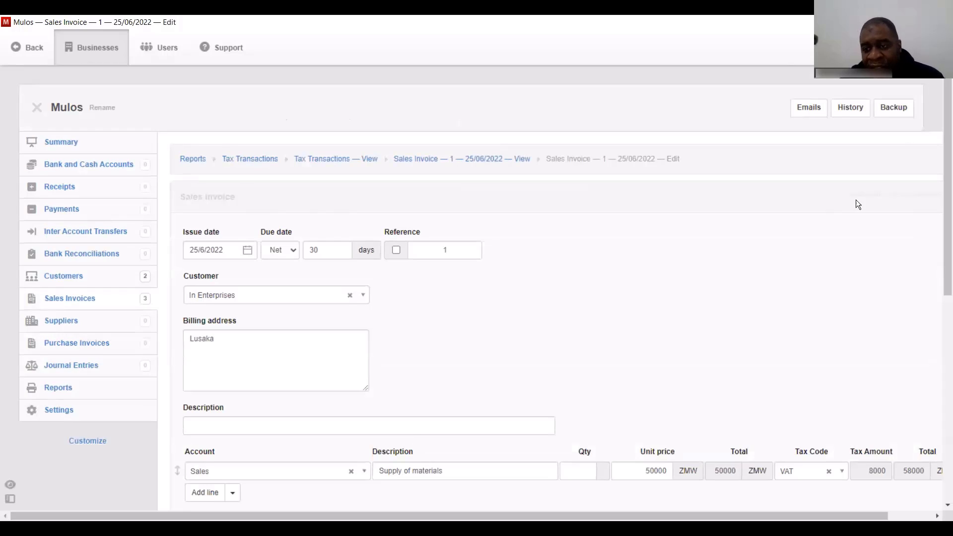
pyautogui.moveTo(945, 197); pyautogui.dragTo(945, 303)
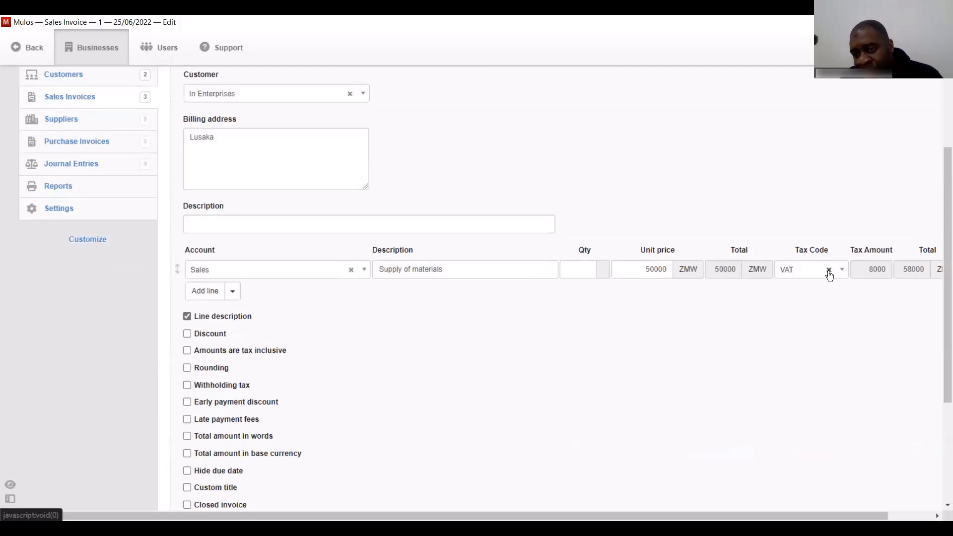
# - Leave the 50000 Supply of materials line on No tax and review the form
pyautogui.click(829, 270)
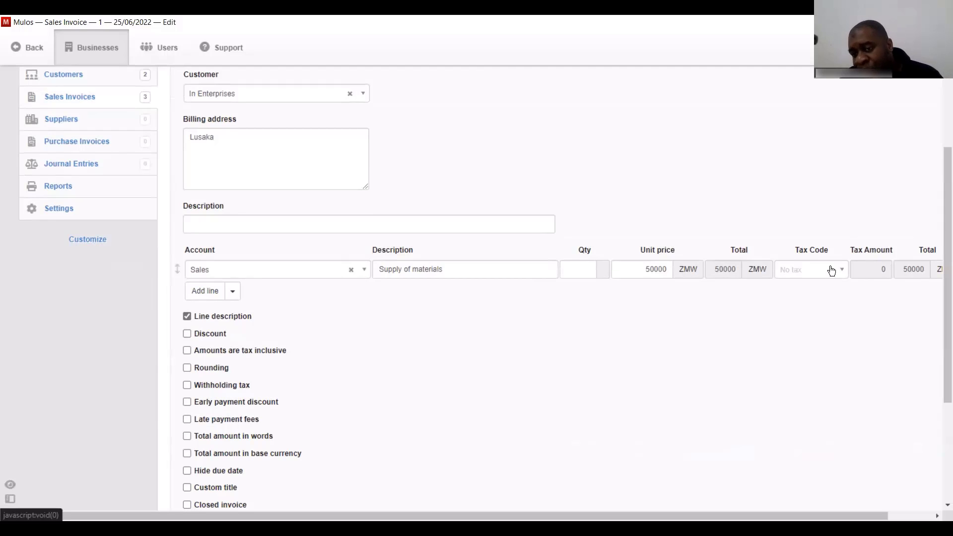
pyautogui.click(842, 273)
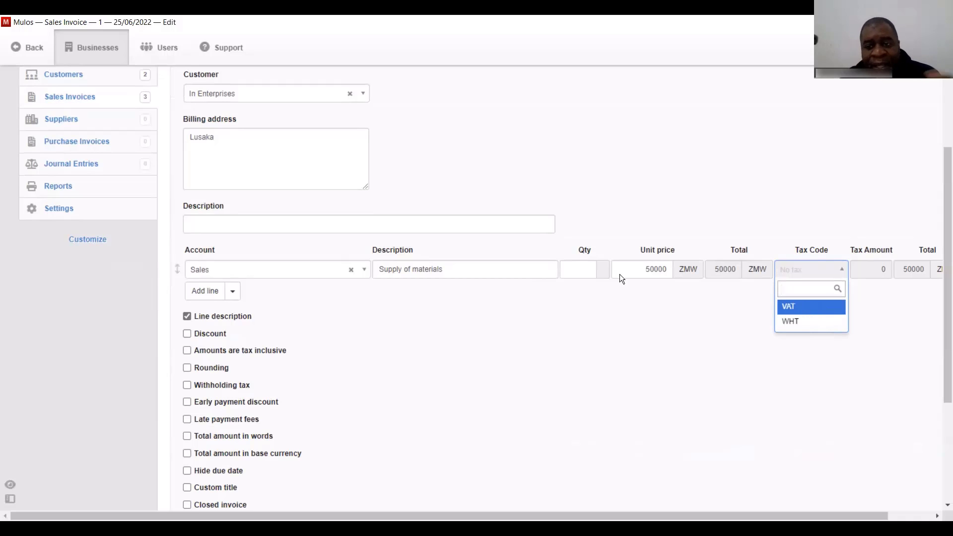
pyautogui.click(536, 325)
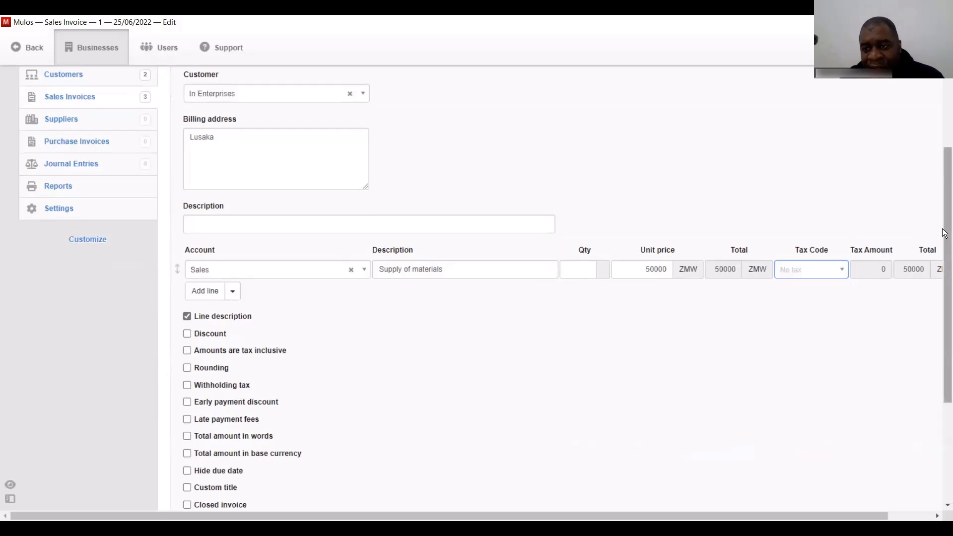
pyautogui.scroll(-1, 944, 233)
pyautogui.scroll(-2, 944, 299)
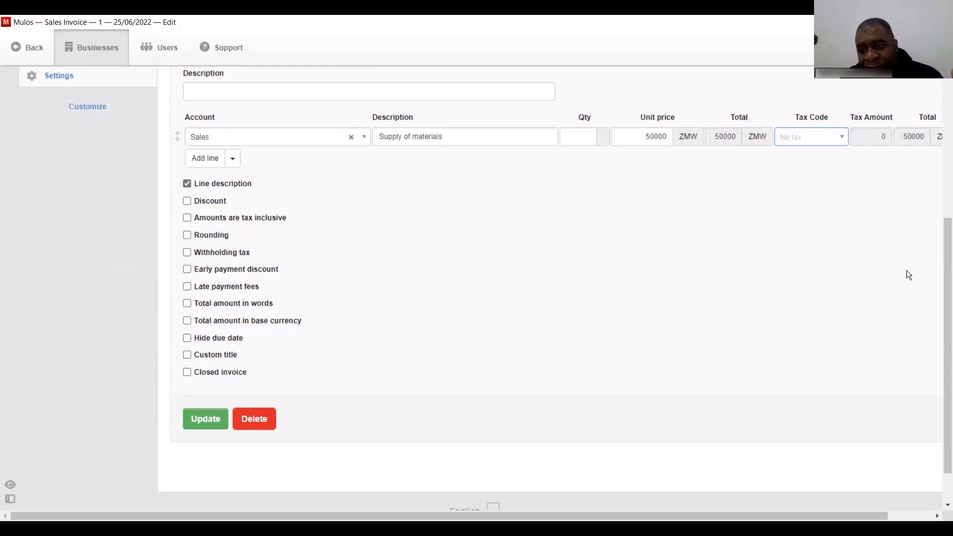
pyautogui.moveTo(944, 271); pyautogui.dragTo(944, 118)
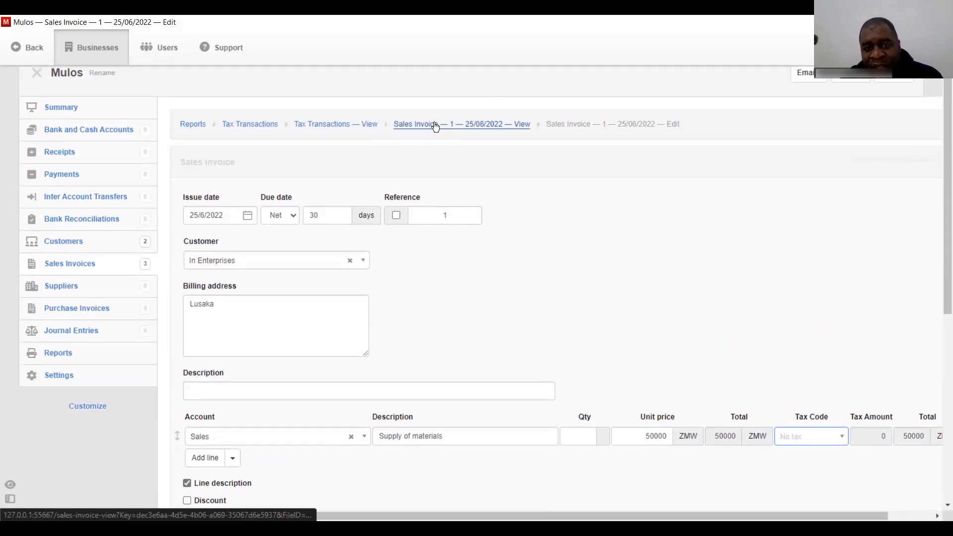
# - Return to the Tax Transactions report, then open the Mulos business Settings
pyautogui.click(336, 125)
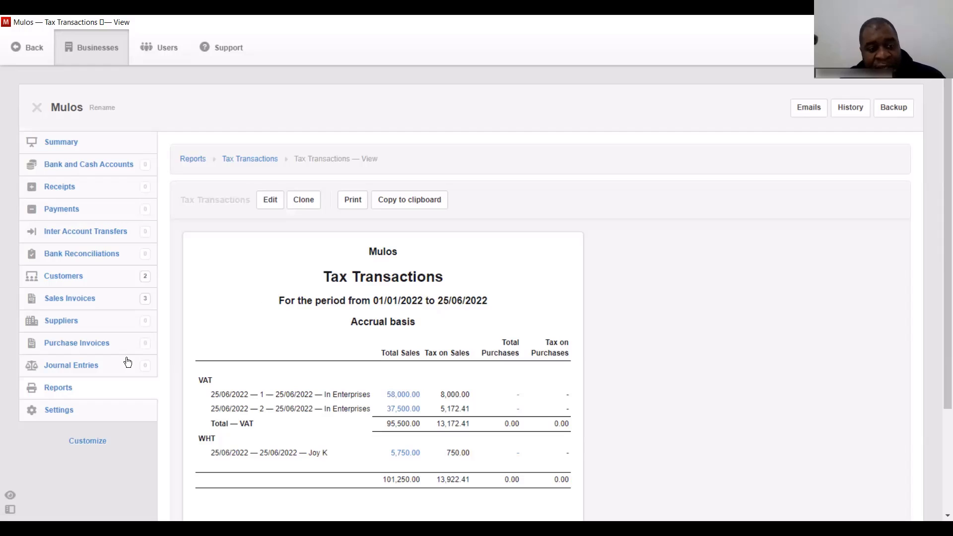
pyautogui.click(59, 412)
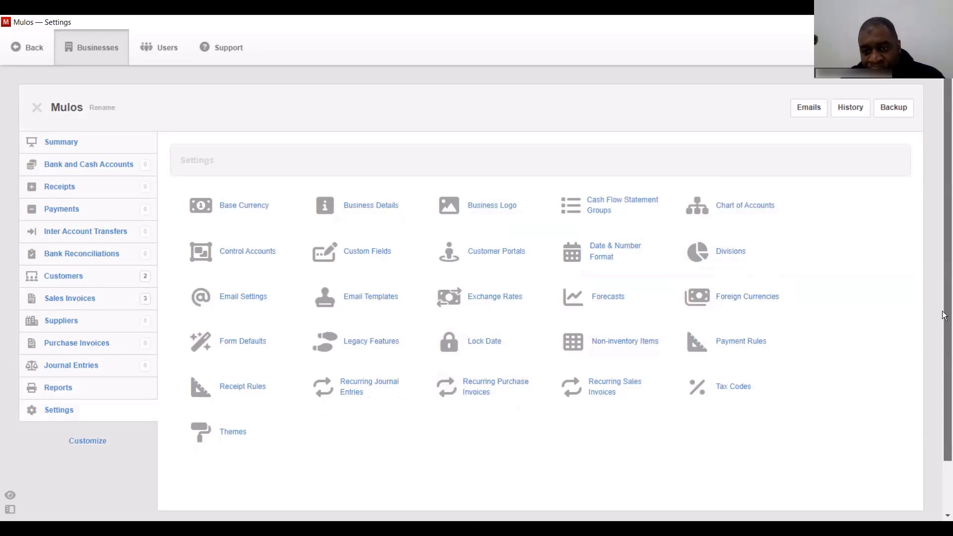
pyautogui.scroll(-2, 873, 319)
# - Start a new tax code named 'WHT and VAT' with a custom percentage using multiple rates
pyautogui.click(739, 330)
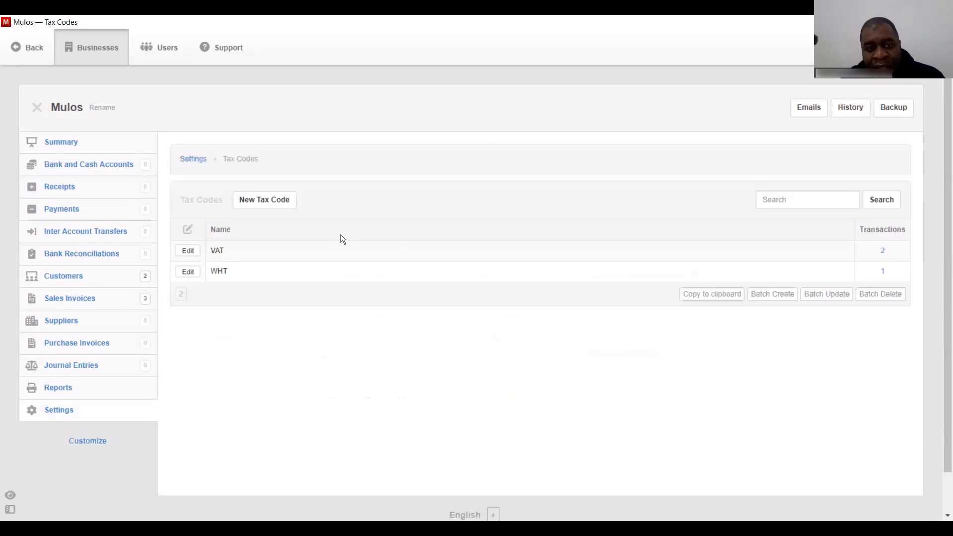
pyautogui.click(272, 203)
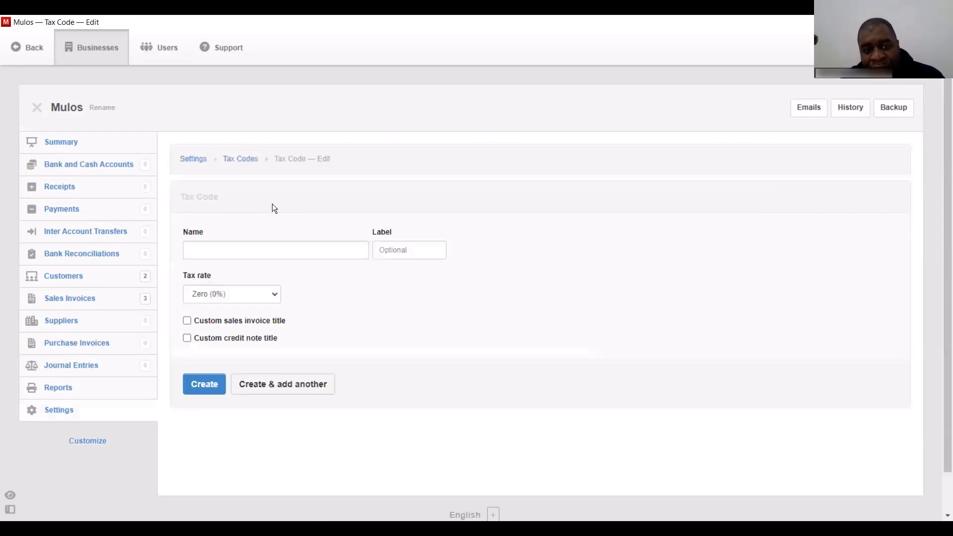
pyautogui.click(240, 251)
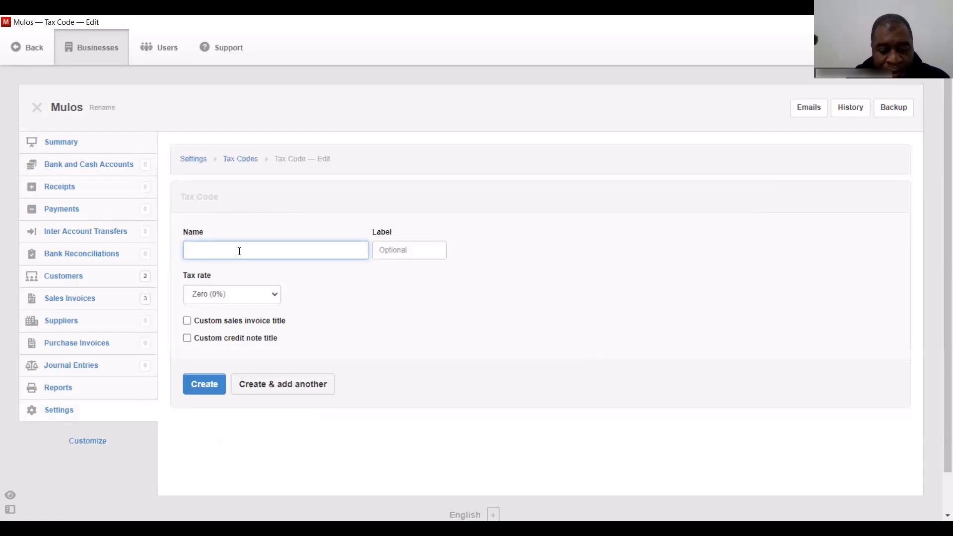
pyautogui.write('WHT and')
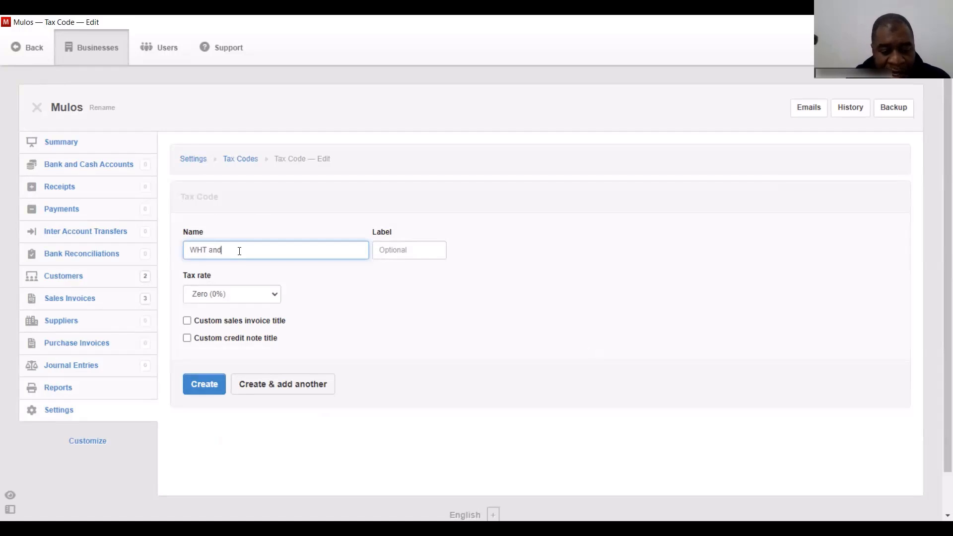
pyautogui.write(' VAT')
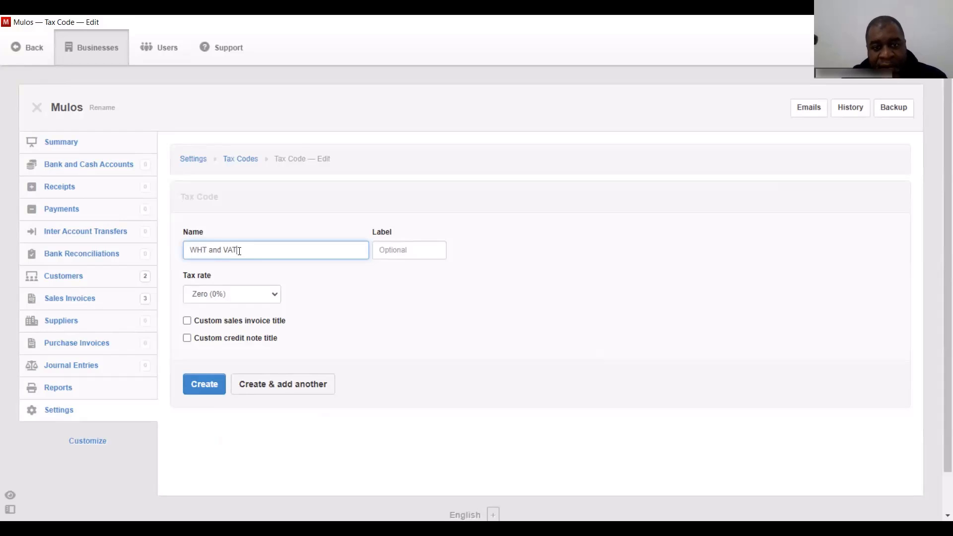
pyautogui.click(227, 289)
pyautogui.click(238, 329)
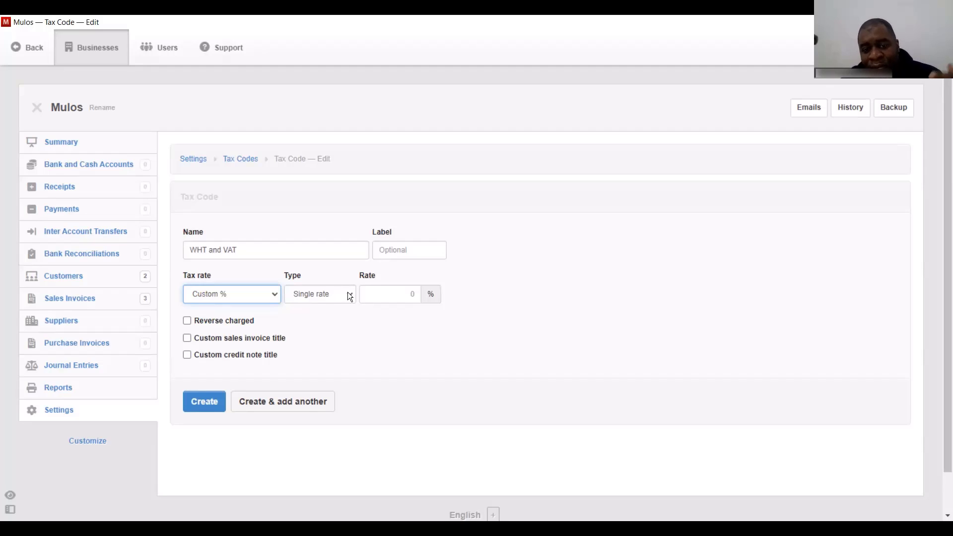
pyautogui.press('Tab')
pyautogui.click(322, 319)
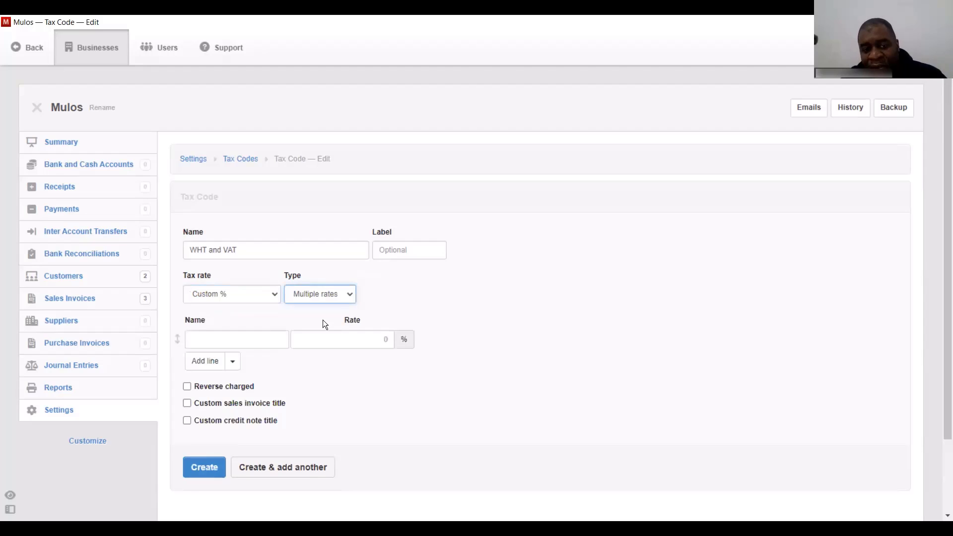
# - Add a VAT rate line of 16% posted to the Taxes account
pyautogui.click(214, 339)
pyautogui.write('VAT')
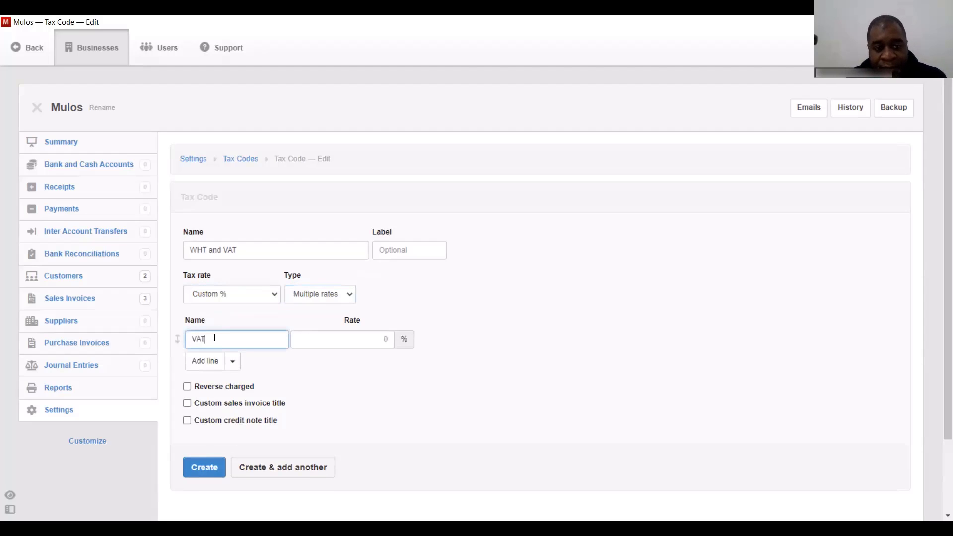
pyautogui.click(365, 339)
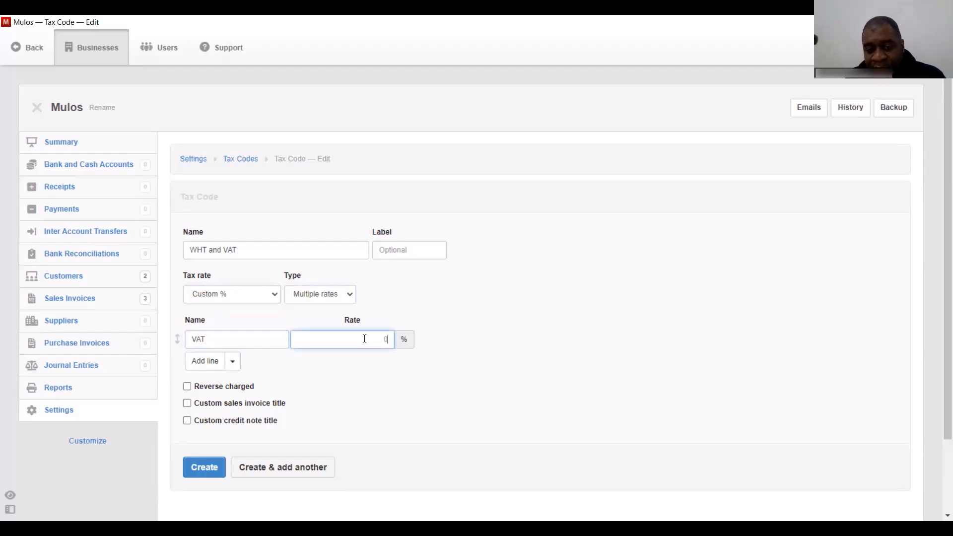
pyautogui.write('16')
pyautogui.click(509, 343)
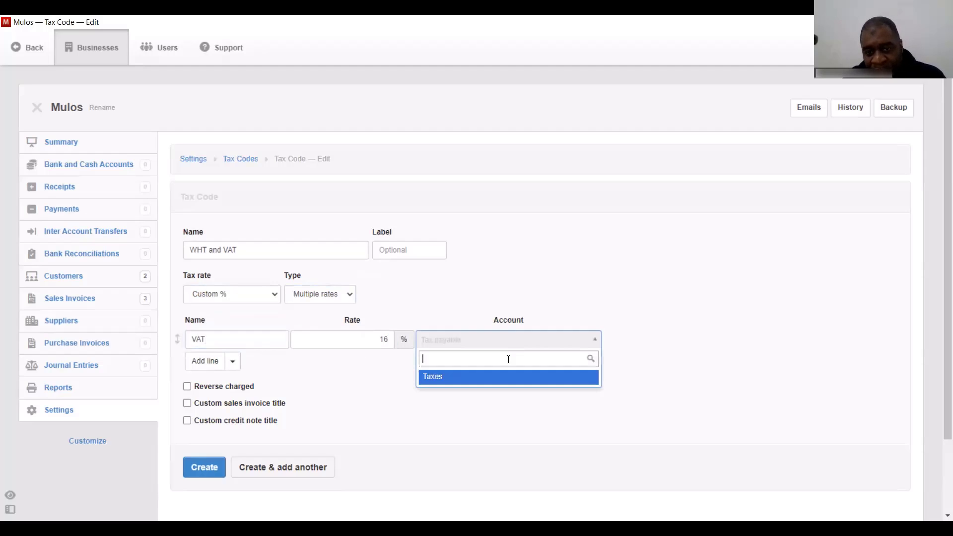
pyautogui.click(494, 377)
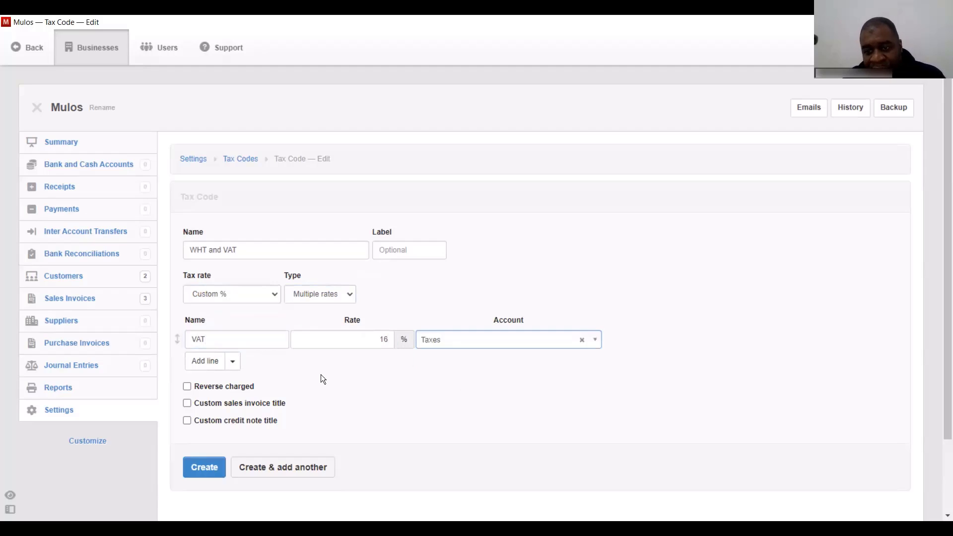
# - Add a second WHT line at 16% posted to Taxes, and save the tax code
pyautogui.click(229, 365)
pyautogui.click(232, 386)
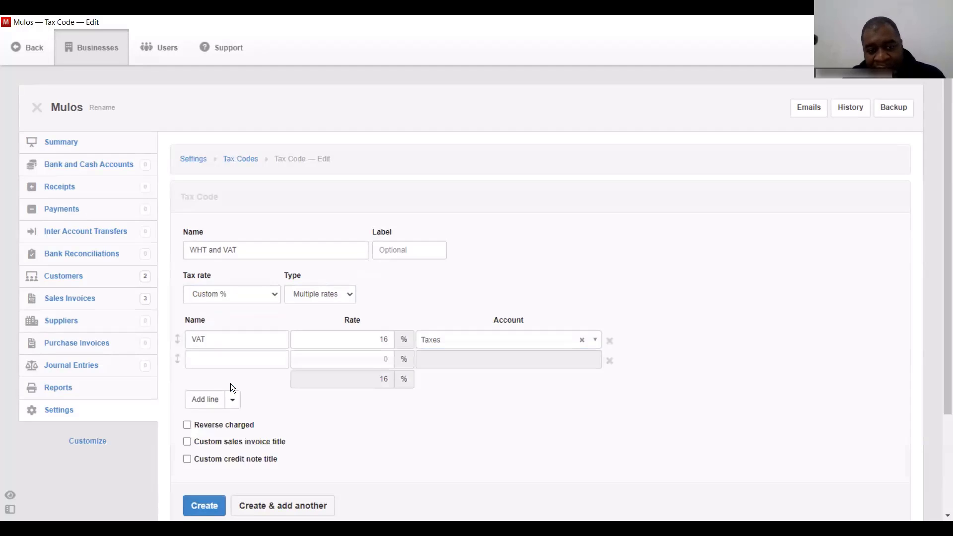
pyautogui.click(266, 362)
pyautogui.write('WH')
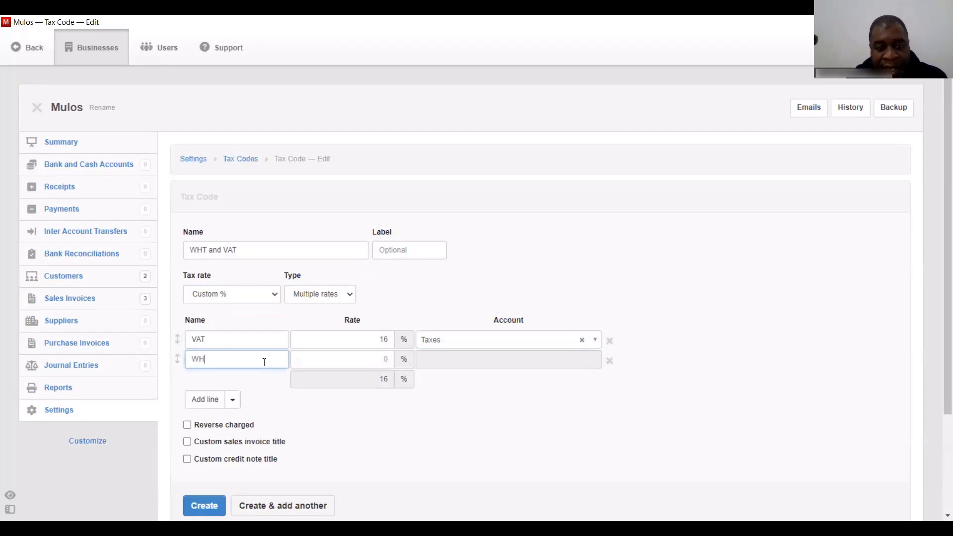
pyautogui.write('T')
pyautogui.click(328, 360)
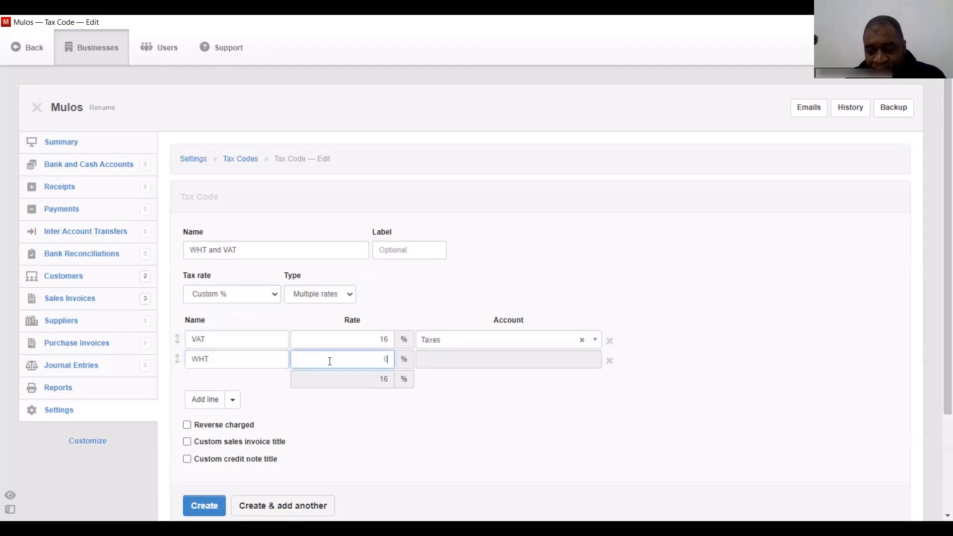
pyautogui.write('16')
pyautogui.click(474, 359)
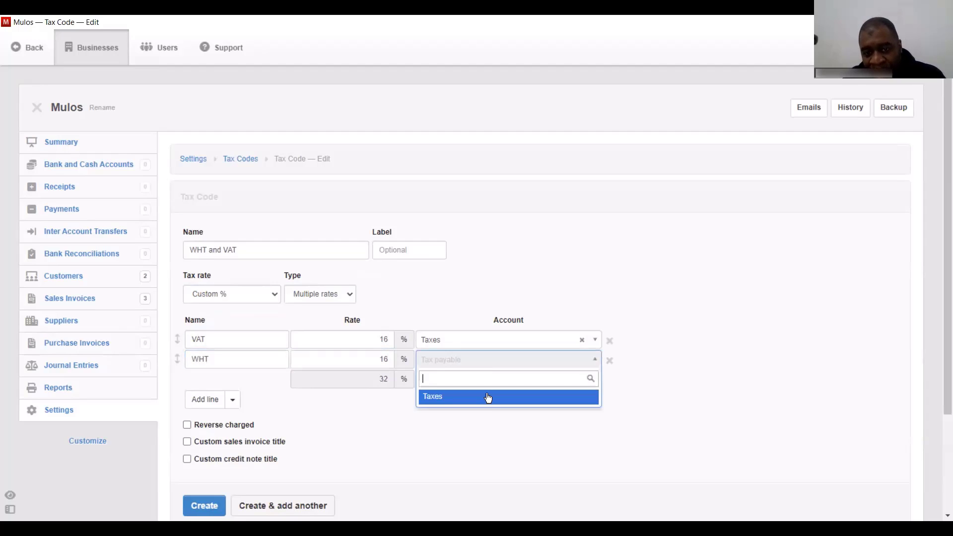
pyautogui.click(487, 397)
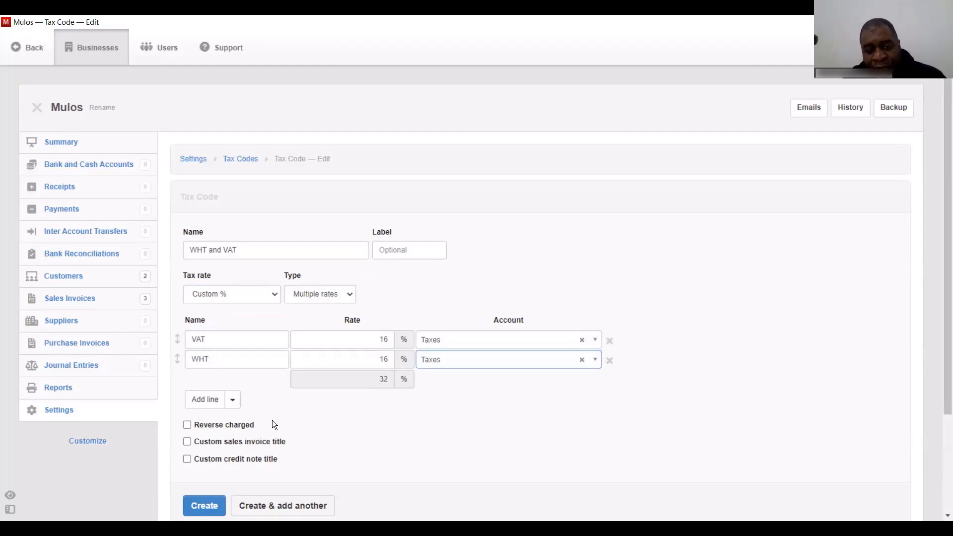
pyautogui.click(206, 505)
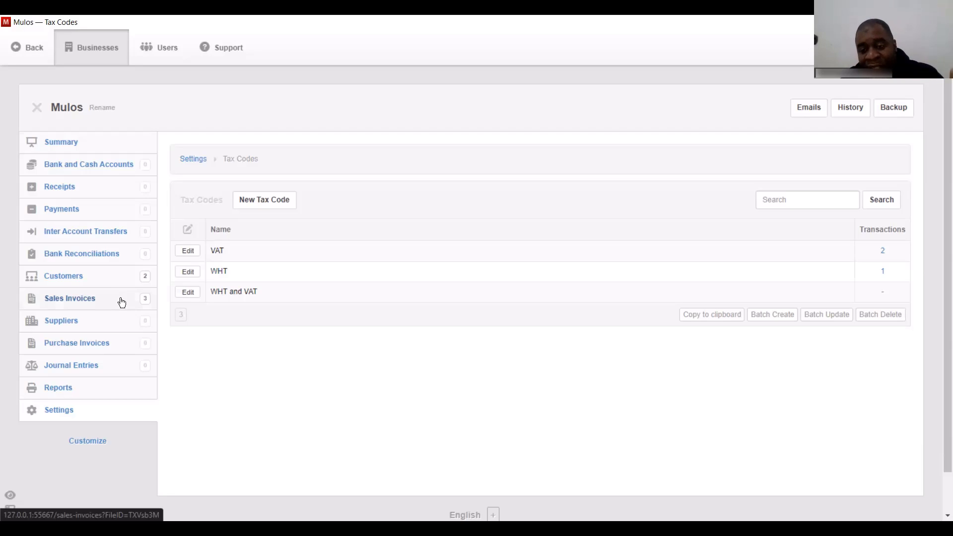
# - From the Sales Invoices list, start a new invoice dated 25/6/2022
pyautogui.click(64, 299)
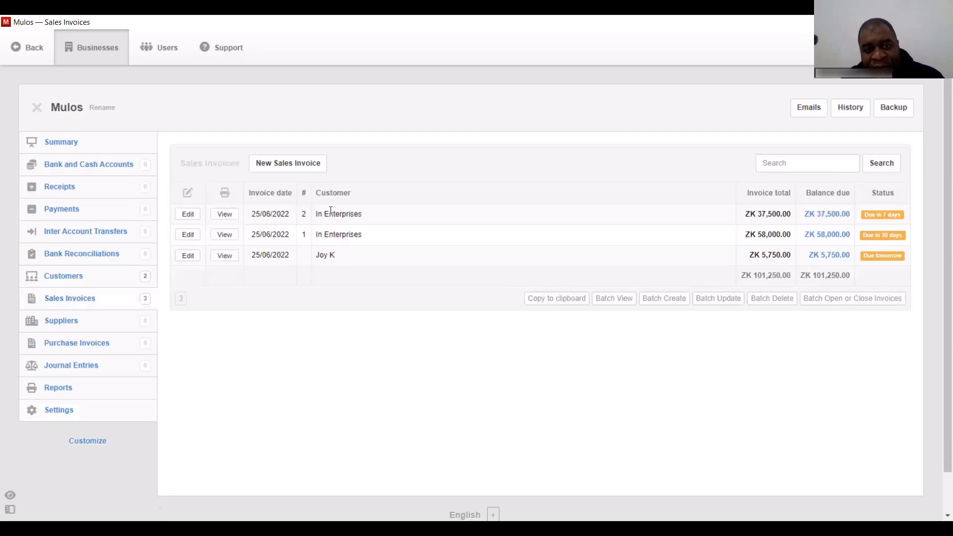
pyautogui.click(288, 163)
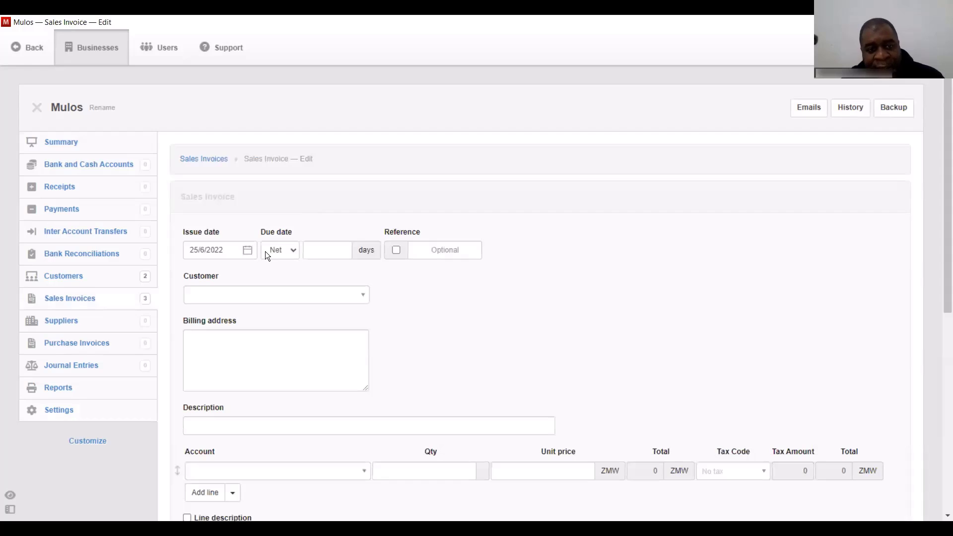
# - Set the invoice due in 7 days, reference 3, billed to the individual customer
pyautogui.click(321, 248)
pyautogui.write('7')
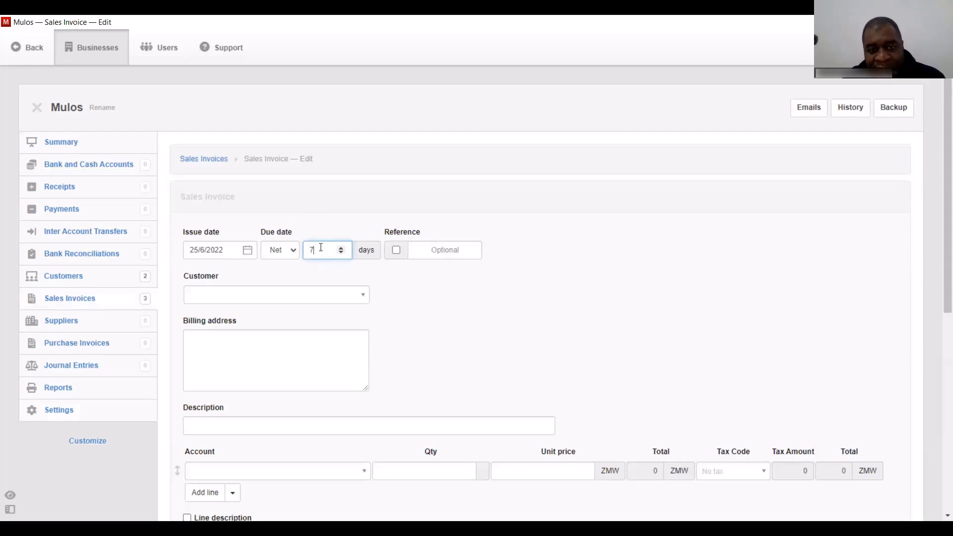
pyautogui.click(425, 254)
pyautogui.write('3')
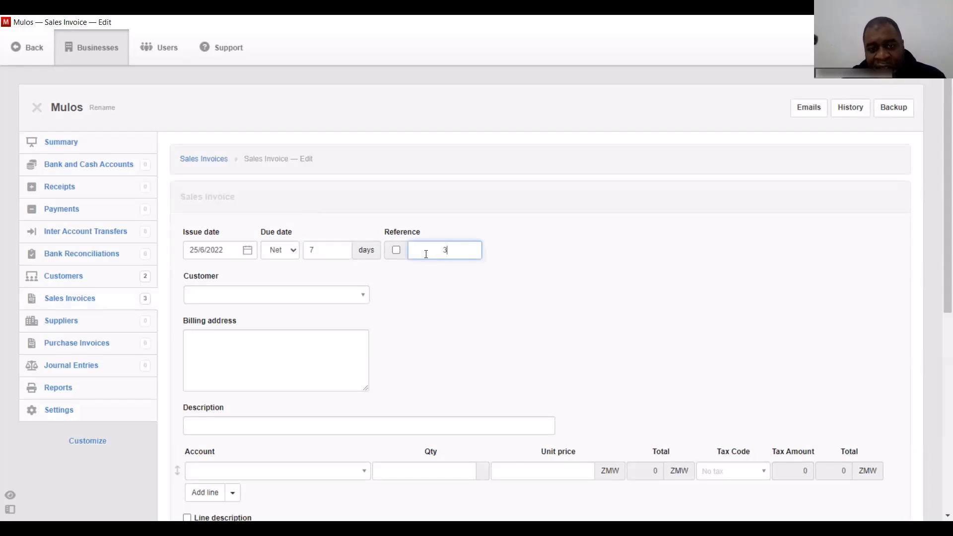
pyautogui.click(304, 297)
pyautogui.click(283, 343)
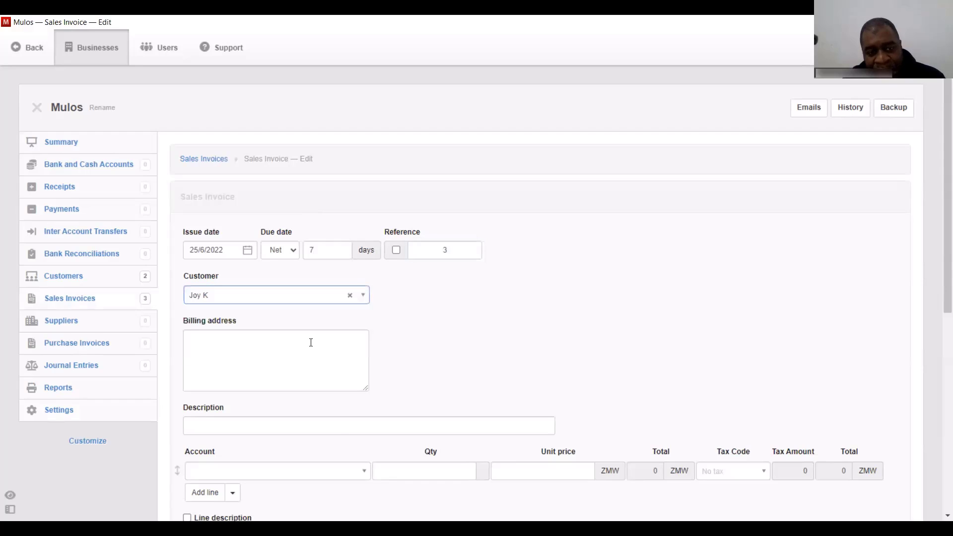
# - Give the invoice line a unit price of 7000 taxed under WHT and VAT
pyautogui.click(264, 474)
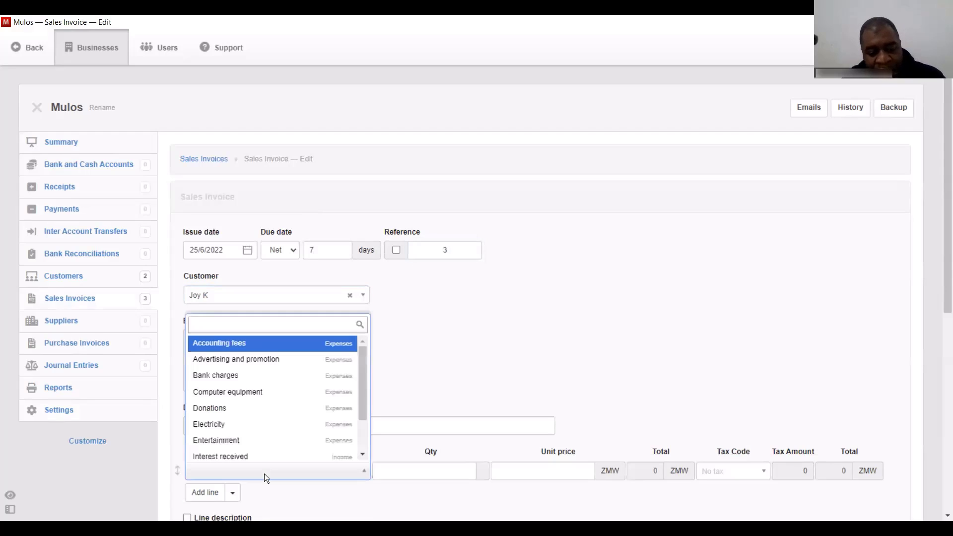
pyautogui.write('a')
pyautogui.press('Escape')
pyautogui.click(545, 475)
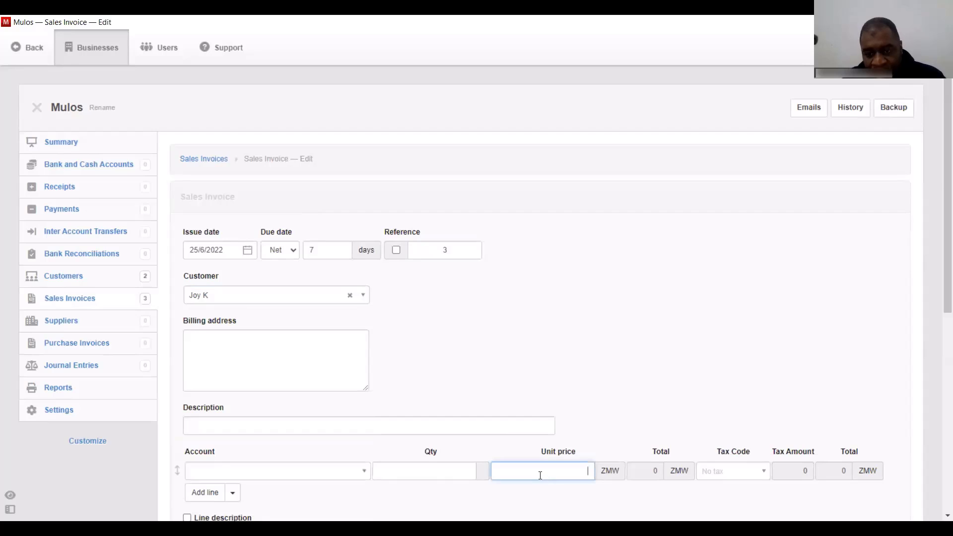
pyautogui.write('7000')
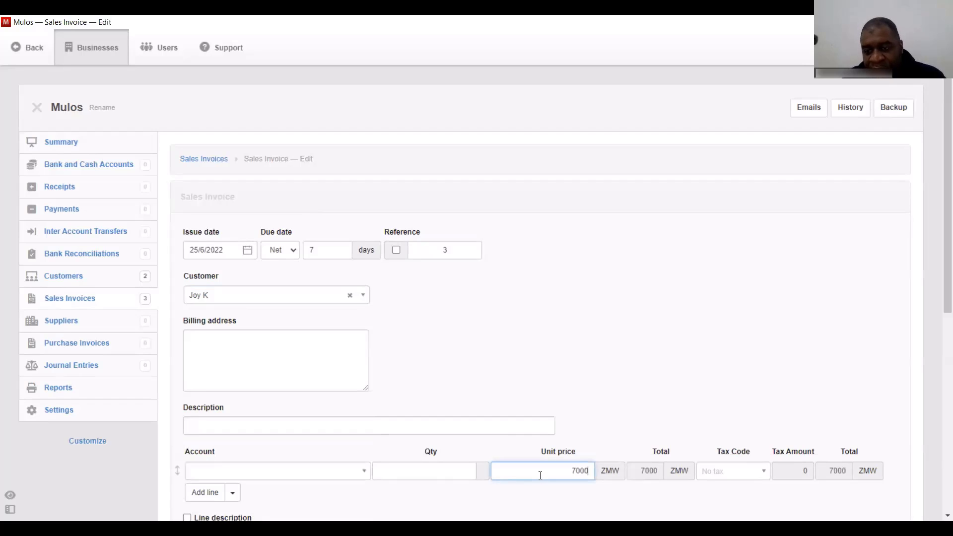
pyautogui.scroll(-4, 764, 290)
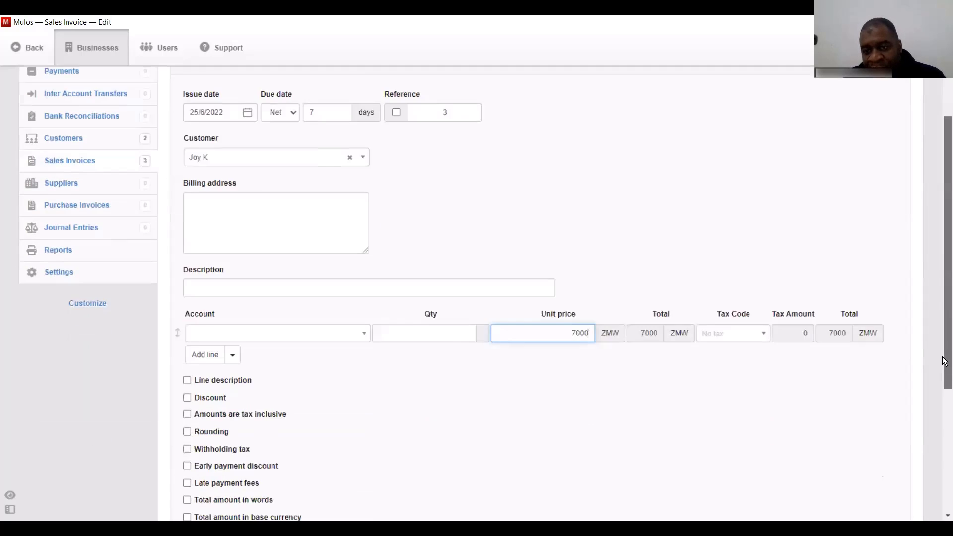
pyautogui.click(762, 262)
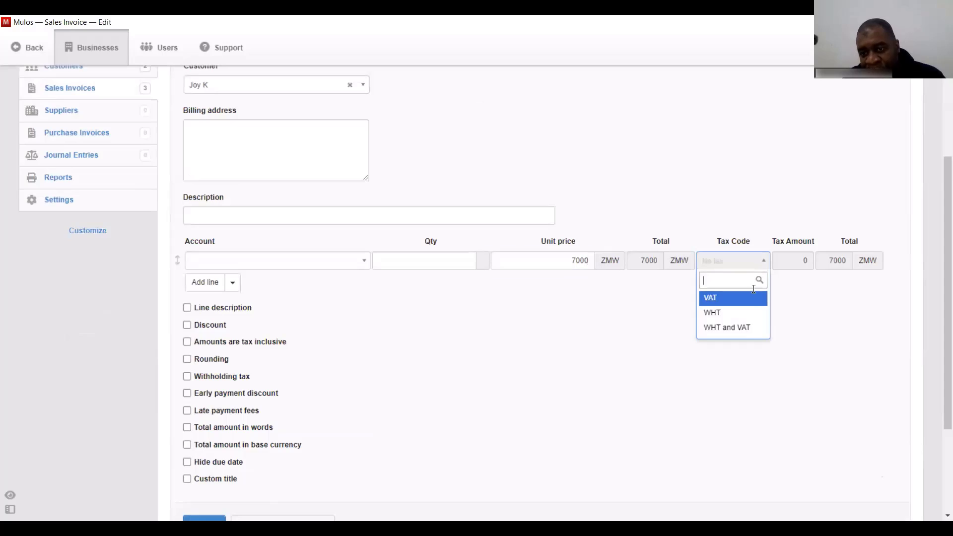
pyautogui.click(737, 329)
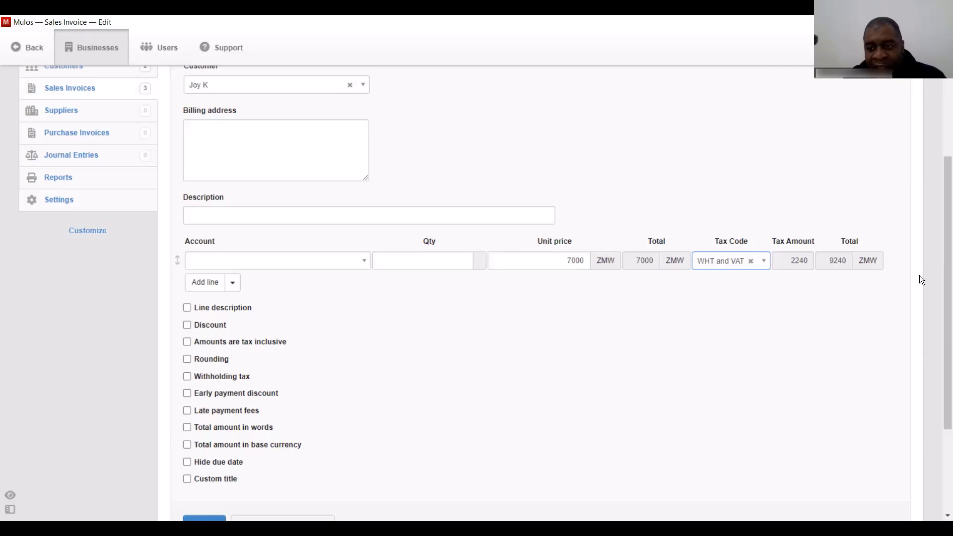
pyautogui.moveTo(943, 291); pyautogui.dragTo(945, 329)
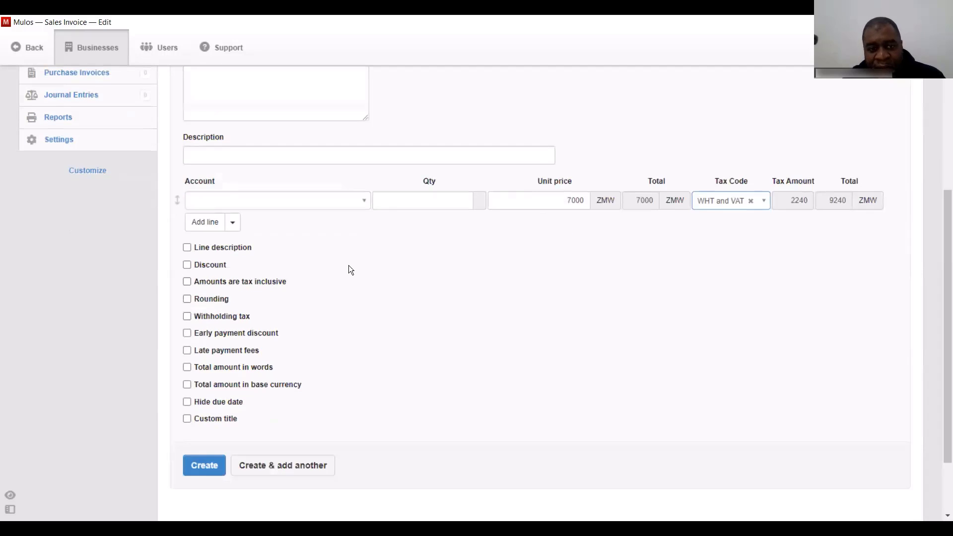
# - Describe the line as 'Billboards' and save the invoice, totalling 9240
pyautogui.click(209, 247)
pyautogui.click(388, 201)
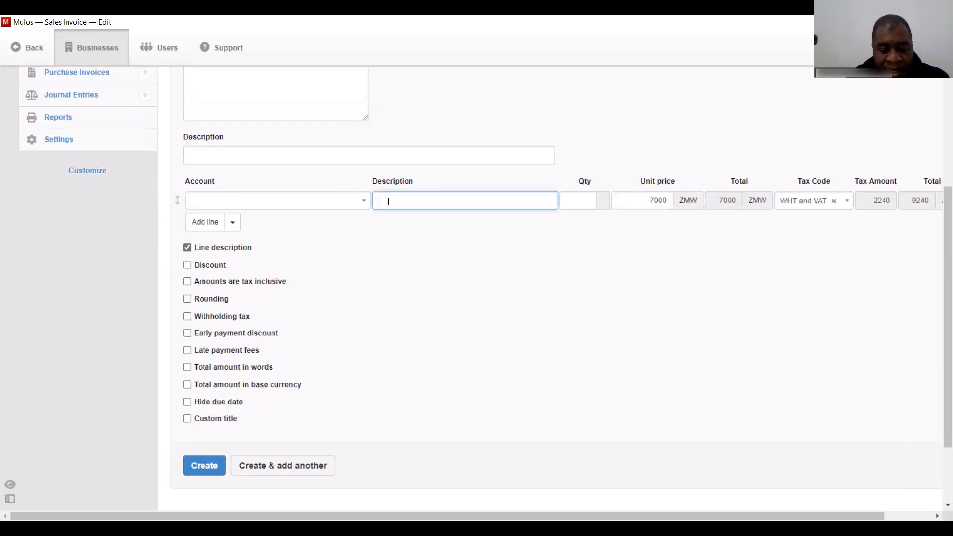
pyautogui.write('Billboa')
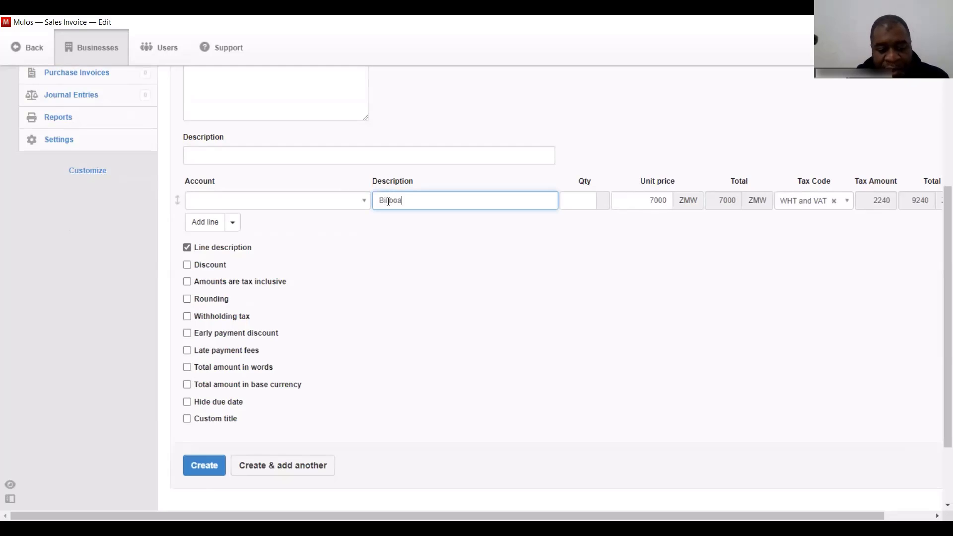
pyautogui.write('rds')
pyautogui.scroll(-2, 388, 201)
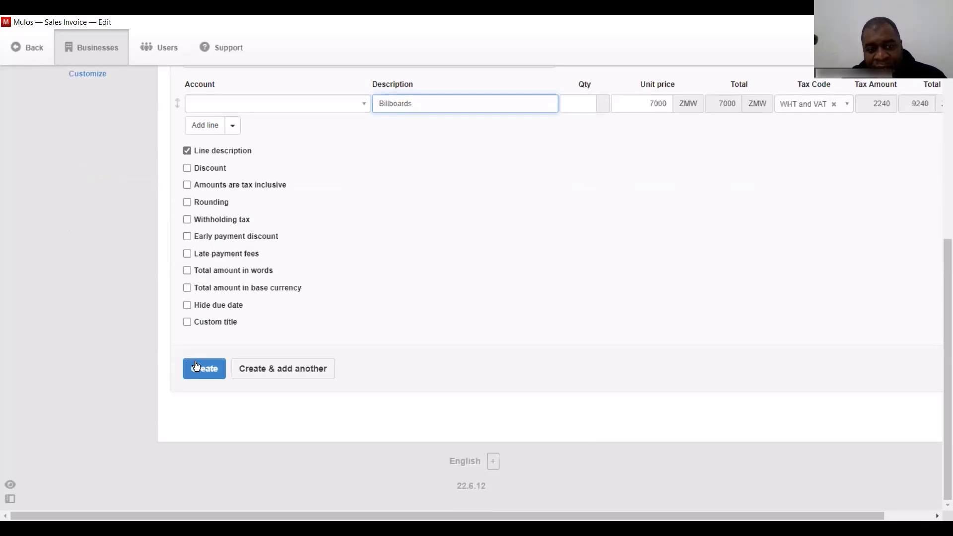
pyautogui.click(196, 367)
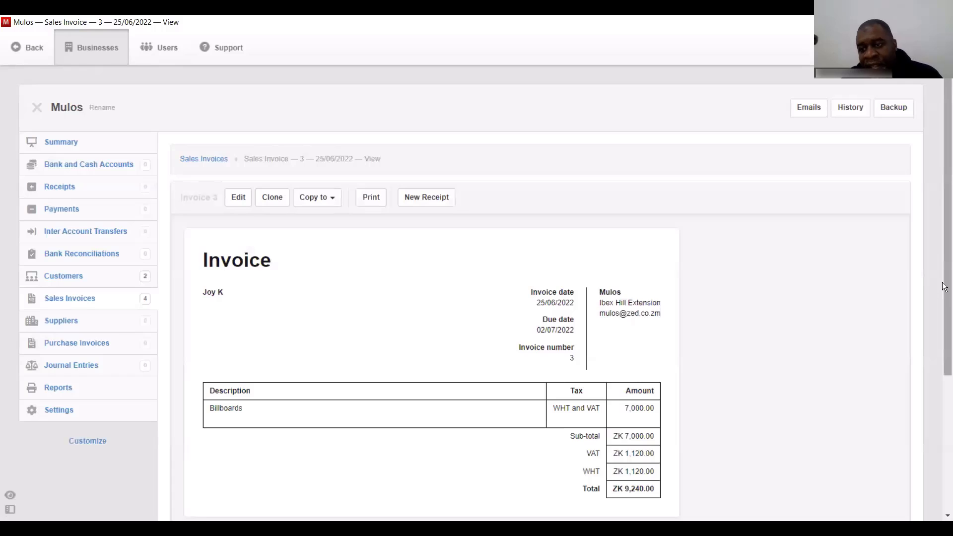
# - Review the VAT and WHT amounts on invoice 3 (ZK 9,240.00), then go to Suppliers
pyautogui.moveTo(945, 296); pyautogui.dragTo(944, 355)
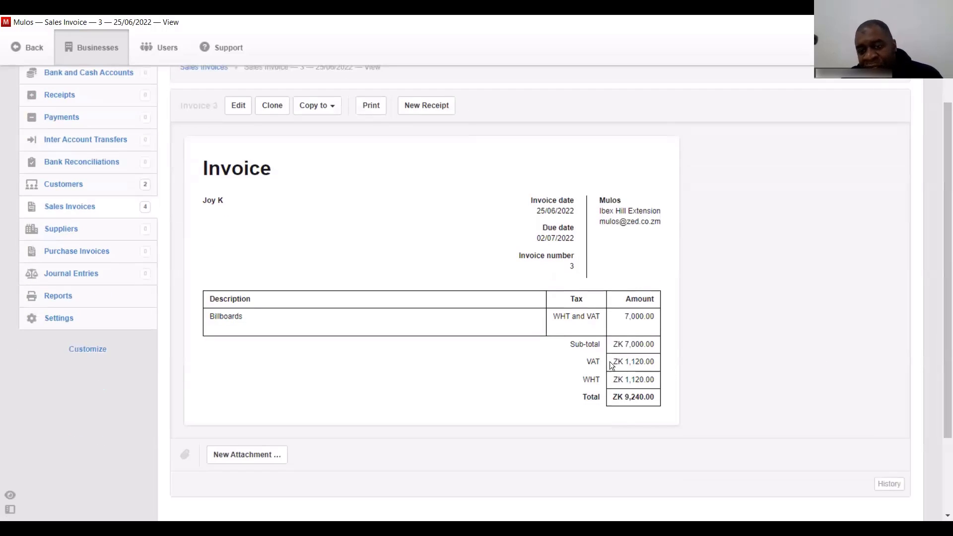
pyautogui.moveTo(617, 362); pyautogui.dragTo(654, 378)
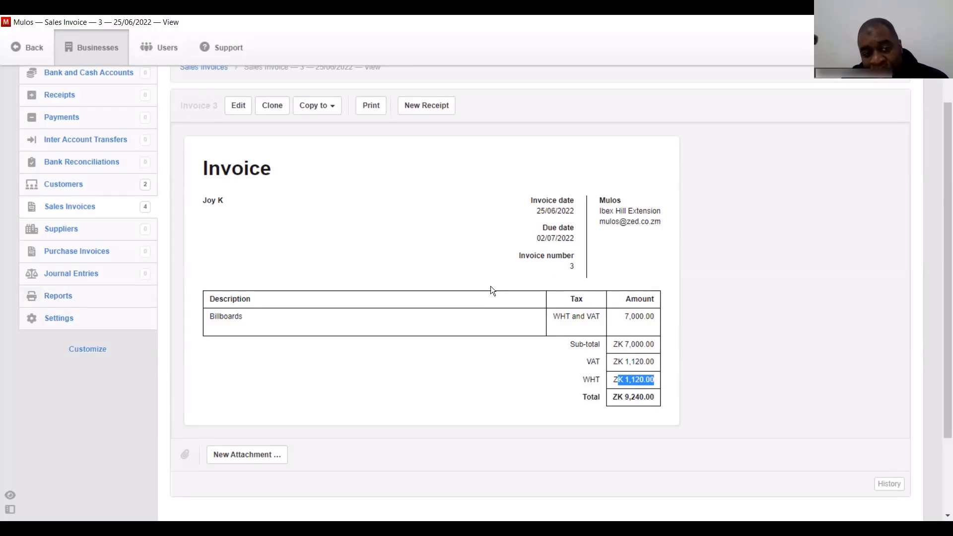
pyautogui.click(57, 229)
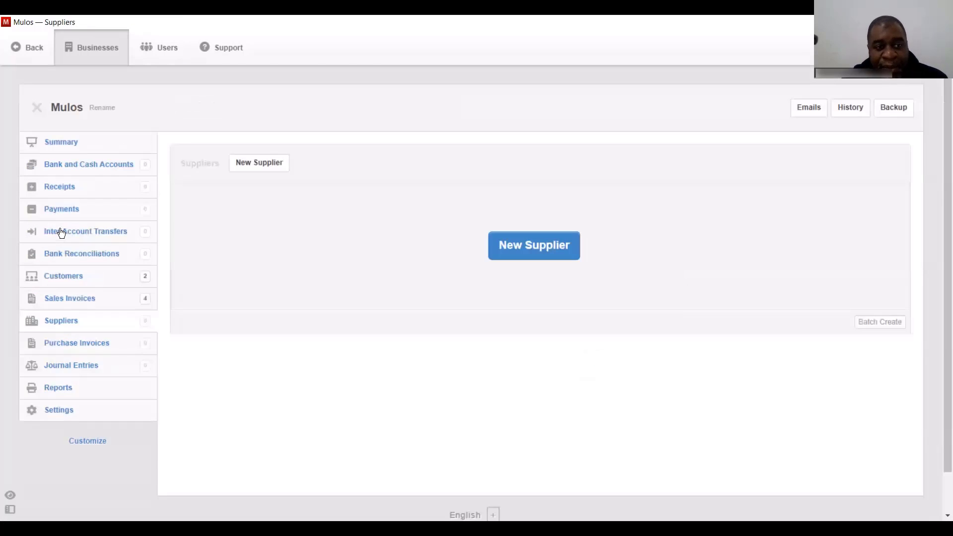
# - Create a supplier named 'Mulos Stationary'
pyautogui.click(534, 252)
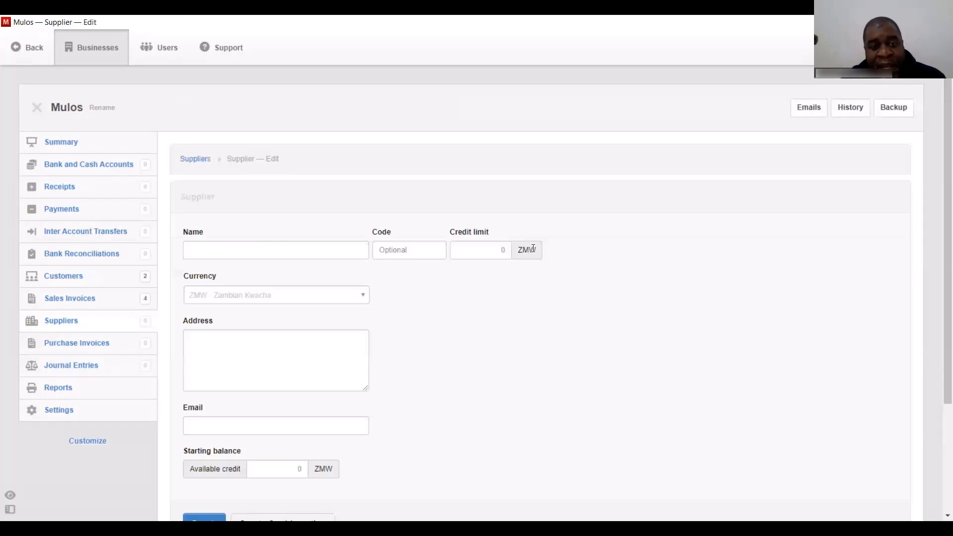
pyautogui.click(259, 249)
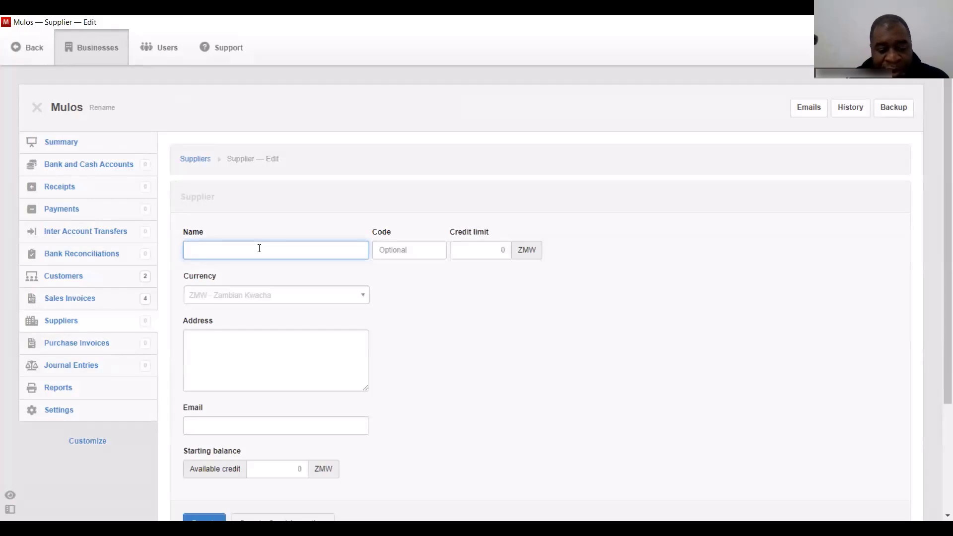
pyautogui.write('Mulos Stationary')
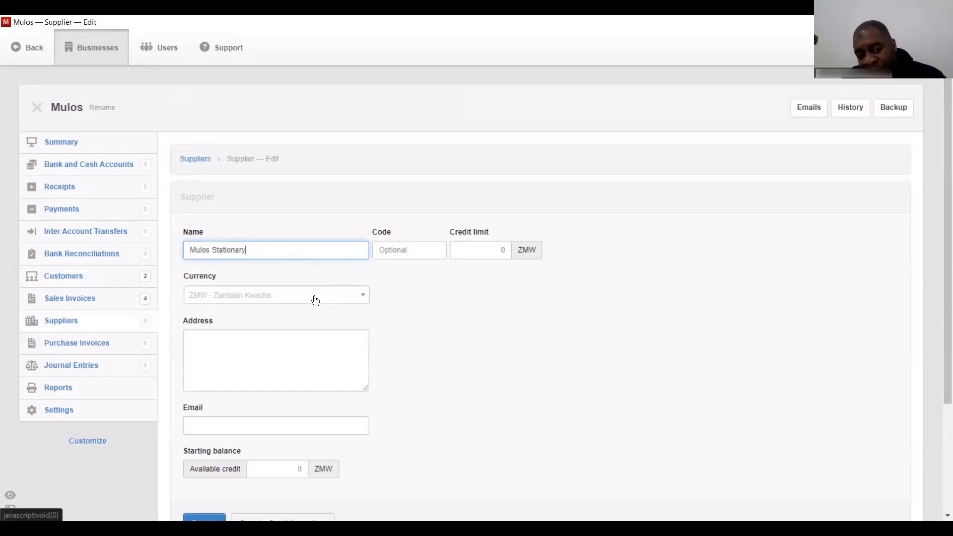
pyautogui.scroll(-2, 206, 419)
pyautogui.click(207, 419)
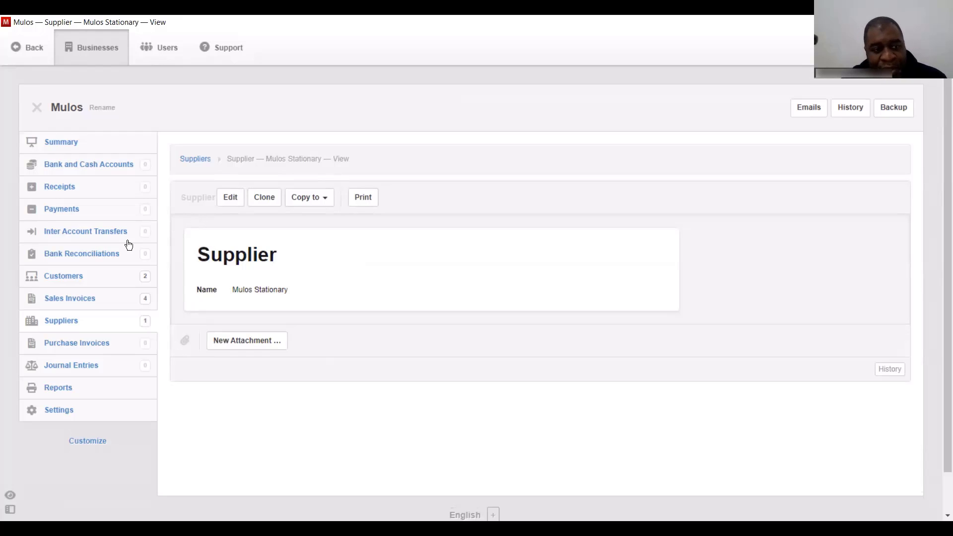
# - Clone it into a second supplier, Game Stores, and save it
pyautogui.click(262, 201)
pyautogui.scroll(-2, 944, 193)
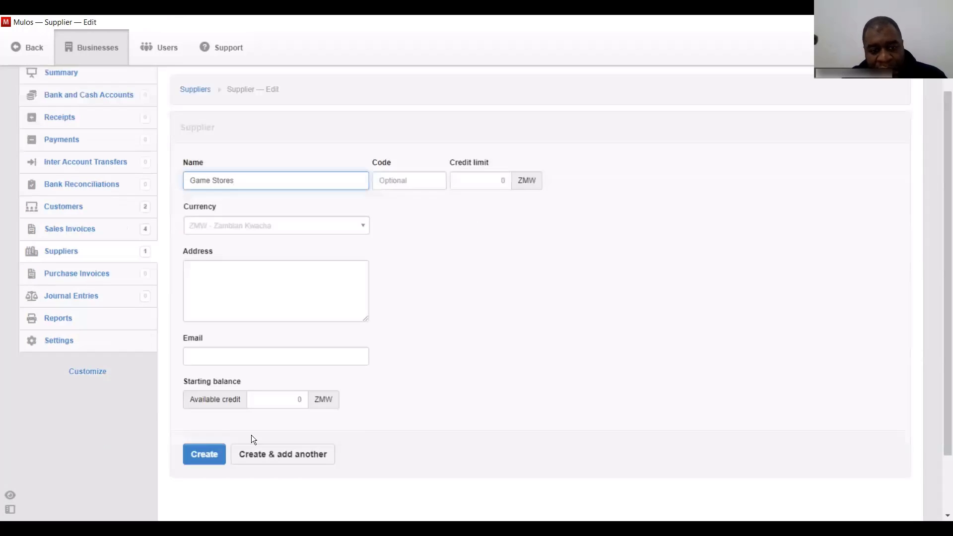
pyautogui.click(206, 454)
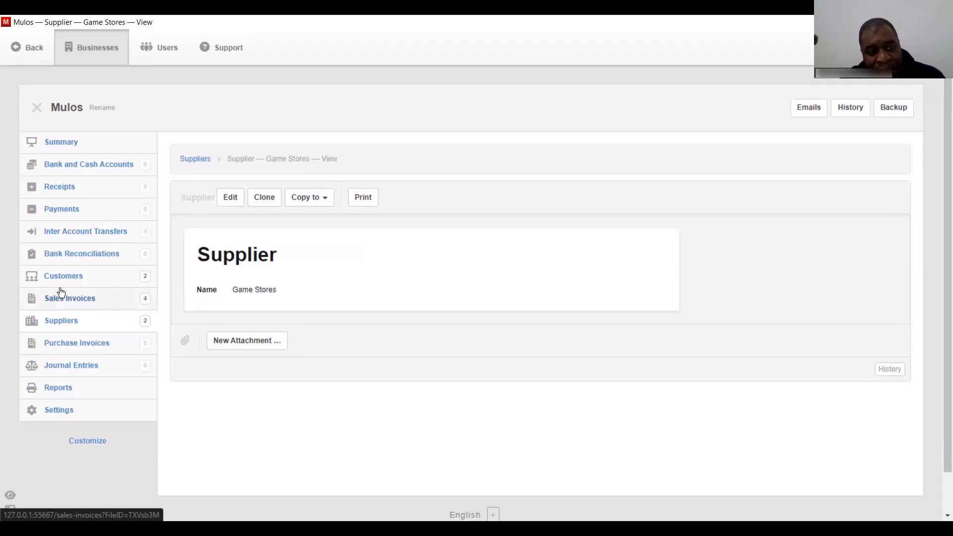
# - Start a new purchase invoice due net 30 days with reference 3555
pyautogui.click(77, 348)
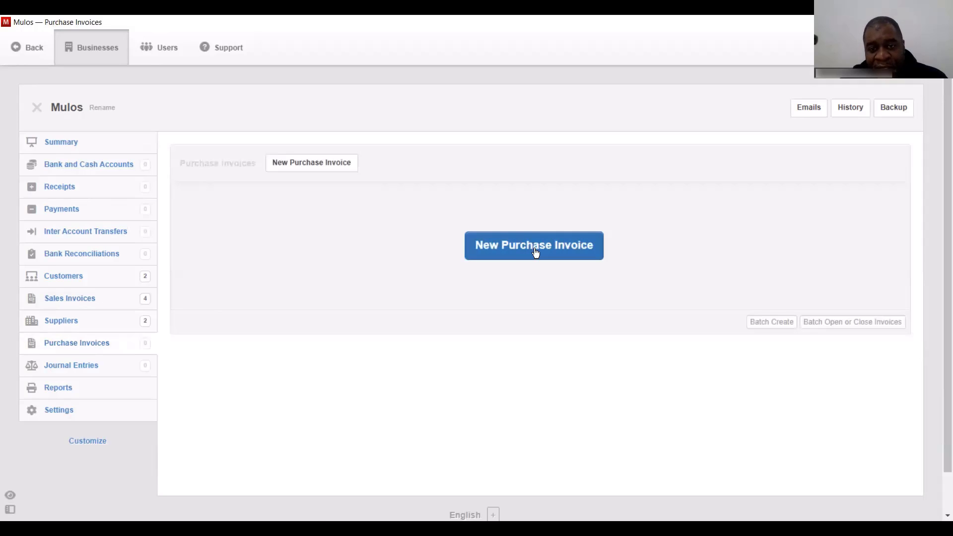
pyautogui.click(513, 249)
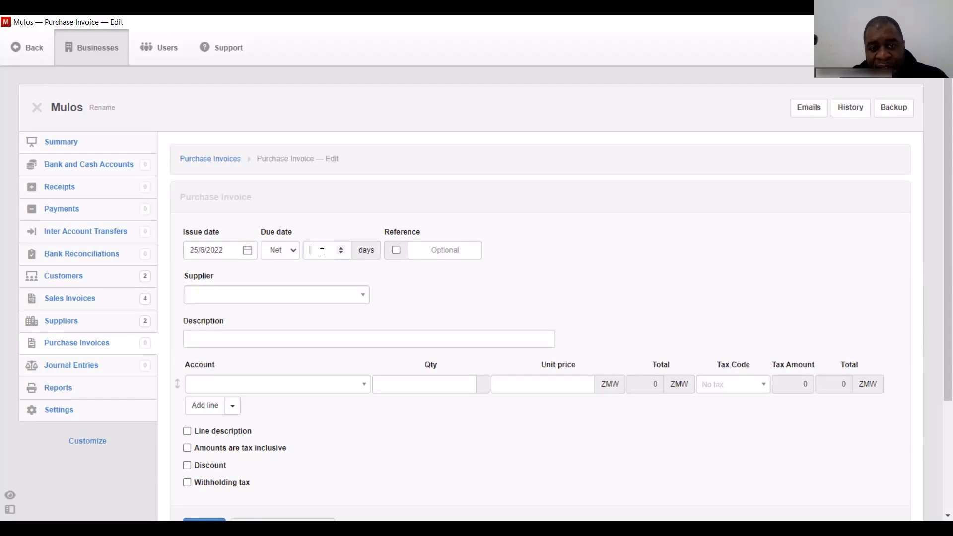
pyautogui.write('30')
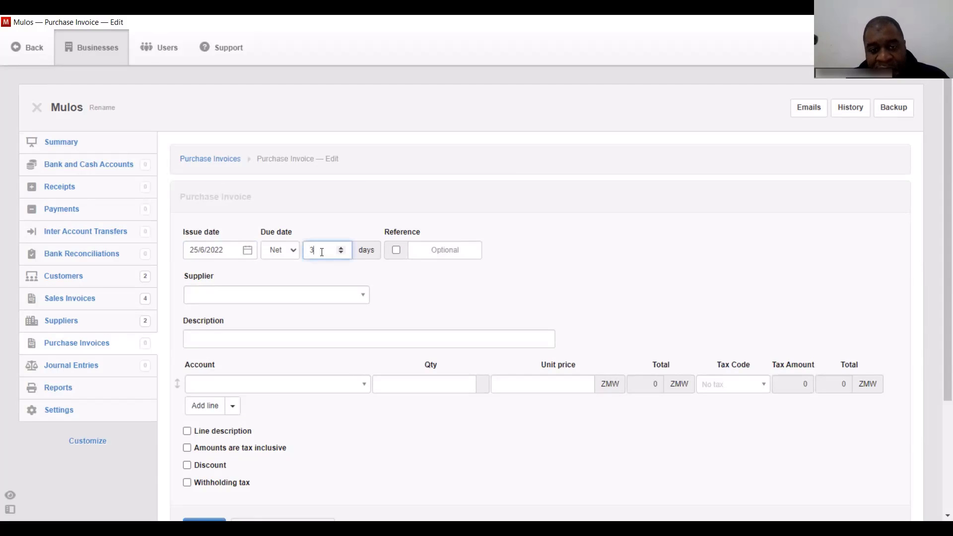
pyautogui.click(435, 251)
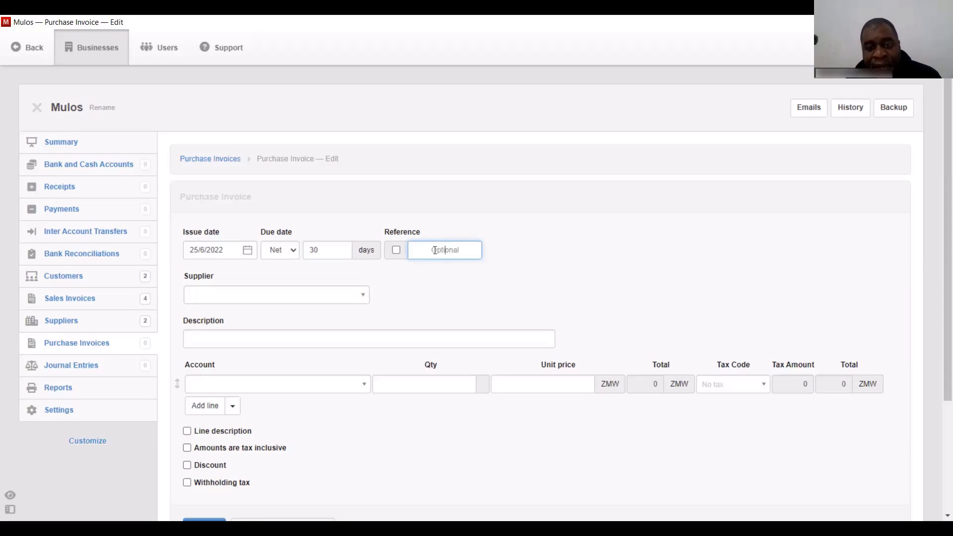
pyautogui.write('3555')
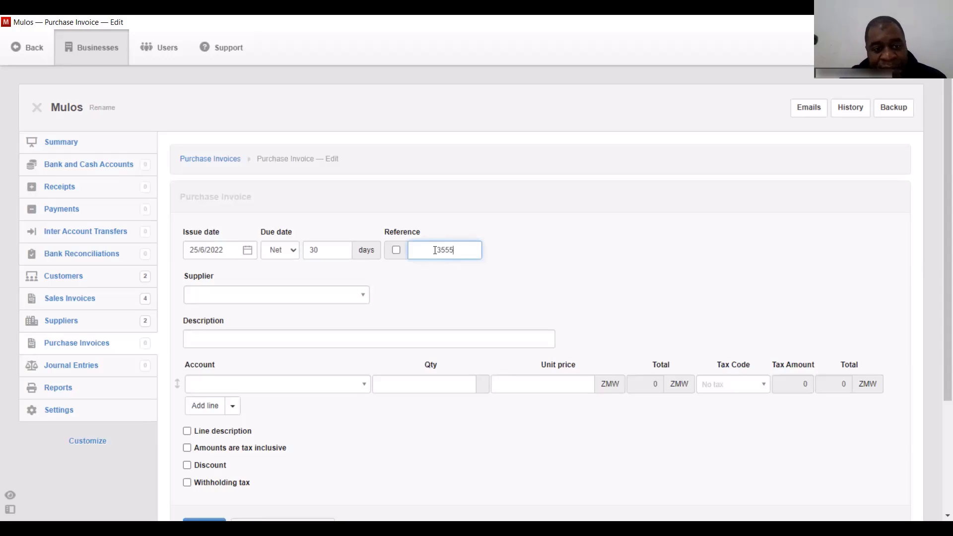
pyautogui.click(309, 296)
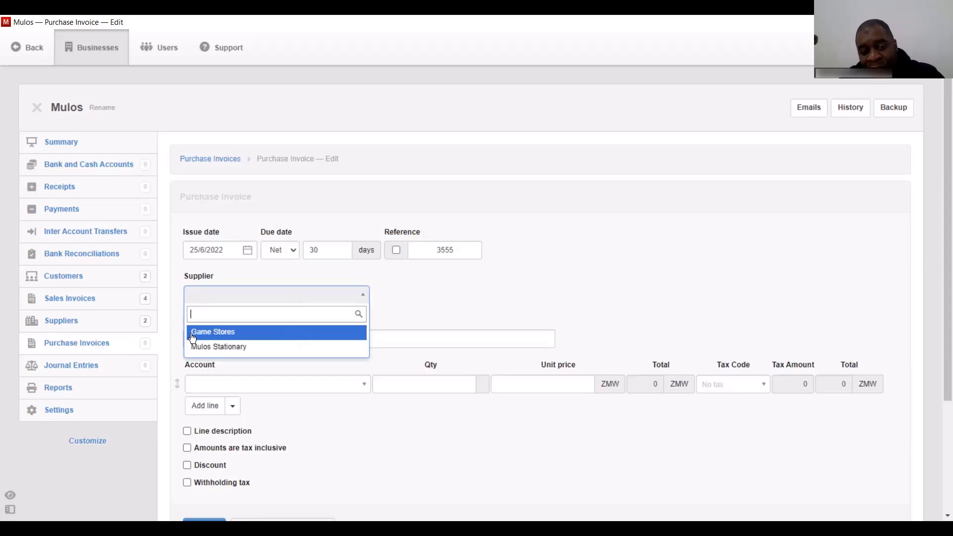
# - Bill Mulos Stationary for a 'Toner' line charged to Printing and stationery
pyautogui.click(220, 347)
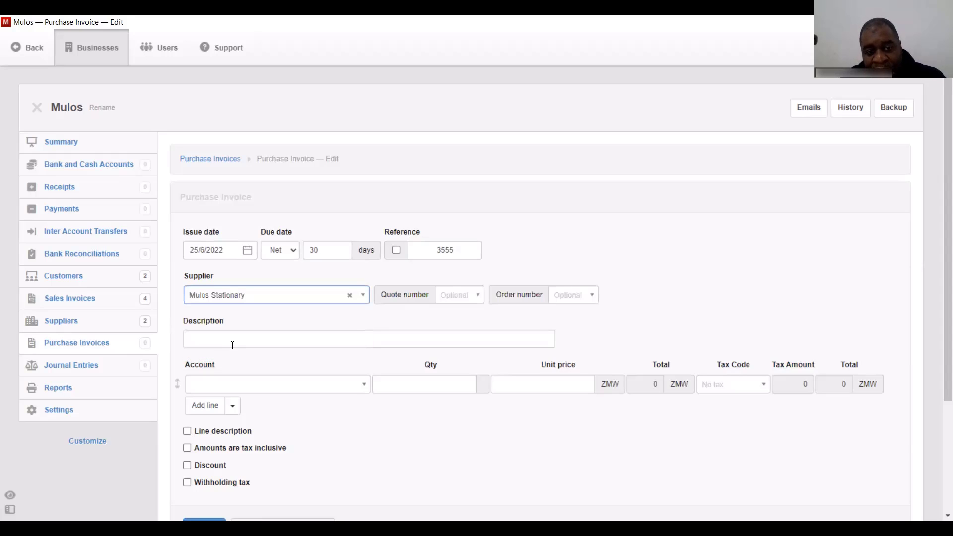
pyautogui.click(234, 384)
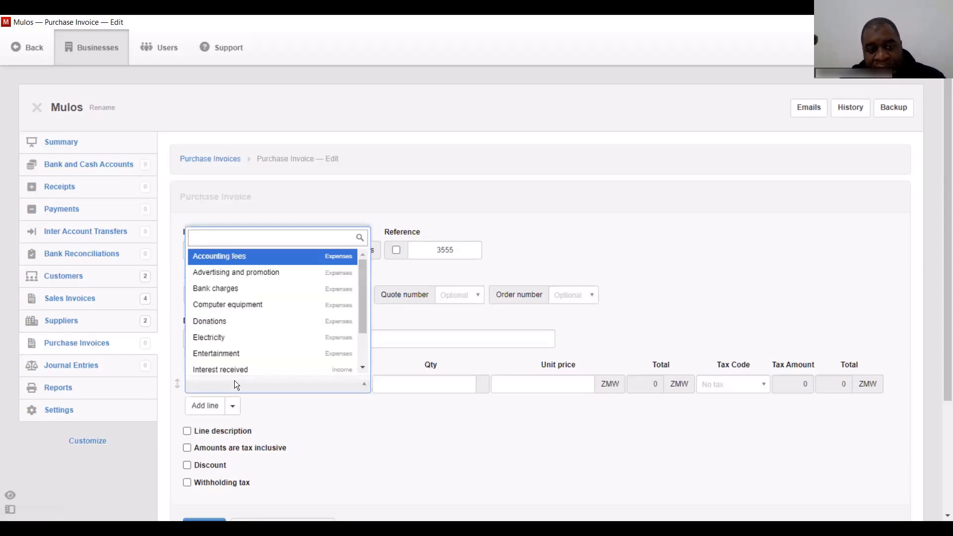
pyautogui.write('sta')
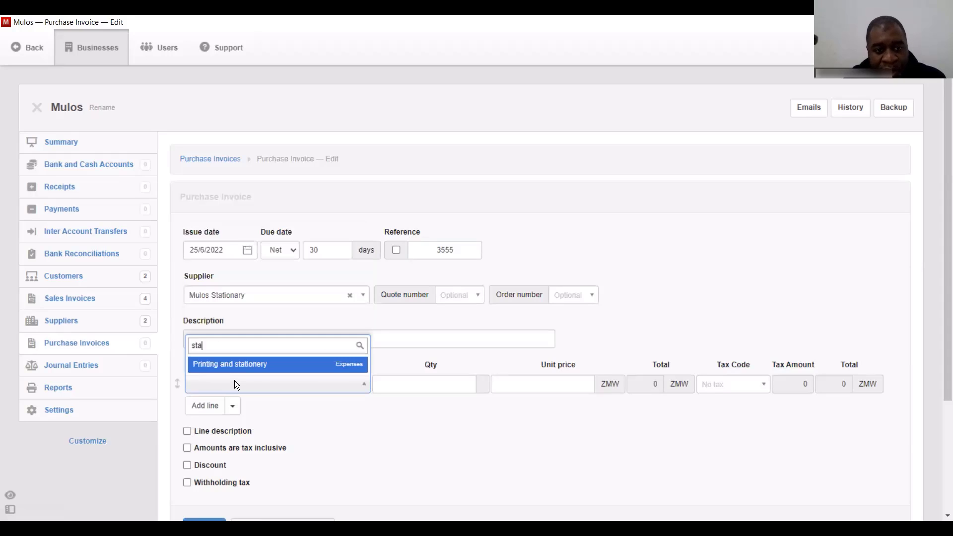
pyautogui.click(245, 365)
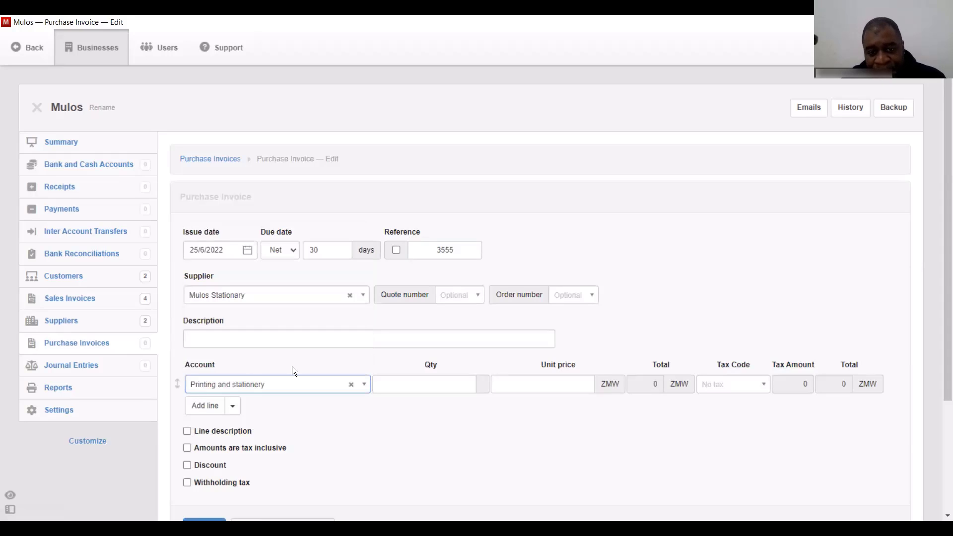
pyautogui.click(453, 390)
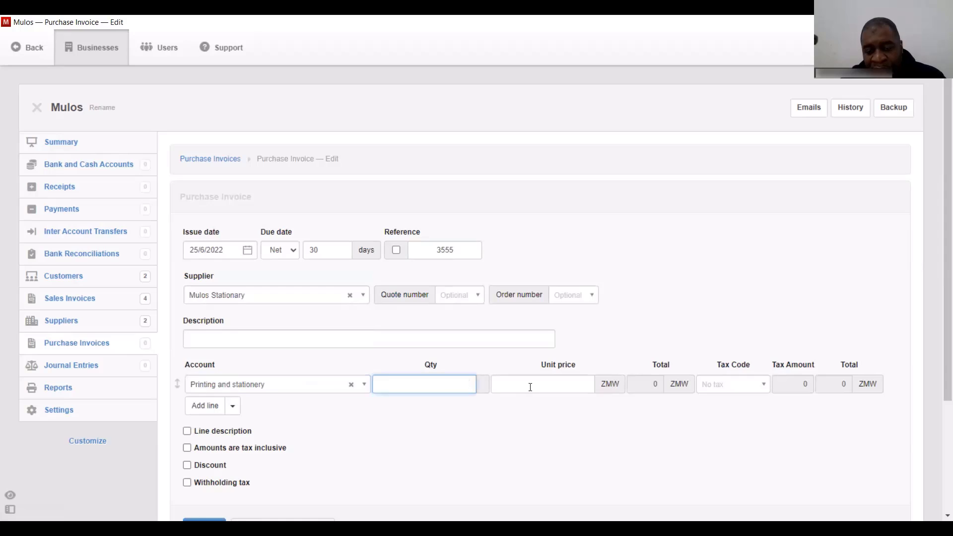
pyautogui.click(188, 431)
pyautogui.click(390, 385)
pyautogui.write('Toner')
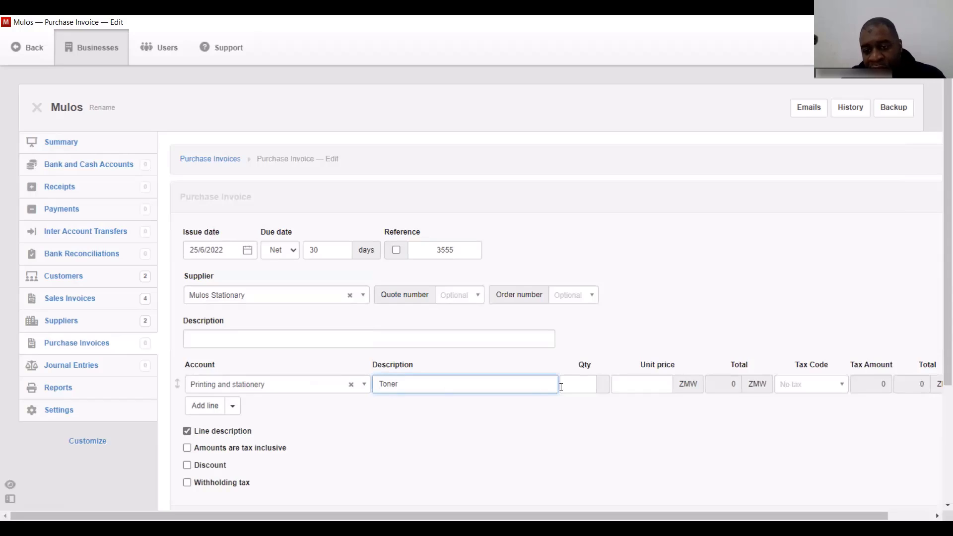
# - Set Toner to quantity 1 at 1850 with VAT, then add an empty second line
pyautogui.click(672, 390)
pyautogui.click(586, 388)
pyautogui.write('1')
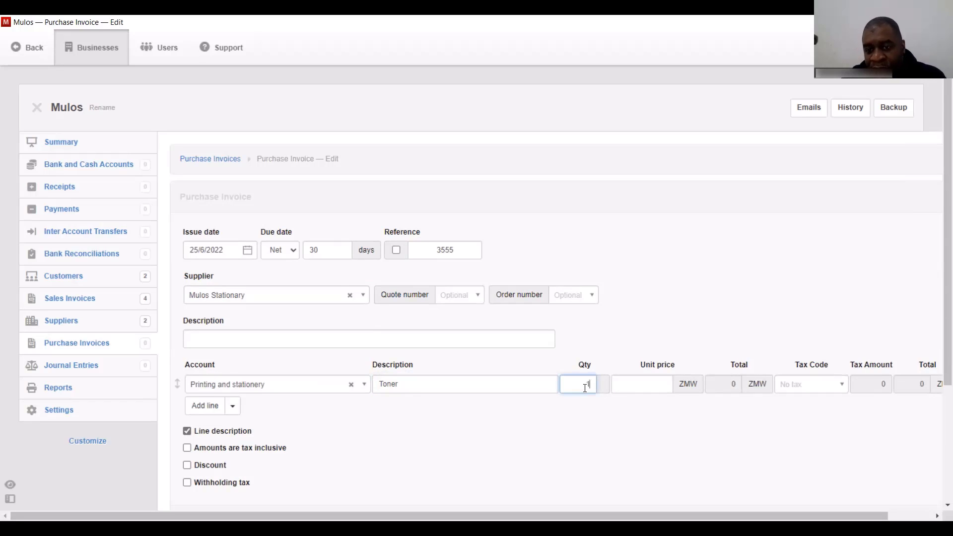
pyautogui.write('1850')
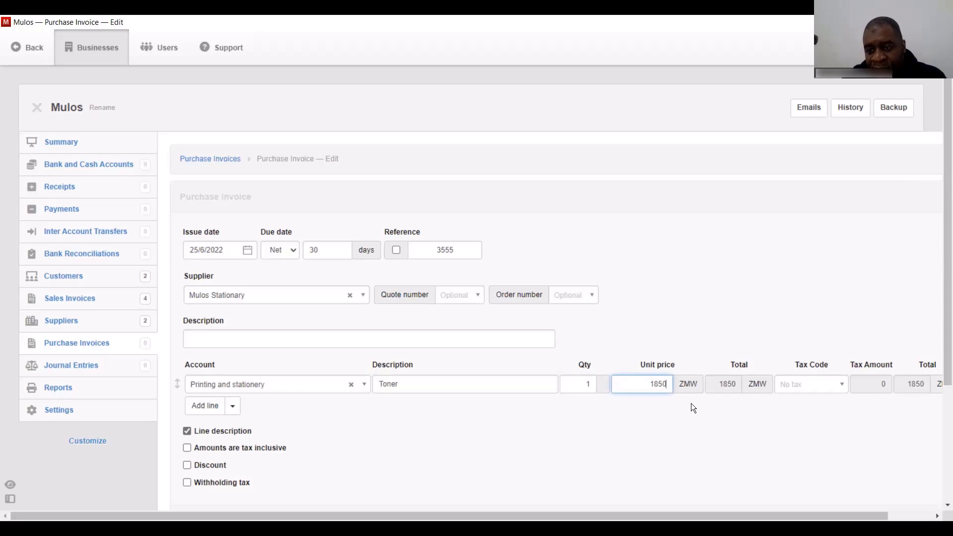
pyautogui.click(834, 385)
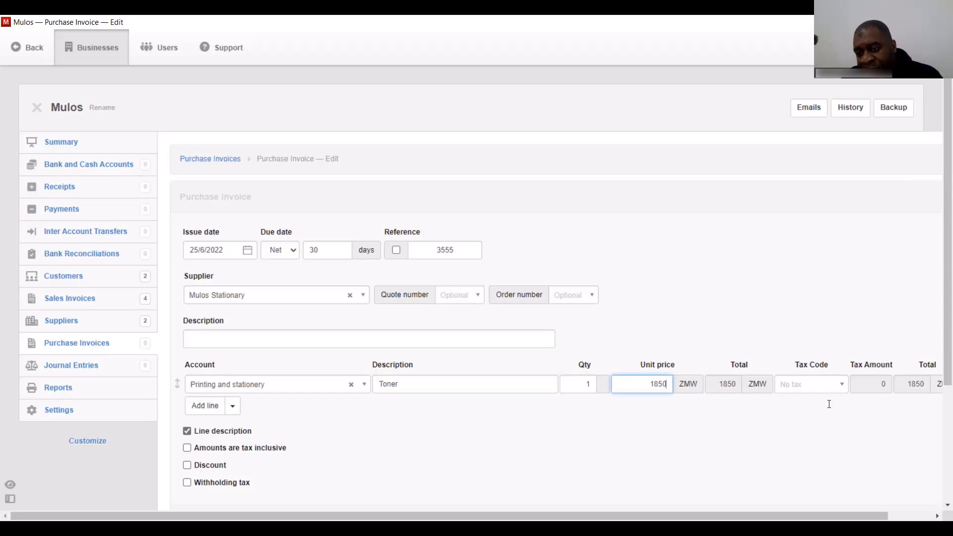
pyautogui.click(827, 421)
pyautogui.scroll(-2, 663, 370)
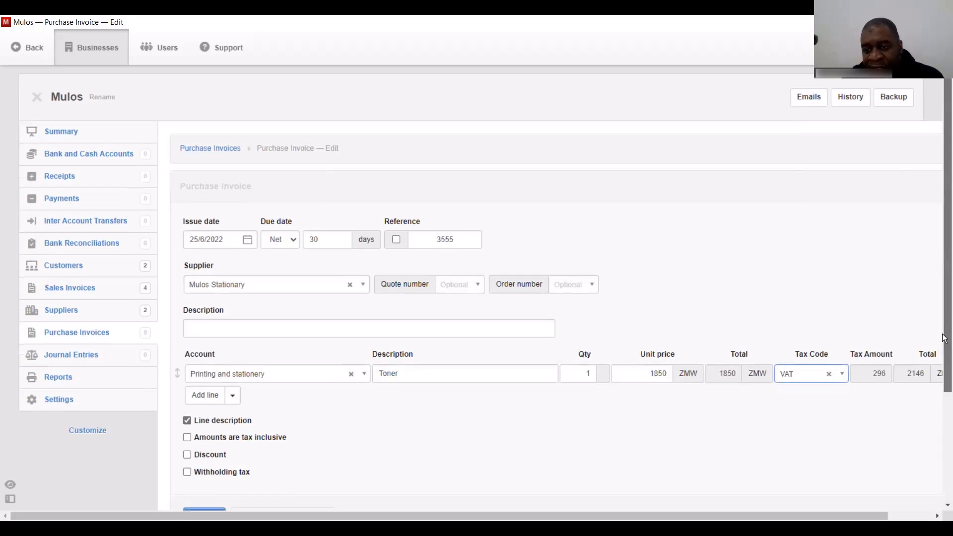
pyautogui.click(208, 329)
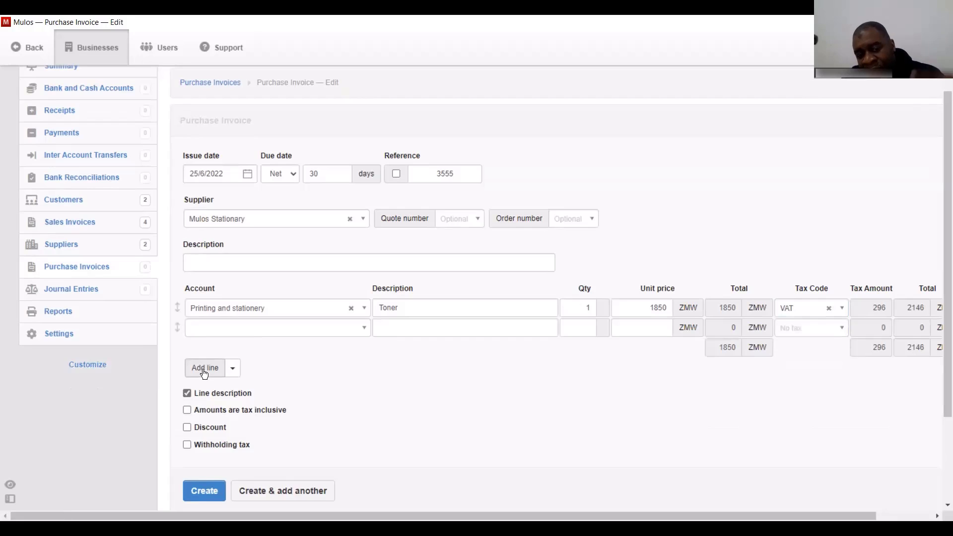
# - Fill the second line as Paper under Printing and stationery, quantity 5 at 195
pyautogui.click(224, 327)
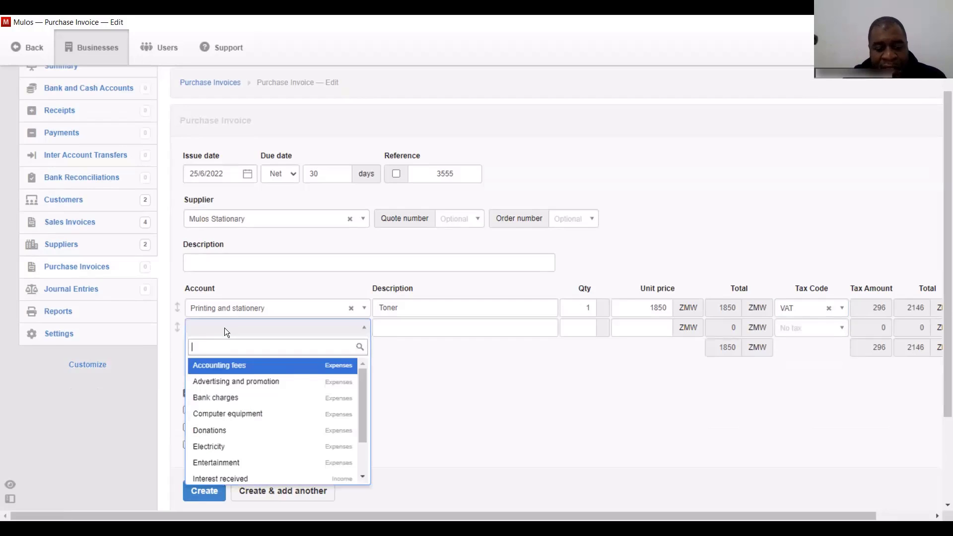
pyautogui.write('print')
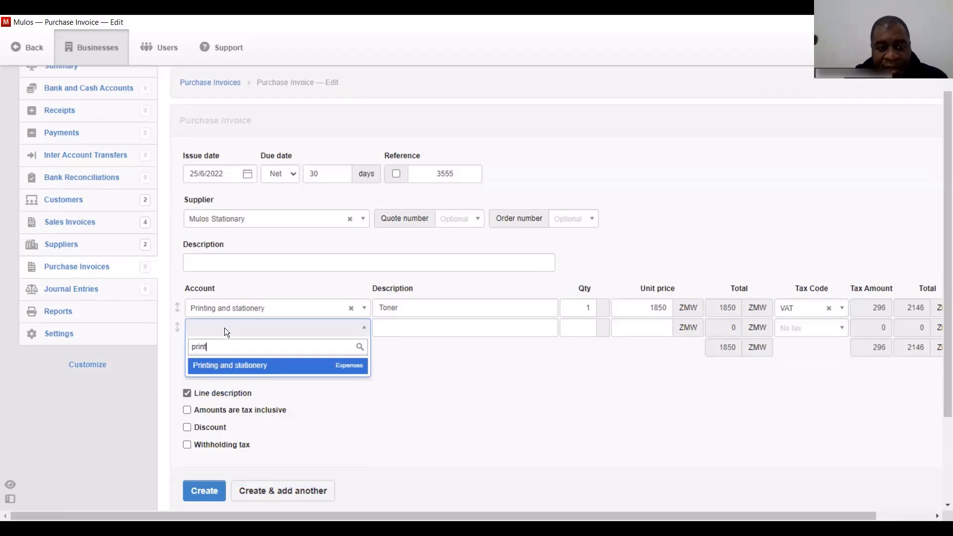
pyautogui.click(250, 367)
pyautogui.click(394, 329)
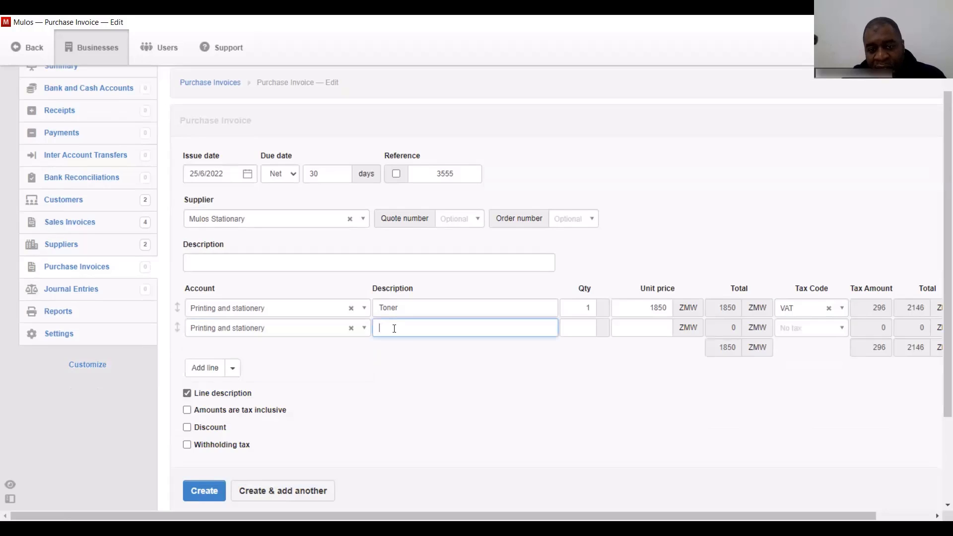
pyautogui.write('Paper')
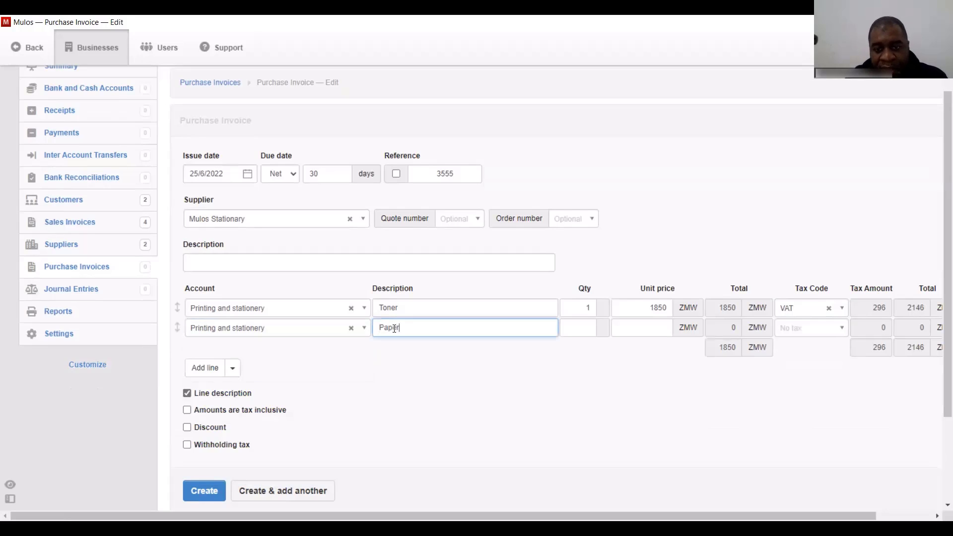
pyautogui.click(583, 329)
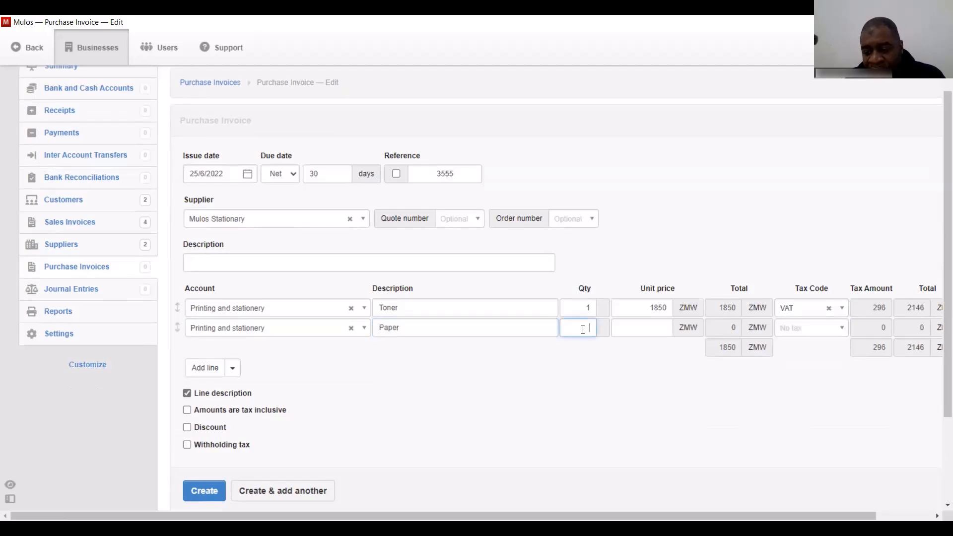
pyautogui.write('5')
pyautogui.press('Tab')
pyautogui.write('195')
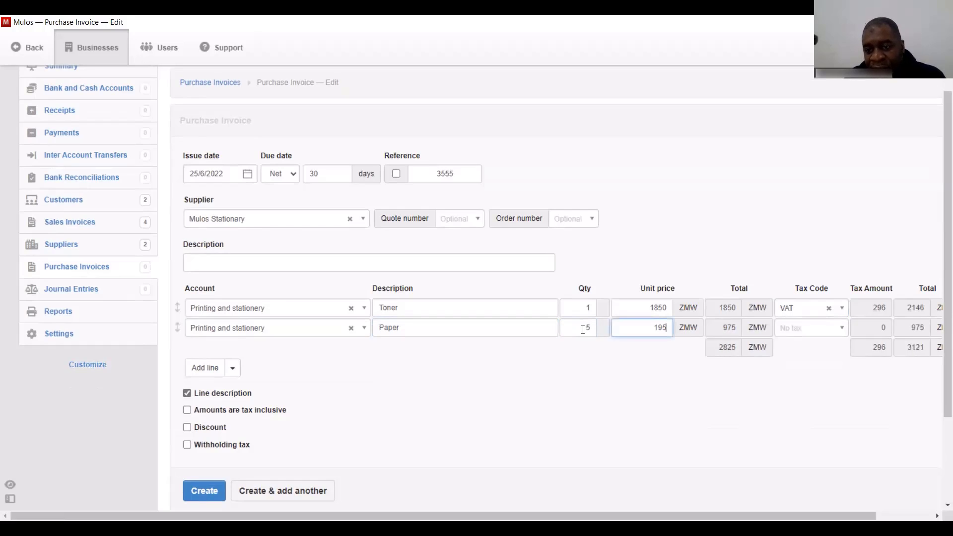
pyautogui.press('Tab')
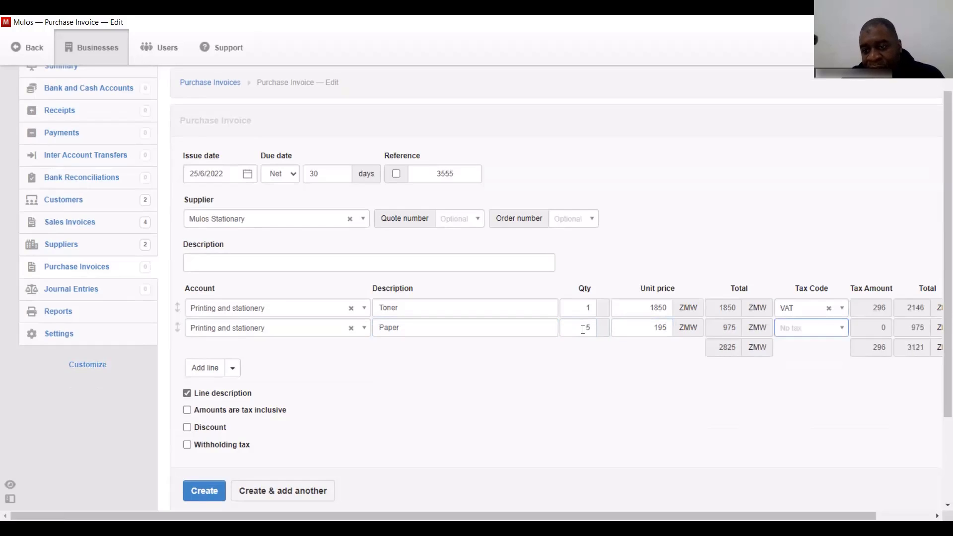
# - Remove tax from the Paper and Toner lines, mark amounts tax inclusive, and save the invoice
pyautogui.click(813, 328)
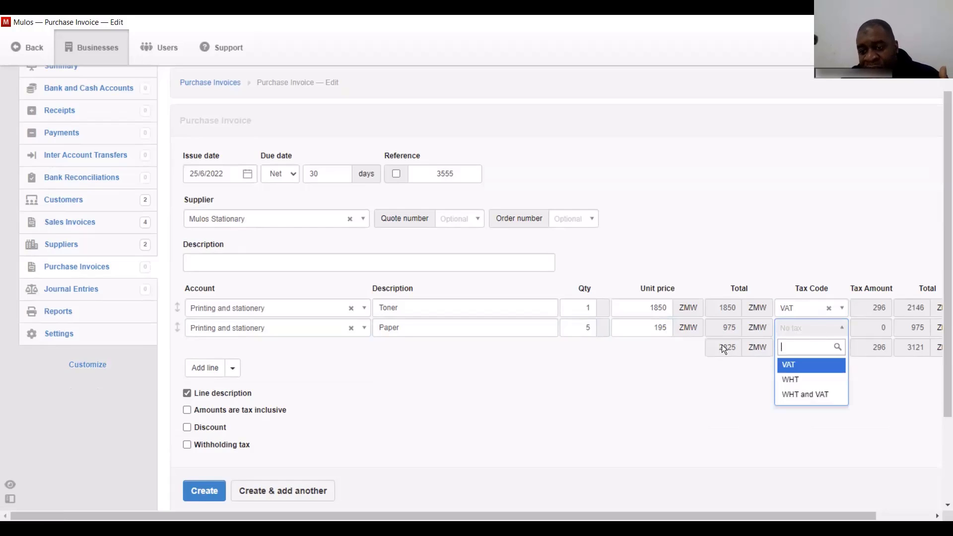
pyautogui.click(669, 381)
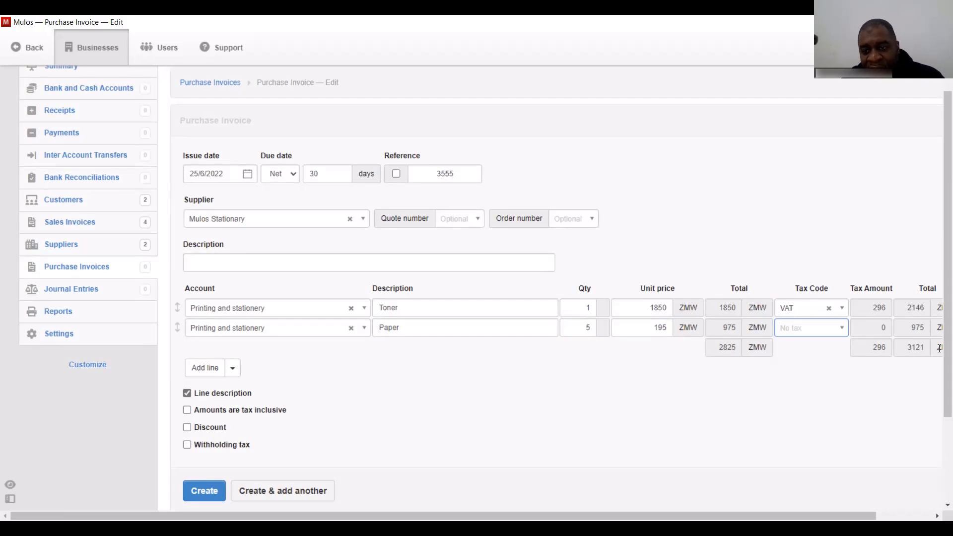
pyautogui.click(829, 310)
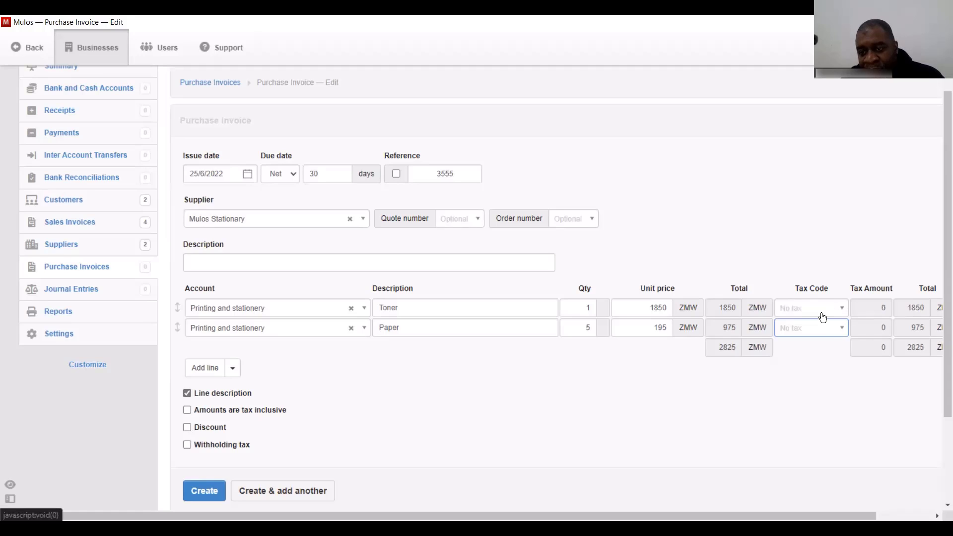
pyautogui.click(186, 409)
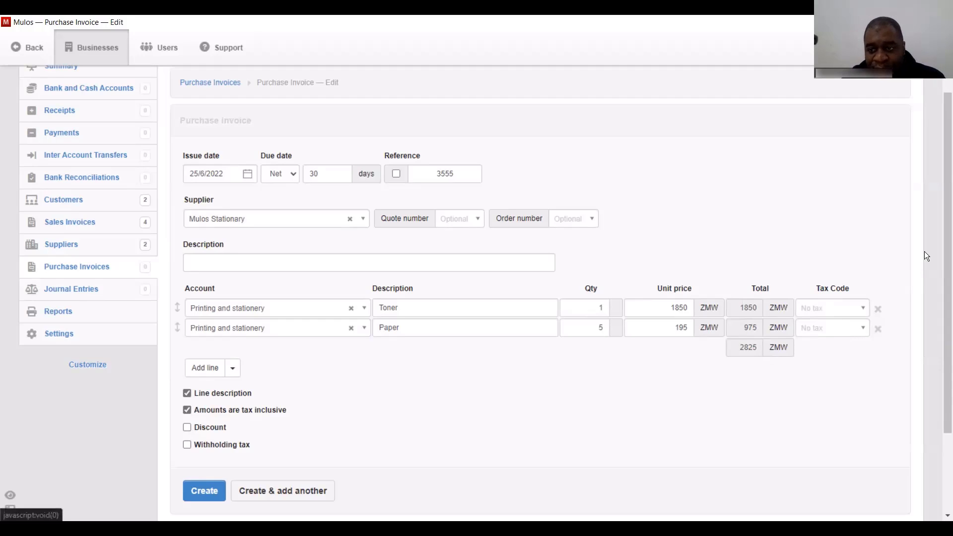
pyautogui.moveTo(944, 215); pyautogui.dragTo(944, 266)
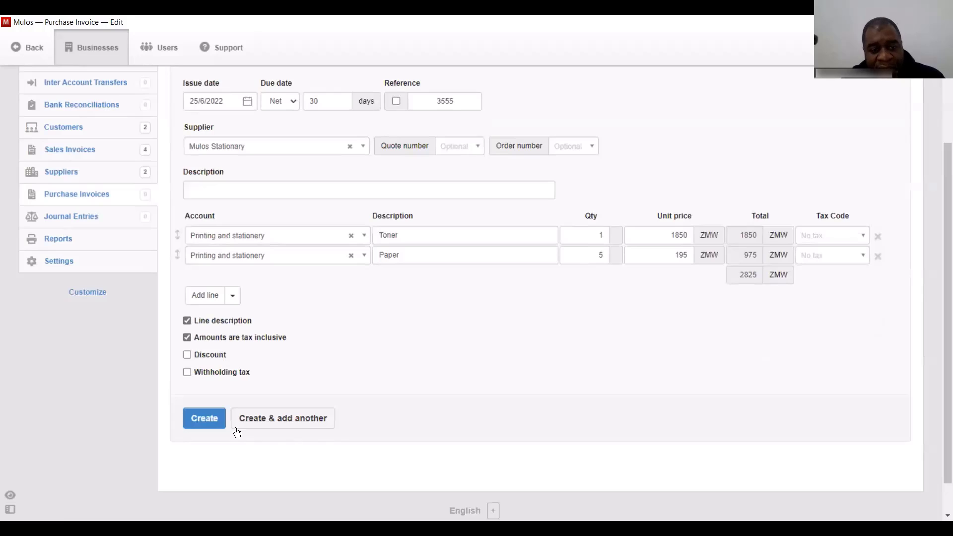
pyautogui.click(211, 424)
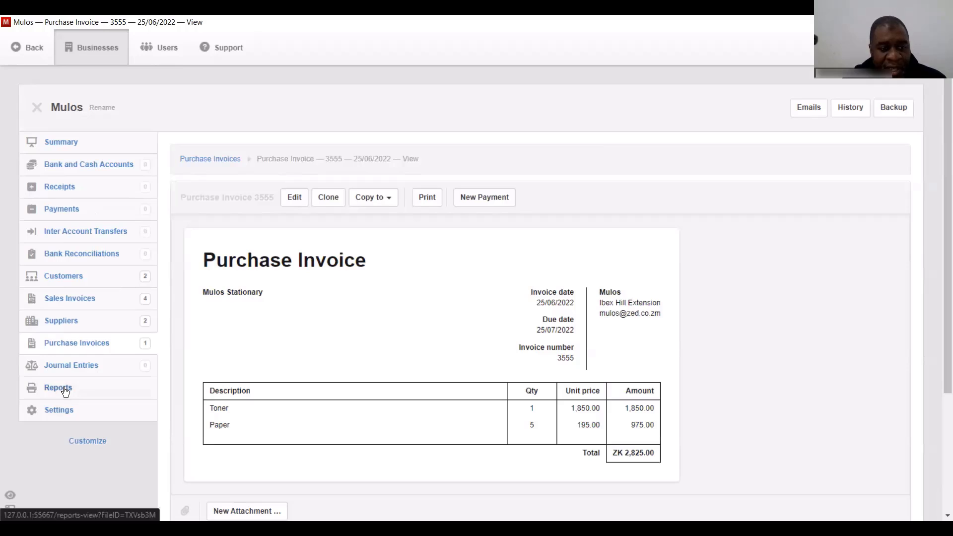
# - Create a supplier named 'Zesco' from the Suppliers list, checking its currency before saving
pyautogui.click(62, 321)
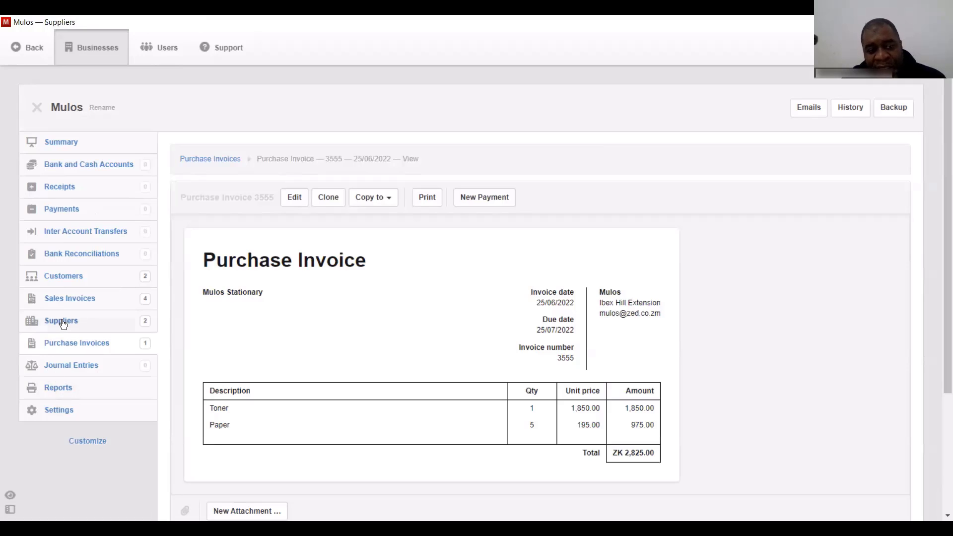
pyautogui.click(257, 164)
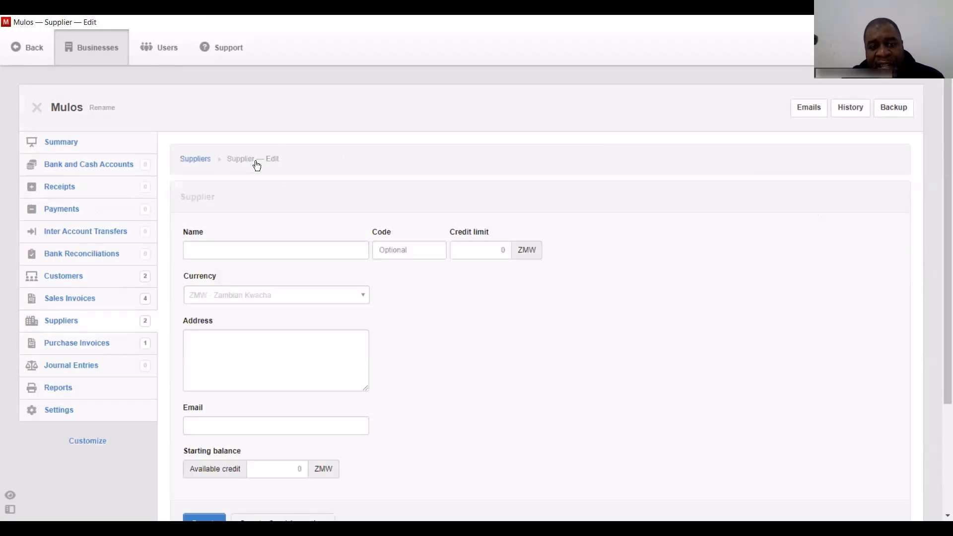
pyautogui.click(240, 249)
pyautogui.write('Zesco')
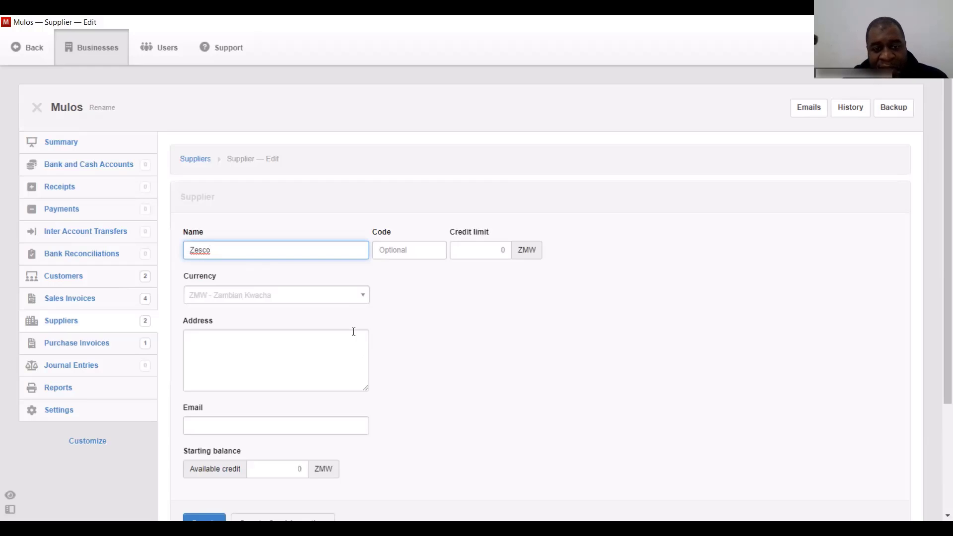
pyautogui.click(348, 295)
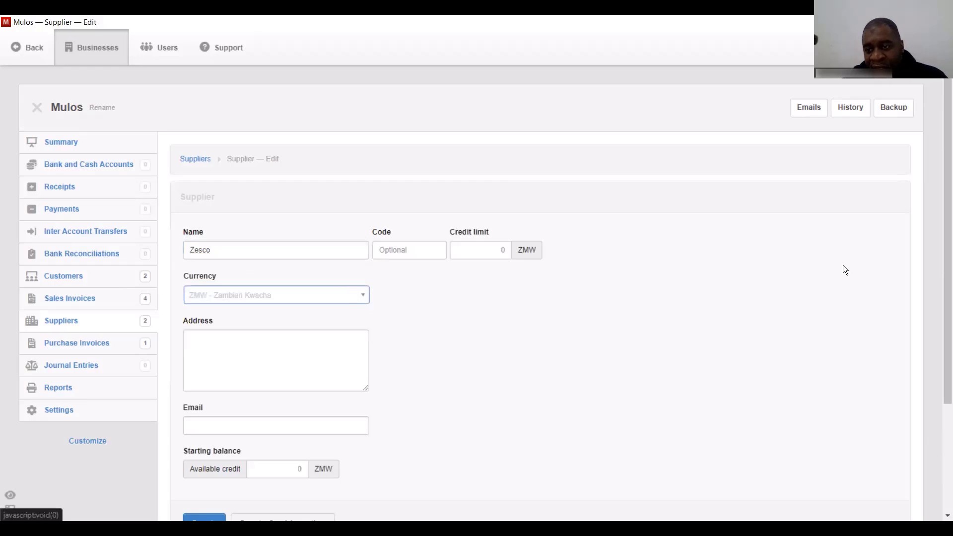
pyautogui.scroll(-3, 946, 238)
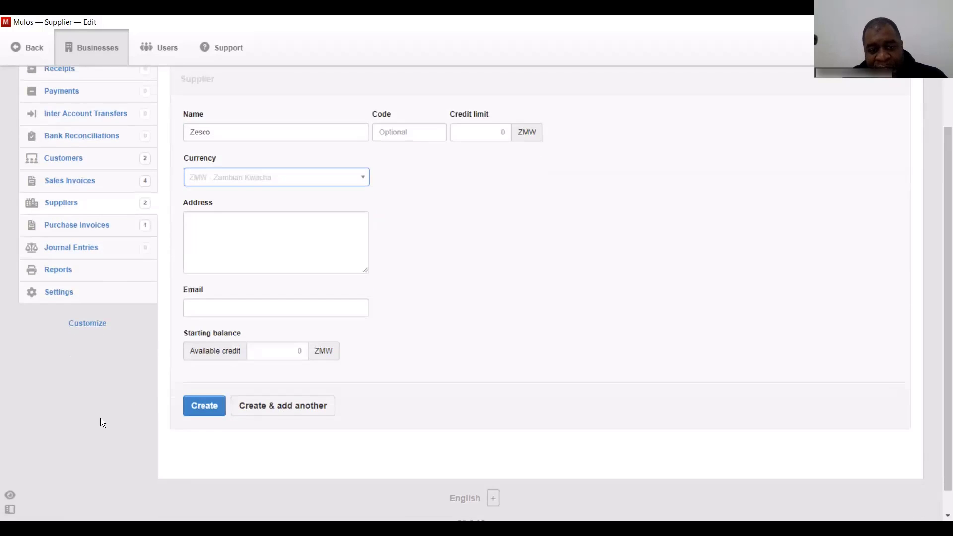
pyautogui.click(191, 414)
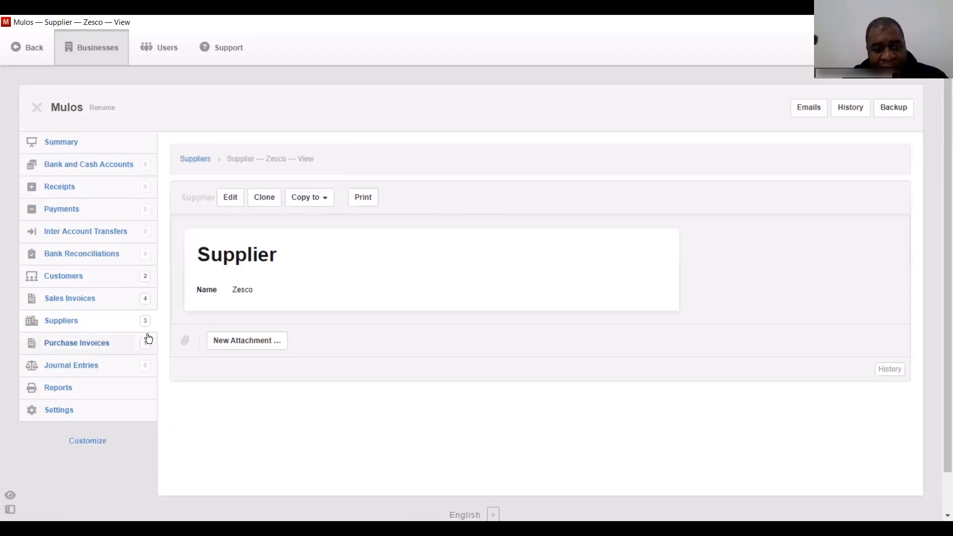
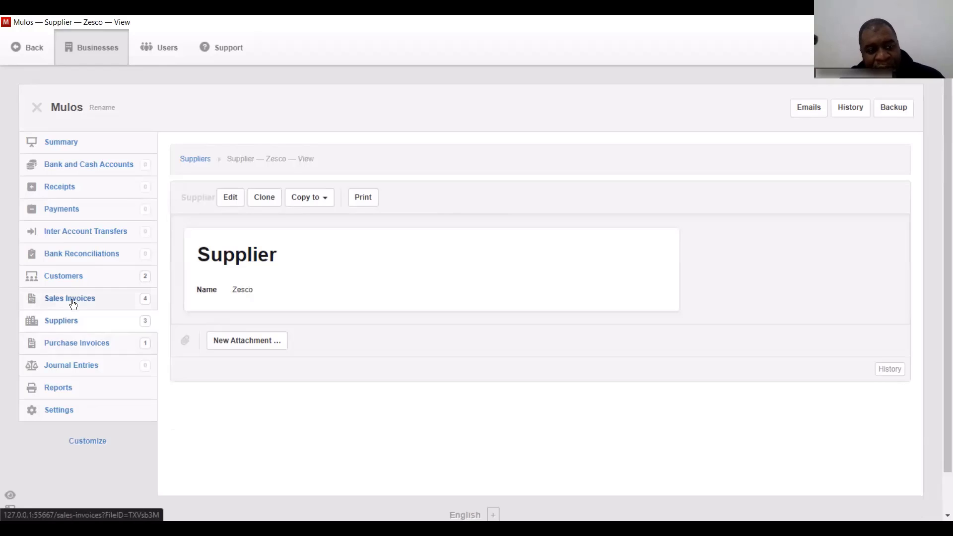
# - Show the Purchase Invoices list with the Mulos Stationary ZK 2,825.00 invoice
pyautogui.click(79, 345)
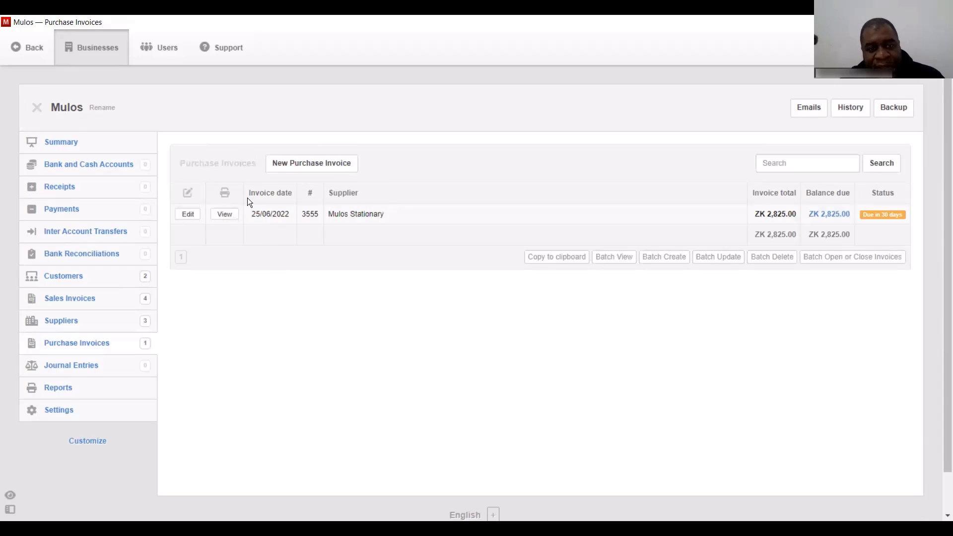
# - Start a purchase invoice from Game Stores with the line charged to Computer equipment
pyautogui.click(307, 165)
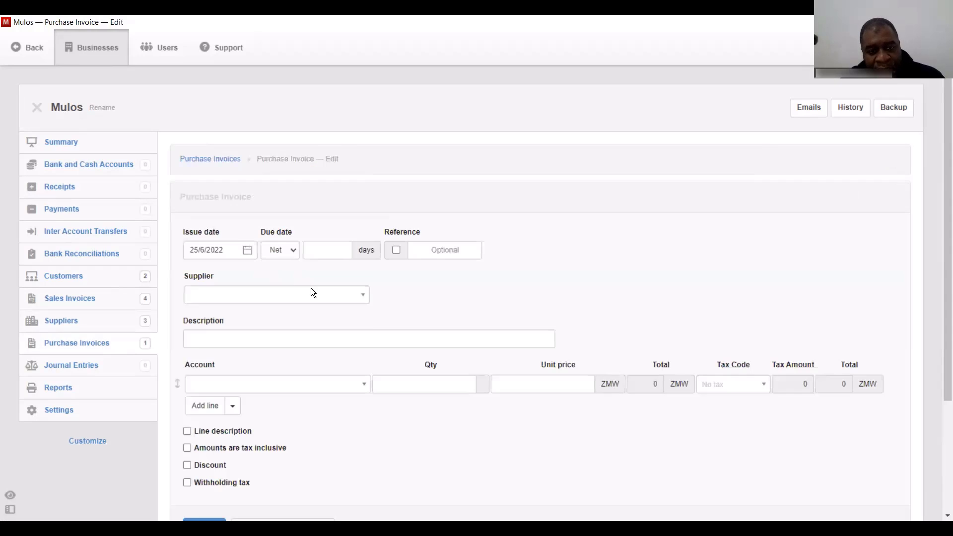
pyautogui.click(313, 293)
pyautogui.click(279, 331)
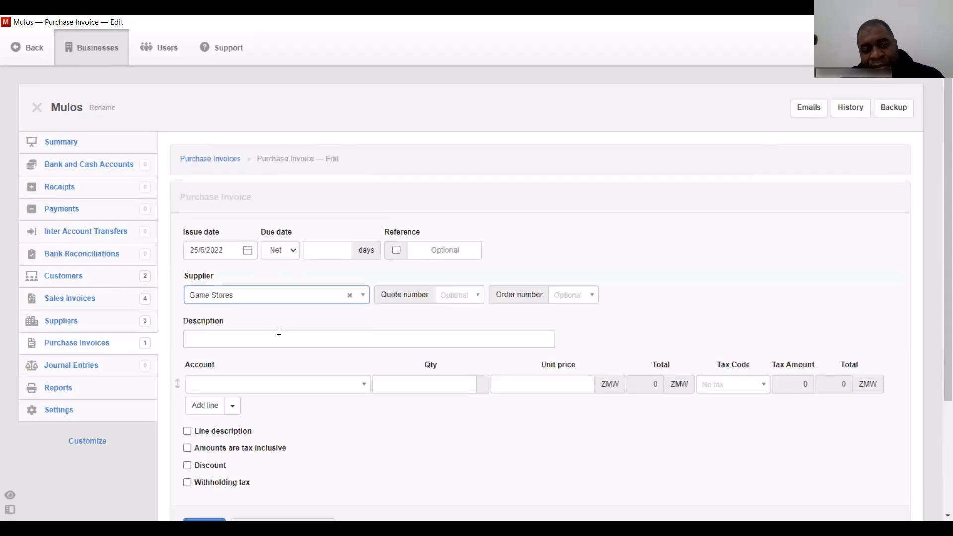
pyautogui.click(254, 383)
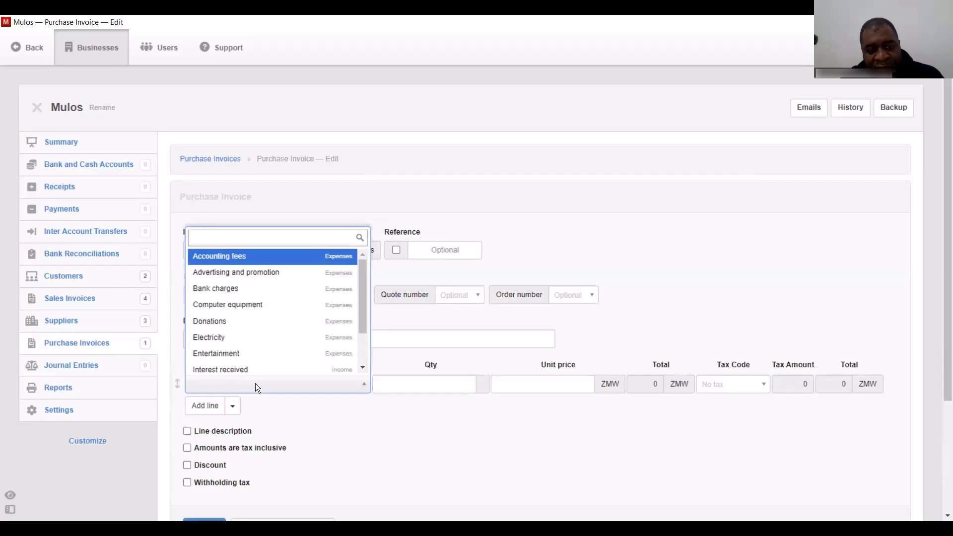
pyautogui.click(266, 304)
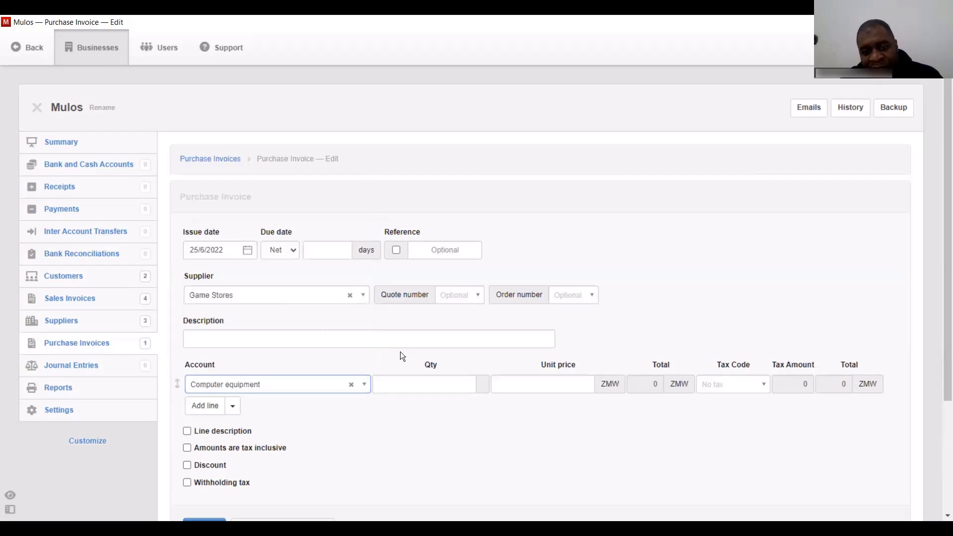
# - Describe the line as 'Computer, printer, scanner' at unit price 65000, no tax, and save
pyautogui.click(523, 390)
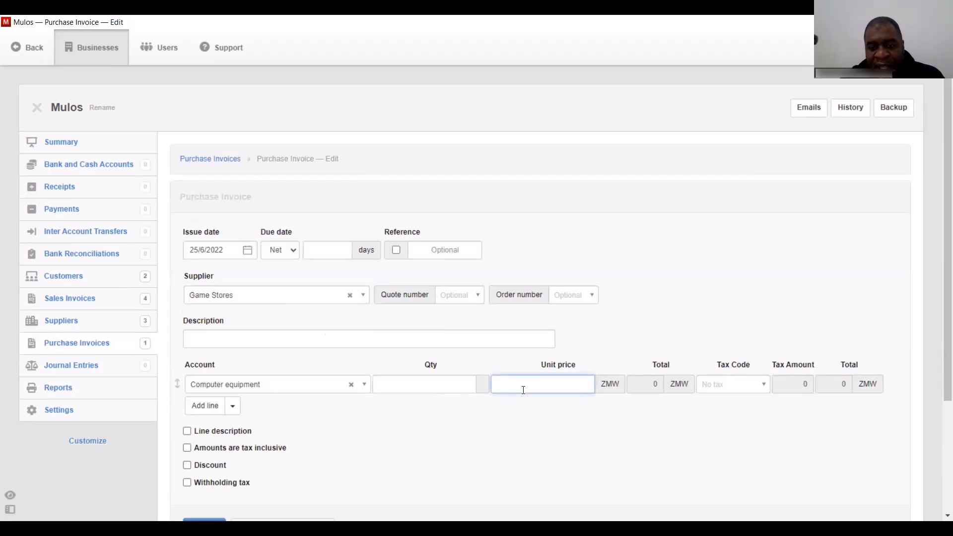
pyautogui.click(187, 431)
pyautogui.click(408, 391)
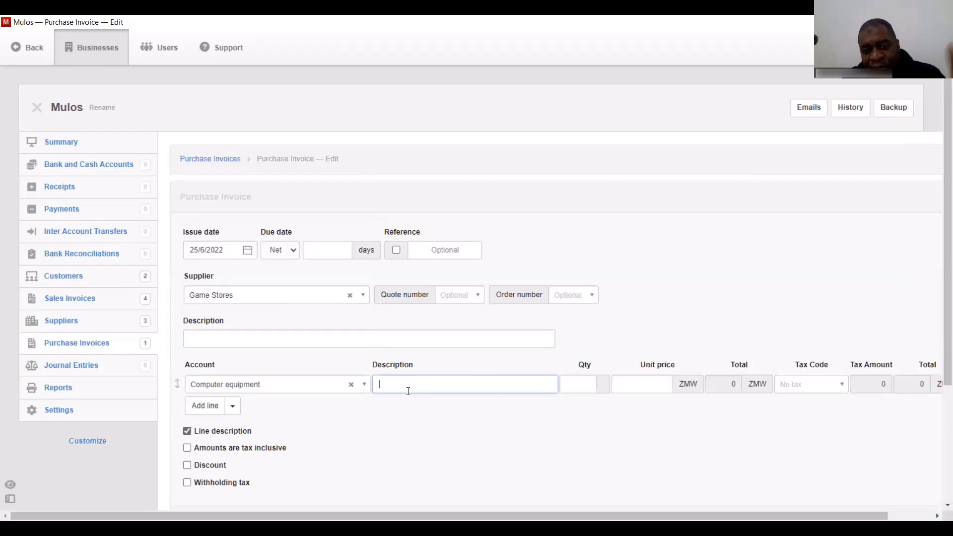
pyautogui.write('Comp')
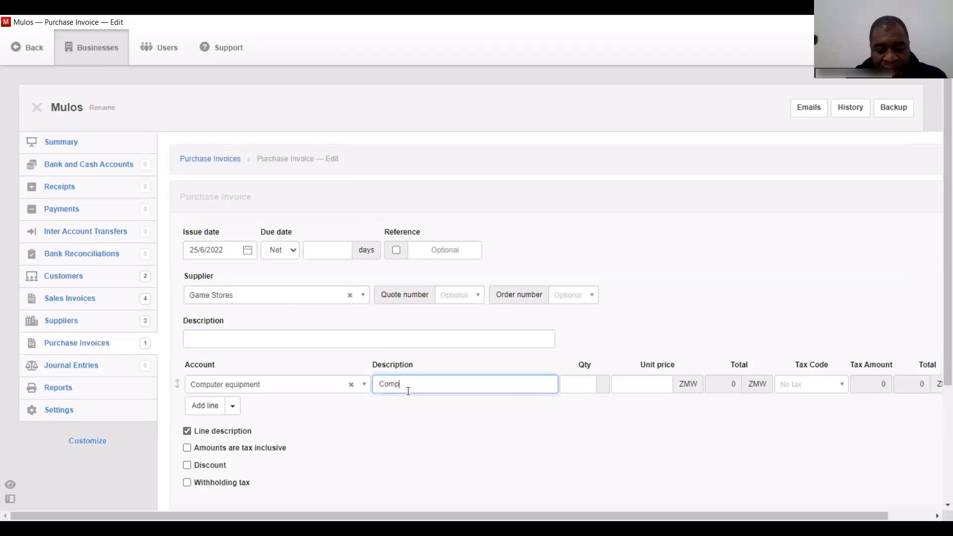
pyautogui.write('uter, printer, scanner')
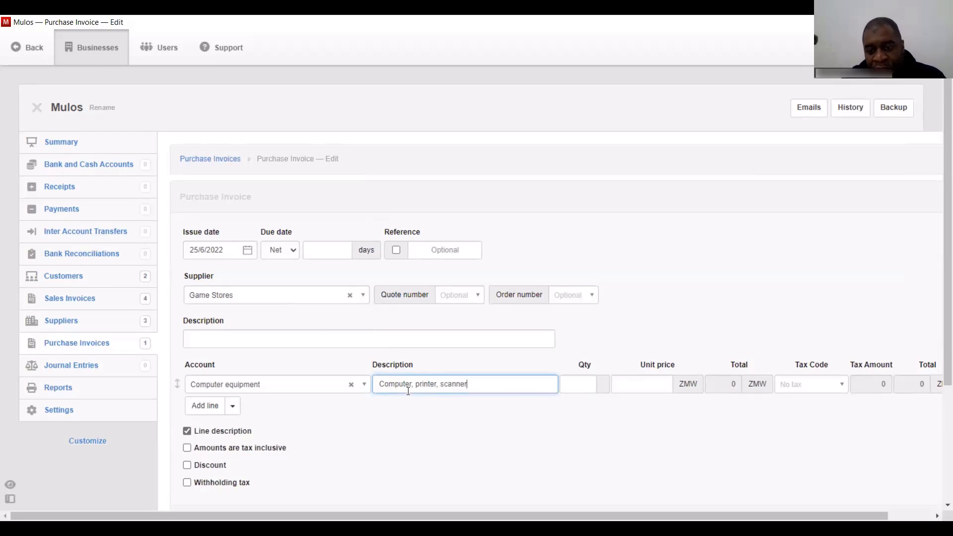
pyautogui.click(648, 386)
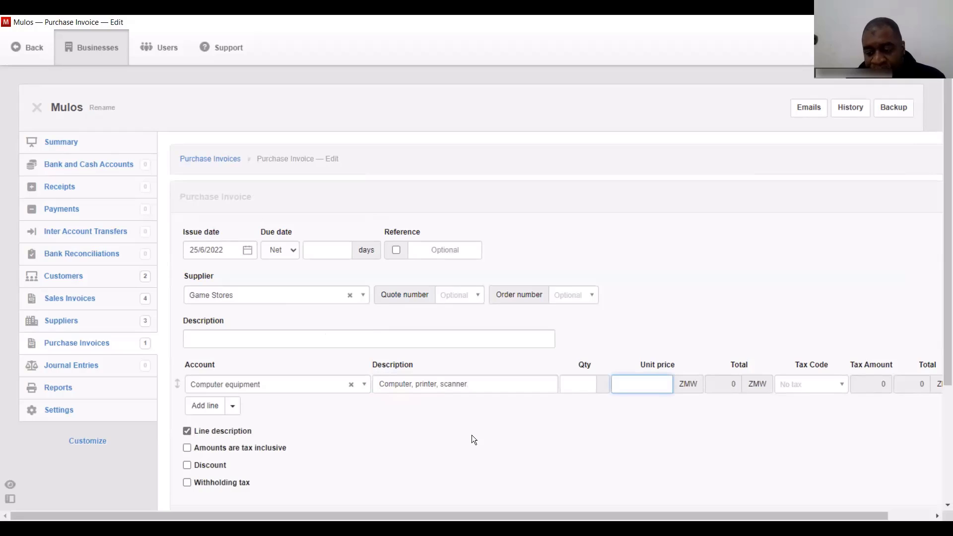
pyautogui.write('65000')
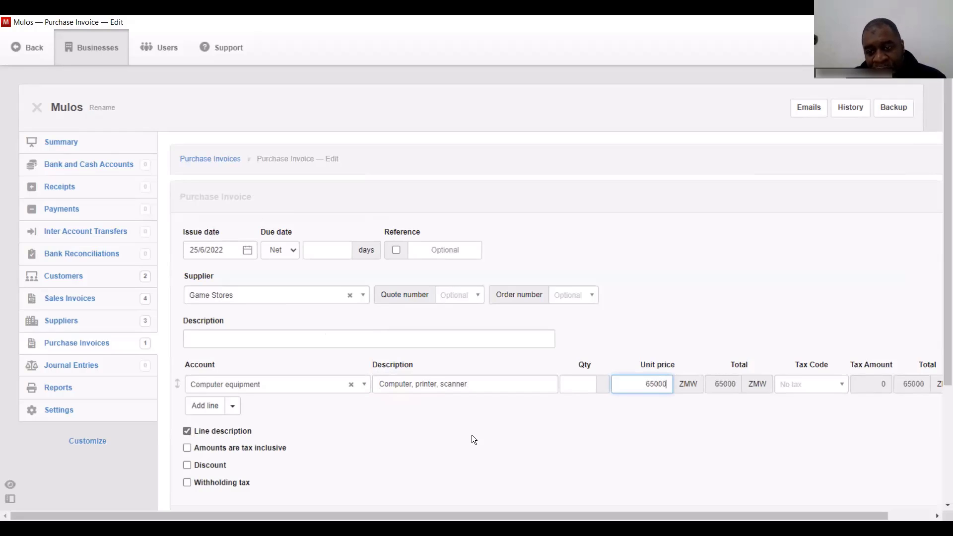
pyautogui.click(818, 384)
pyautogui.click(819, 386)
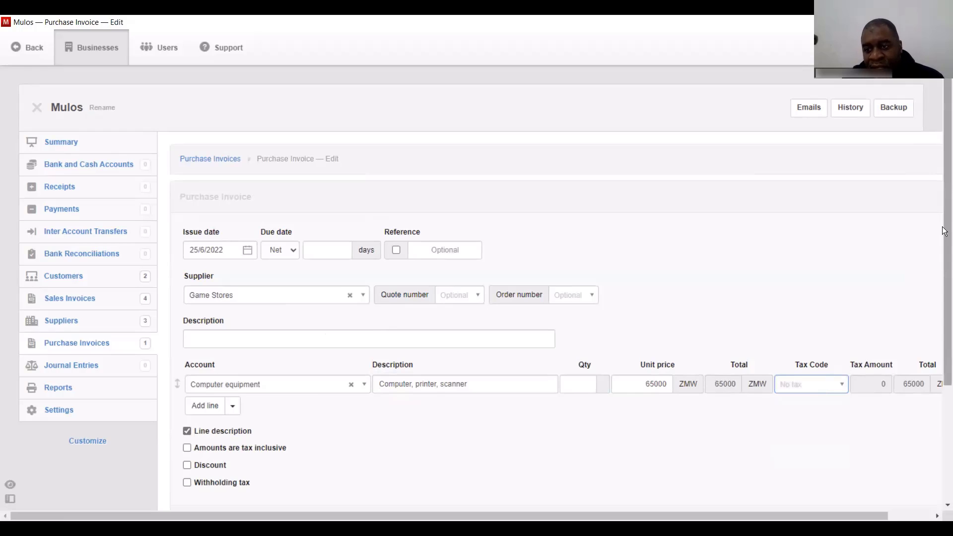
pyautogui.moveTo(945, 246); pyautogui.dragTo(944, 362)
pyautogui.click(202, 369)
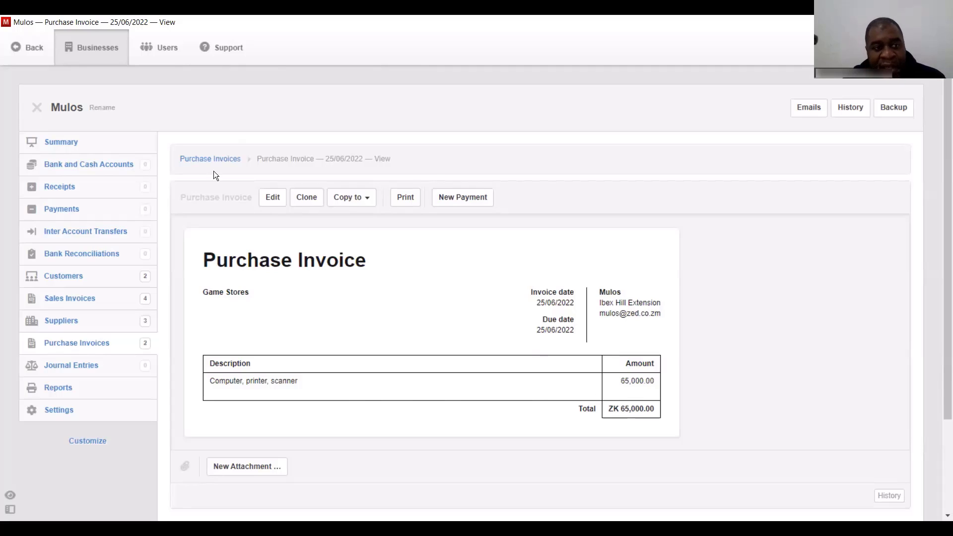
# - Create a bank account named Stanbic with a starting balance of 265000
pyautogui.click(84, 167)
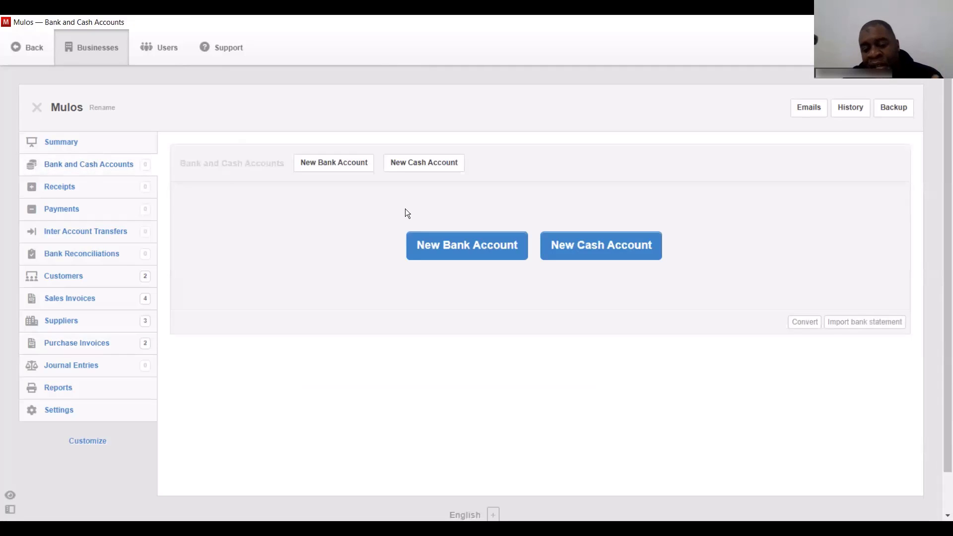
pyautogui.click(447, 245)
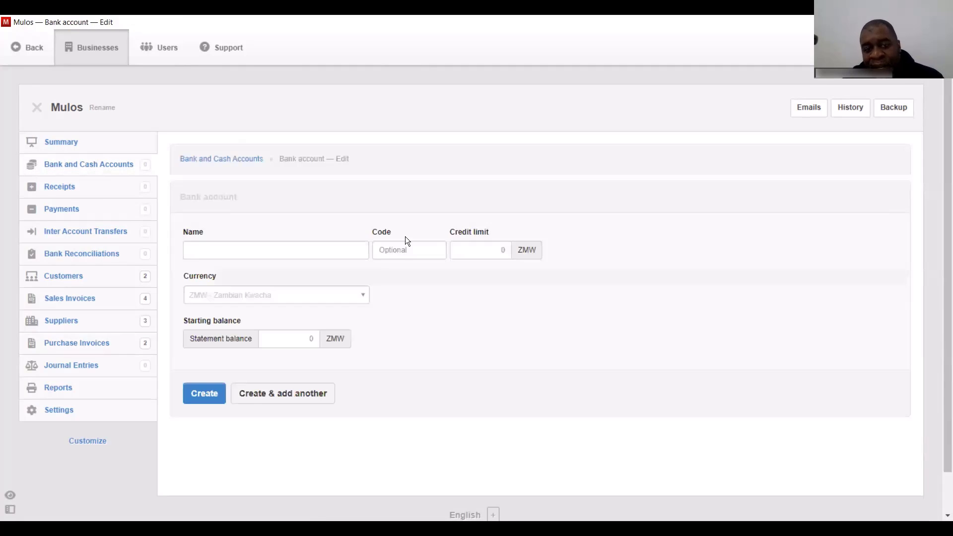
pyautogui.click(271, 249)
pyautogui.write('Stanbic')
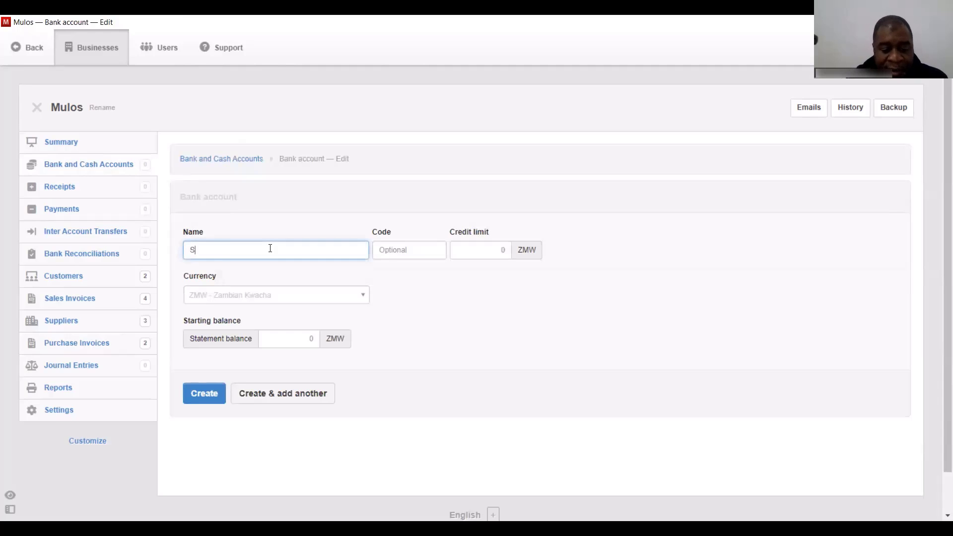
pyautogui.click(283, 343)
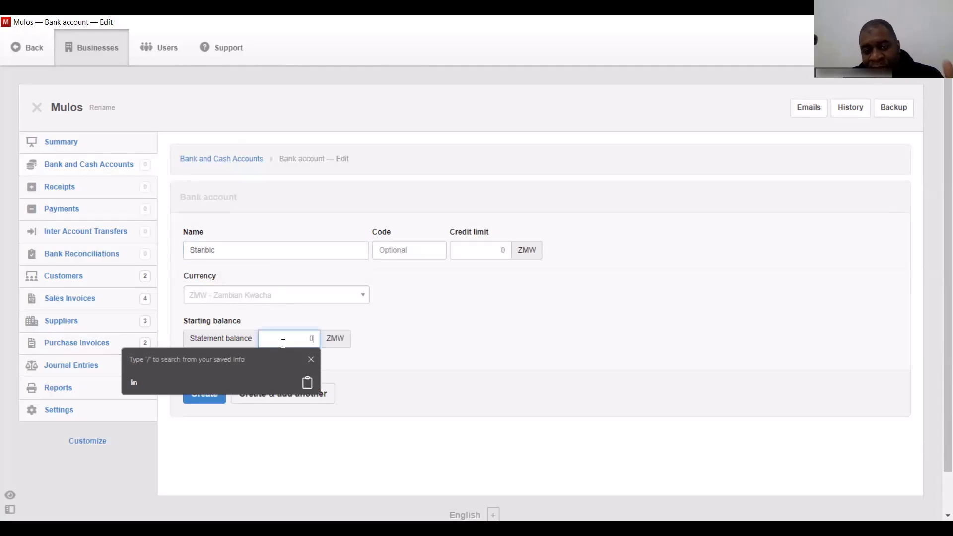
pyautogui.write('25')
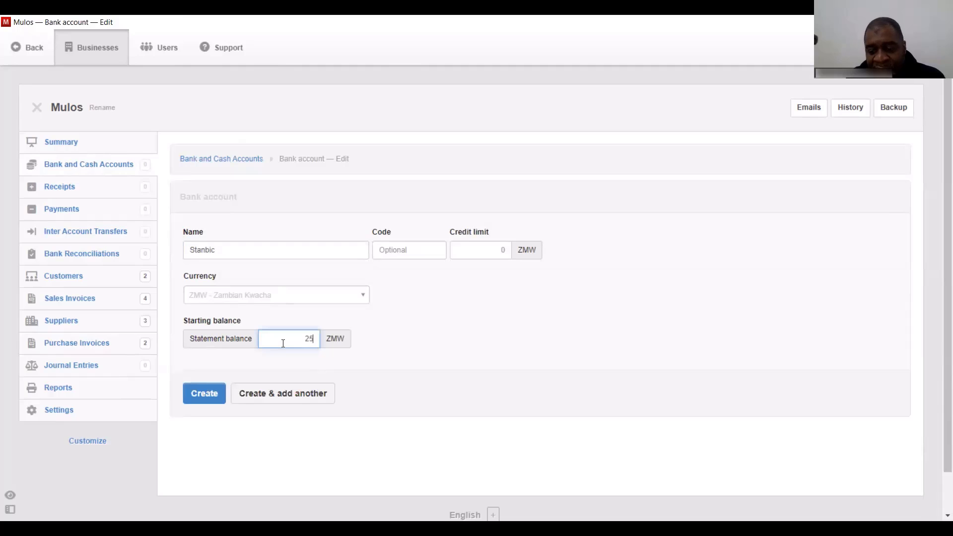
pyautogui.press('BackSpace')
pyautogui.write('65000')
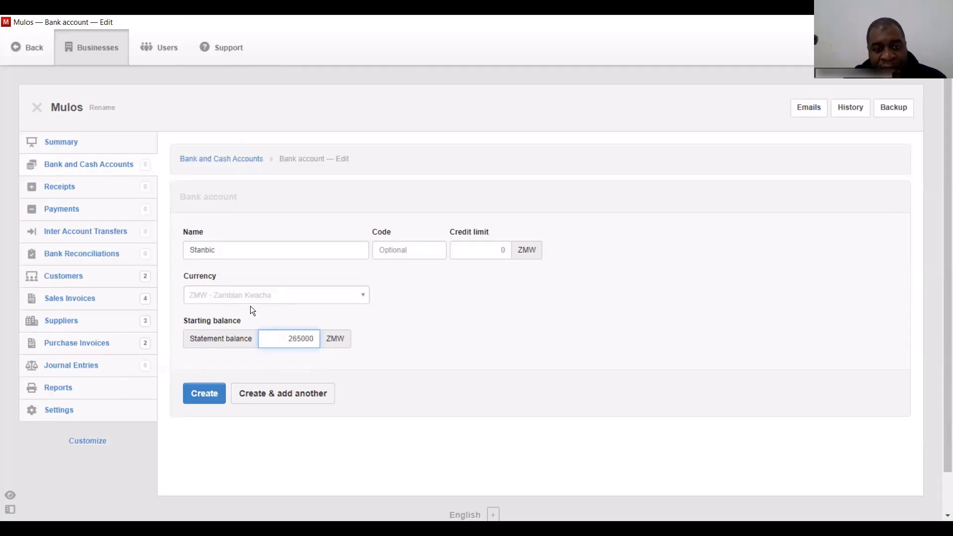
pyautogui.click(201, 395)
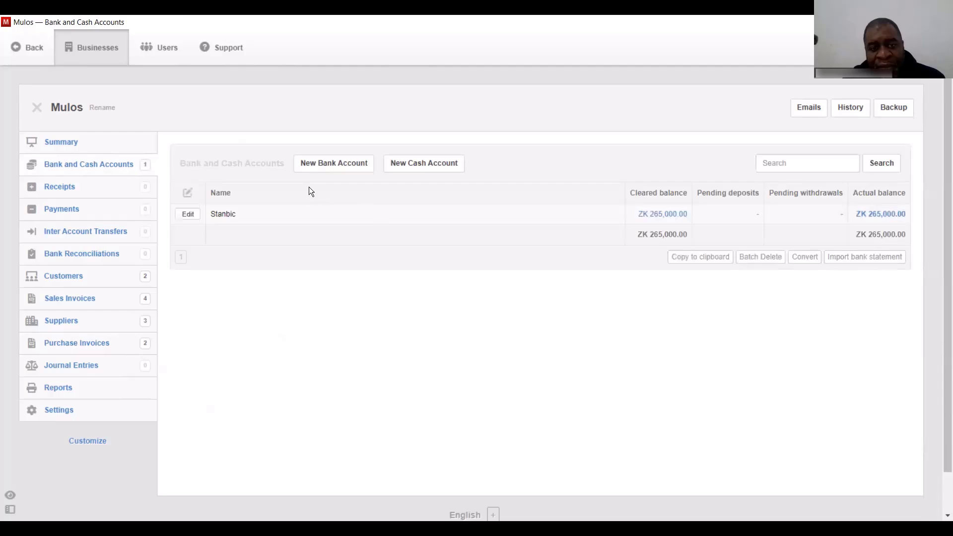
# - Add a second Stanbic bank account in USD with a starting balance of 65
pyautogui.click(327, 163)
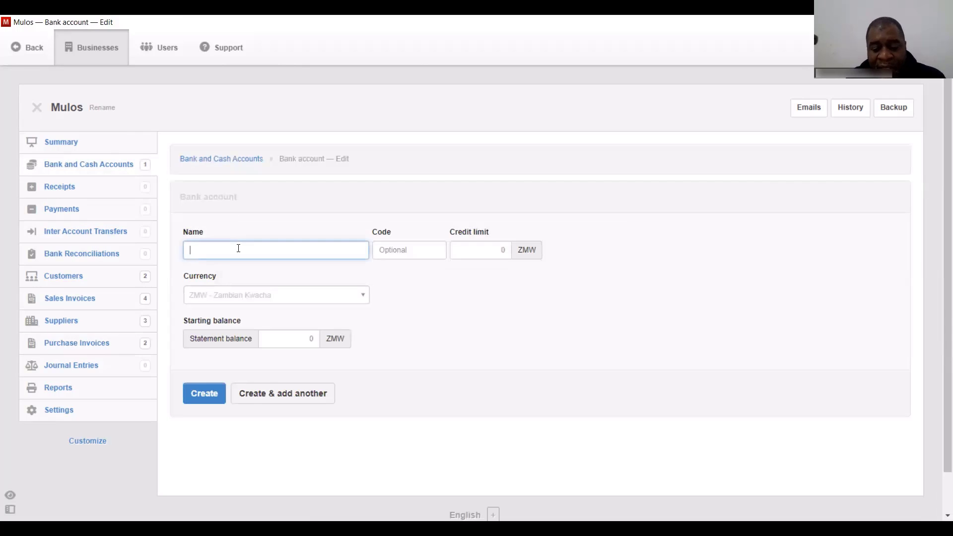
pyautogui.write('Stanbic')
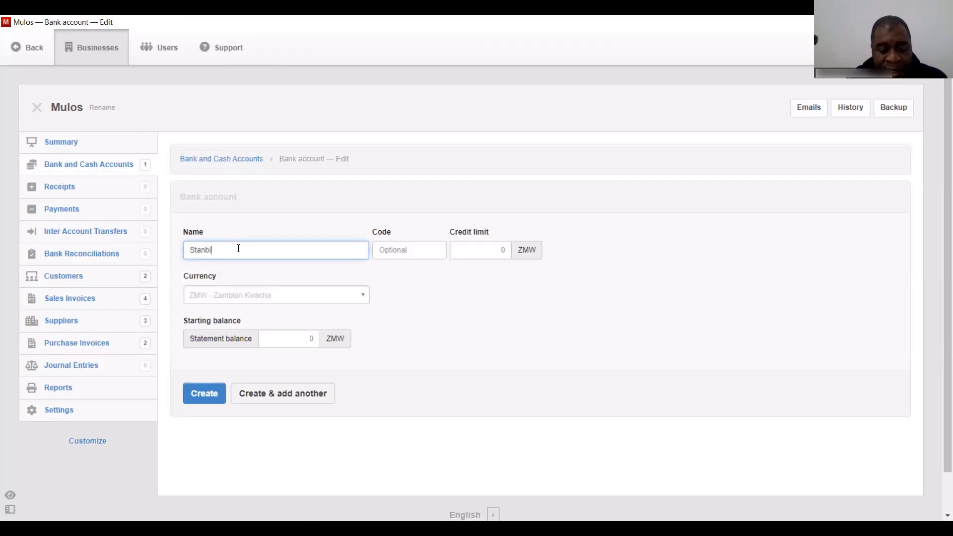
pyautogui.click(243, 298)
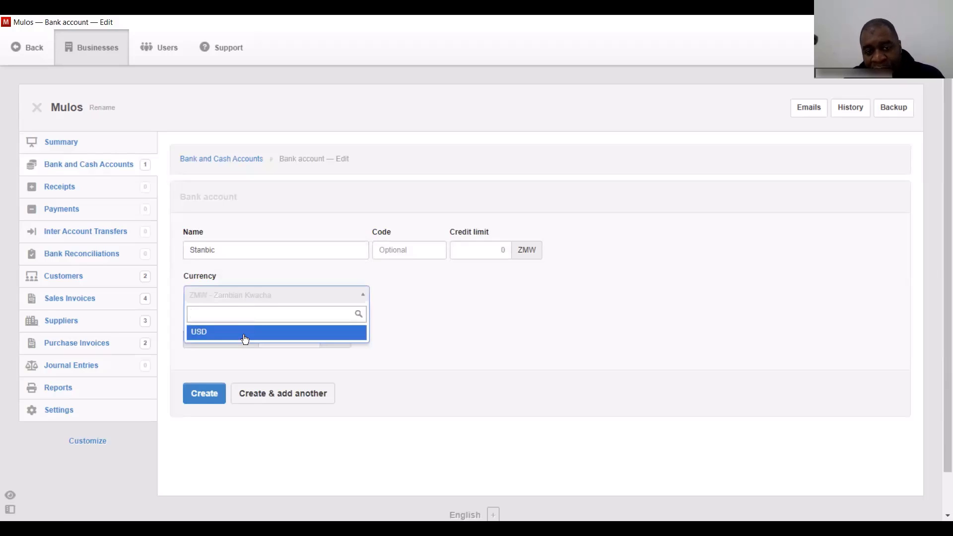
pyautogui.click(246, 333)
pyautogui.click(272, 341)
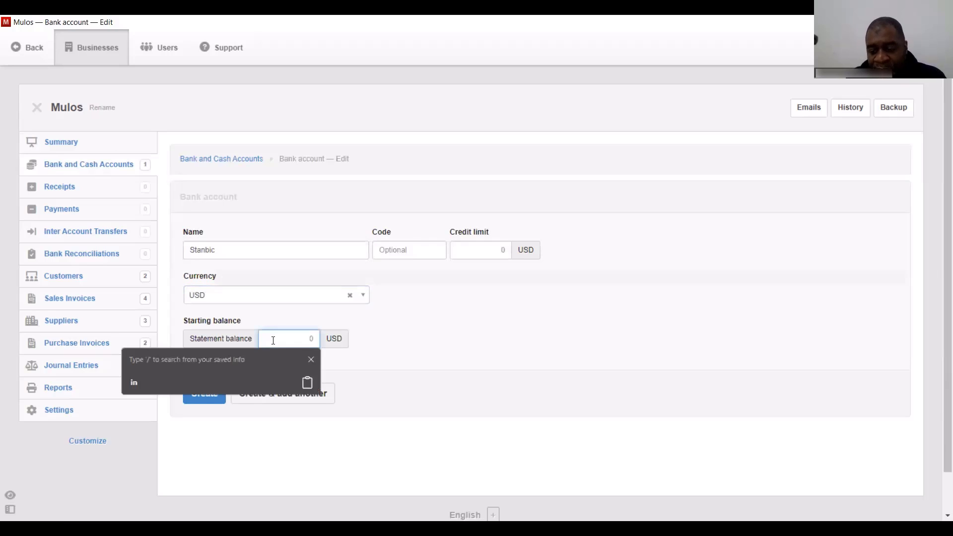
pyautogui.write('65')
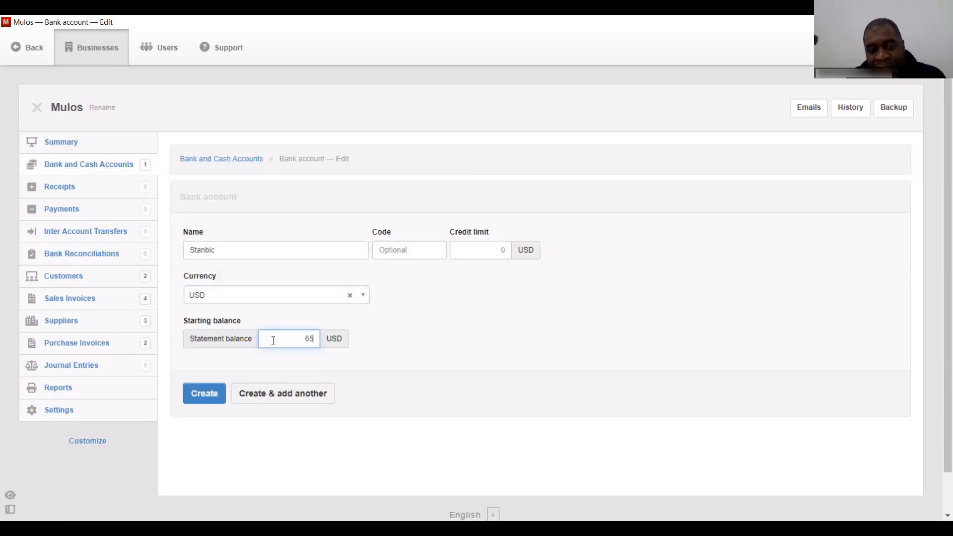
pyautogui.click(209, 392)
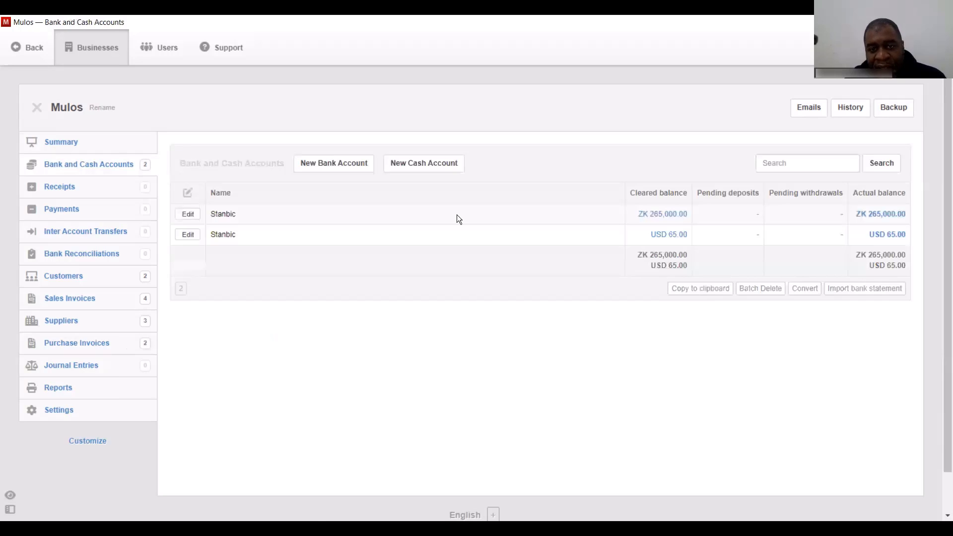
# - Create the cash account 'Cash receipts and payments' with a 95000 starting balance
pyautogui.click(423, 168)
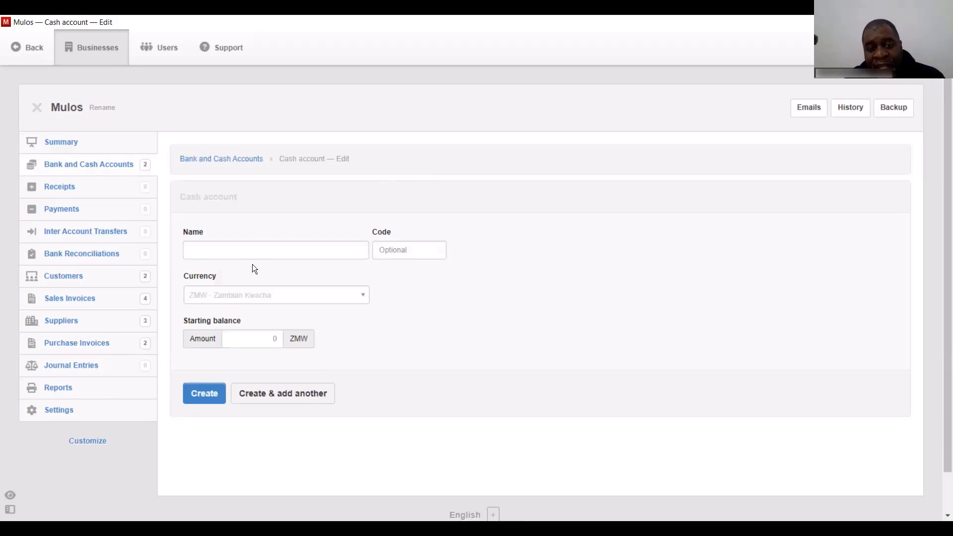
pyautogui.click(261, 255)
pyautogui.write('Cash ')
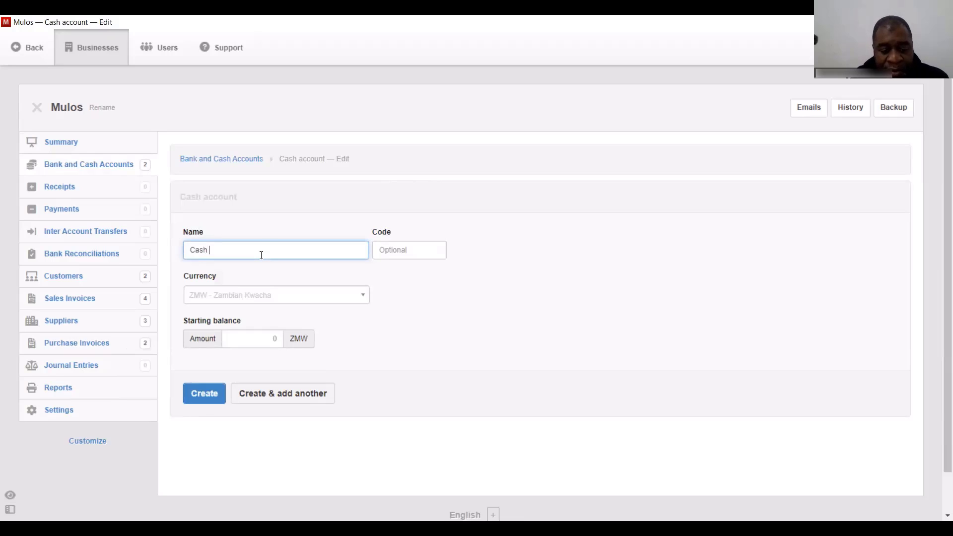
pyautogui.write('receip')
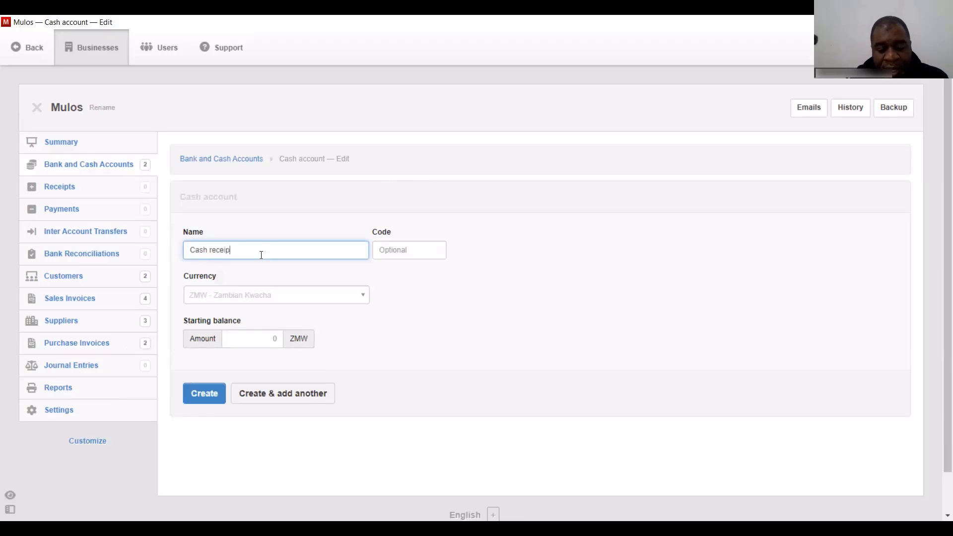
pyautogui.write('ts and payments')
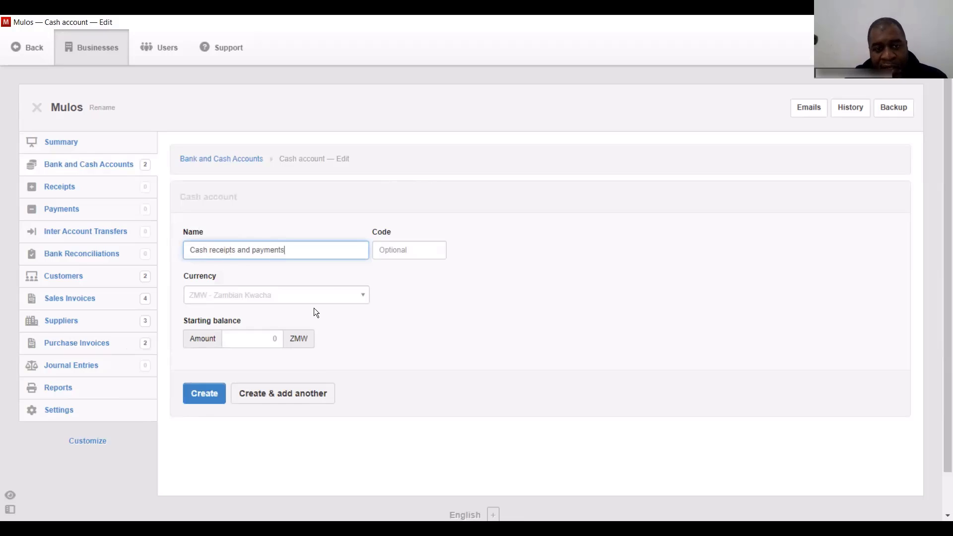
pyautogui.click(262, 341)
pyautogui.write('95000')
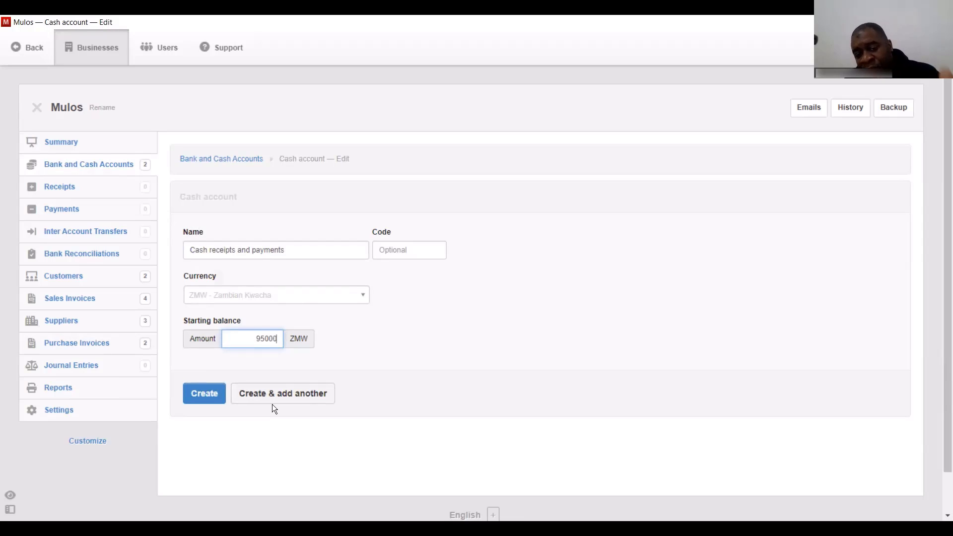
pyautogui.click(201, 395)
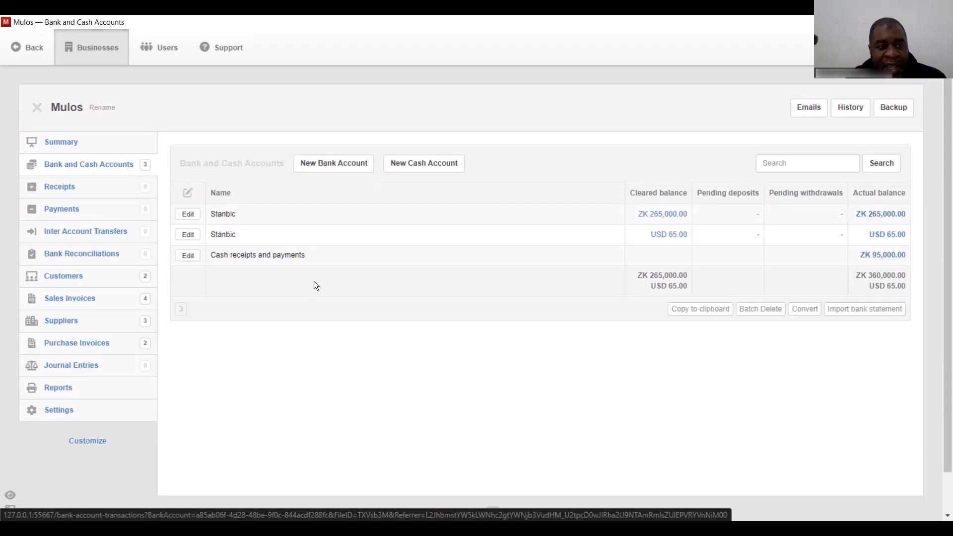
# - Start a new payment from Stanbic to the supplier Game Stores
pyautogui.click(53, 211)
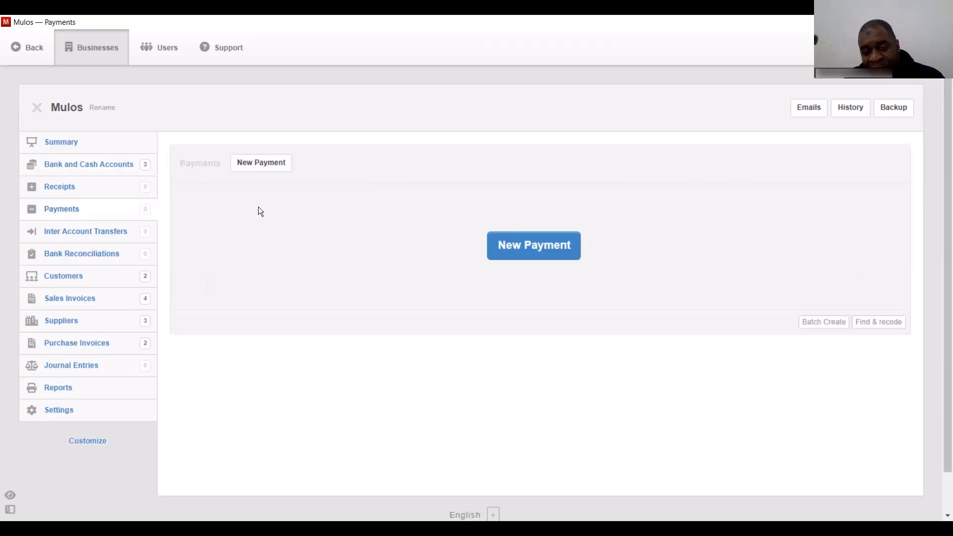
pyautogui.click(279, 171)
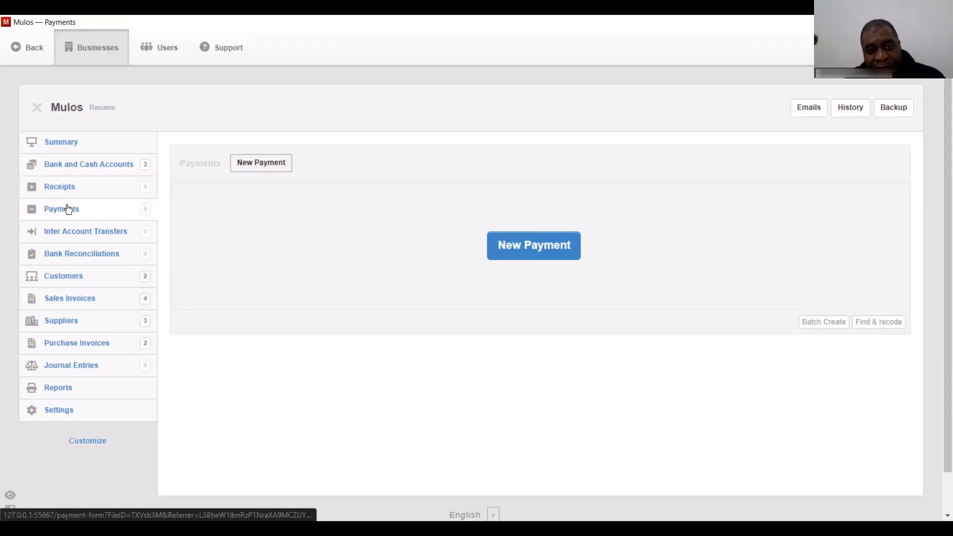
pyautogui.click(272, 166)
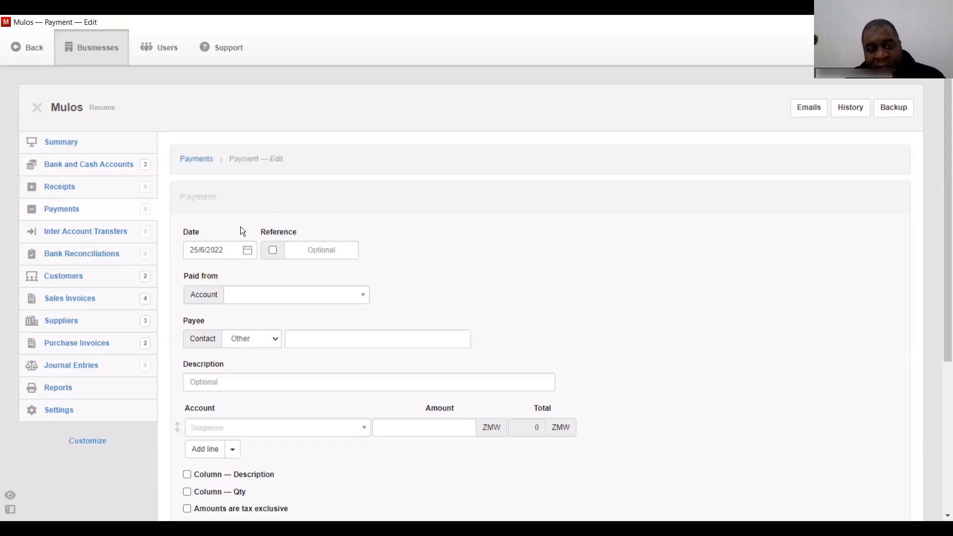
pyautogui.click(276, 296)
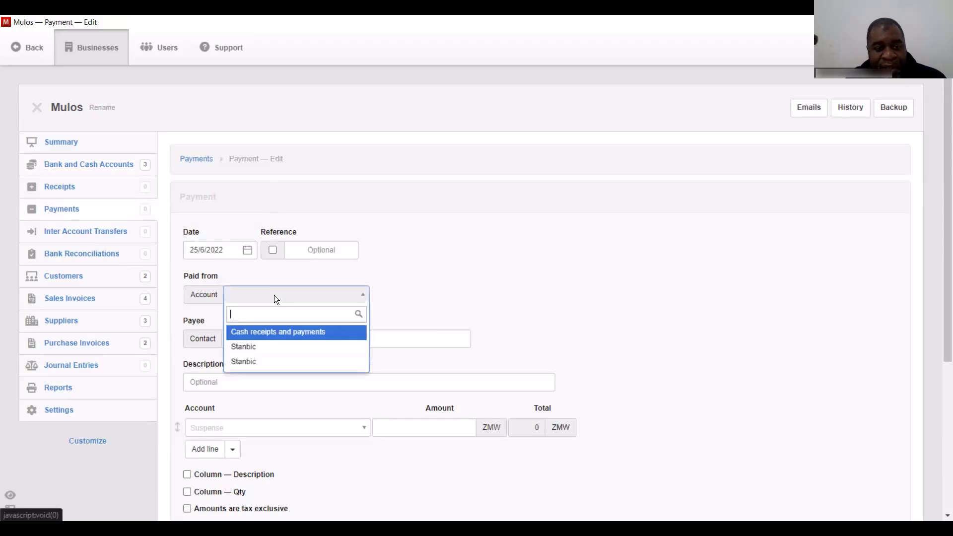
pyautogui.click(265, 347)
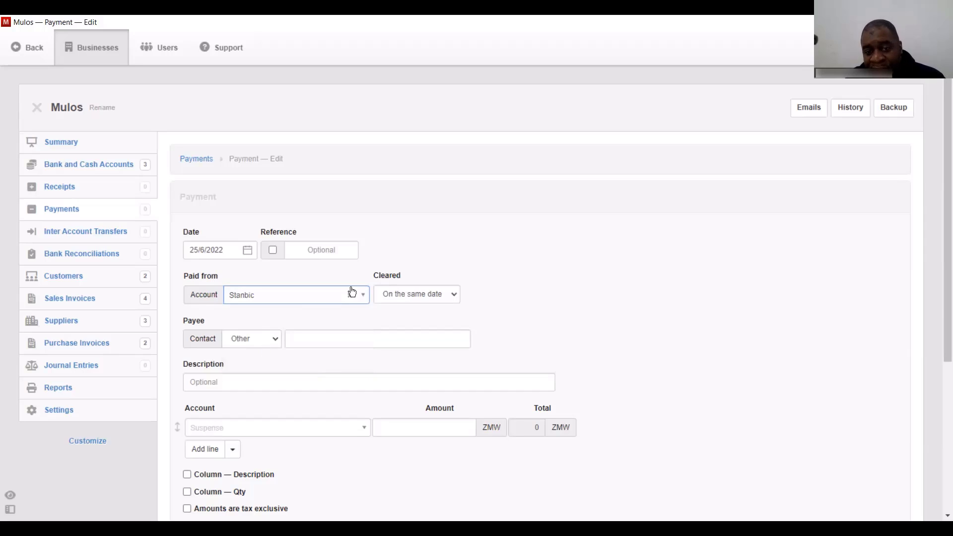
pyautogui.click(273, 339)
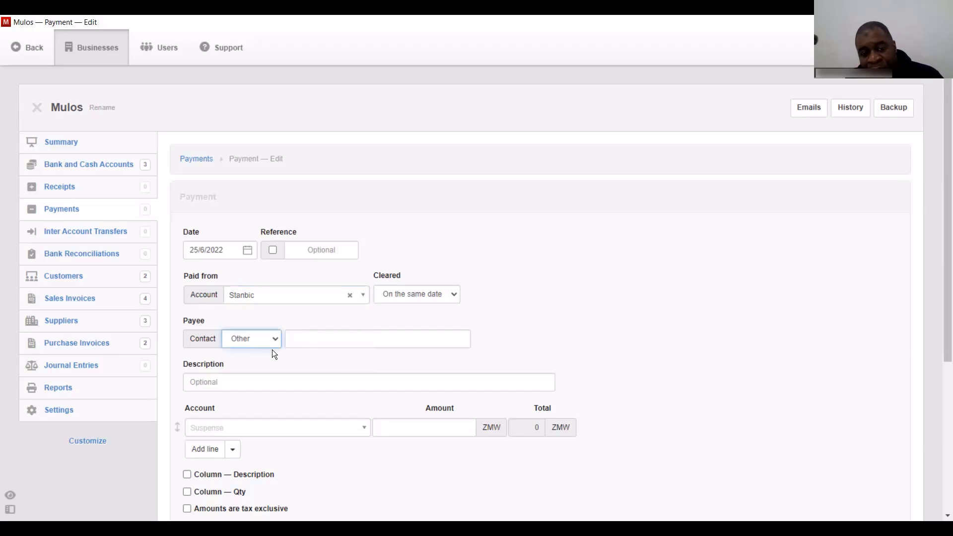
pyautogui.click(289, 361)
pyautogui.click(352, 339)
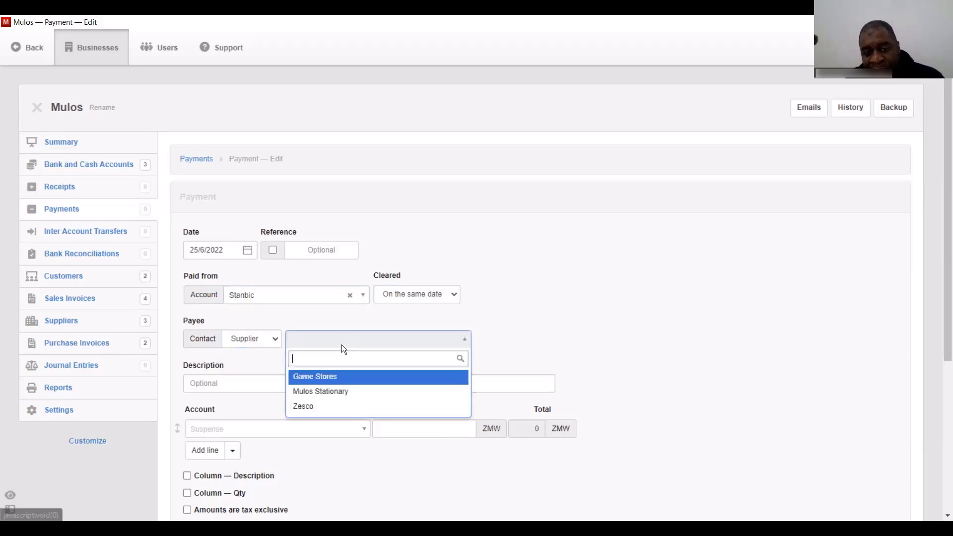
pyautogui.click(345, 380)
pyautogui.scroll(-2, 944, 266)
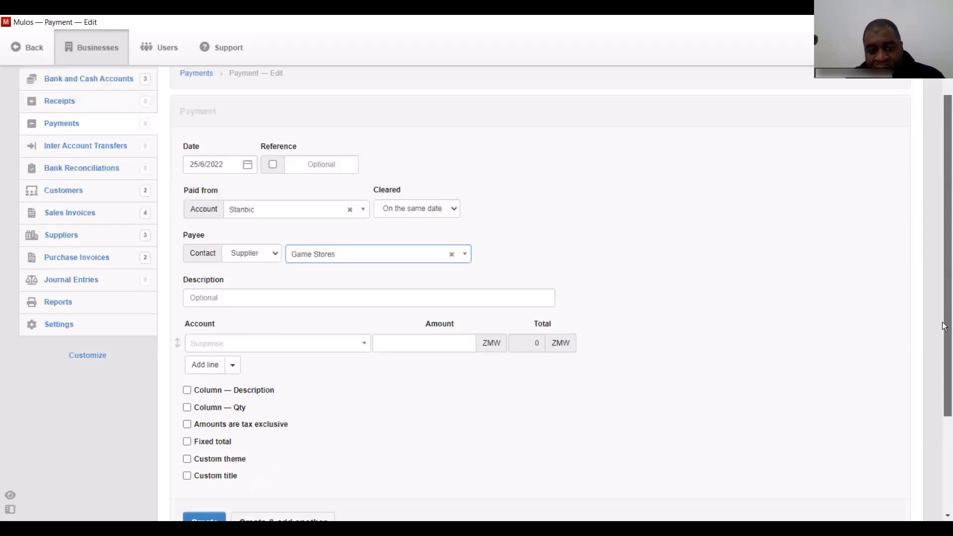
# - Post the payment line to Accounts payable against the 25/06/2022 invoice, keeping kwacha Stanbic
pyautogui.click(336, 338)
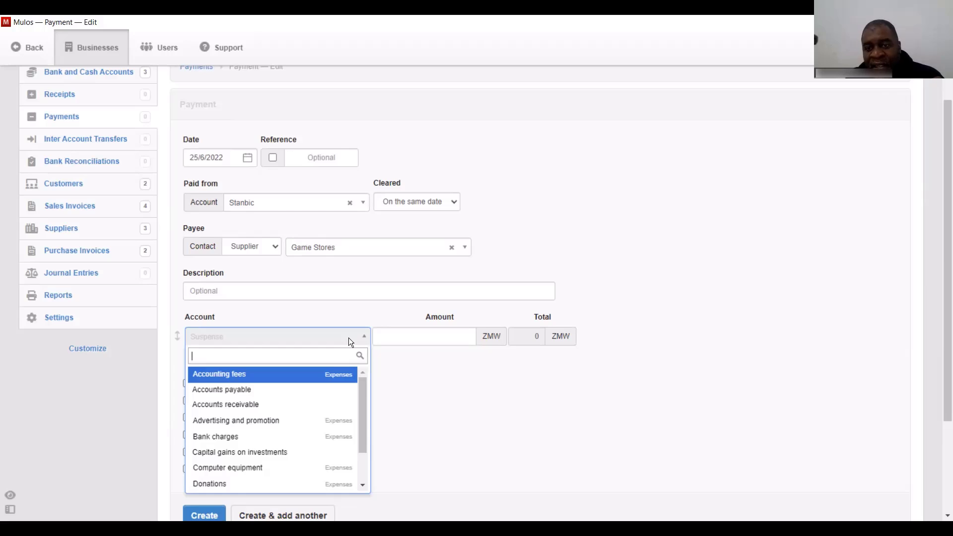
pyautogui.click(255, 390)
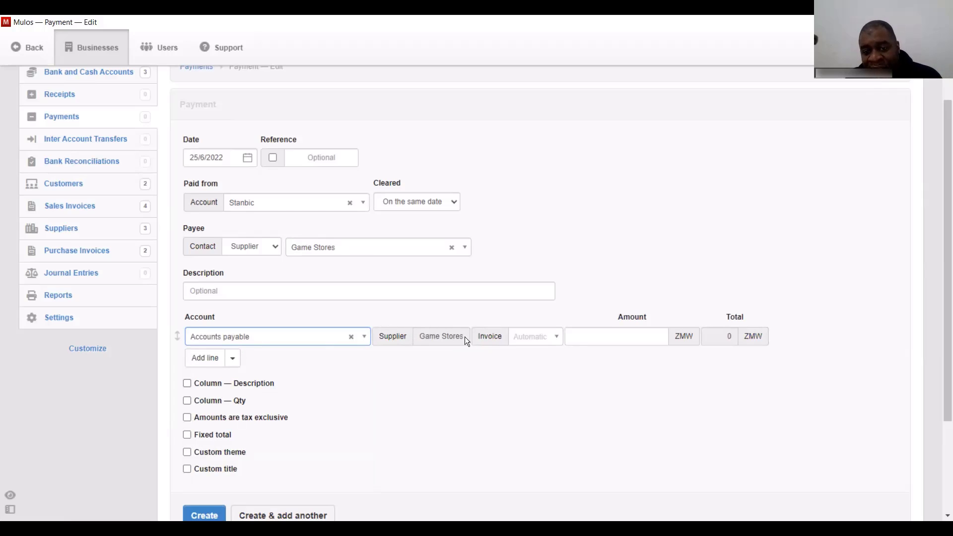
pyautogui.click(548, 338)
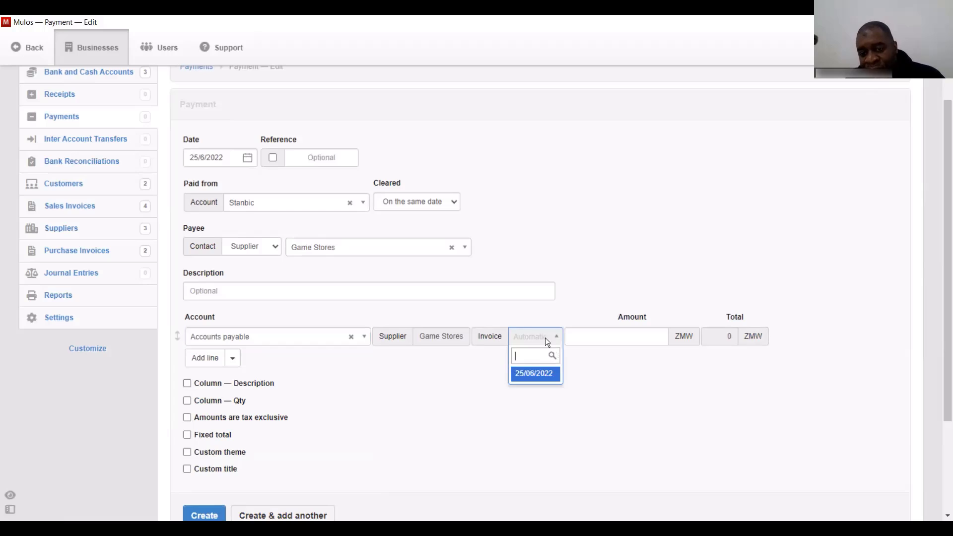
pyautogui.click(530, 376)
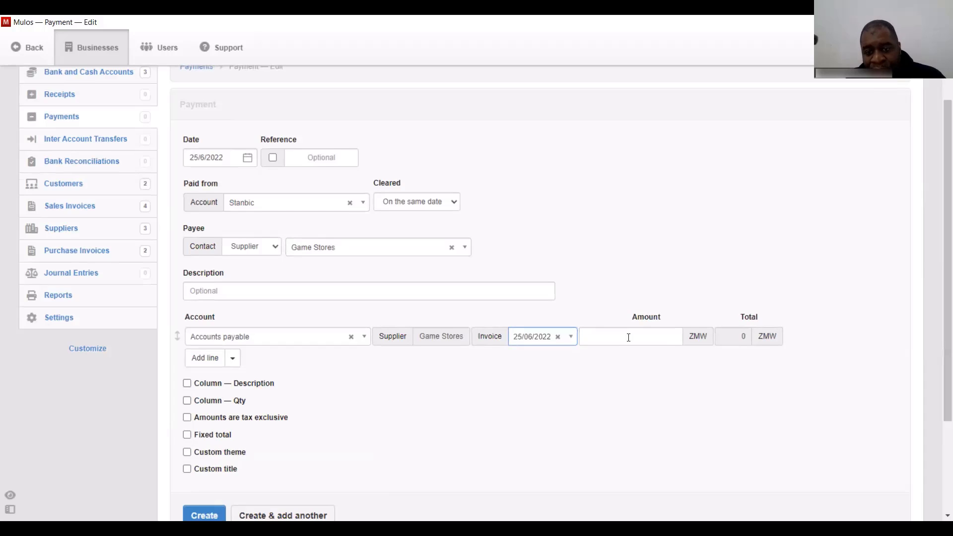
pyautogui.click(362, 203)
pyautogui.click(309, 268)
pyautogui.click(358, 205)
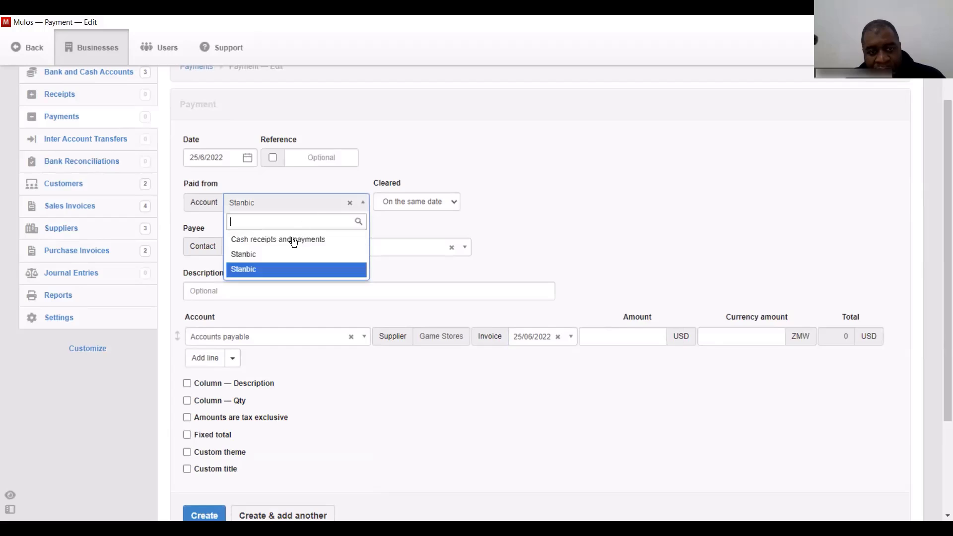
pyautogui.click(286, 254)
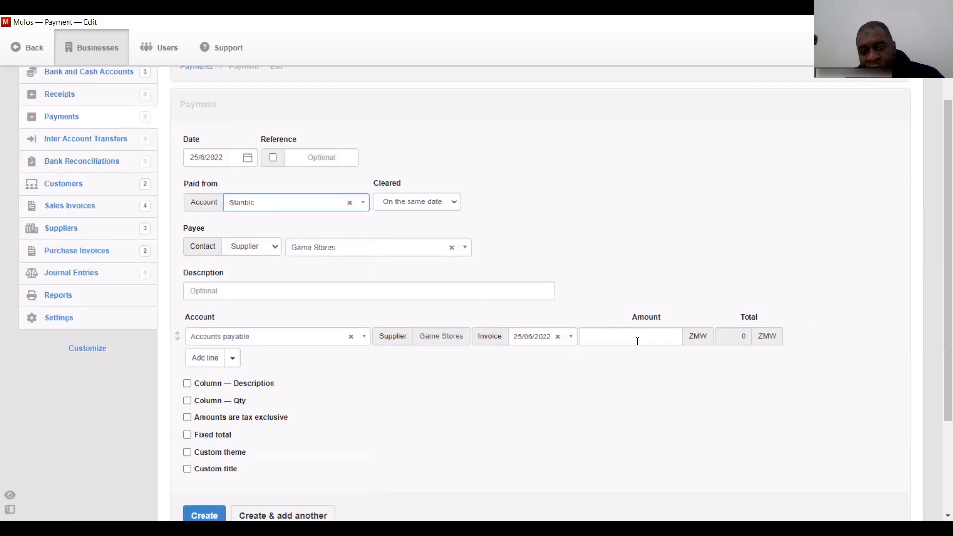
# - Enter a payment amount of 5000 and save the payment
pyautogui.click(605, 341)
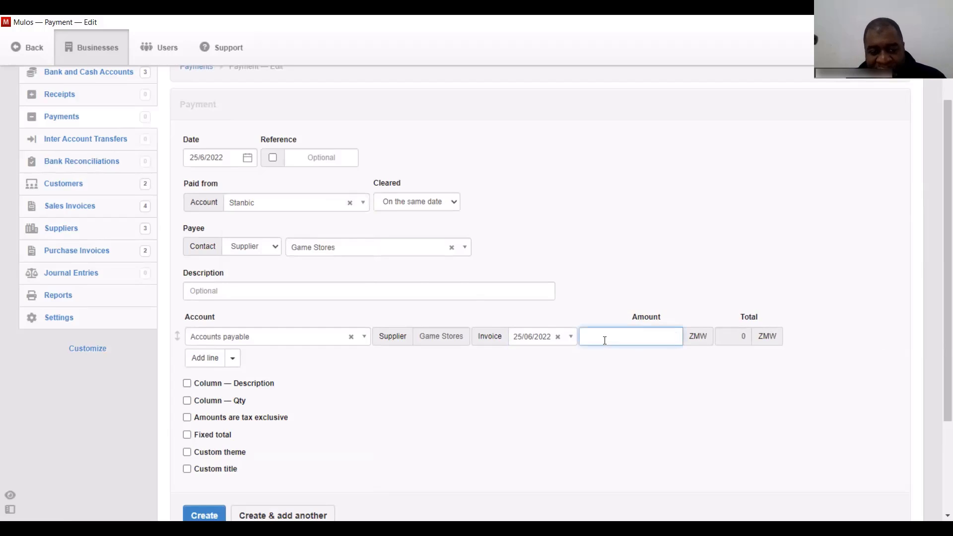
pyautogui.write('7000')
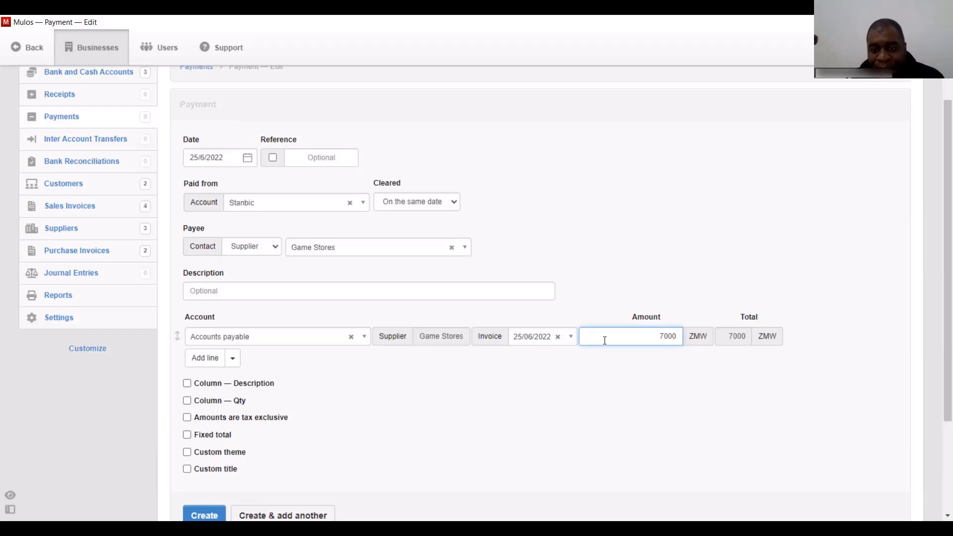
pyautogui.moveTo(644, 336); pyautogui.dragTo(737, 330)
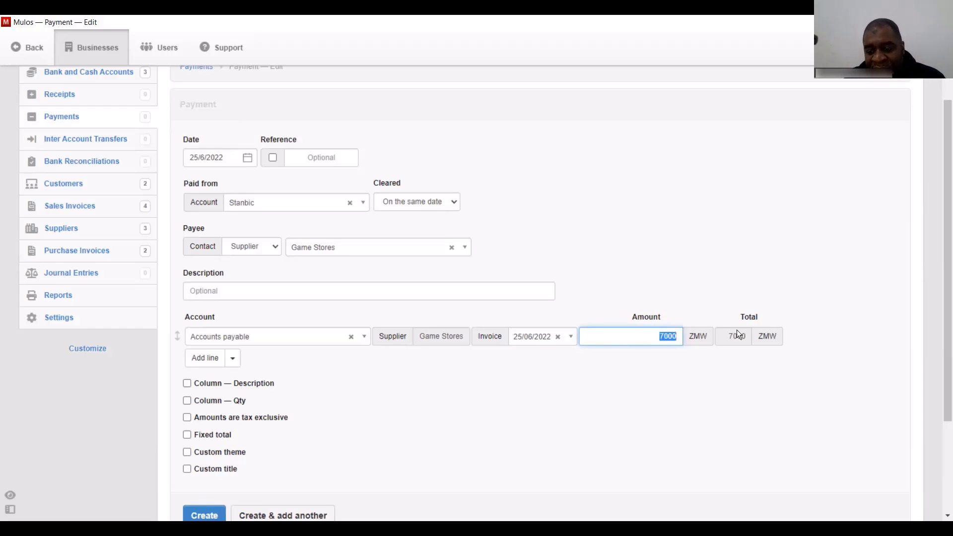
pyautogui.press('BackSpace')
pyautogui.write('5000')
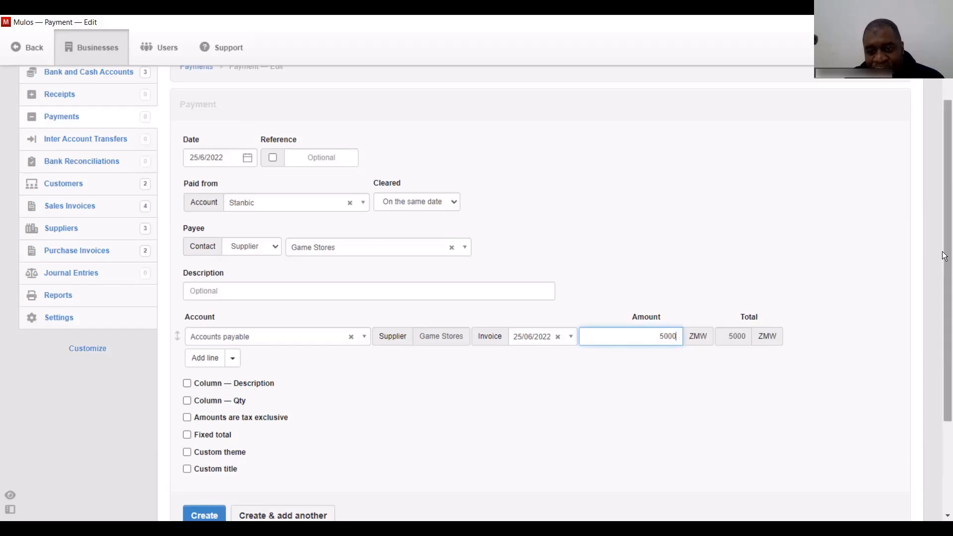
pyautogui.moveTo(945, 257); pyautogui.dragTo(944, 334)
pyautogui.click(204, 417)
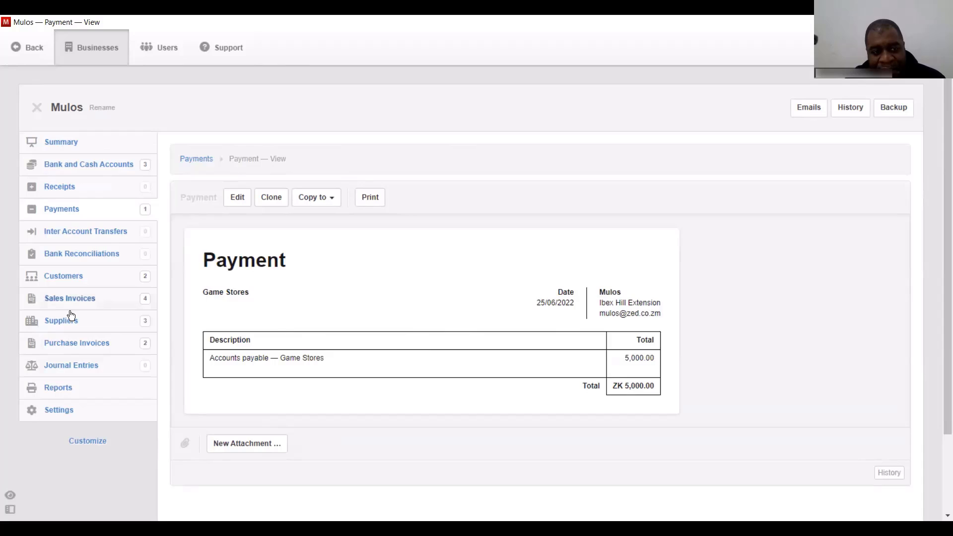
# - After checking supplier balances, change the Game Stores payment amount from 5000 to 65000
pyautogui.click(58, 325)
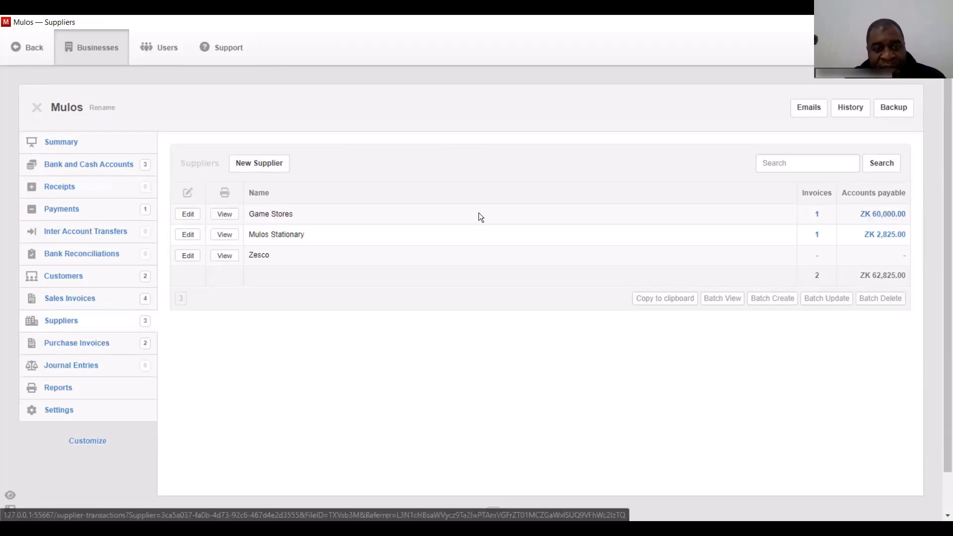
pyautogui.click(61, 212)
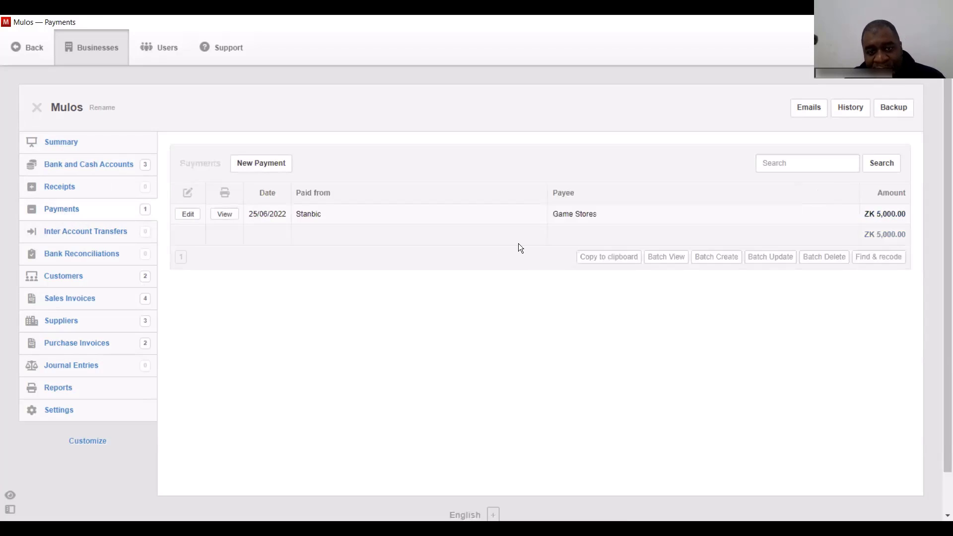
pyautogui.click(188, 214)
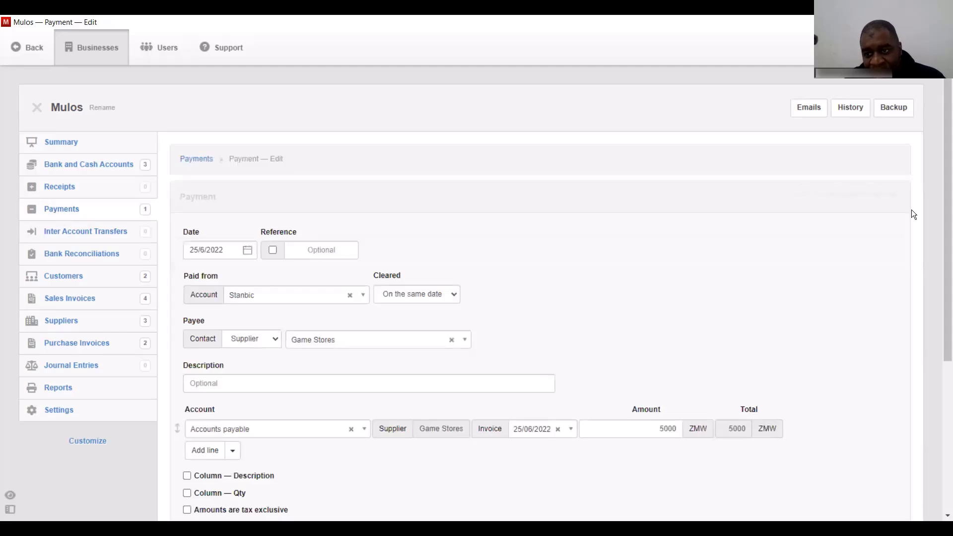
pyautogui.scroll(-2, 744, 308)
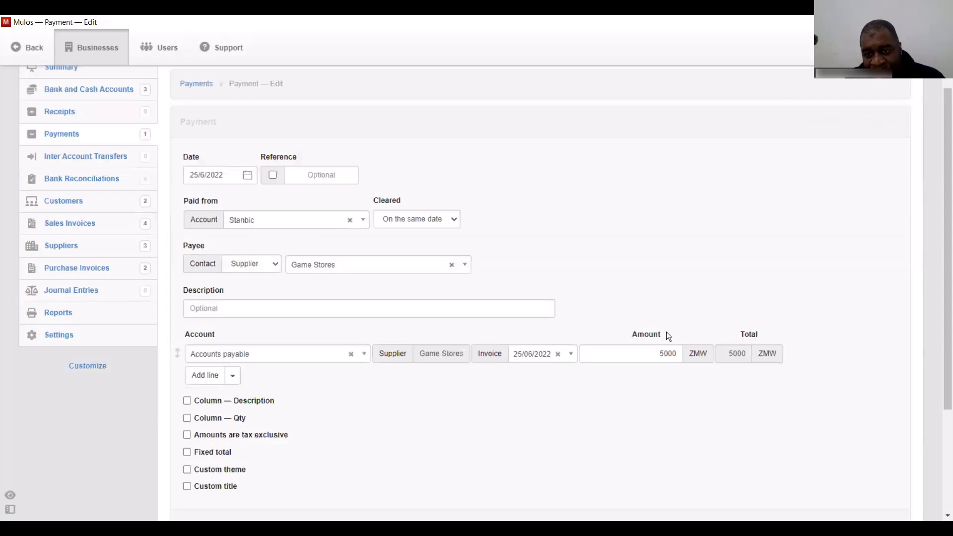
pyautogui.click(647, 349)
pyautogui.write('6')
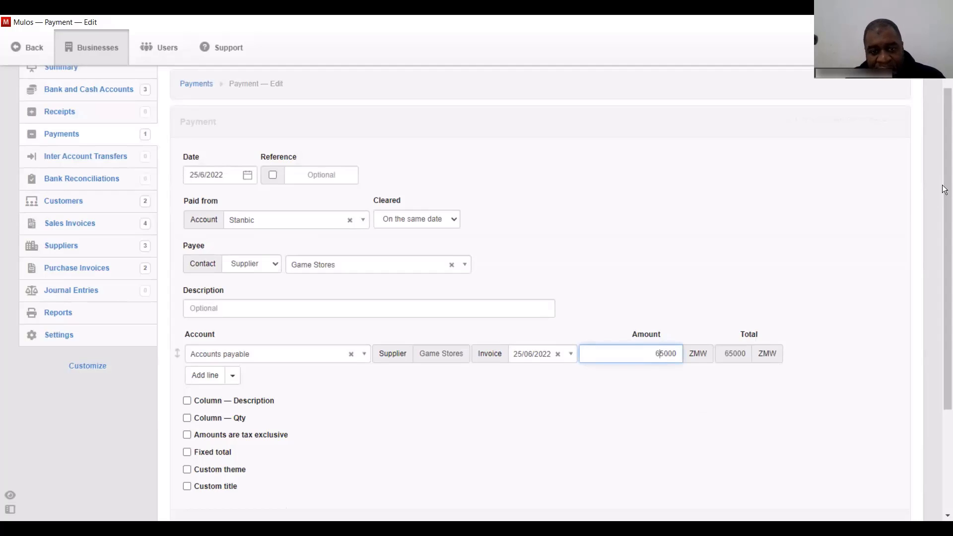
pyautogui.scroll(-2, 517, 415)
pyautogui.click(203, 469)
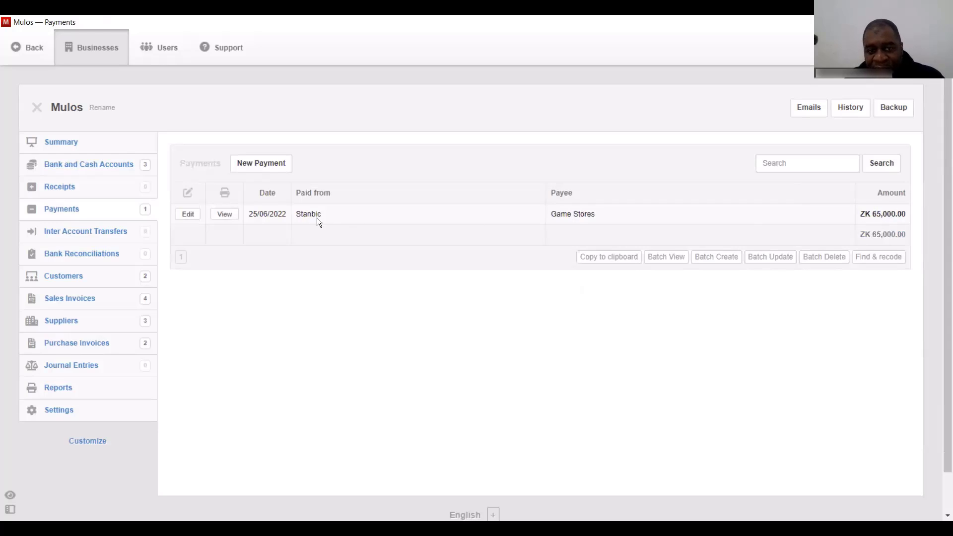
# - Review supplier balances, Stanbic cleared-balance transactions and sales invoices, ending on Purchase Invoices
pyautogui.click(61, 322)
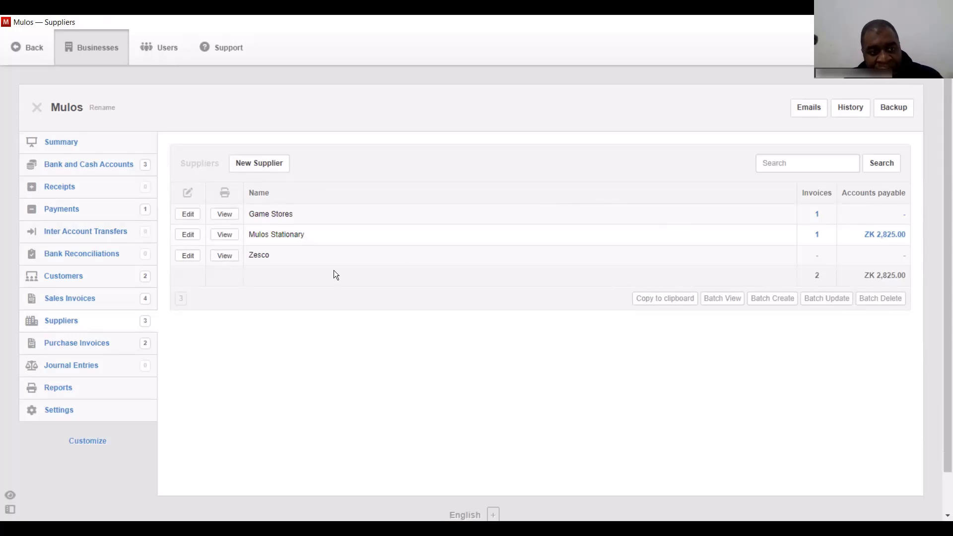
pyautogui.click(77, 166)
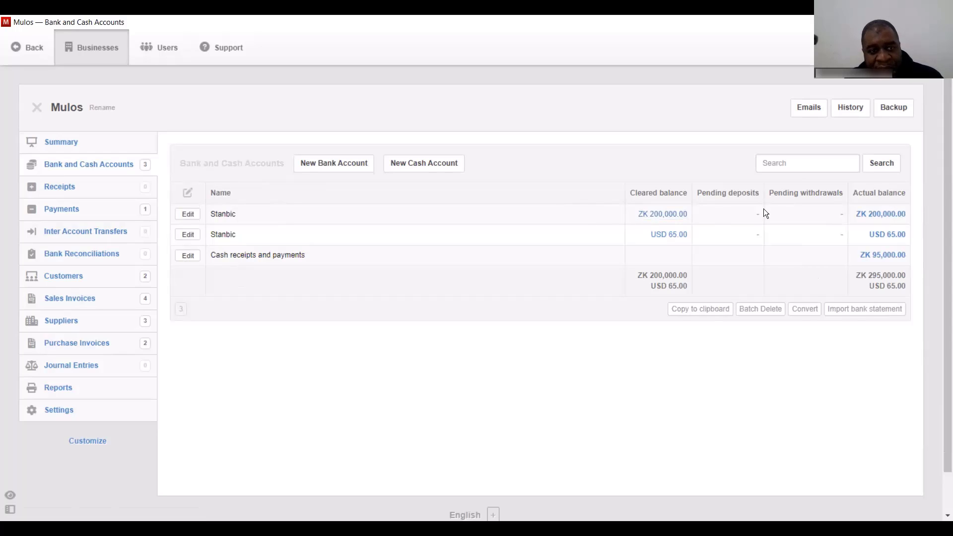
pyautogui.click(668, 218)
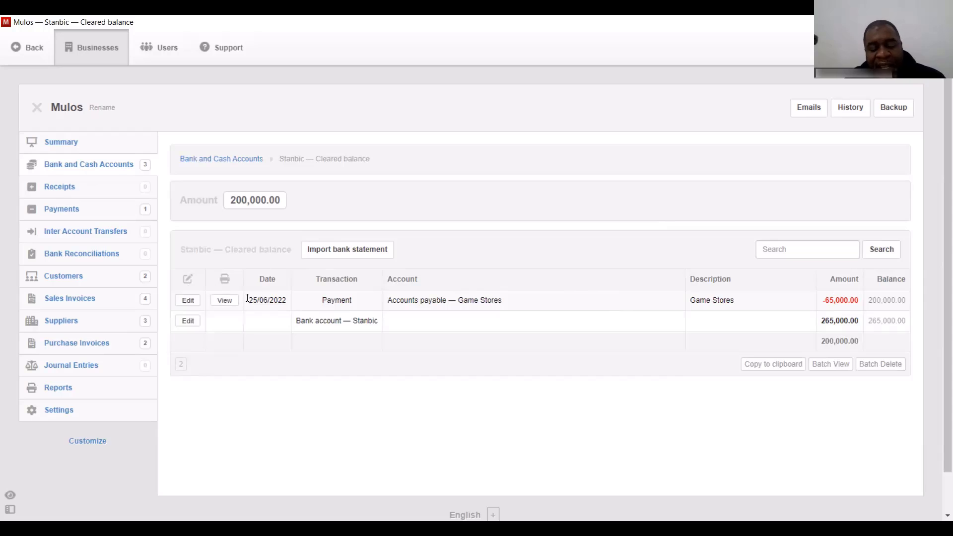
pyautogui.click(81, 301)
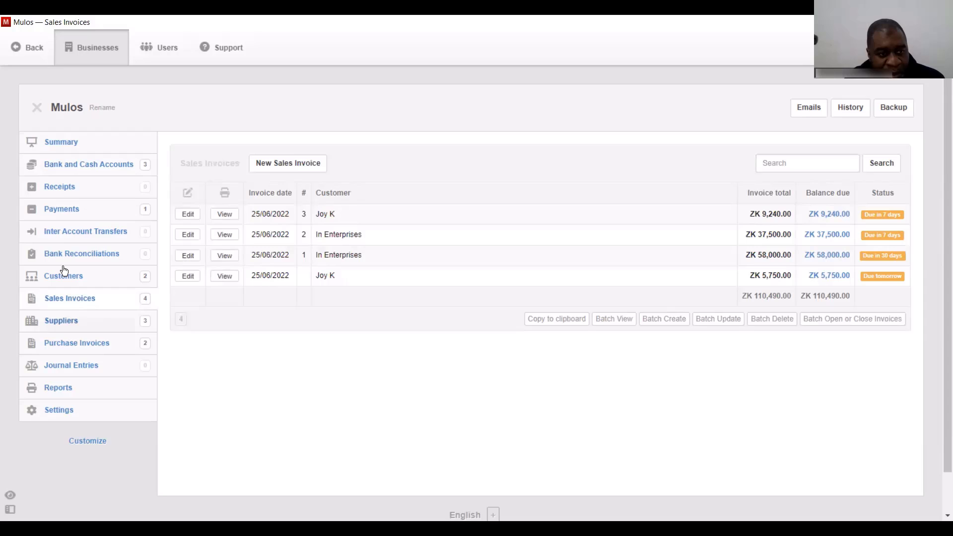
pyautogui.click(80, 343)
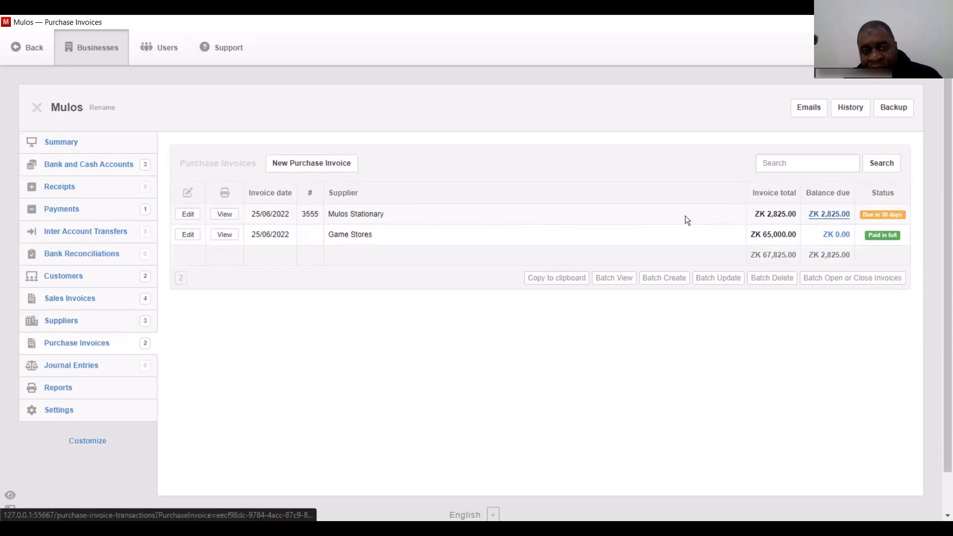
# - Pay Mulos Stationary invoice 3555 in full from Cash receipts and payments, described 'MoMo'
pyautogui.click(224, 214)
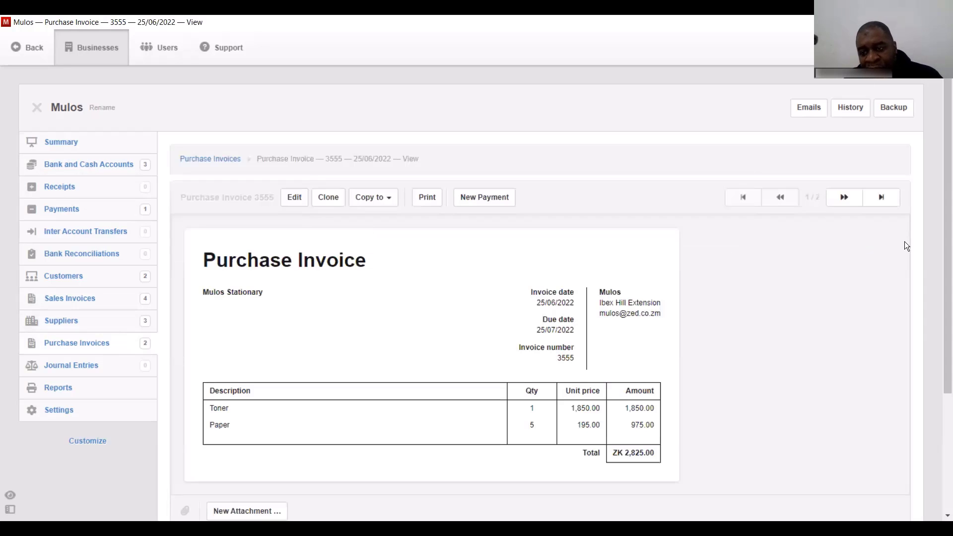
pyautogui.moveTo(944, 227)
pyautogui.mouseDown()
pyautogui.moveTo(945, 304)
pyautogui.moveTo(944, 224)
pyautogui.mouseUp()
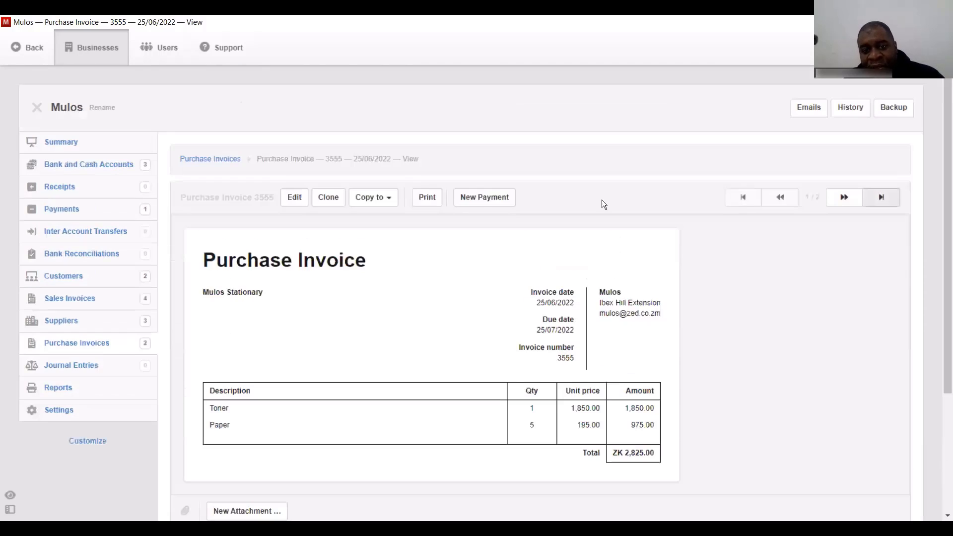
pyautogui.click(485, 198)
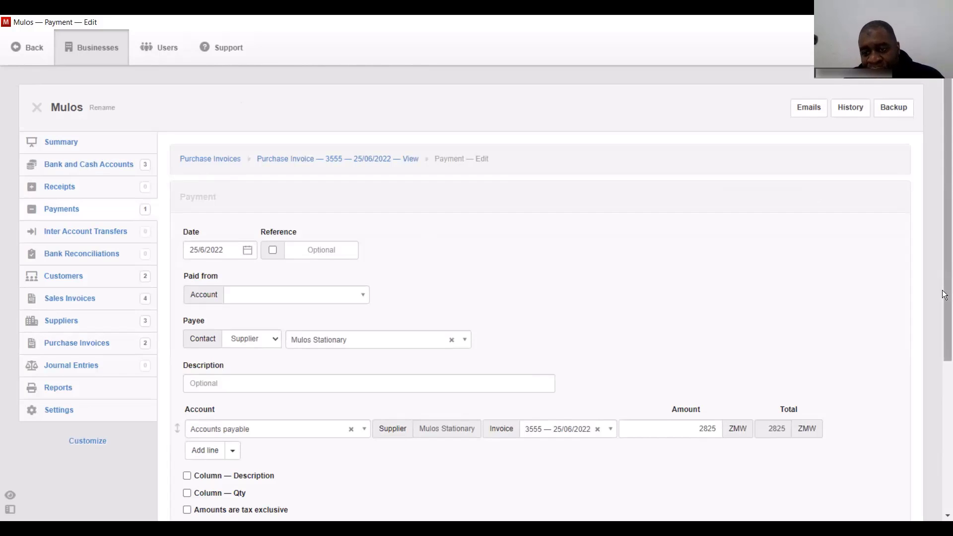
pyautogui.moveTo(945, 343); pyautogui.dragTo(944, 405)
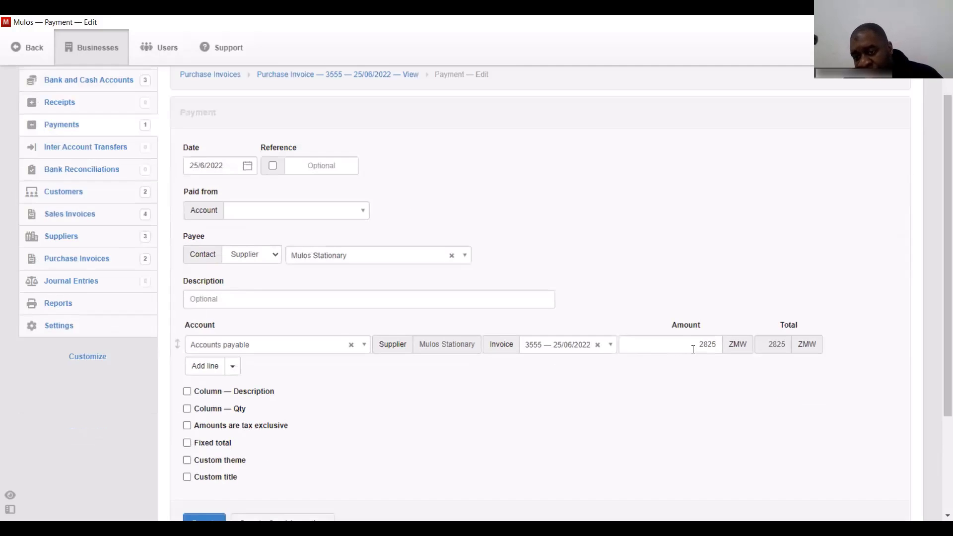
pyautogui.click(325, 209)
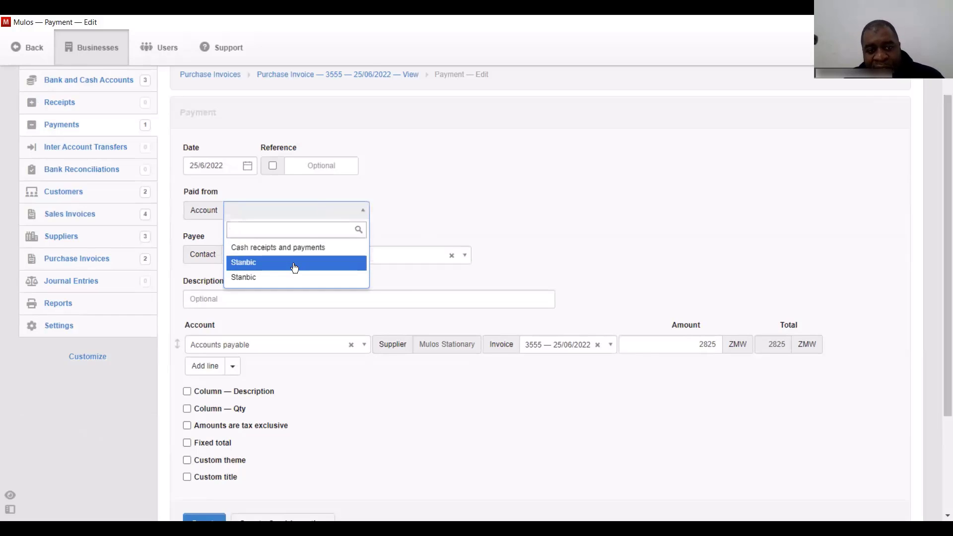
pyautogui.click(299, 249)
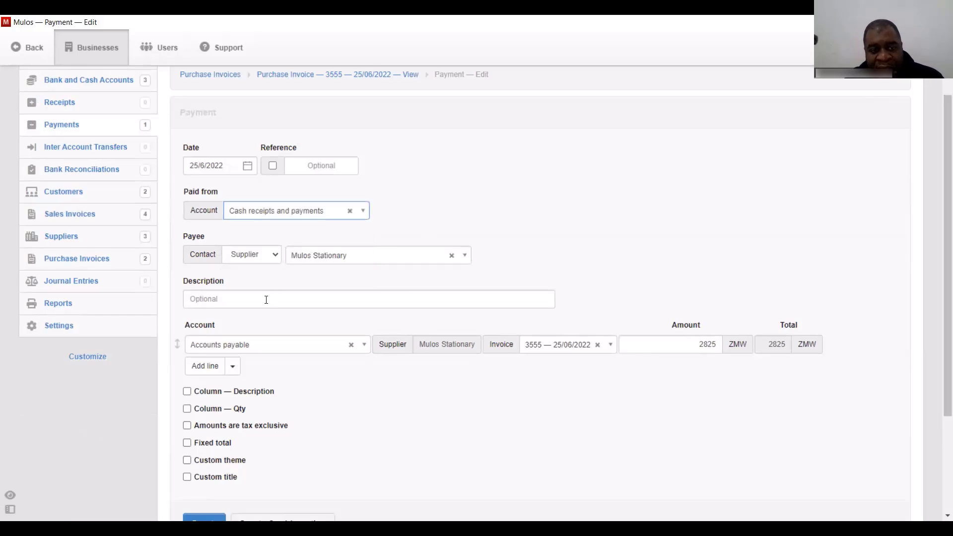
pyautogui.click(187, 391)
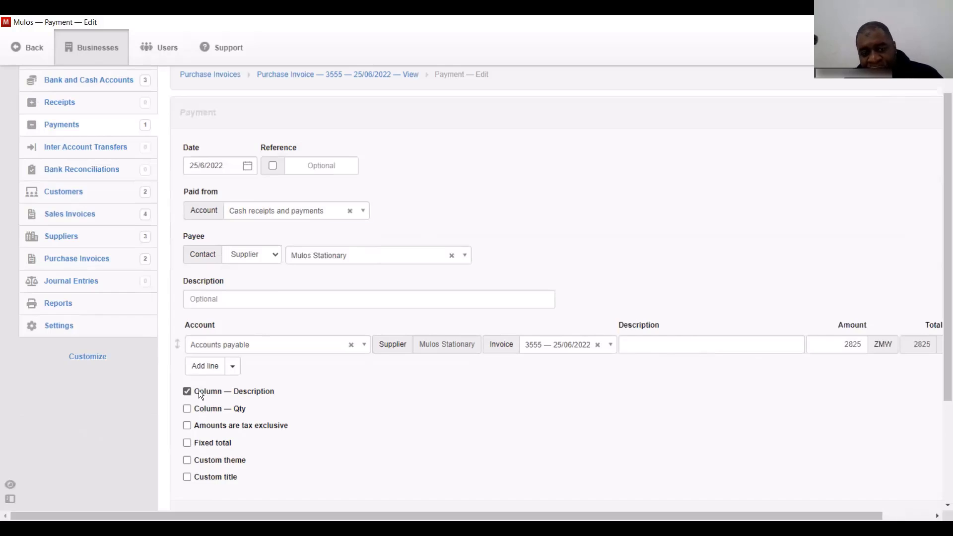
pyautogui.click(686, 345)
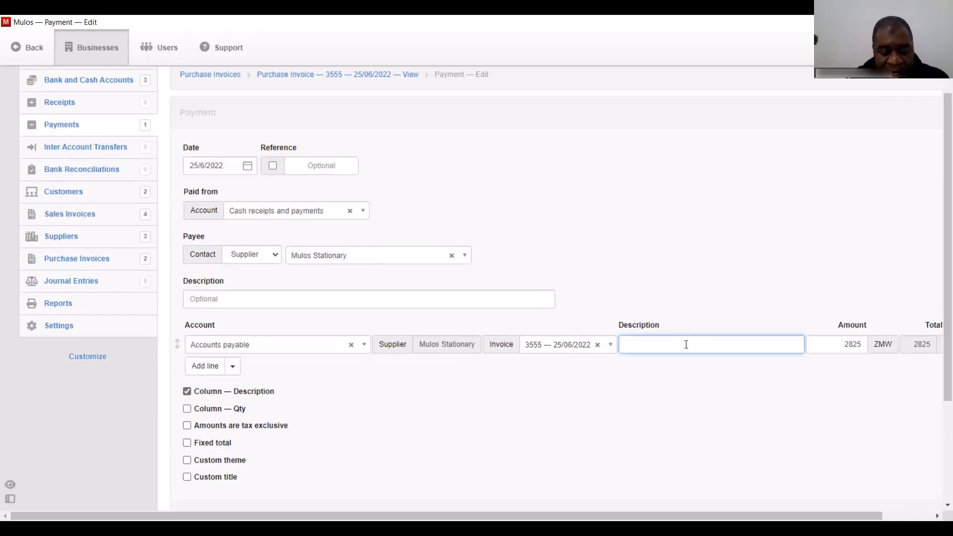
pyautogui.write('MoMo')
pyautogui.moveTo(943, 222); pyautogui.dragTo(944, 301)
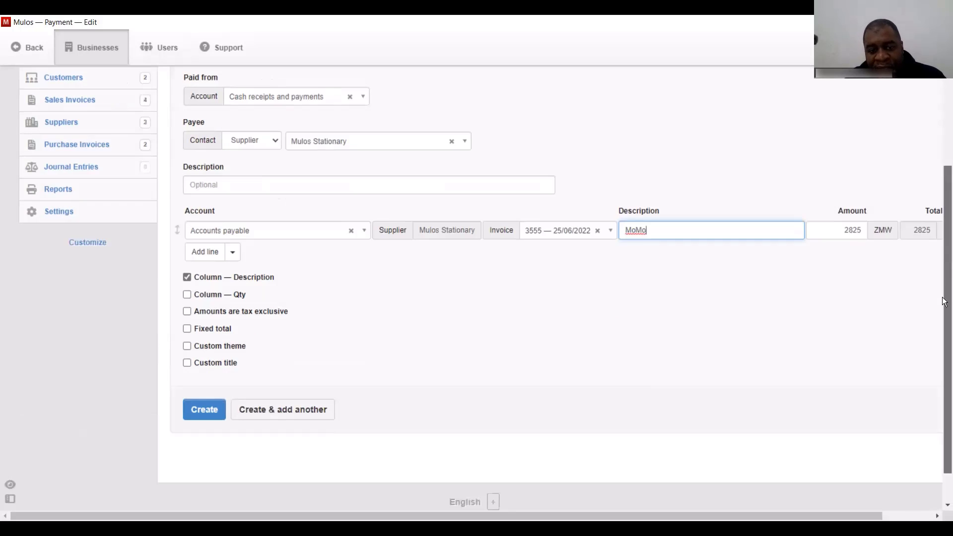
pyautogui.click(209, 401)
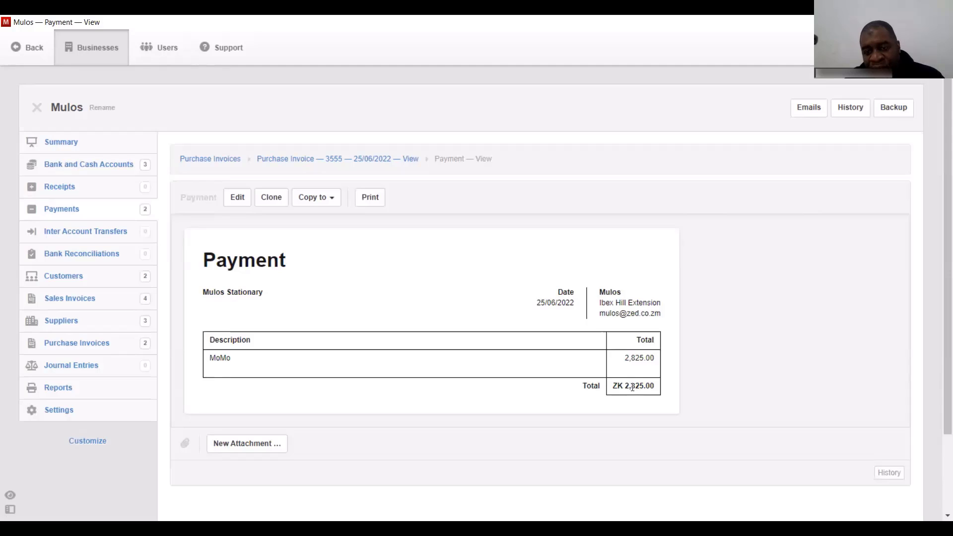
# - Confirm the cash account balance of ZK 92,175, then open the customer's ZK 14,990 receivables
pyautogui.click(86, 164)
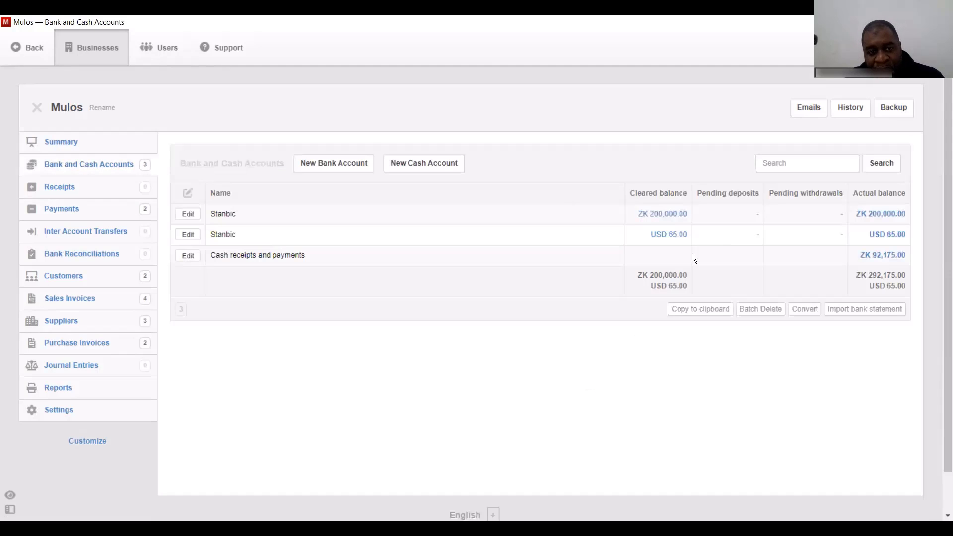
pyautogui.click(887, 257)
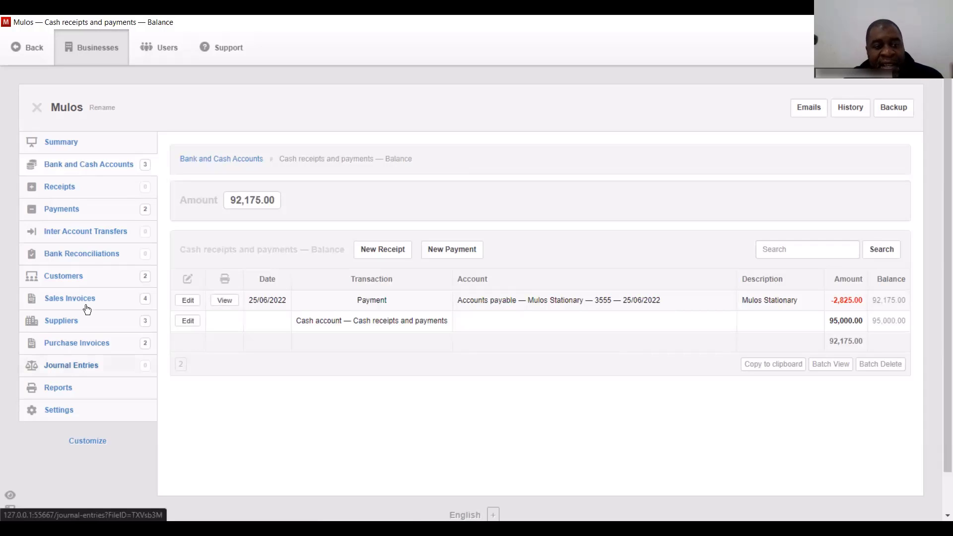
pyautogui.click(58, 275)
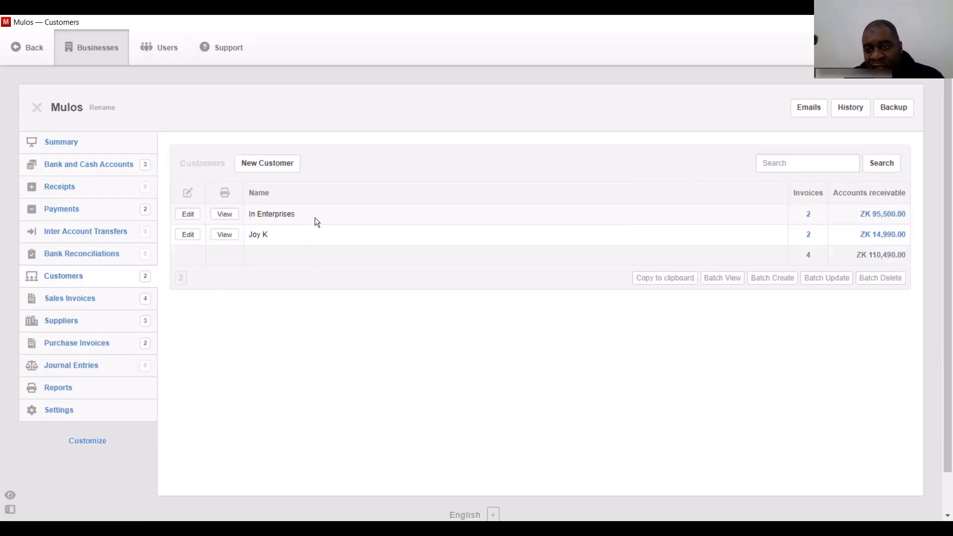
pyautogui.click(223, 236)
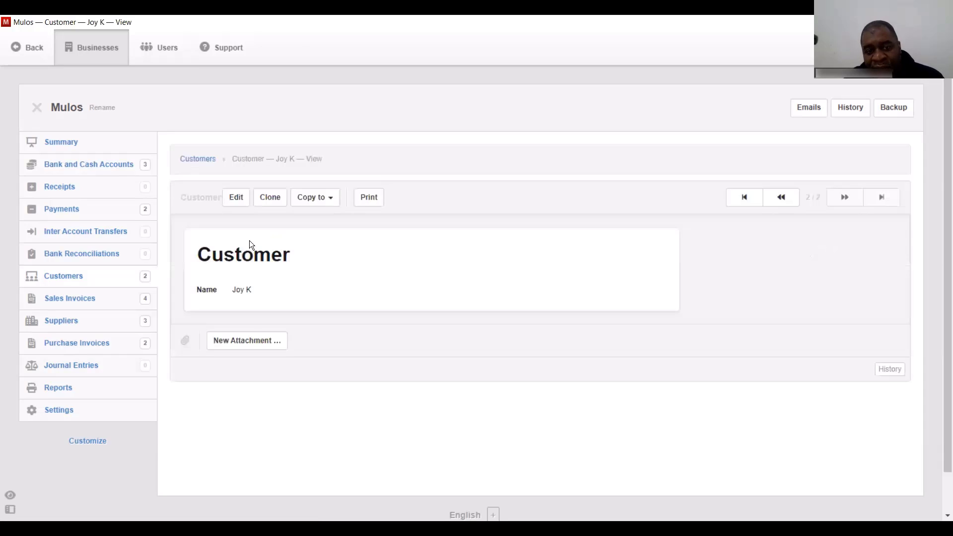
pyautogui.click(208, 161)
pyautogui.click(884, 234)
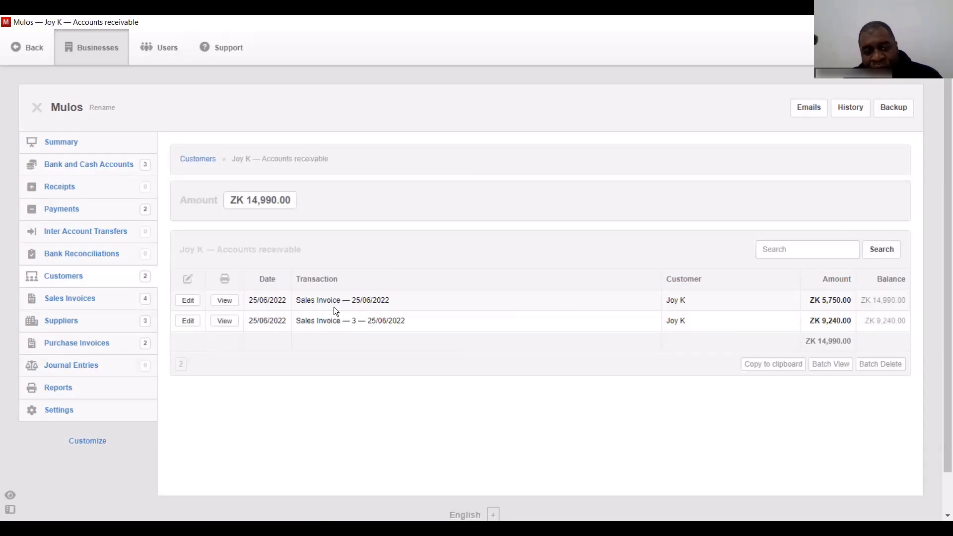
# - Receive 5000 into Cash receipts and payments against the 5,750 invoice, described 'partial payment'
pyautogui.click(226, 304)
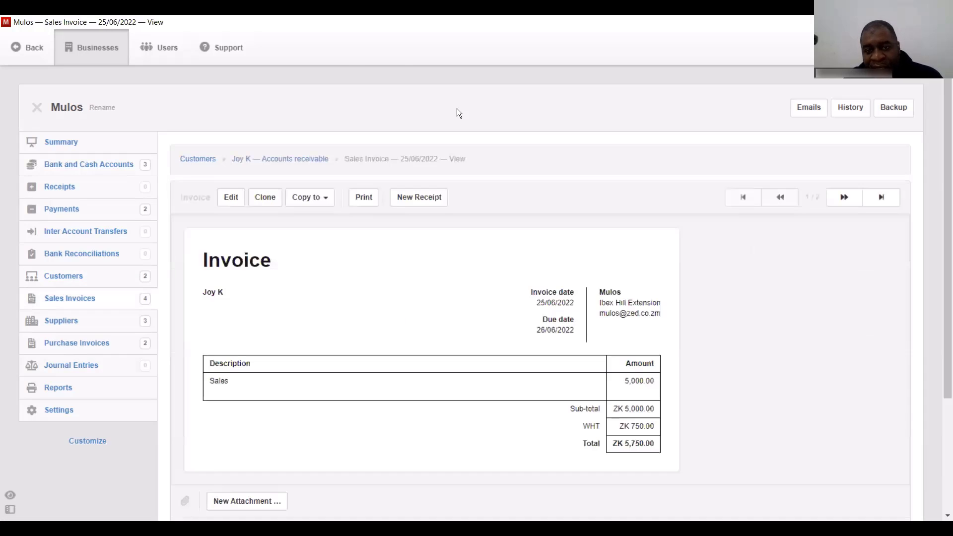
pyautogui.click(420, 198)
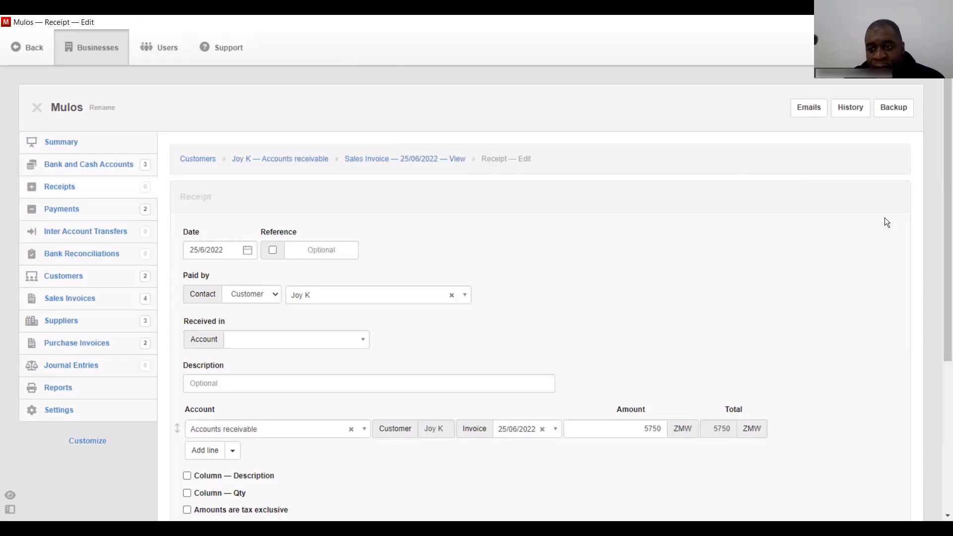
pyautogui.scroll(-2, 454, 212)
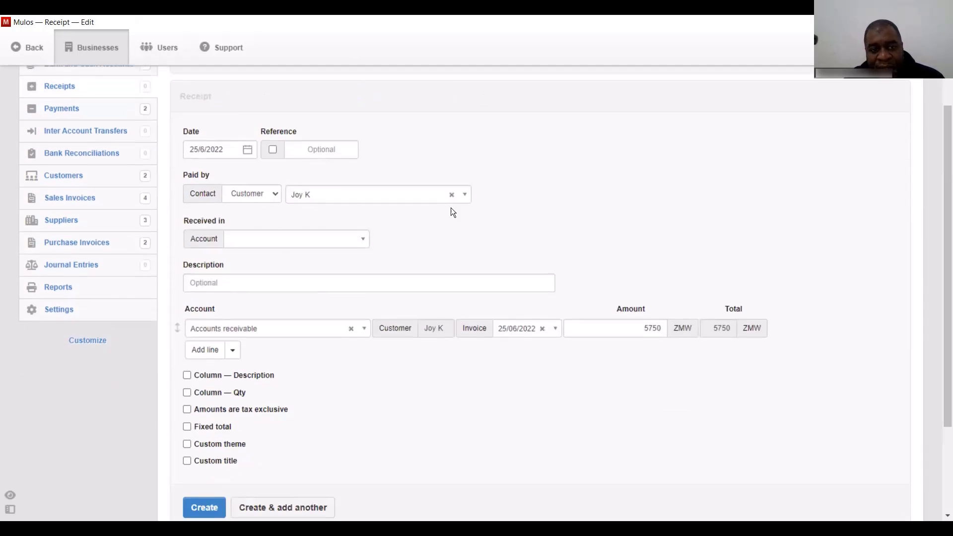
pyautogui.click(311, 236)
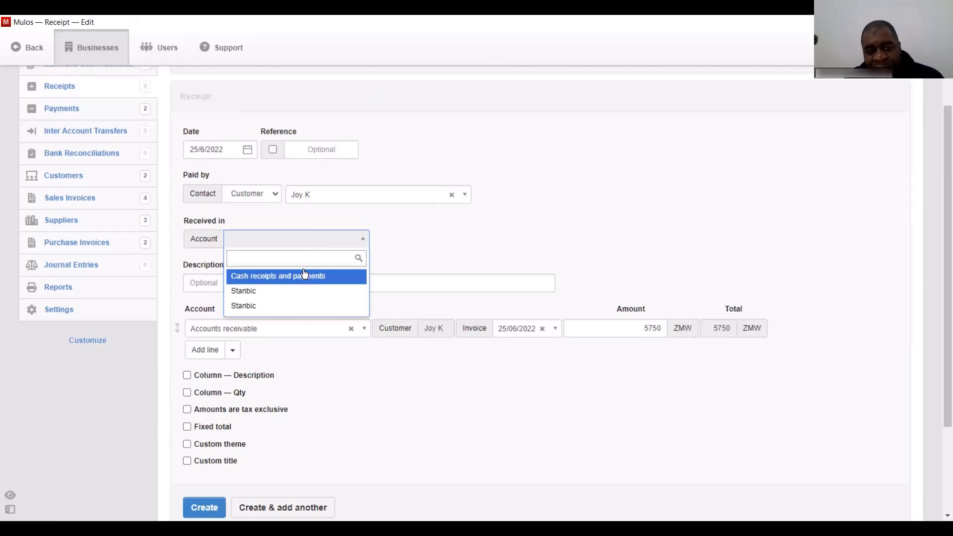
pyautogui.click(298, 278)
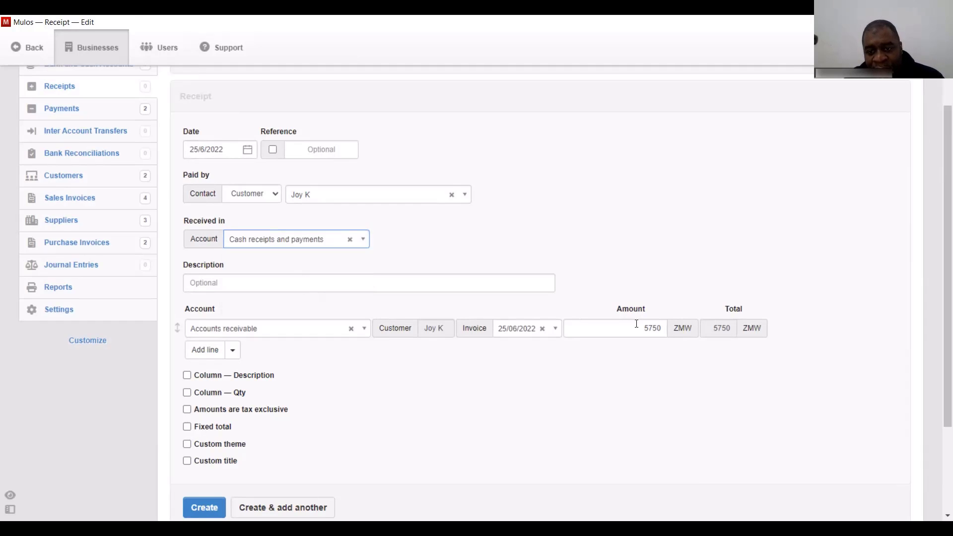
pyautogui.moveTo(640, 328); pyautogui.dragTo(666, 324)
pyautogui.write('500')
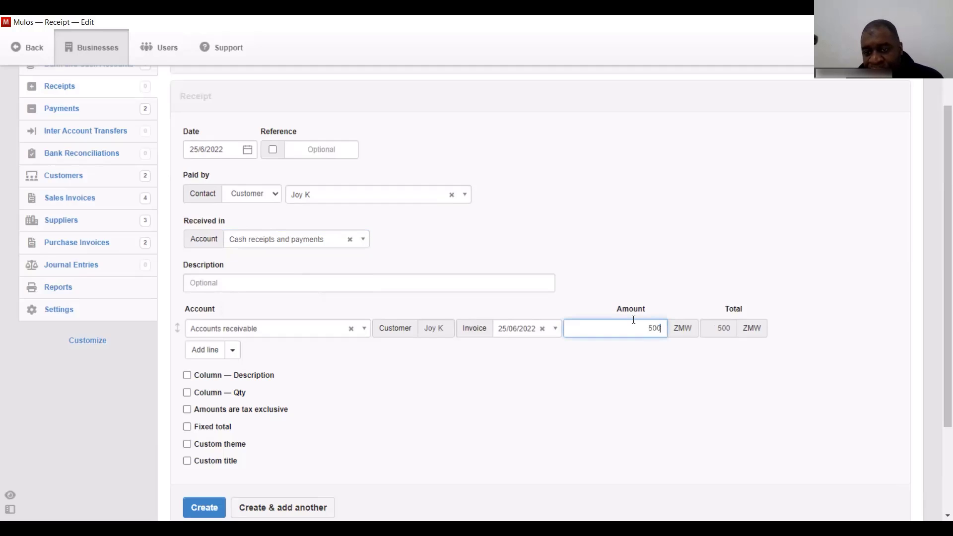
pyautogui.write('0')
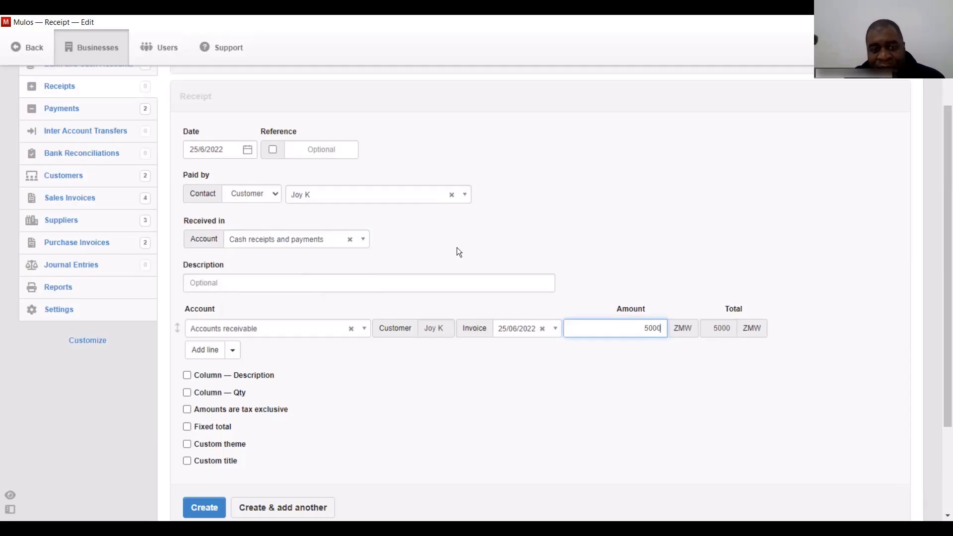
pyautogui.click(188, 377)
pyautogui.click(640, 328)
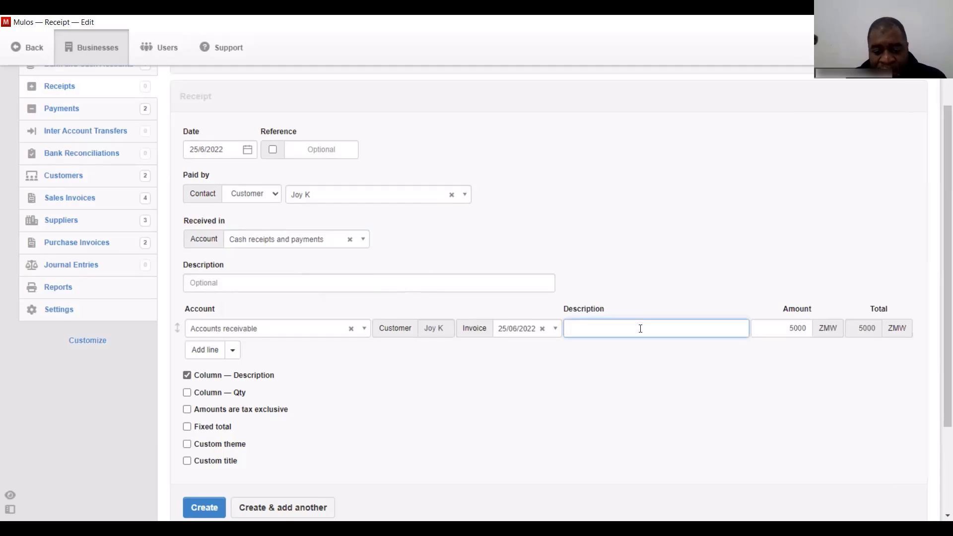
pyautogui.write('partial payment')
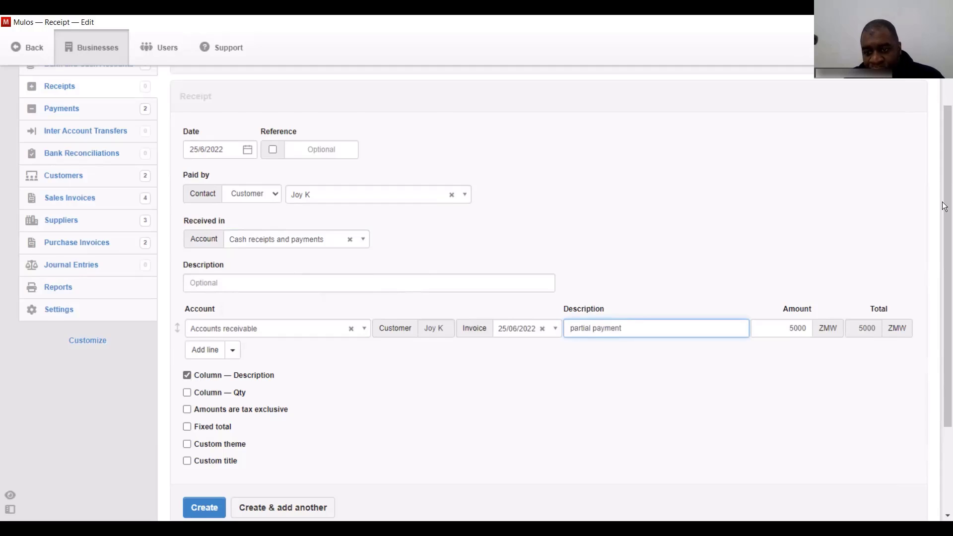
pyautogui.scroll(-3, 572, 231)
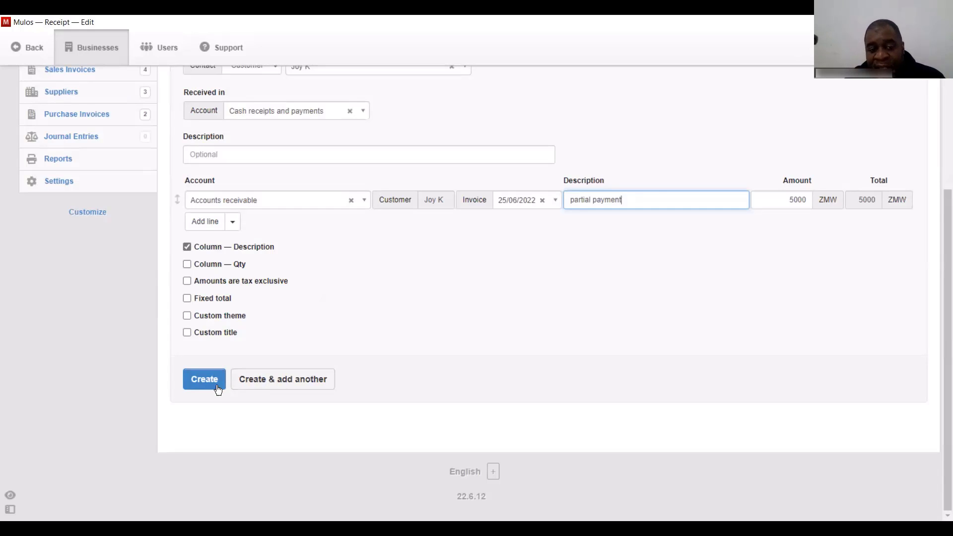
pyautogui.click(309, 376)
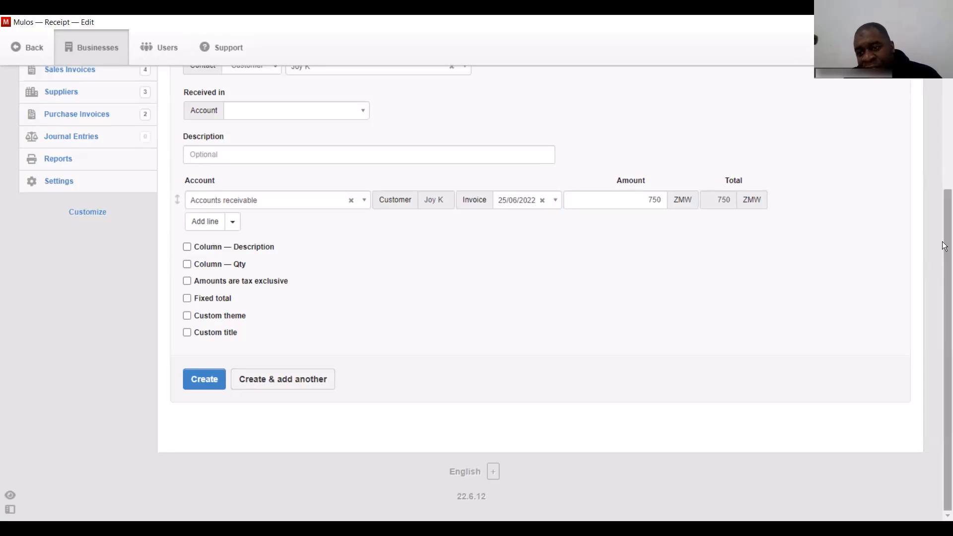
# - Record the remaining 750 receipt on the same invoice into Stanbic
pyautogui.moveTo(945, 233); pyautogui.dragTo(944, 170)
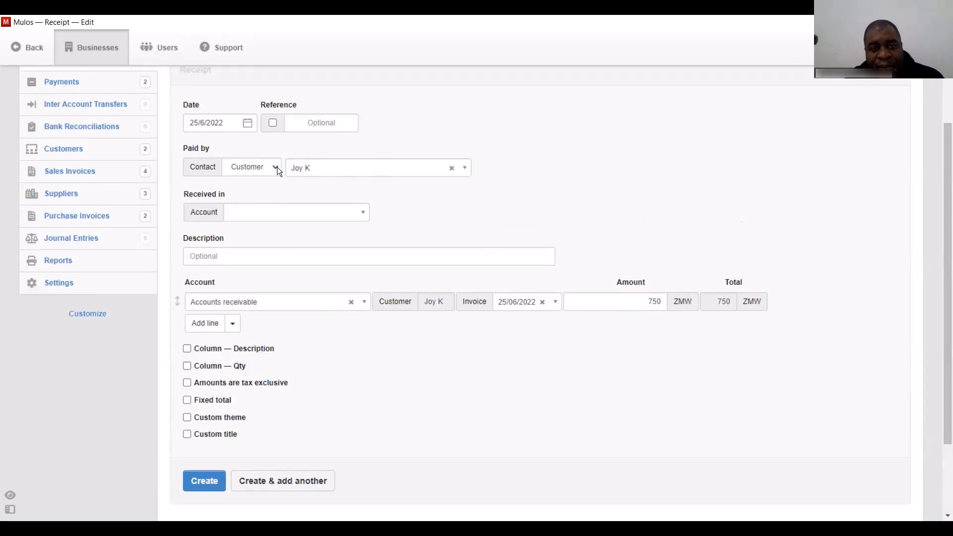
pyautogui.click(284, 214)
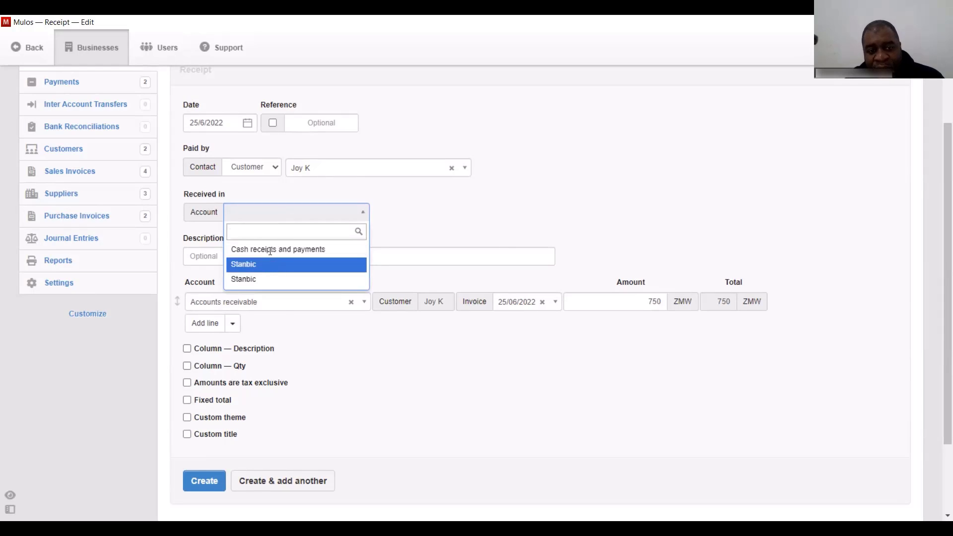
pyautogui.click(269, 263)
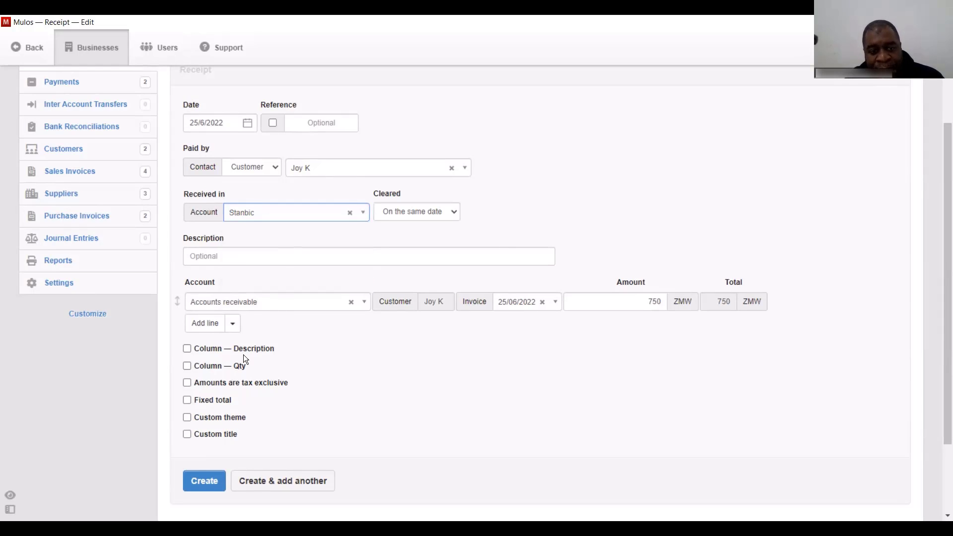
pyautogui.click(209, 482)
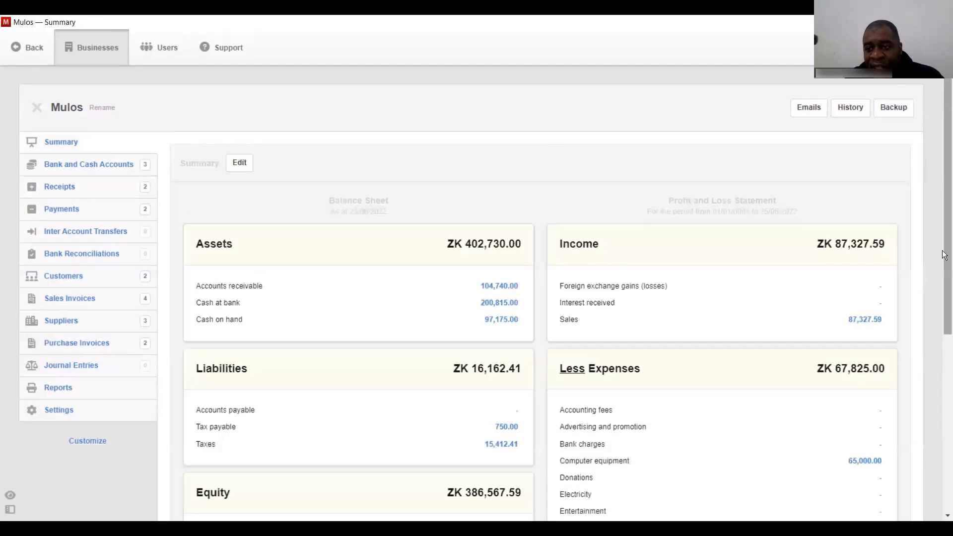
# - Scroll the Summary down to Equity and open the Suspense balance of 7,000.00
pyautogui.moveTo(944, 240); pyautogui.dragTo(944, 279)
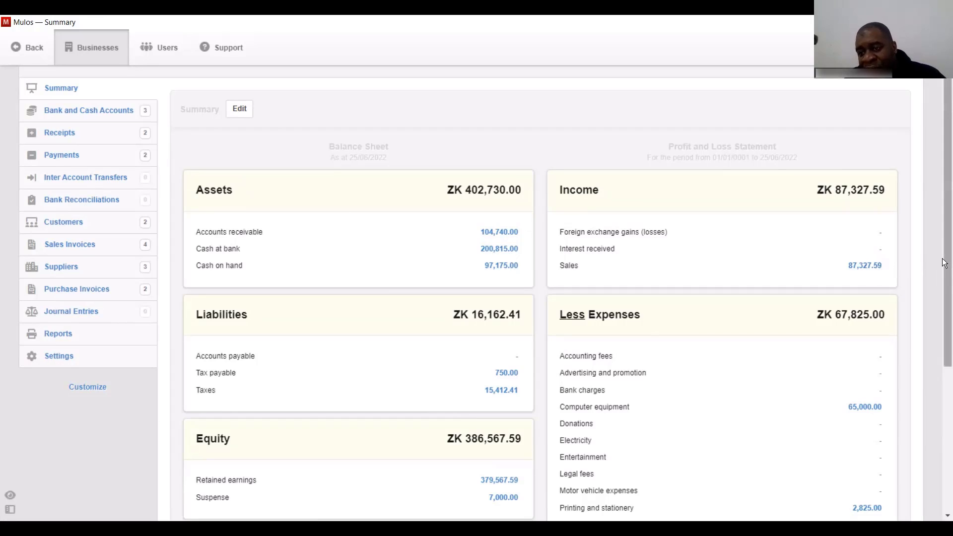
pyautogui.moveTo(944, 263); pyautogui.dragTo(944, 351)
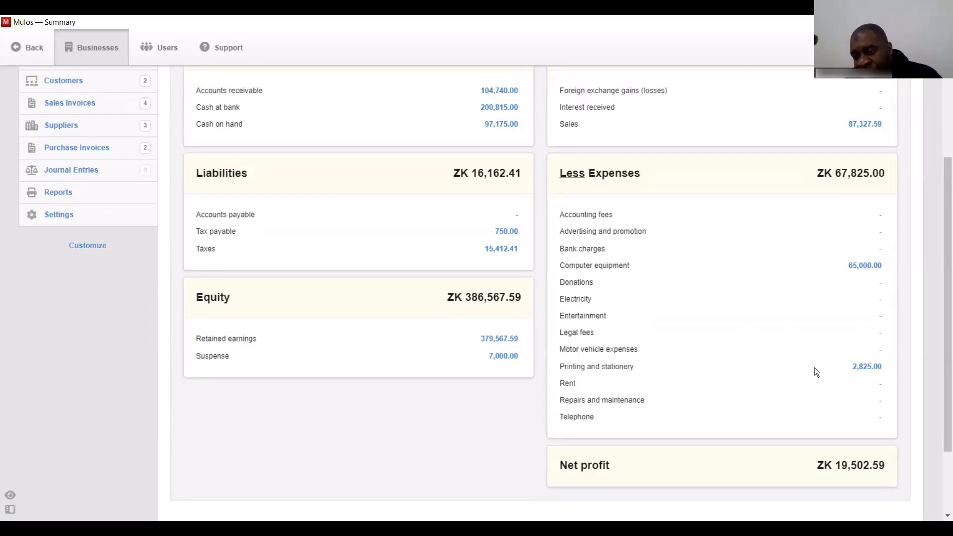
pyautogui.moveTo(944, 330); pyautogui.dragTo(833, 386)
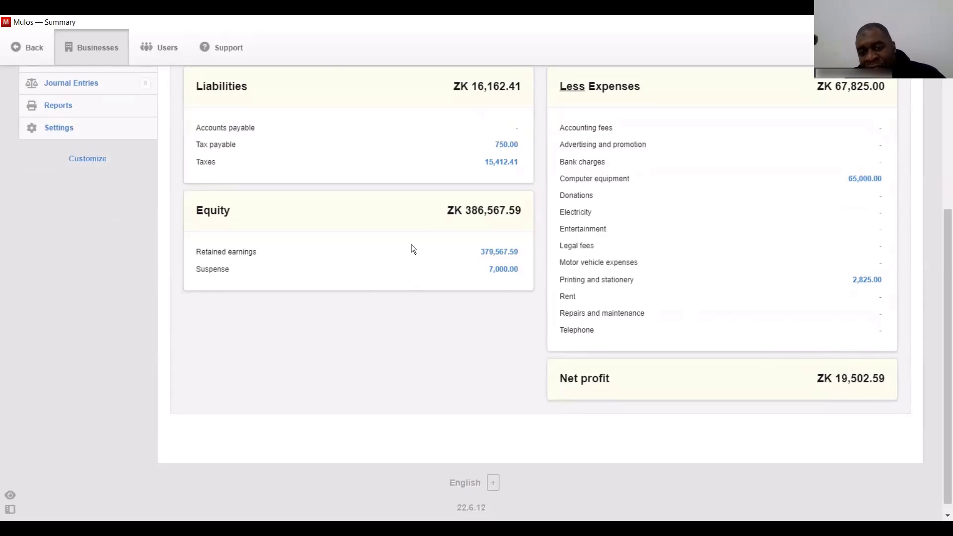
pyautogui.click(504, 269)
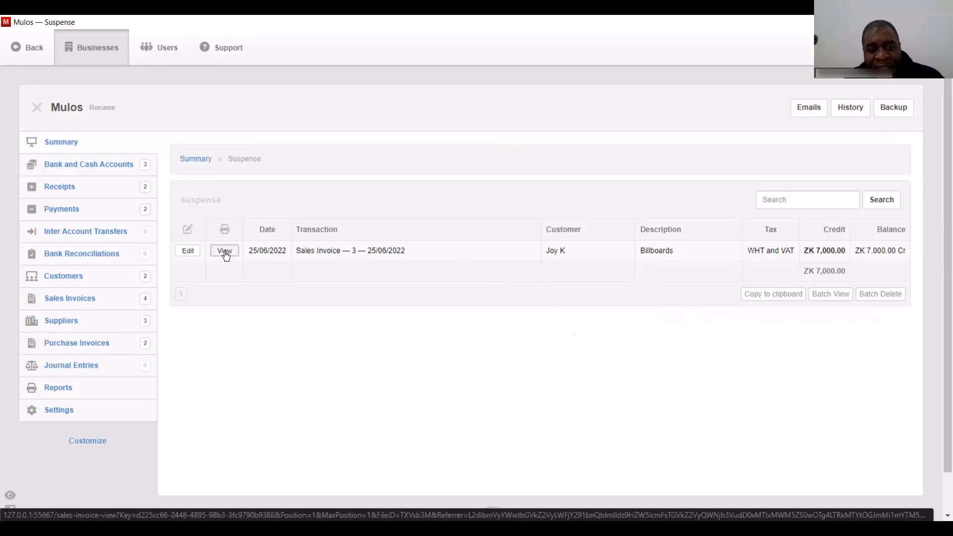
# - Move sales invoice 3's Billboards line from Suspense to the Sales account and update the invoice
pyautogui.click(190, 250)
pyautogui.scroll(-3, 596, 273)
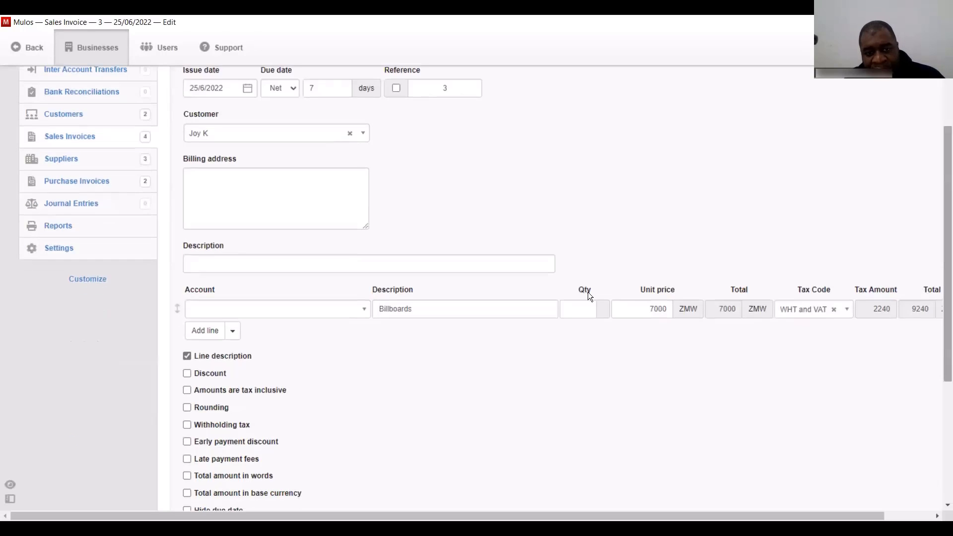
pyautogui.click(358, 309)
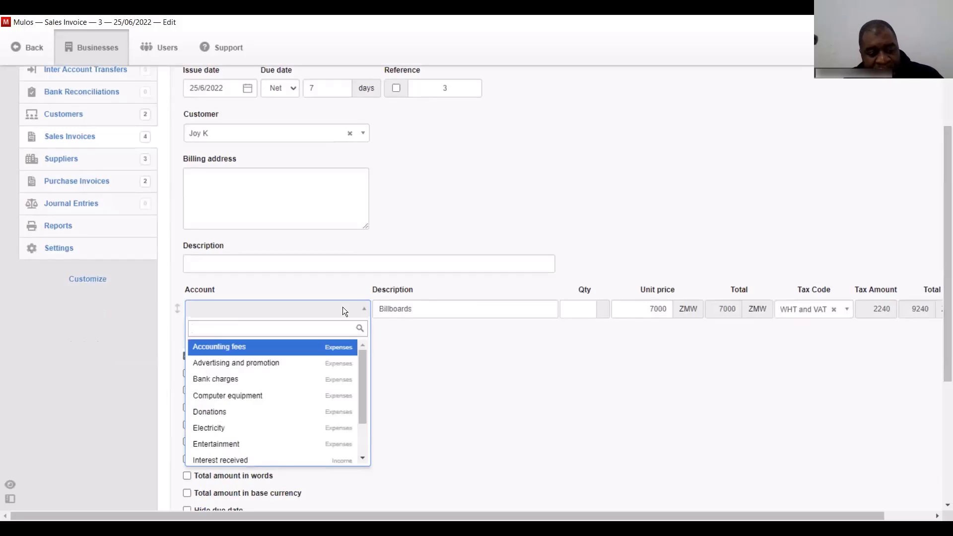
pyautogui.write('sal')
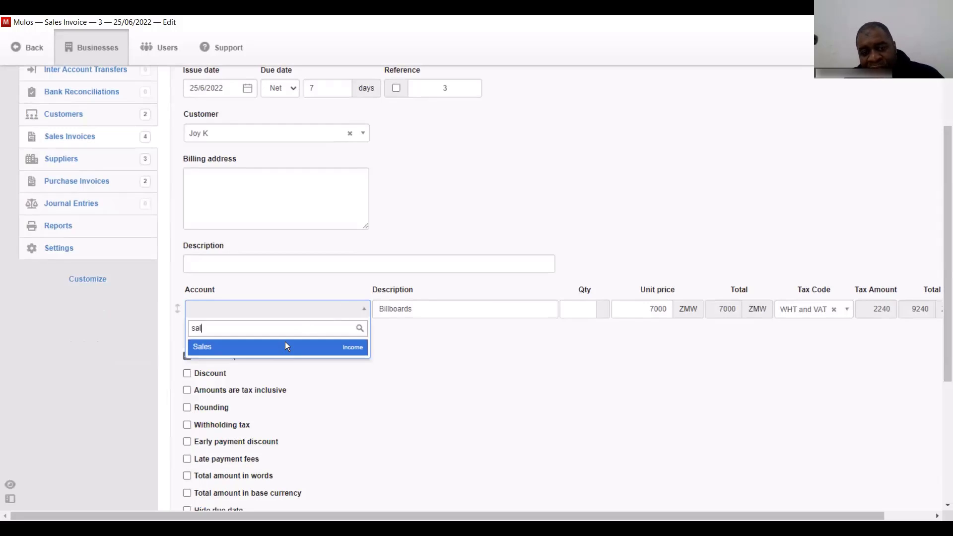
pyautogui.click(285, 341)
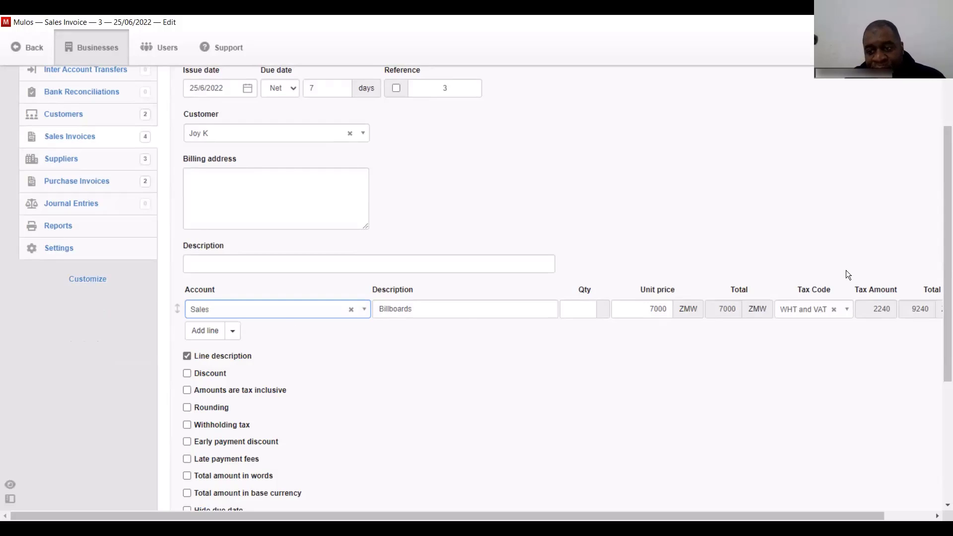
pyautogui.moveTo(943, 228); pyautogui.dragTo(944, 320)
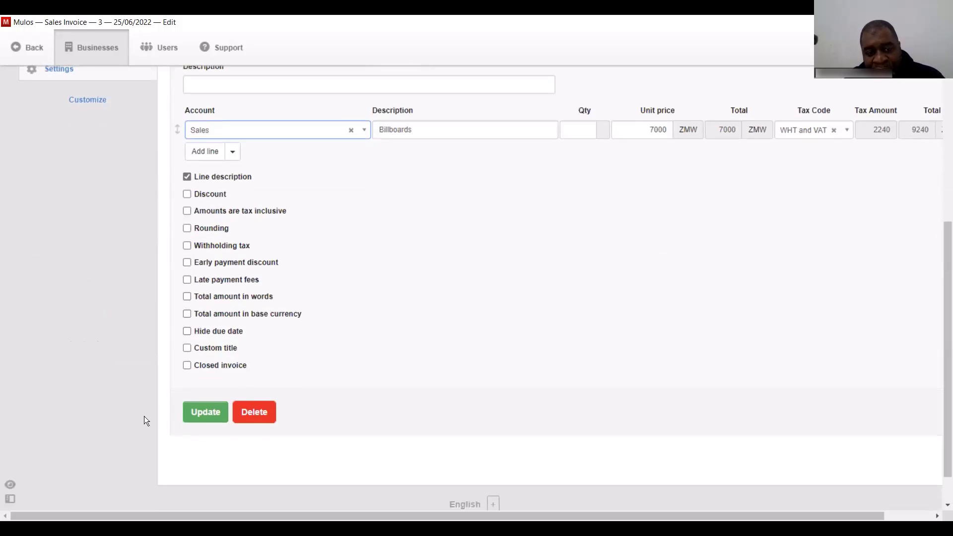
pyautogui.click(196, 413)
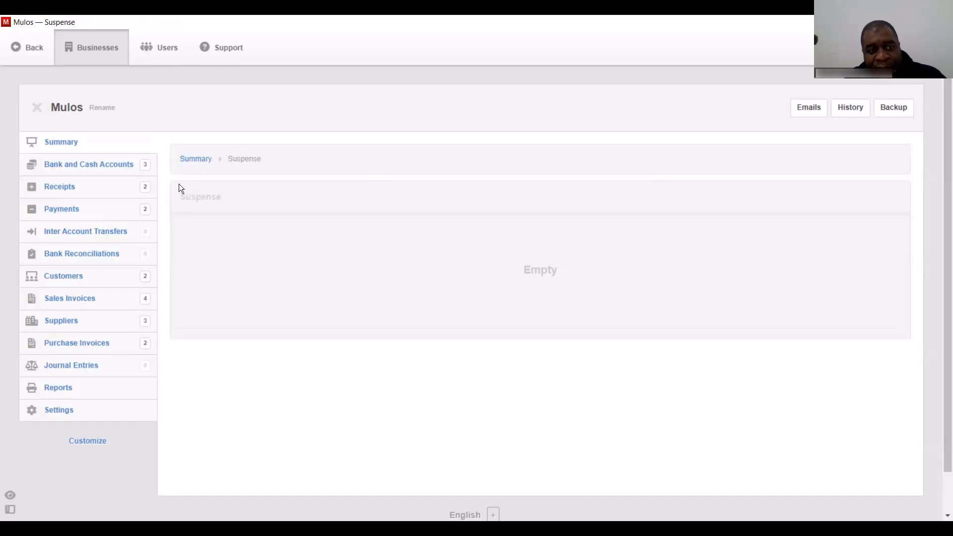
pyautogui.click(61, 143)
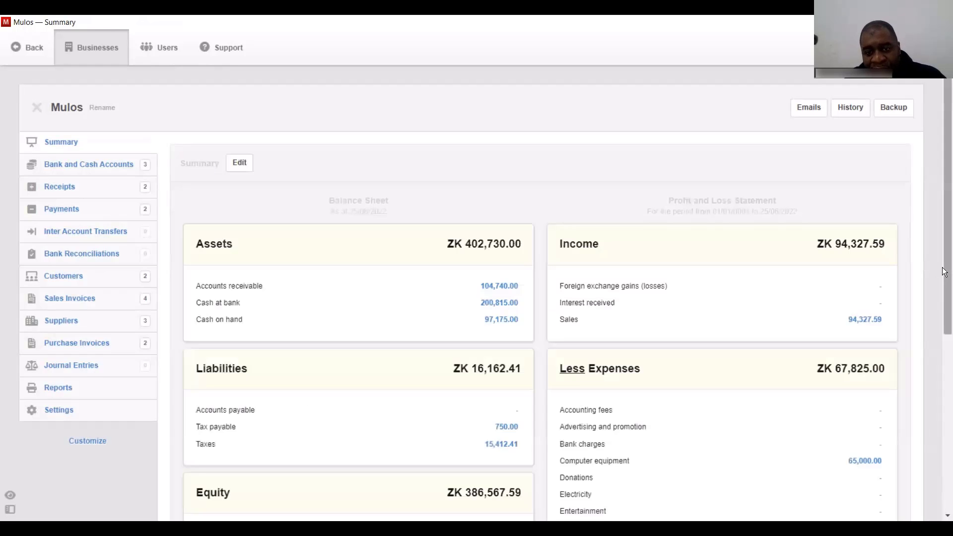
# - Check the Balance Sheet and Profit and Loss, with sales at 94,327.59, then open Taxes
pyautogui.moveTo(944, 275); pyautogui.dragTo(944, 456)
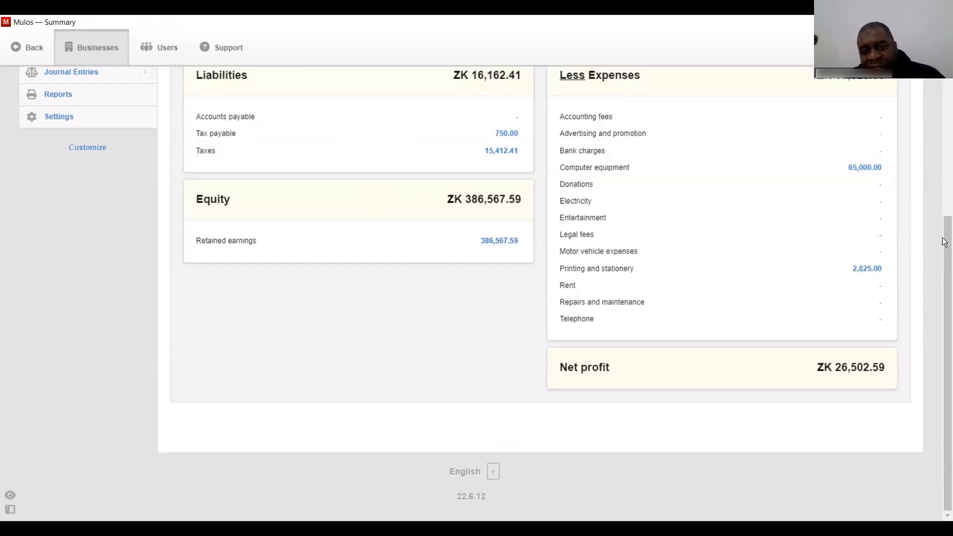
pyautogui.moveTo(944, 234); pyautogui.dragTo(944, 155)
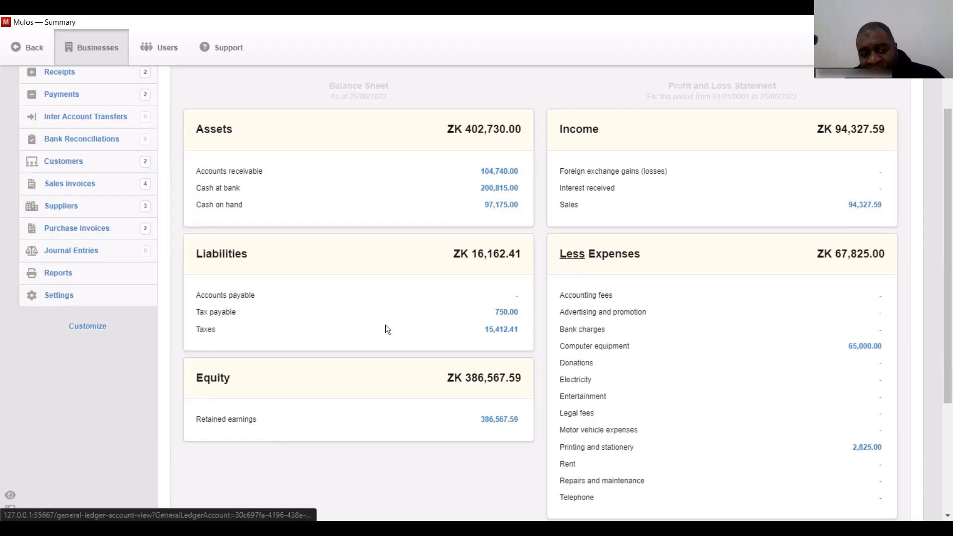
pyautogui.click(510, 330)
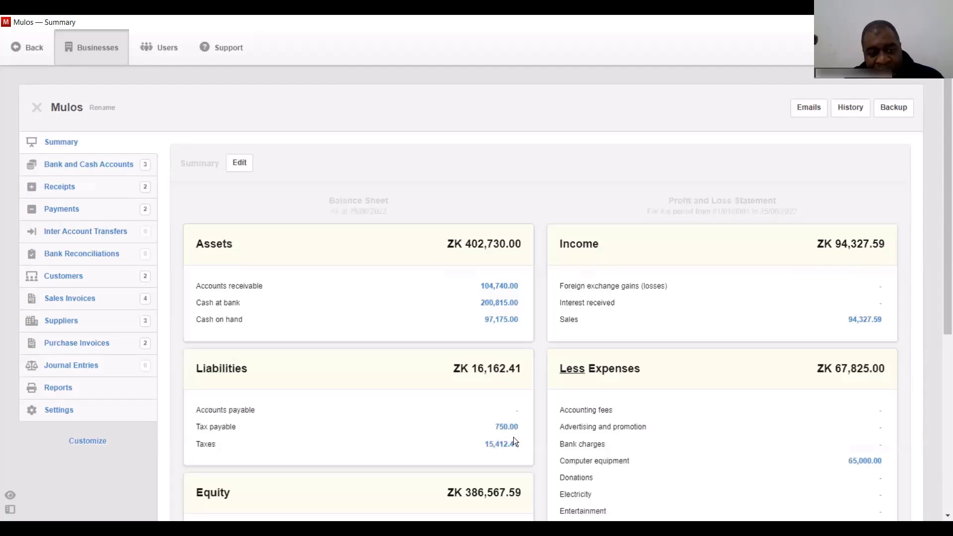
pyautogui.click(506, 427)
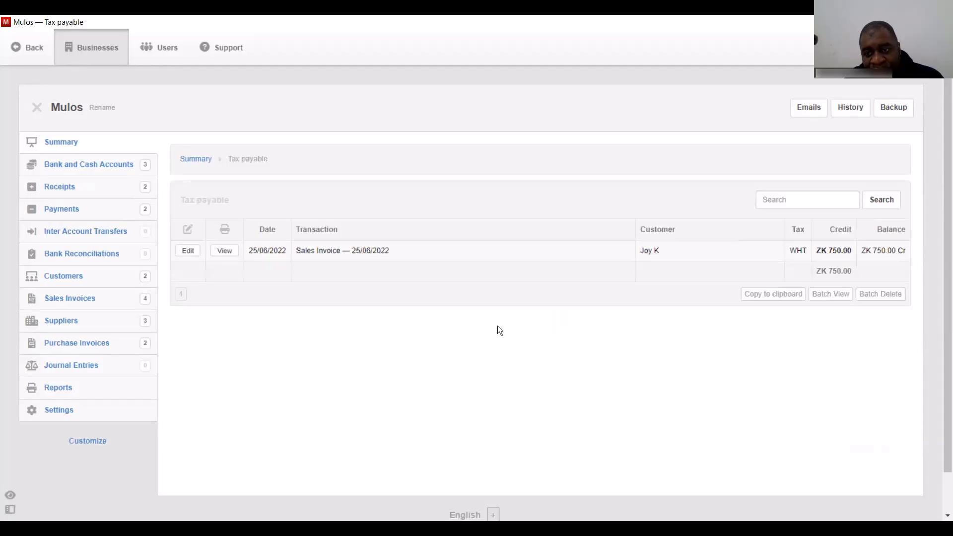
pyautogui.click(224, 251)
pyautogui.moveTo(945, 281); pyautogui.dragTo(944, 335)
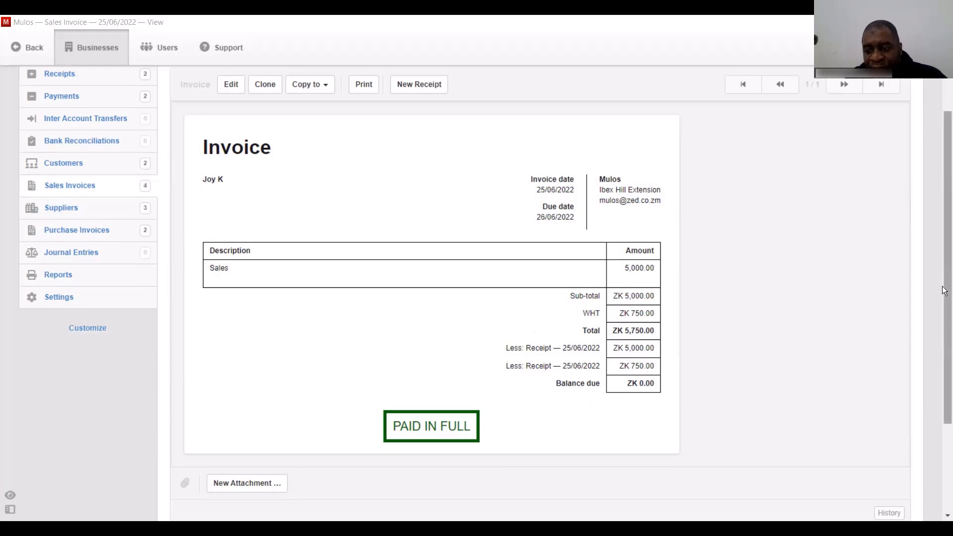
pyautogui.scroll(-1, 944, 318)
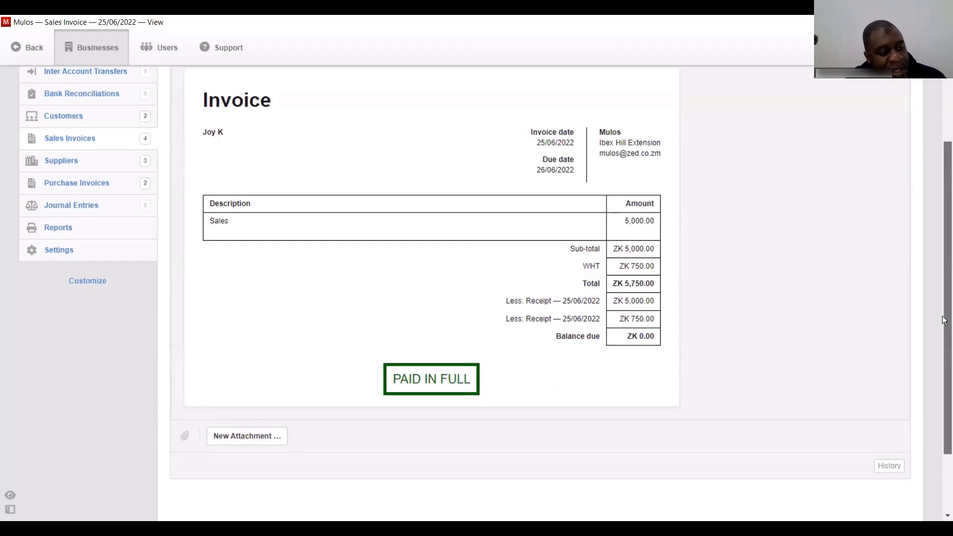
pyautogui.moveTo(942, 318); pyautogui.dragTo(926, 197)
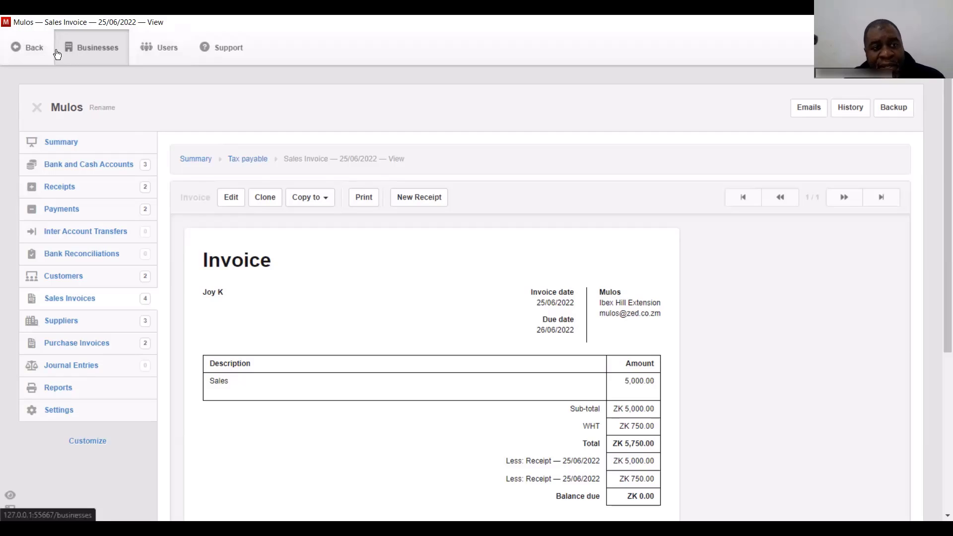
pyautogui.click(85, 145)
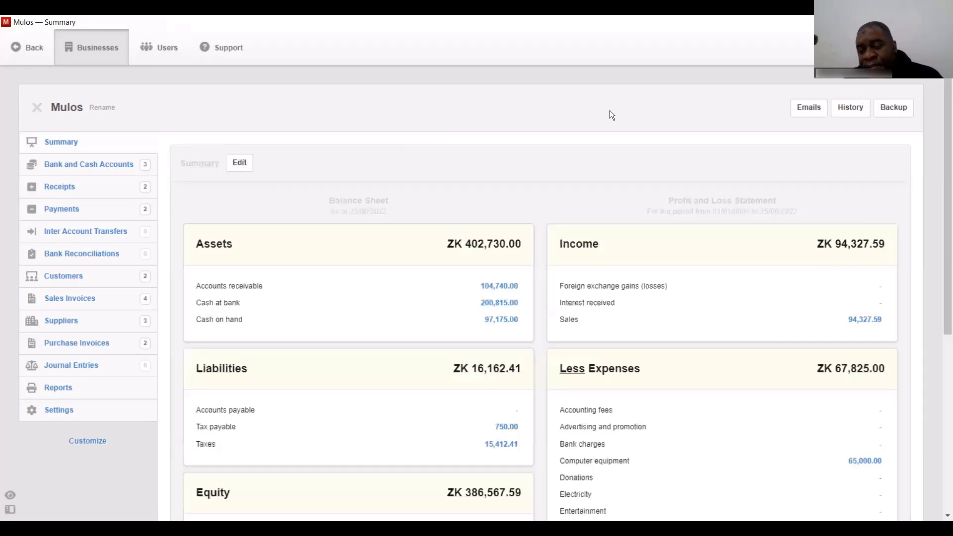
# - Save a .manager backup of Mulos to Documents, then show the Sales Invoices list
pyautogui.click(889, 113)
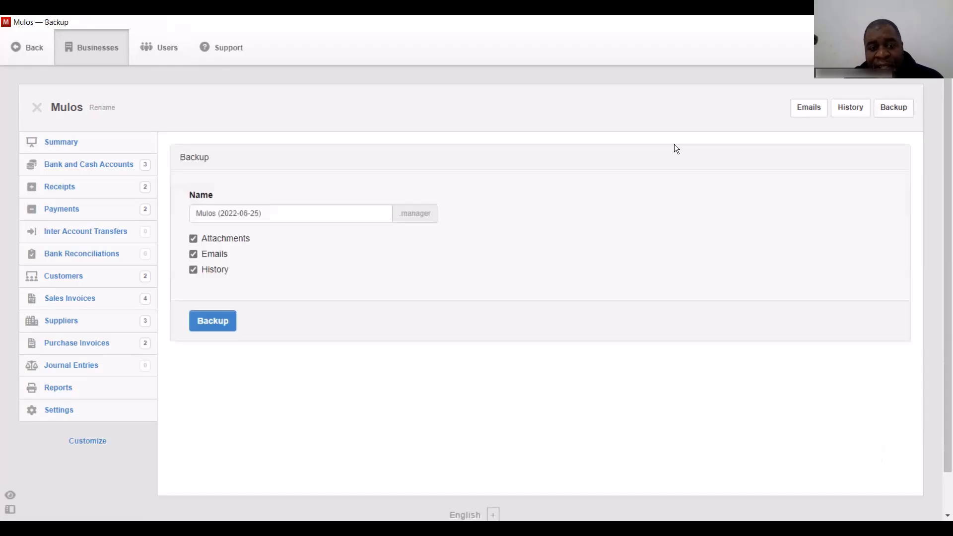
pyautogui.click(231, 321)
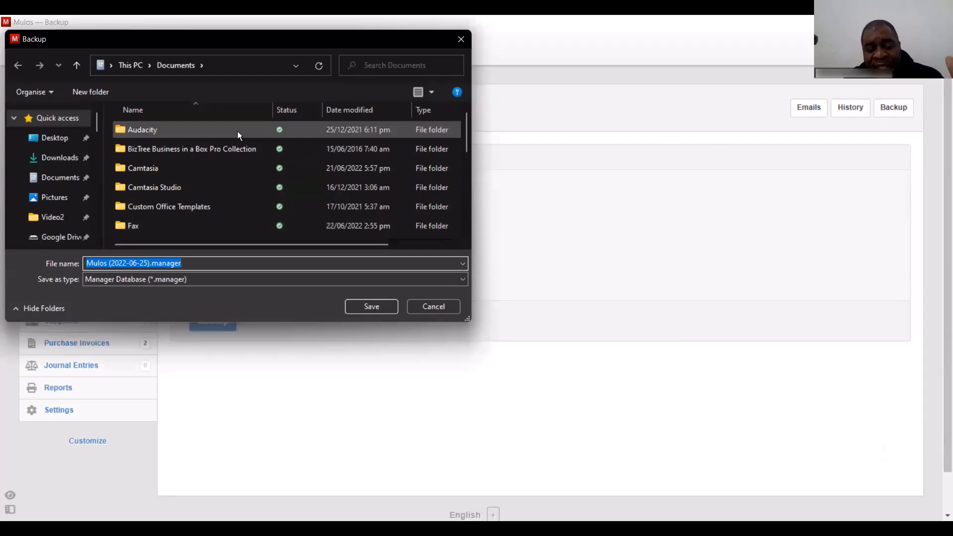
pyautogui.click(363, 308)
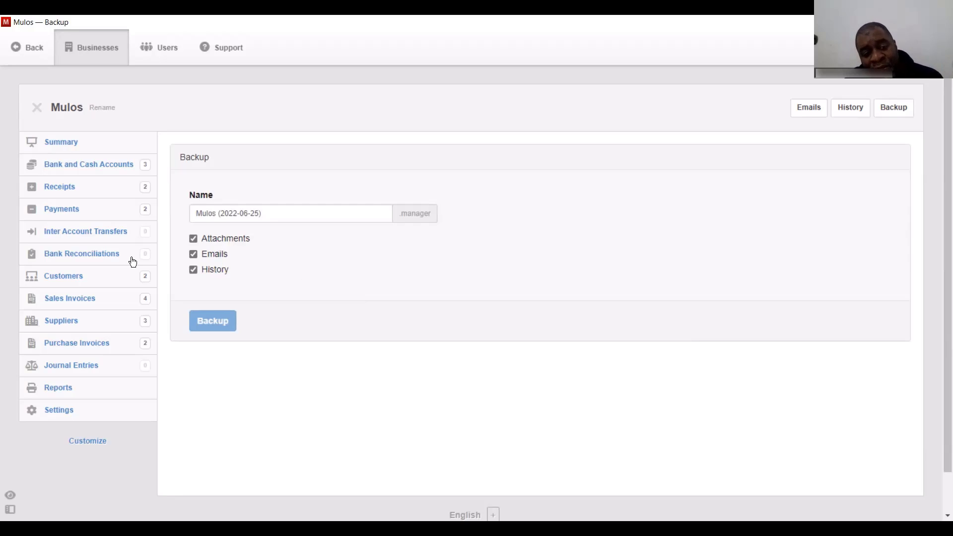
pyautogui.click(71, 301)
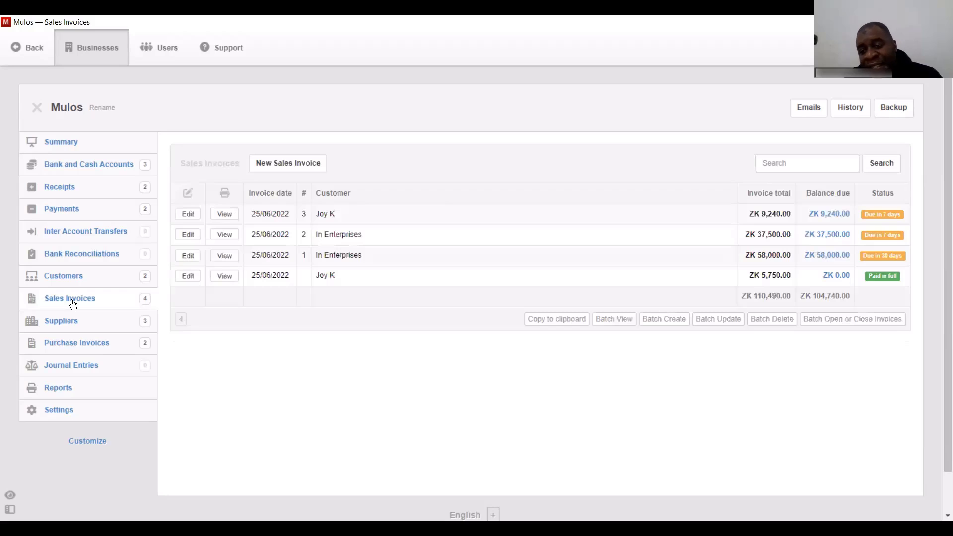